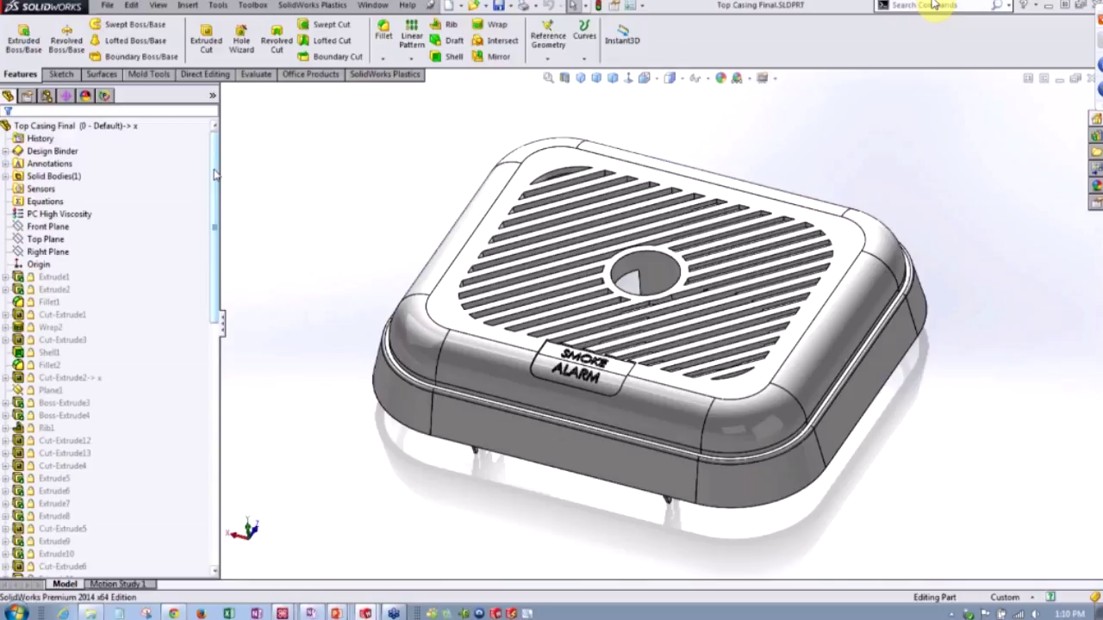
Narrow the feature tree pane beside the smoke alarm casing model
{"action": "mouse_move", "coordinate": [215, 180]}
{"action": "left_mouse_down"}
{"action": "mouse_move", "coordinate": [224, 441]}
{"action": "mouse_move", "coordinate": [226, 183]}
{"action": "left_mouse_up"}
{"action": "left_click_drag", "start_coordinate": [221, 236], "coordinate": [198, 246]}
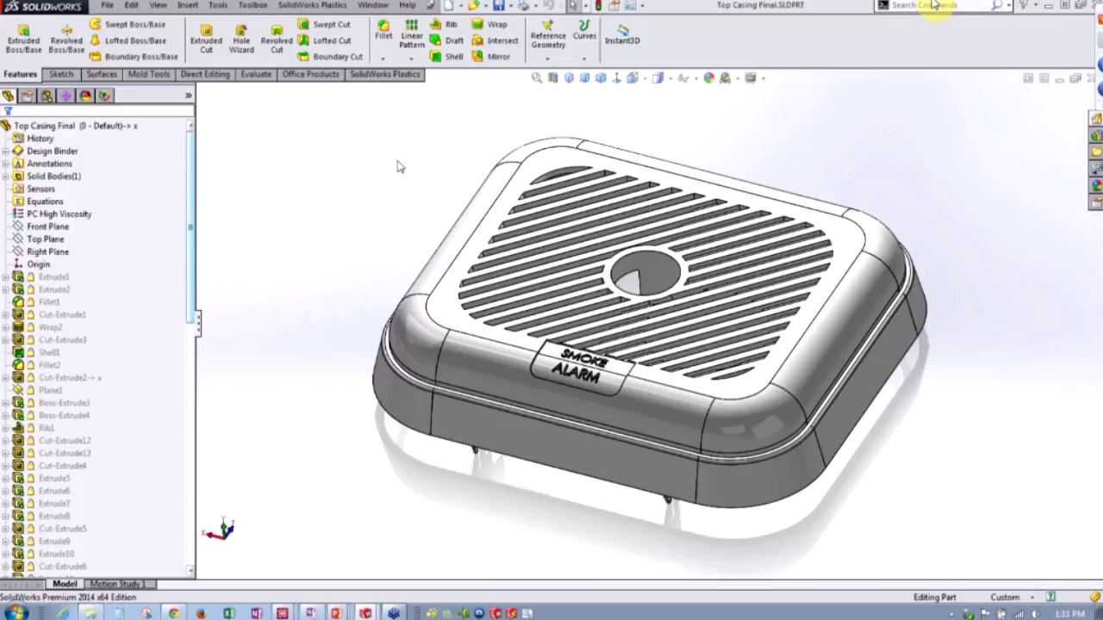
Examine the file types that can be imported, including VDAFS and Unigraphics/NX, and leave without opening a file
{"action": "left_click", "coordinate": [476, 9]}
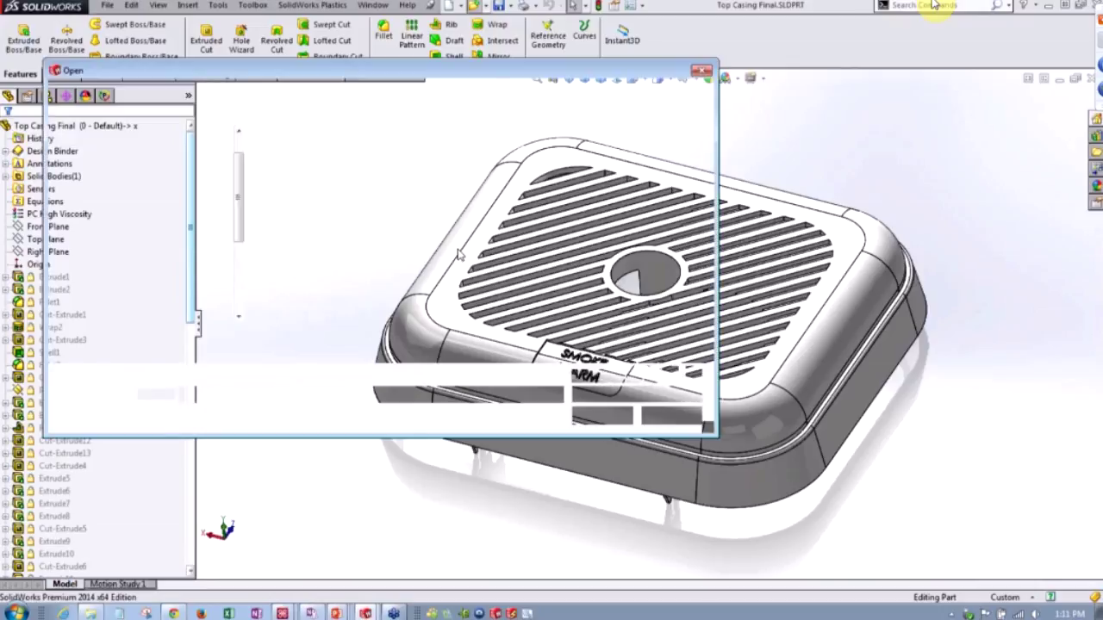
{"action": "left_click", "coordinate": [594, 394]}
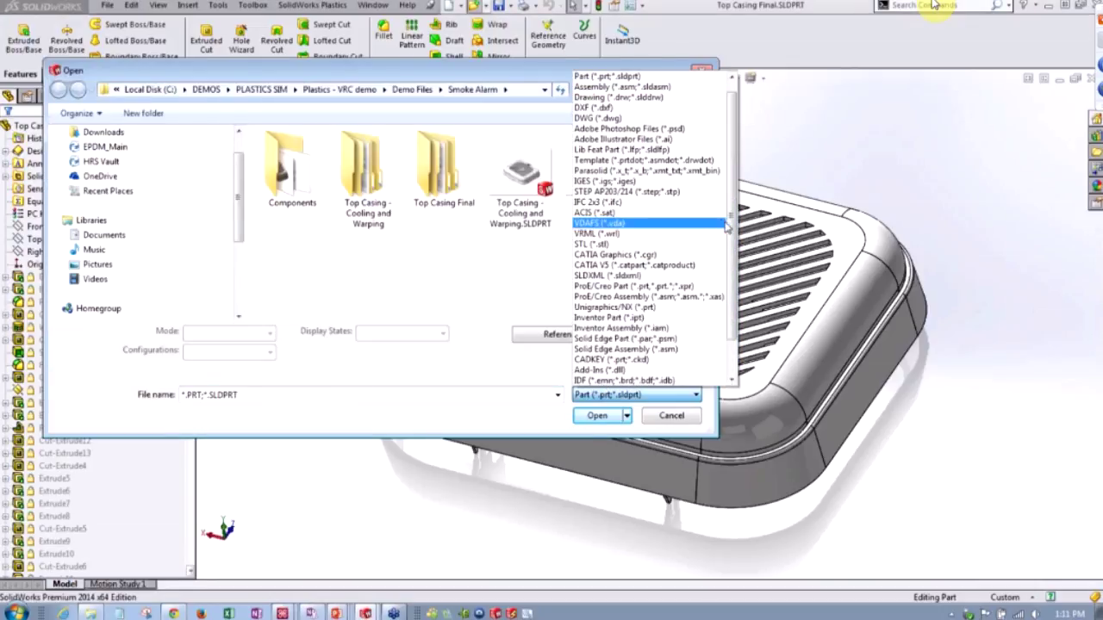
{"action": "left_click", "coordinate": [655, 222]}
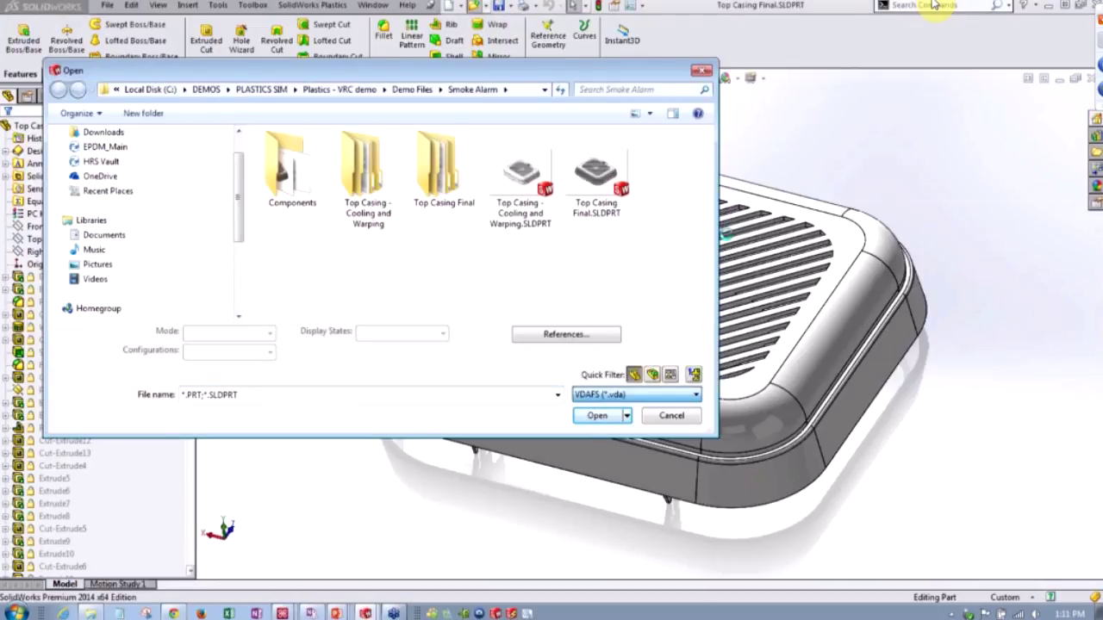
{"action": "left_click", "coordinate": [668, 402]}
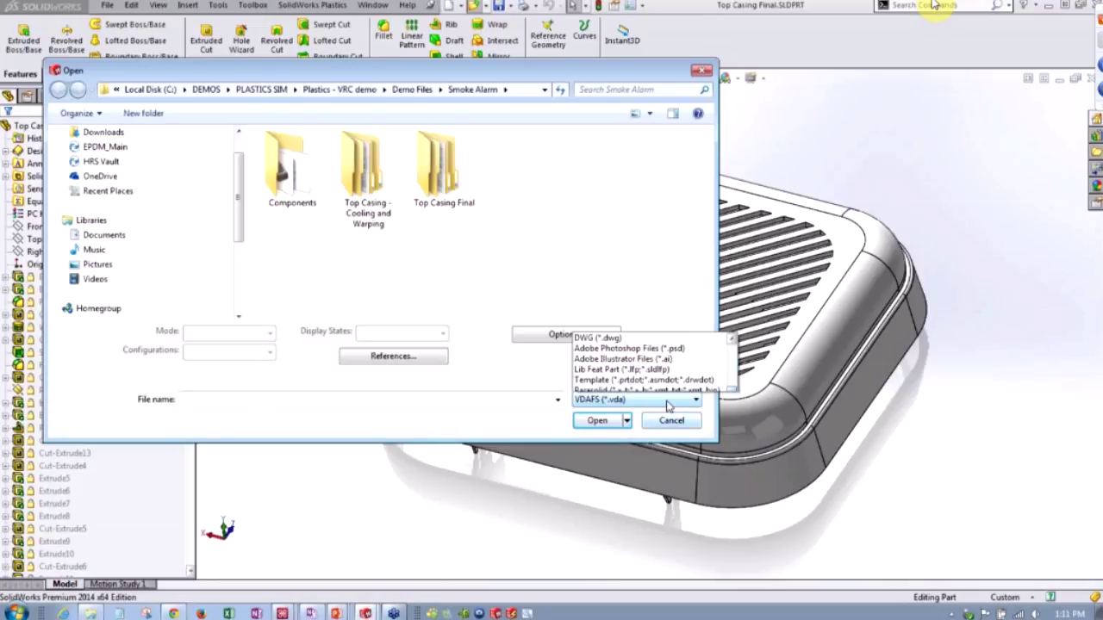
{"action": "left_click_drag", "start_coordinate": [732, 229], "coordinate": [735, 172]}
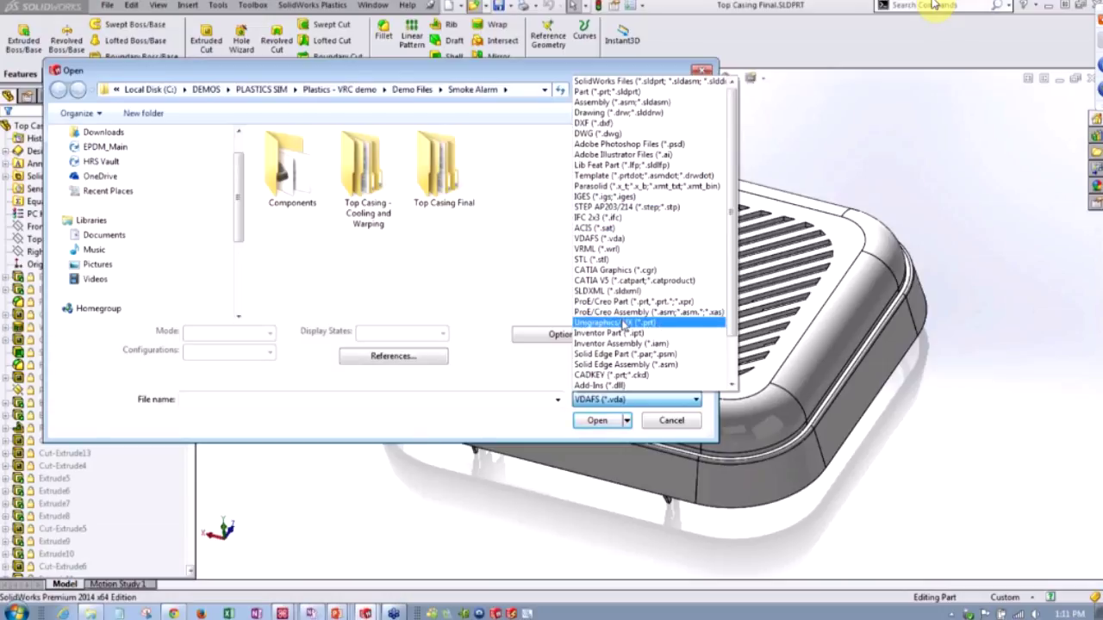
{"action": "left_click_drag", "start_coordinate": [733, 320], "coordinate": [733, 368]}
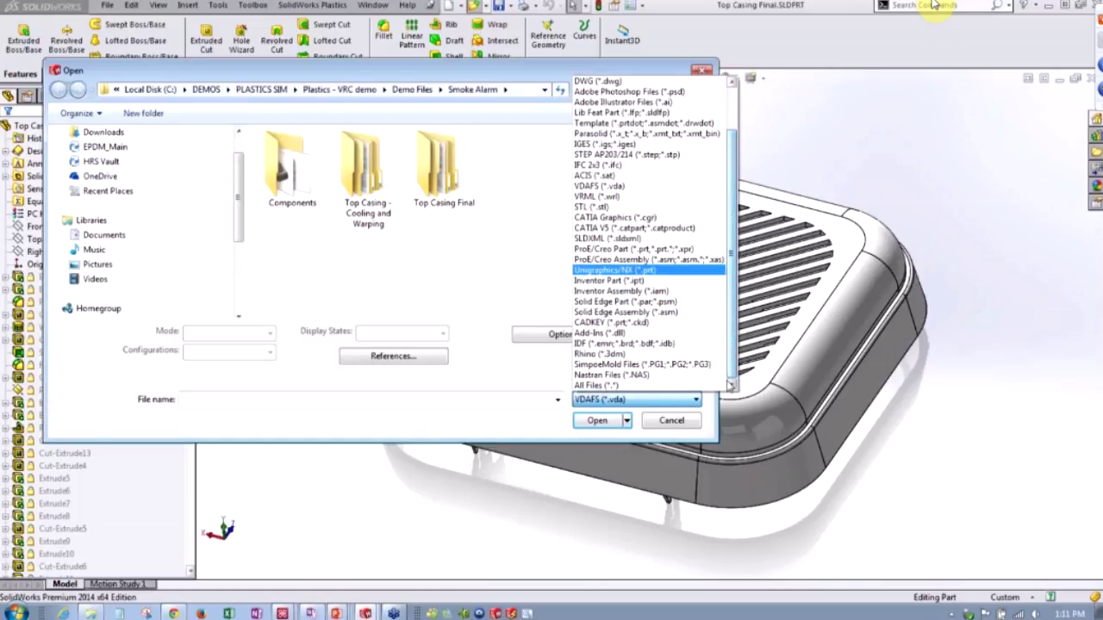
{"action": "left_click", "coordinate": [670, 427]}
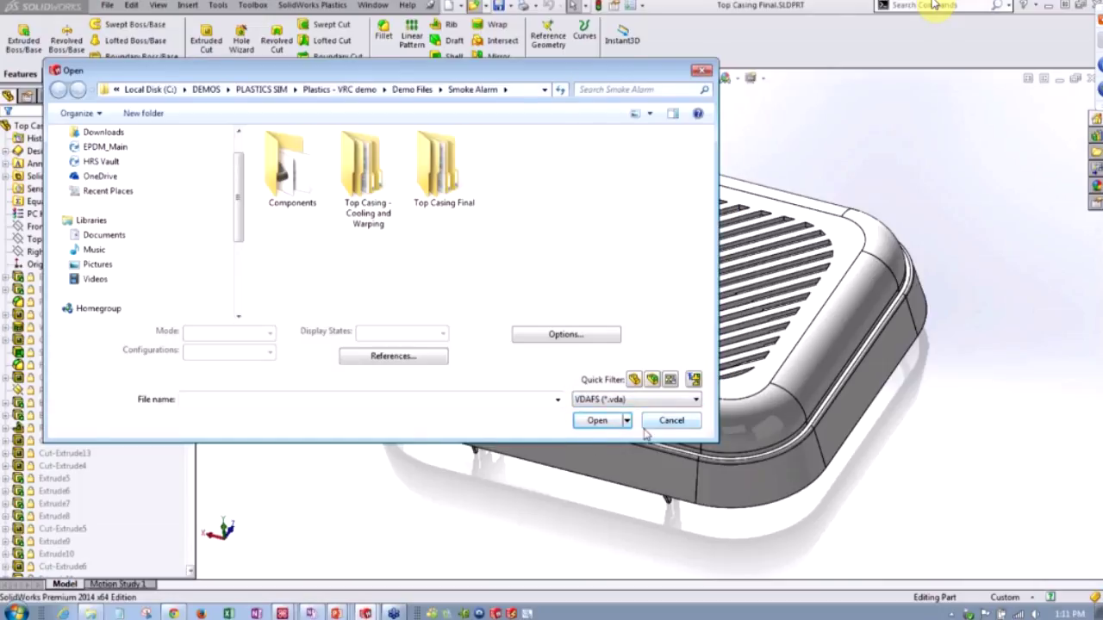
{"action": "key", "text": "Escape"}
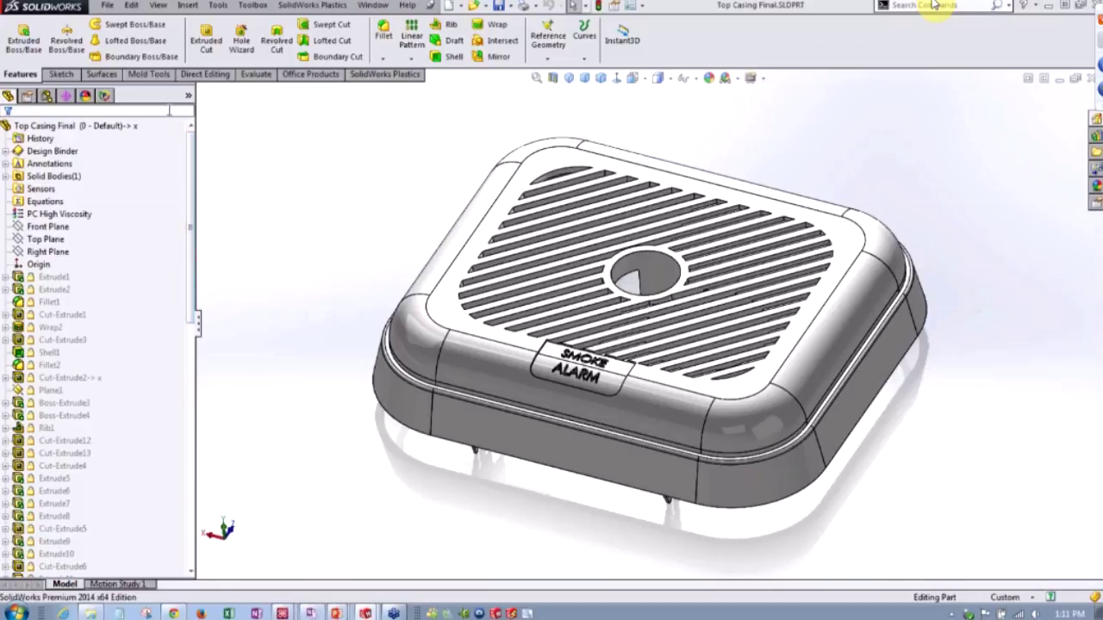
Activate the "1 - Default - Thick" configuration with its Plastics project reloaded, and show the saved Default - Back view
{"action": "left_click", "coordinate": [46, 96]}
{"action": "double_click", "coordinate": [48, 154]}
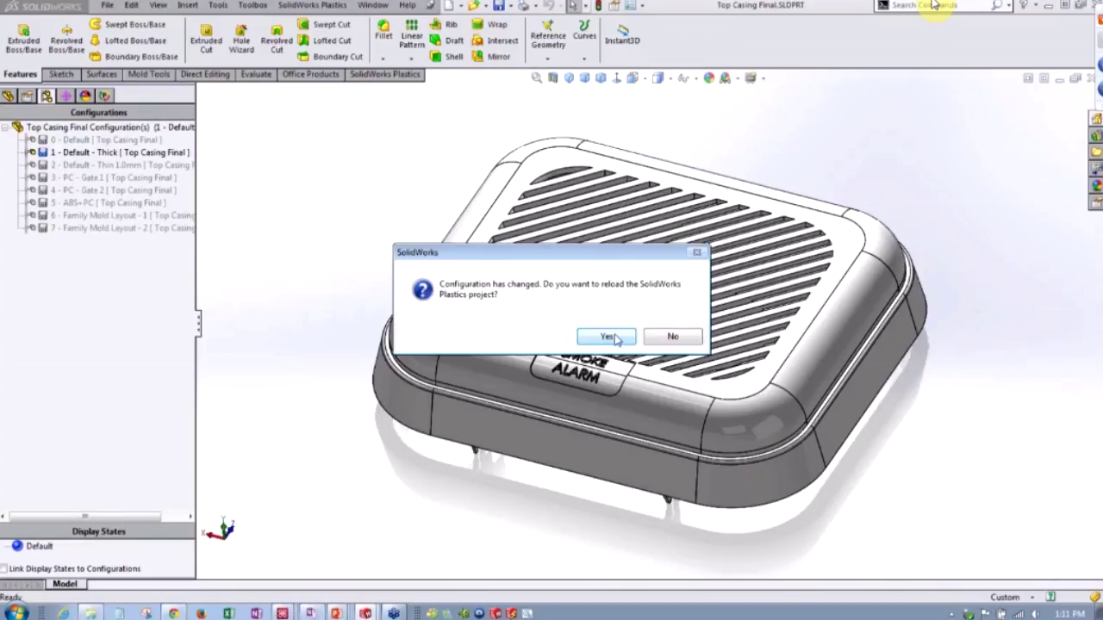
{"action": "left_click", "coordinate": [617, 338]}
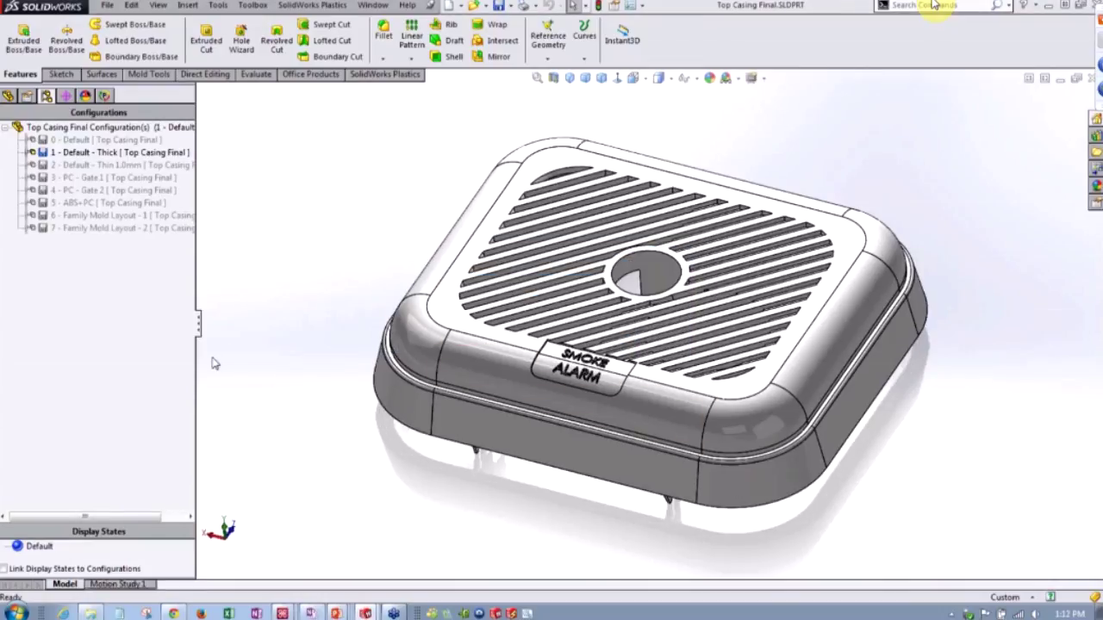
{"action": "key", "text": "space"}
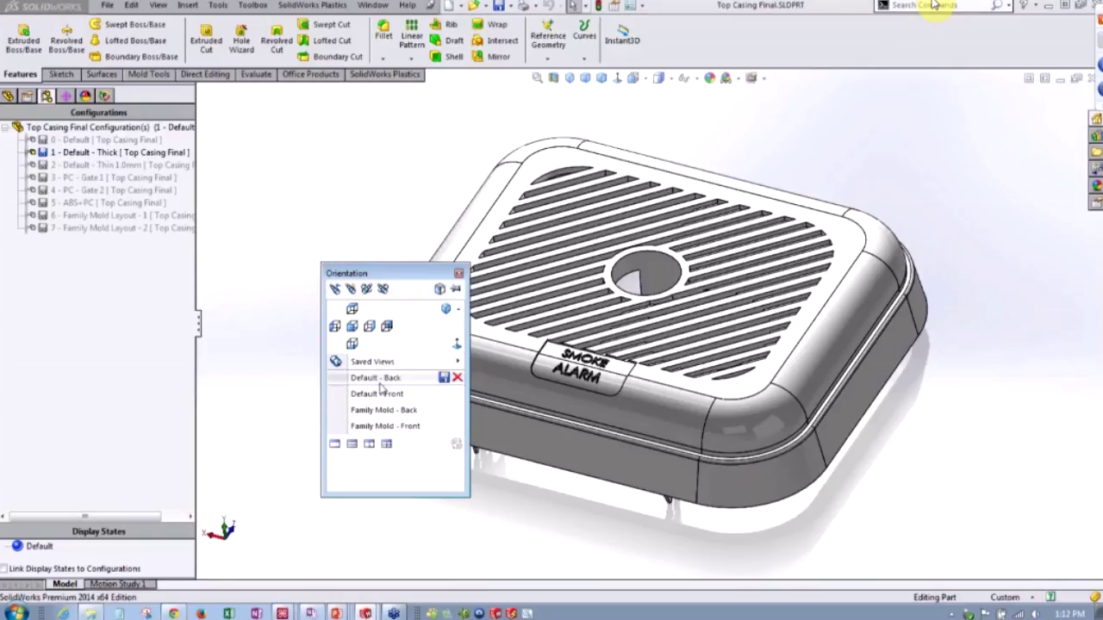
{"action": "left_click", "coordinate": [379, 381]}
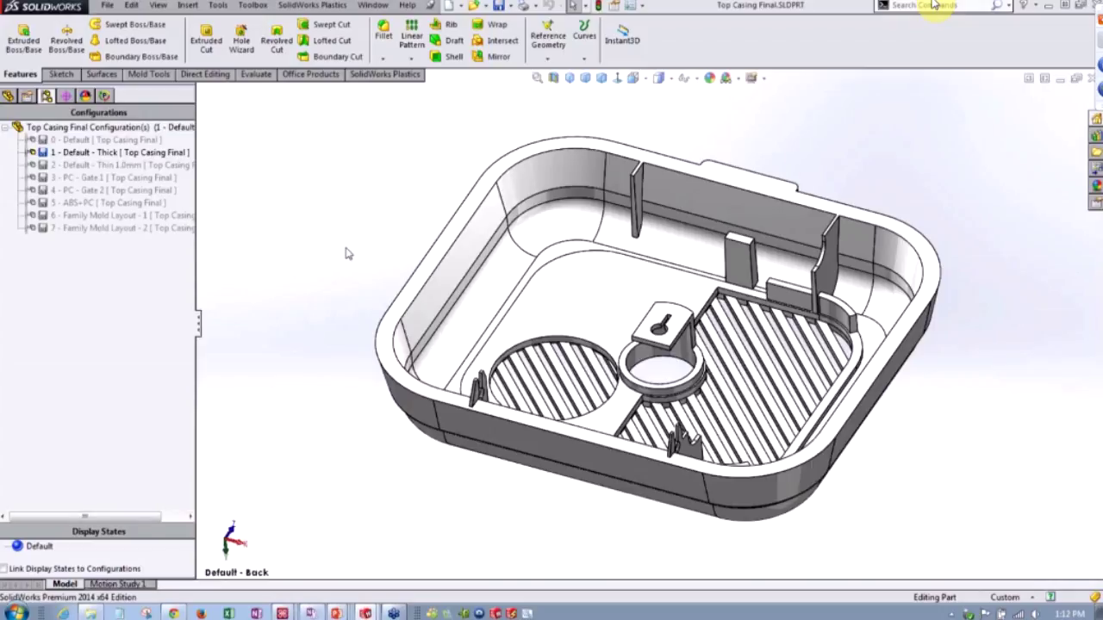
Start a Shell mesh for the plastics study with Export Solid Data for Warp Analysis enabled
{"action": "left_click", "coordinate": [380, 76]}
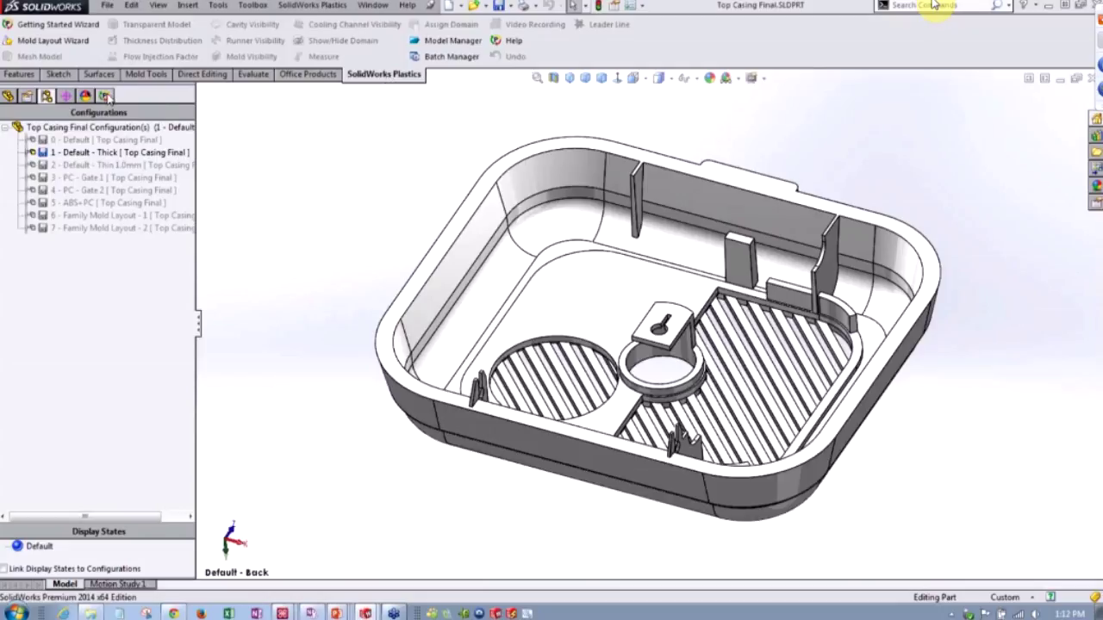
{"action": "left_click", "coordinate": [104, 95]}
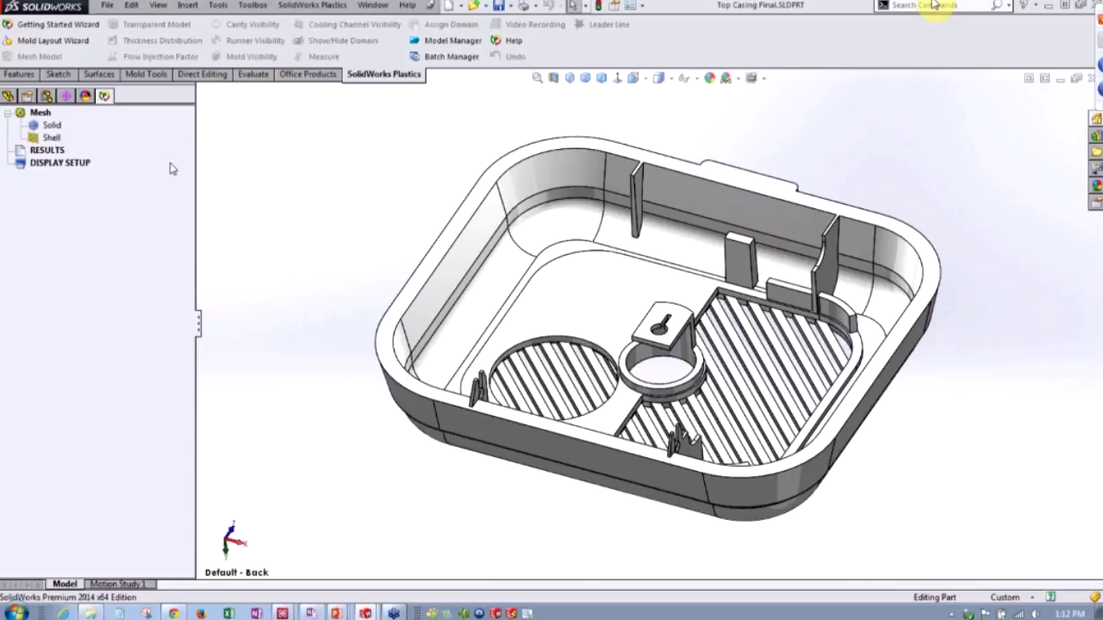
{"action": "right_click", "coordinate": [48, 138]}
{"action": "left_click", "coordinate": [71, 162]}
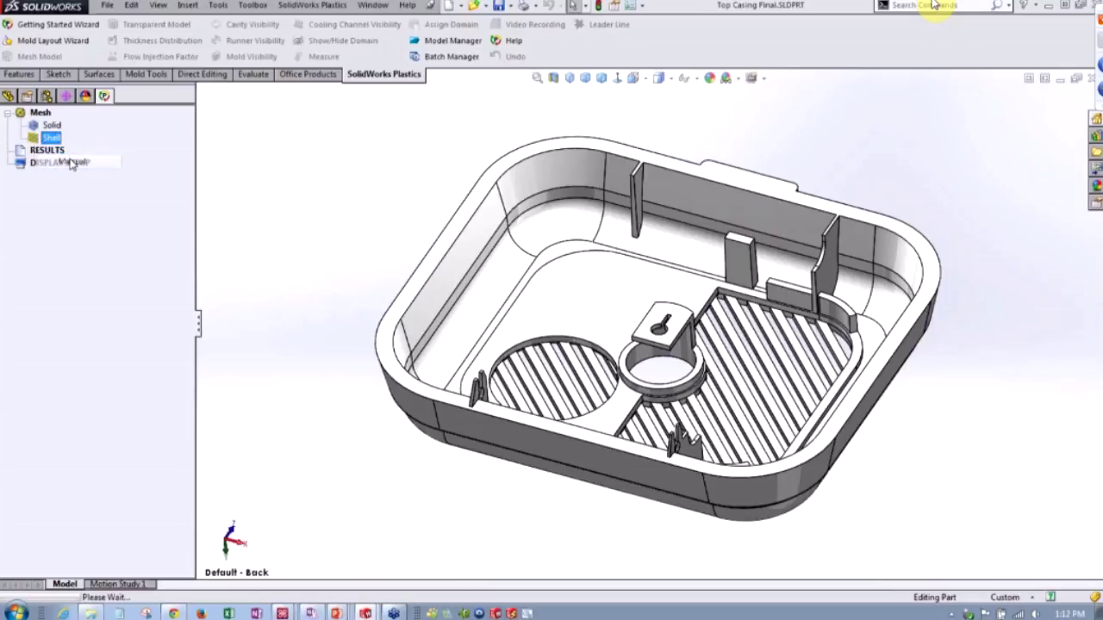
{"action": "left_click", "coordinate": [9, 226]}
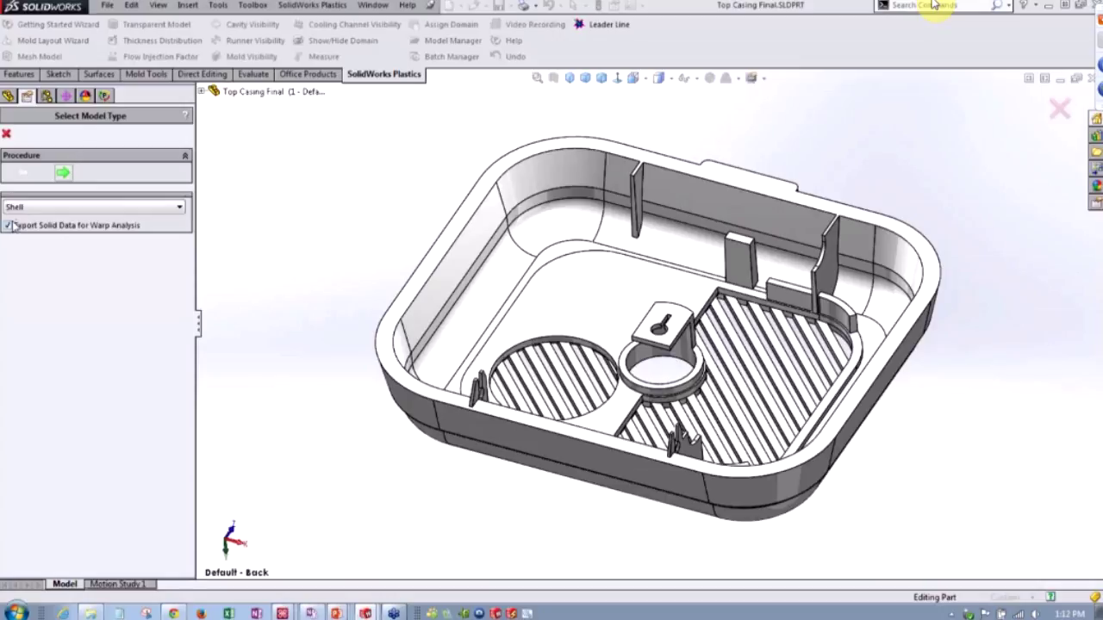
{"action": "left_click", "coordinate": [63, 172]}
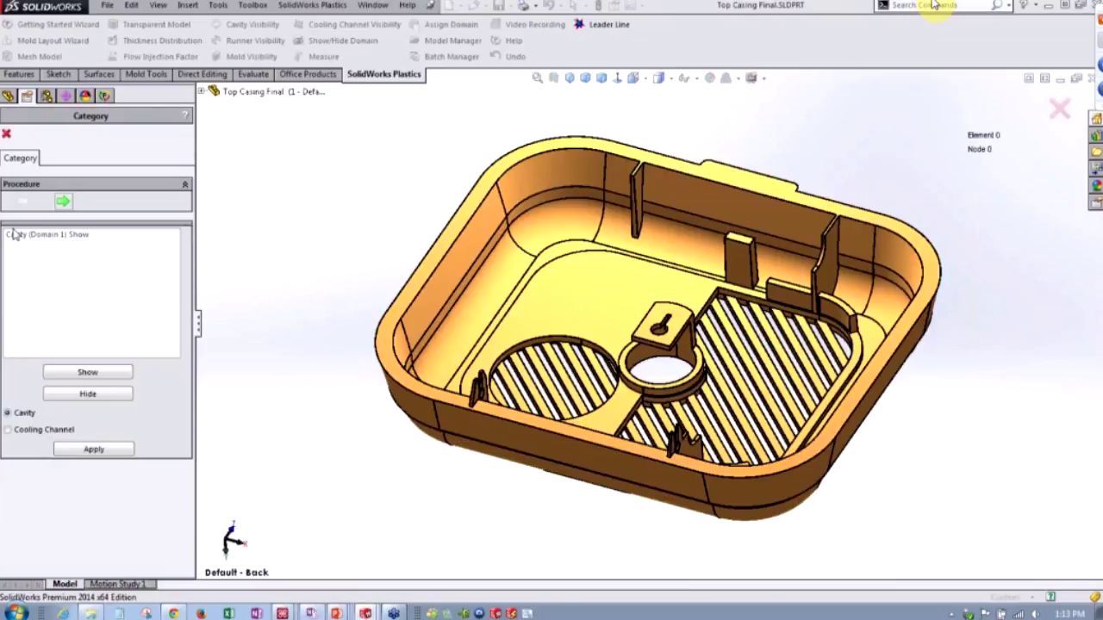
Keep Domain 1 as the cavity and generate its surface mesh with a triangle size of 18
{"action": "left_click", "coordinate": [19, 236]}
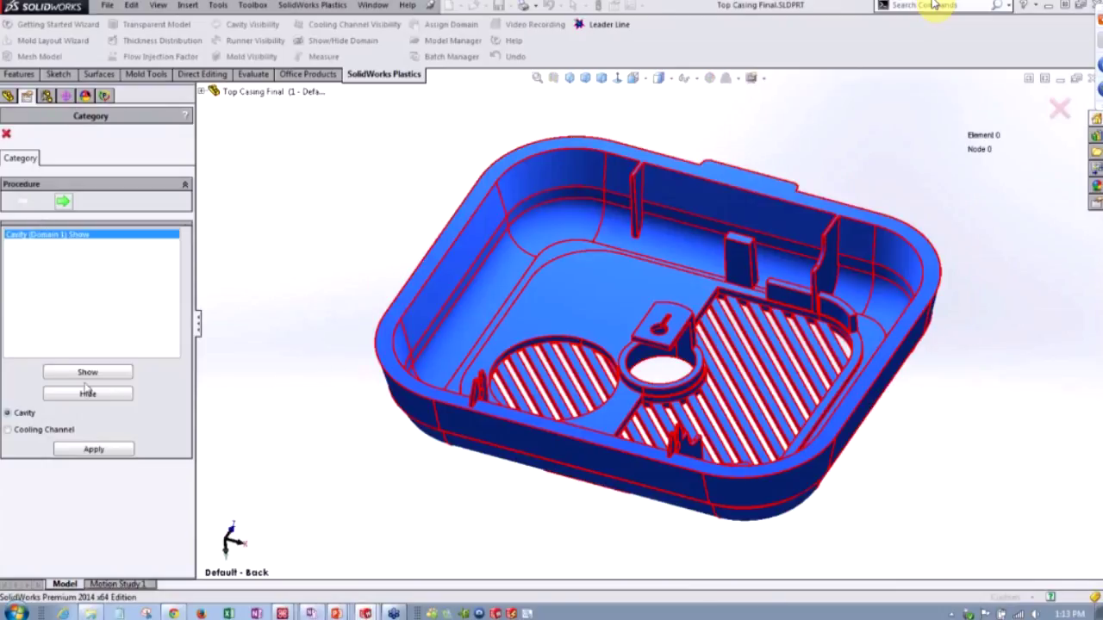
{"action": "left_click", "coordinate": [64, 204]}
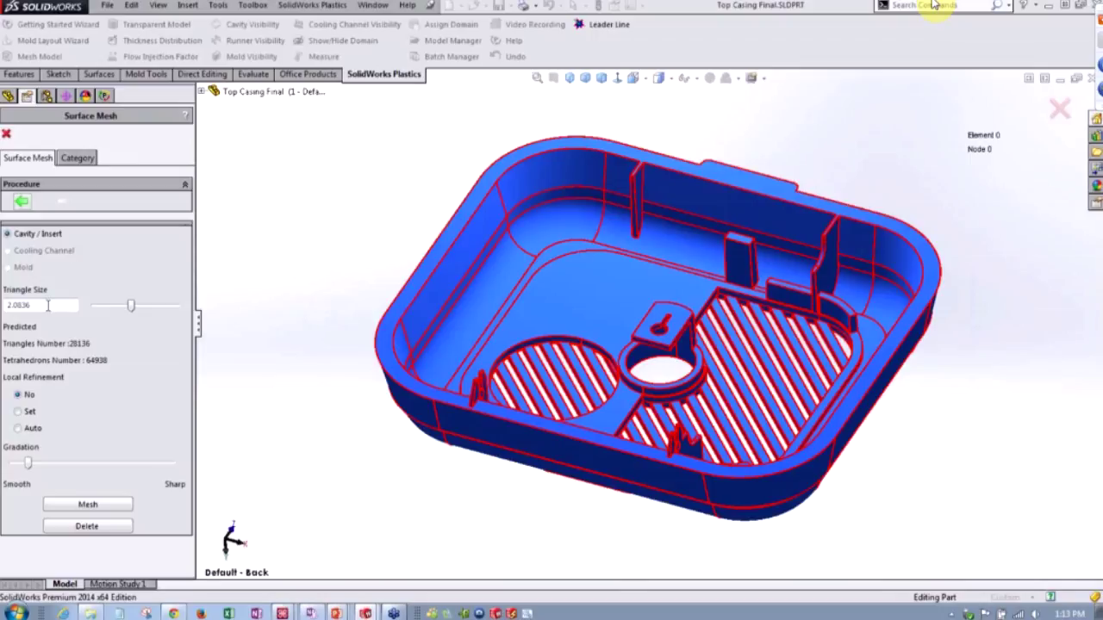
{"action": "left_click_drag", "start_coordinate": [131, 307], "coordinate": [177, 308]}
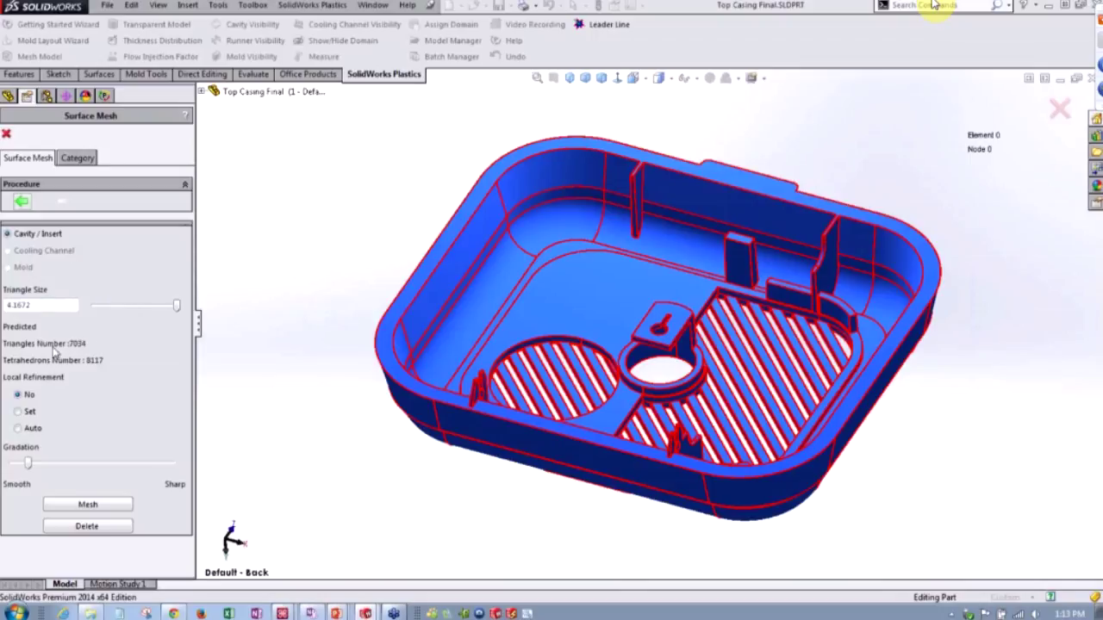
{"action": "double_click", "coordinate": [49, 305]}
{"action": "type", "text": "19"}
{"action": "key", "text": "BackSpace"}
{"action": "type", "text": "0"}
{"action": "left_click", "coordinate": [86, 508]}
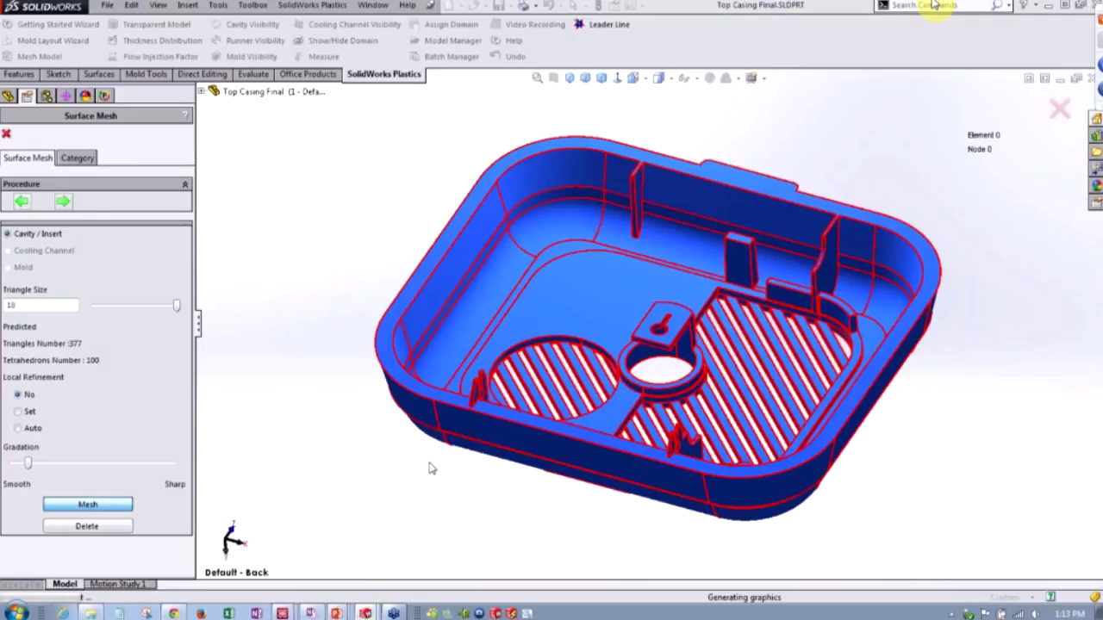
{"action": "middle_click_drag", "start_coordinate": [433, 474], "coordinate": [414, 424]}
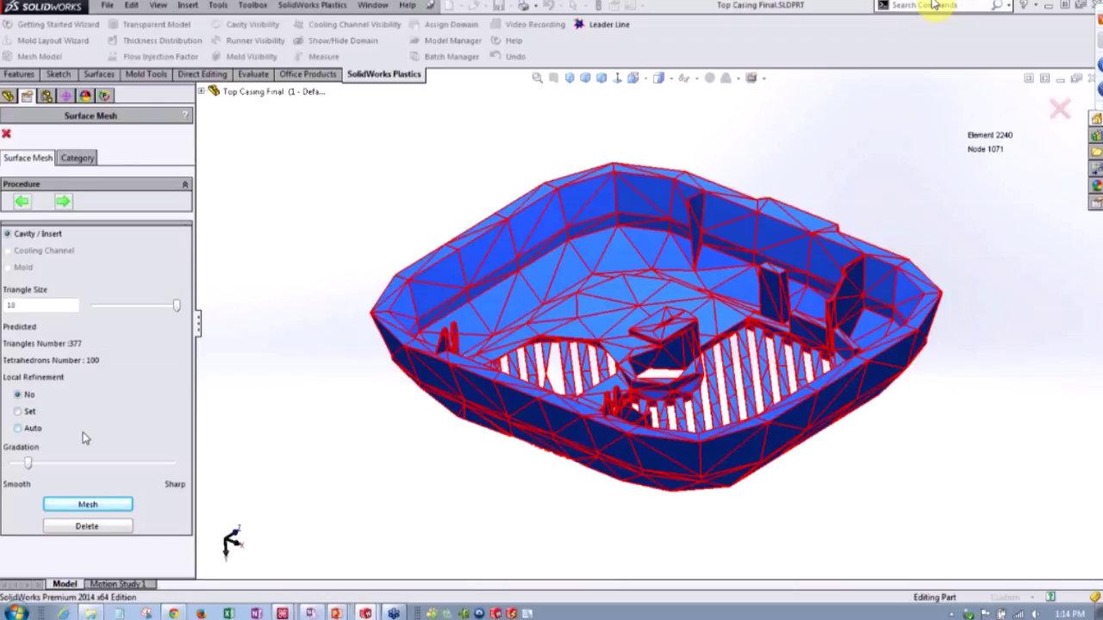
Remesh the cavity surface with Auto local refinement and inspect the mesh around the SMOKE ALARM lettering
{"action": "left_click", "coordinate": [18, 430]}
{"action": "left_click", "coordinate": [88, 504]}
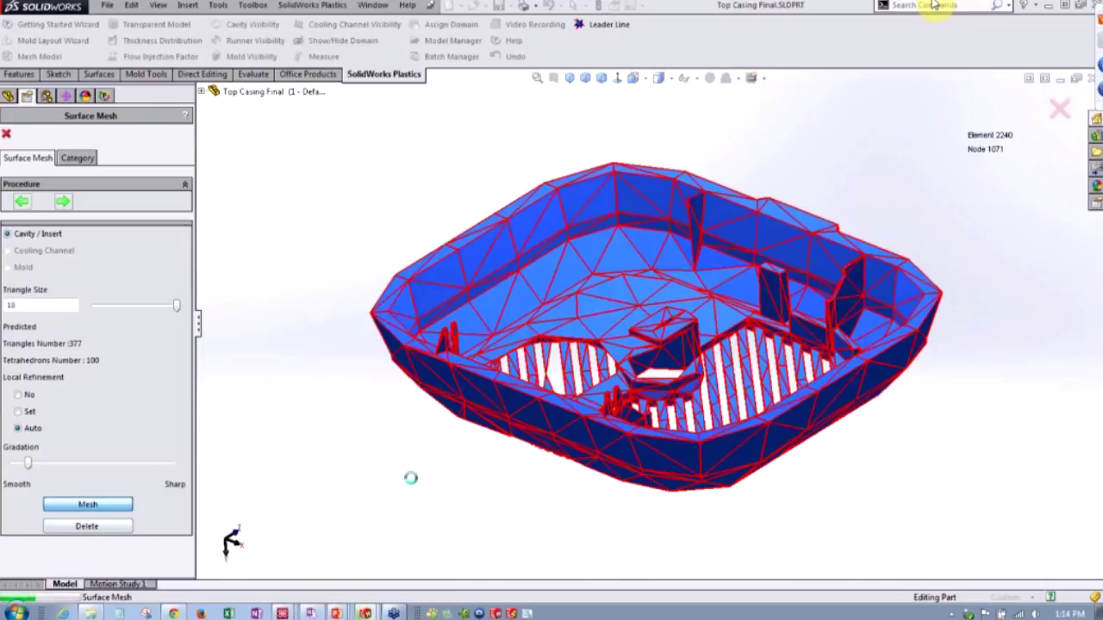
{"action": "middle_click_drag", "start_coordinate": [427, 491], "coordinate": [438, 520]}
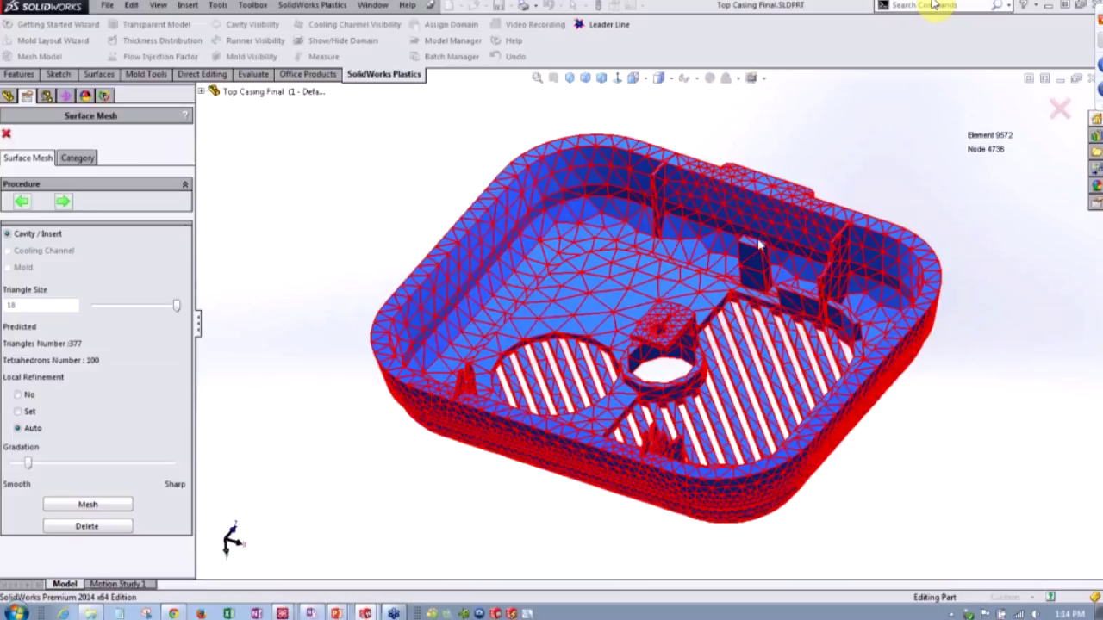
{"action": "middle_click_drag", "start_coordinate": [810, 233], "coordinate": [576, 334]}
{"action": "scroll", "coordinate": [598, 247], "scroll_direction": "down", "scroll_amount": 6}
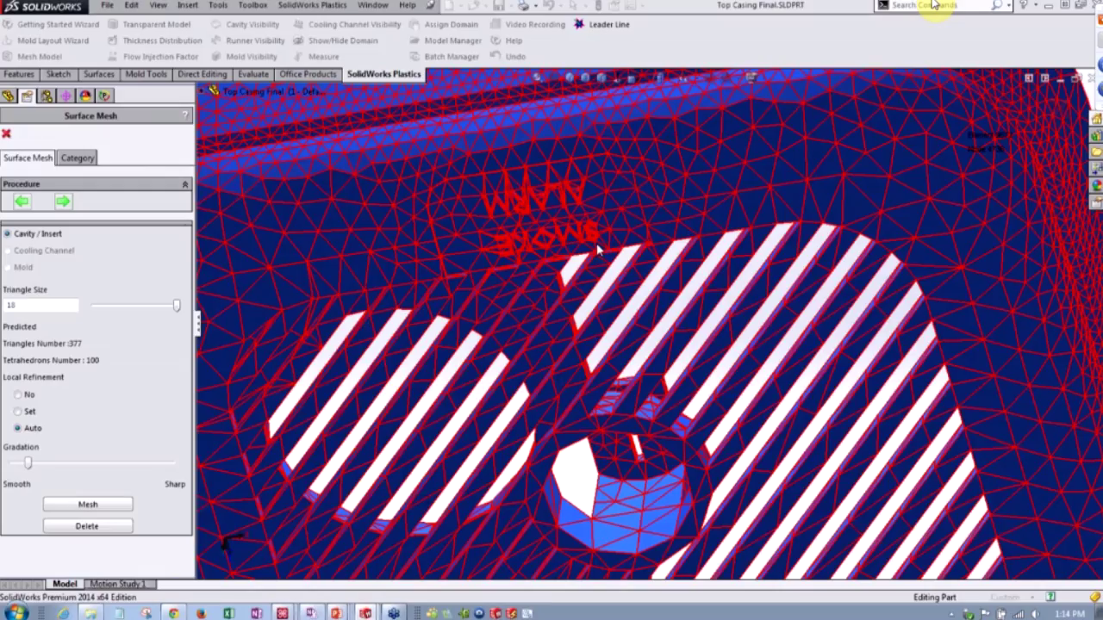
{"action": "scroll", "coordinate": [598, 240], "scroll_direction": "up", "scroll_amount": 7}
{"action": "middle_click_drag", "start_coordinate": [642, 202], "coordinate": [637, 362]}
Review the mesh quality summary and accept the shell mesh without further mesh edits
{"action": "left_click", "coordinate": [62, 201]}
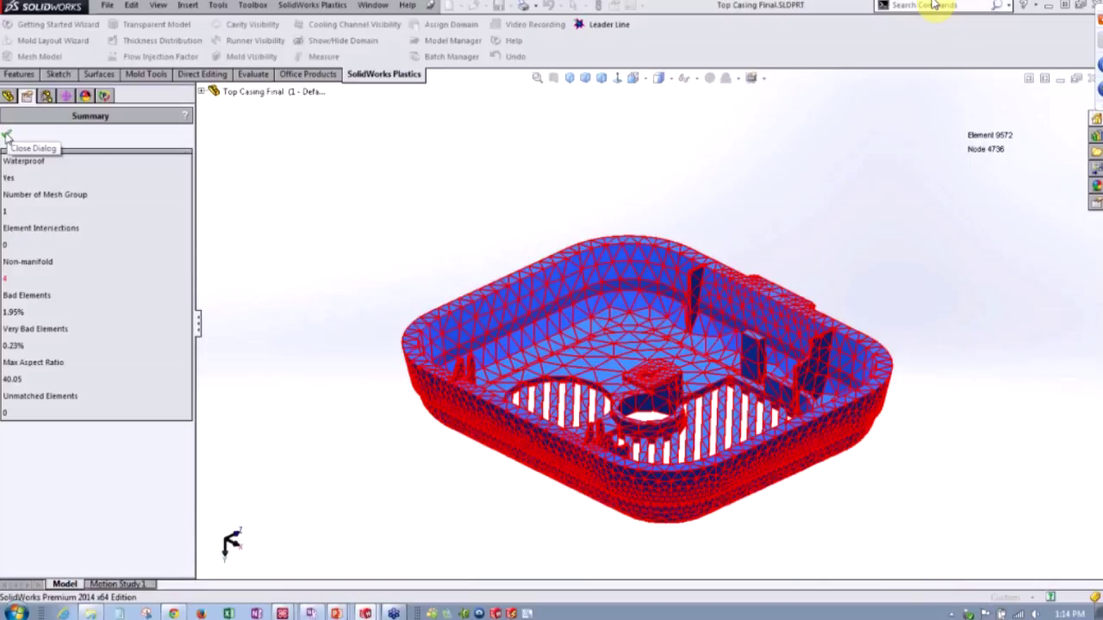
{"action": "left_click", "coordinate": [7, 137]}
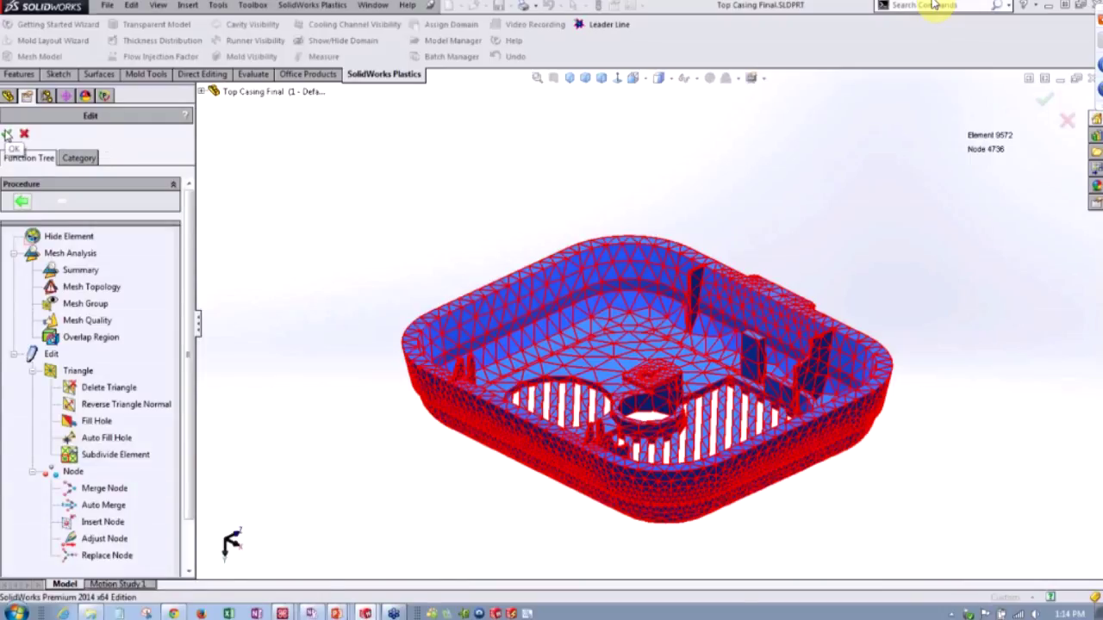
{"action": "left_click", "coordinate": [7, 137]}
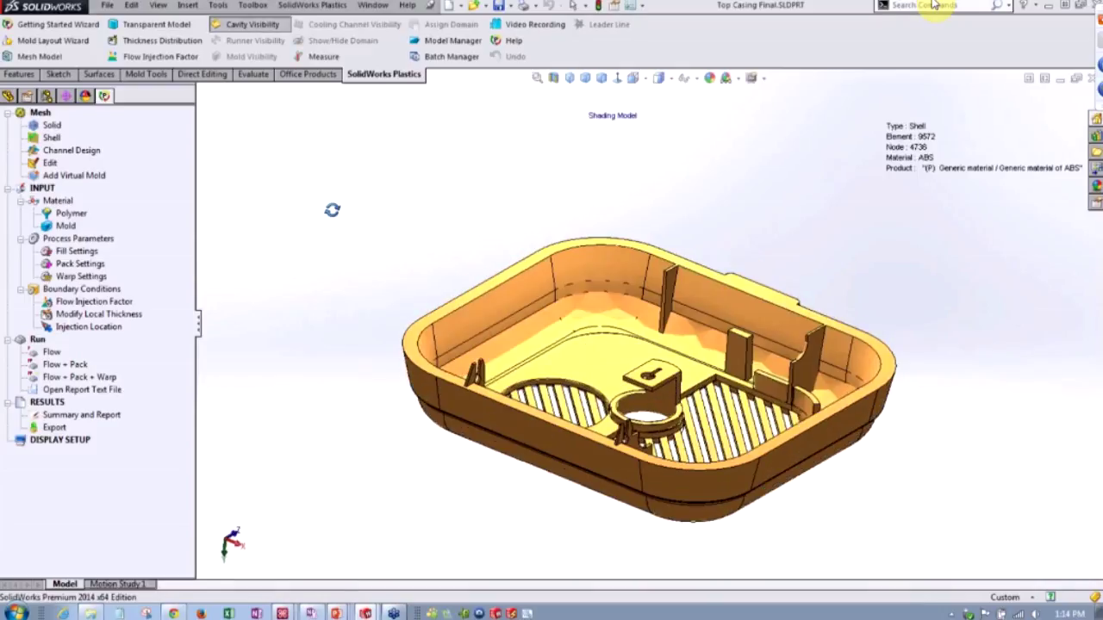
Open the Polymer databank for the cavity in an enlarged window and compare its company listing with its family listing
{"action": "middle_click_drag", "start_coordinate": [307, 409], "coordinate": [321, 454]}
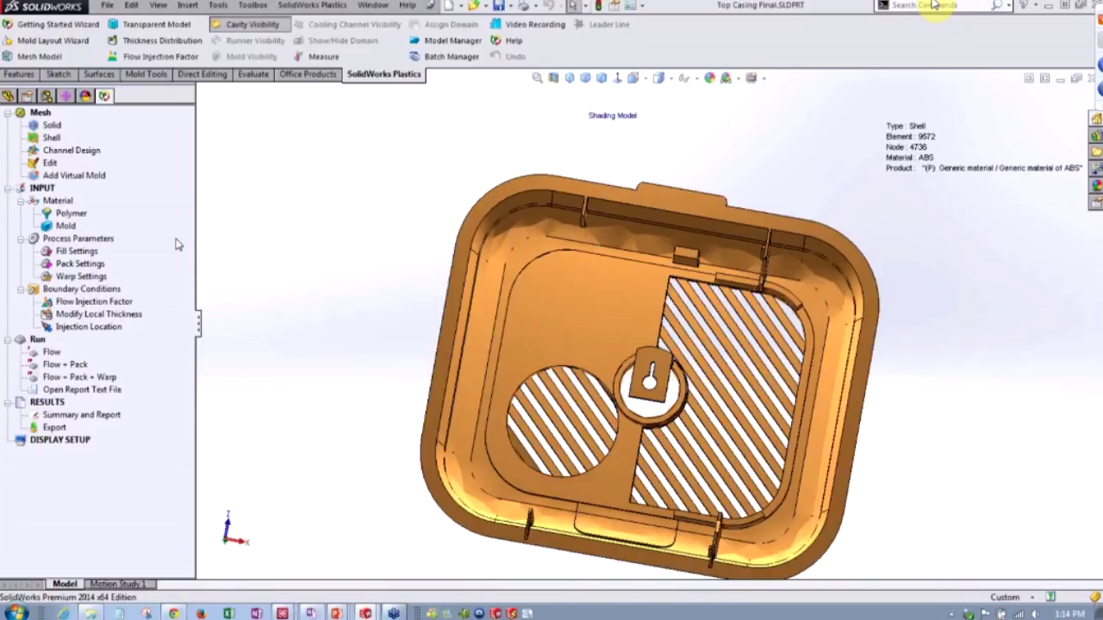
{"action": "left_click", "coordinate": [67, 213]}
{"action": "left_click", "coordinate": [59, 329]}
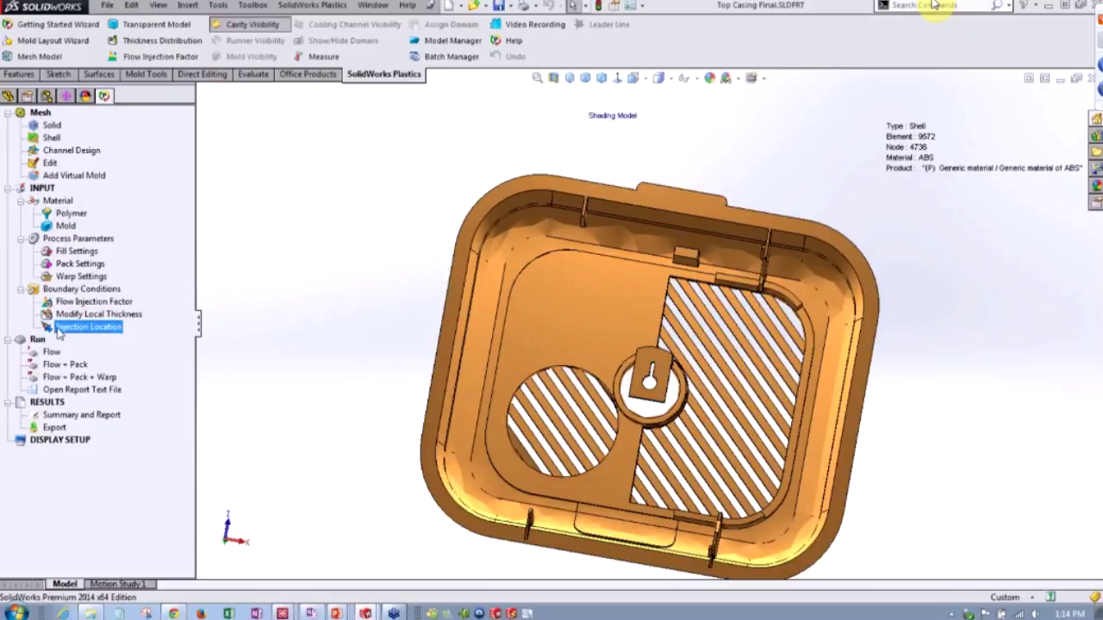
{"action": "left_click", "coordinate": [65, 252]}
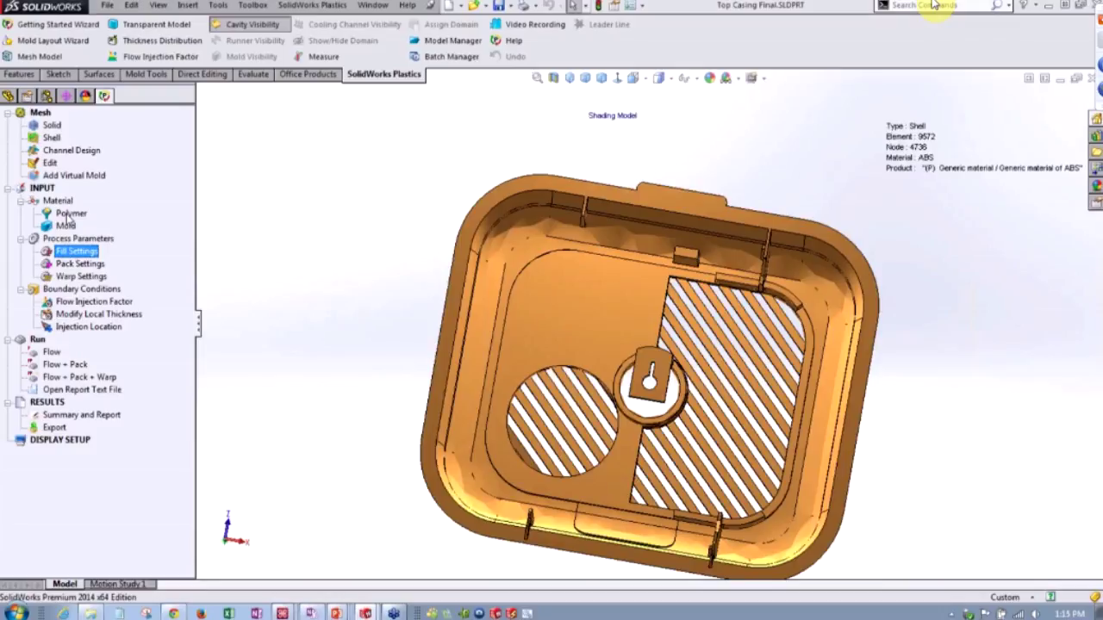
{"action": "left_click", "coordinate": [69, 214]}
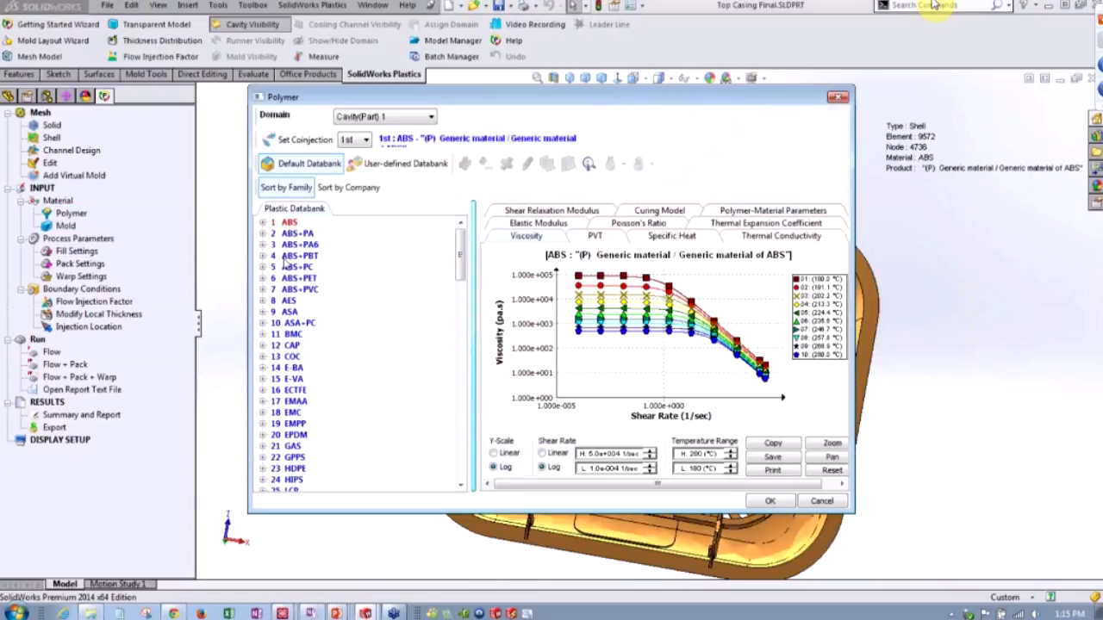
{"action": "left_click_drag", "start_coordinate": [851, 514], "coordinate": [1056, 558]}
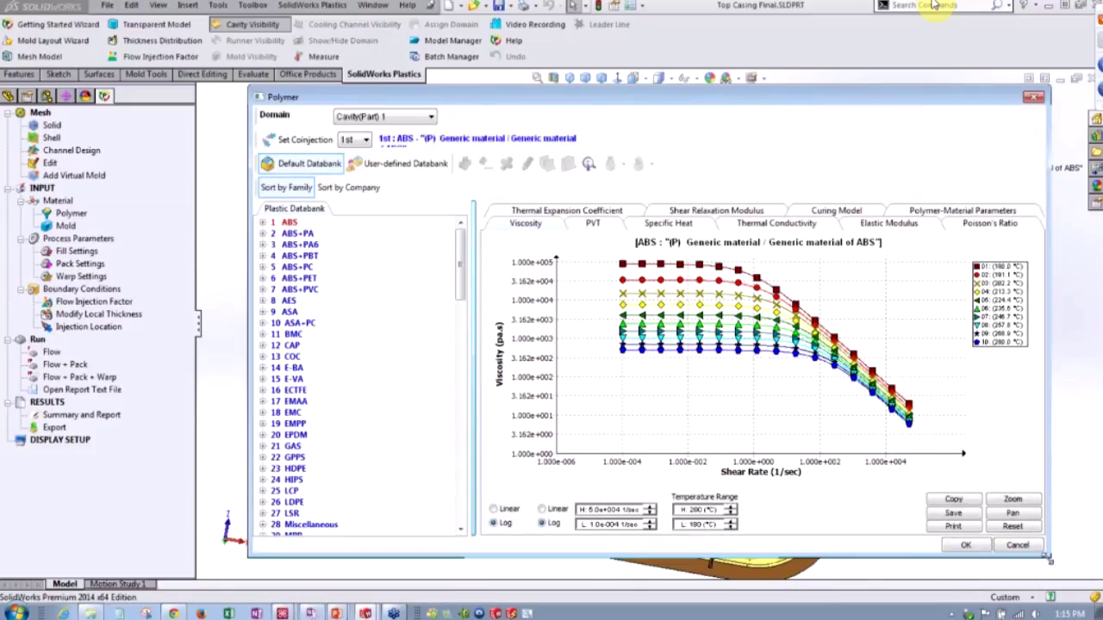
{"action": "left_click_drag", "start_coordinate": [655, 98], "coordinate": [500, 41]}
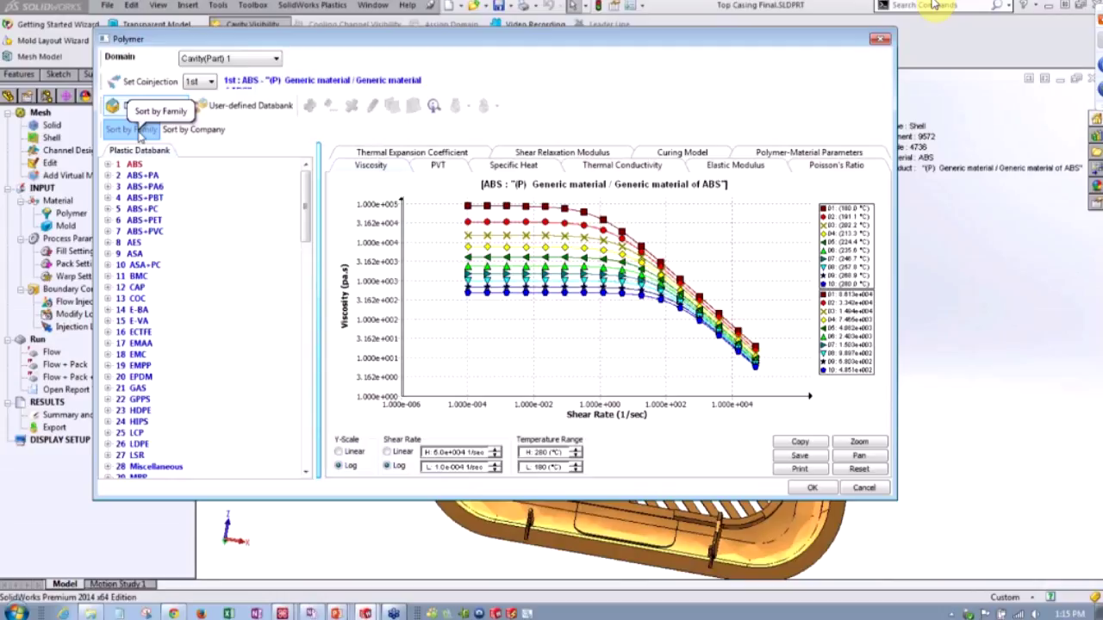
{"action": "left_click", "coordinate": [197, 131]}
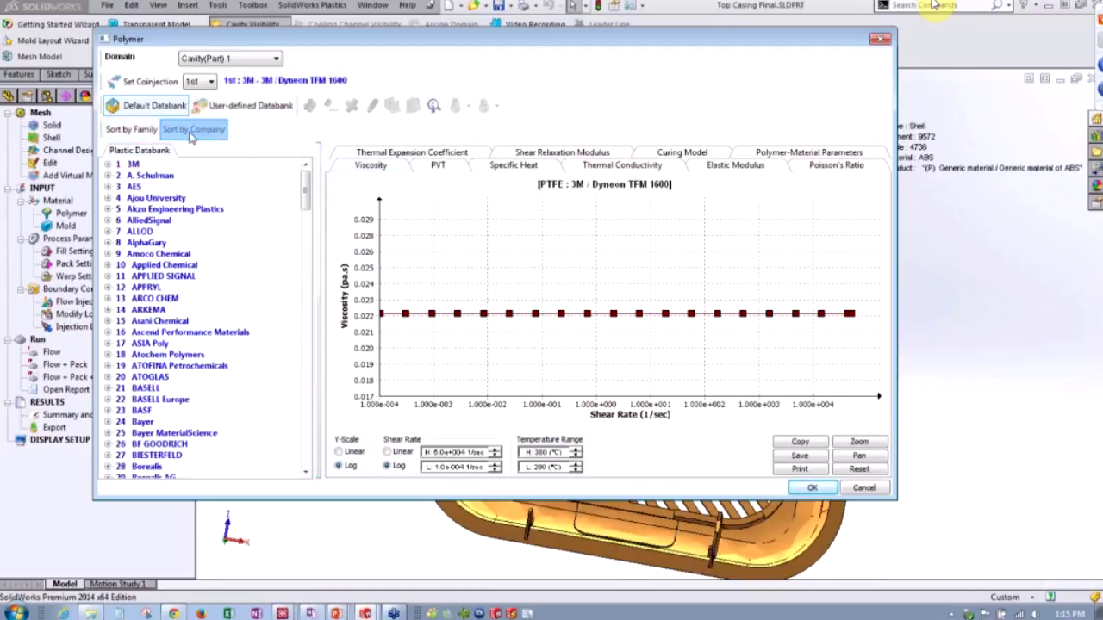
{"action": "left_click", "coordinate": [138, 129]}
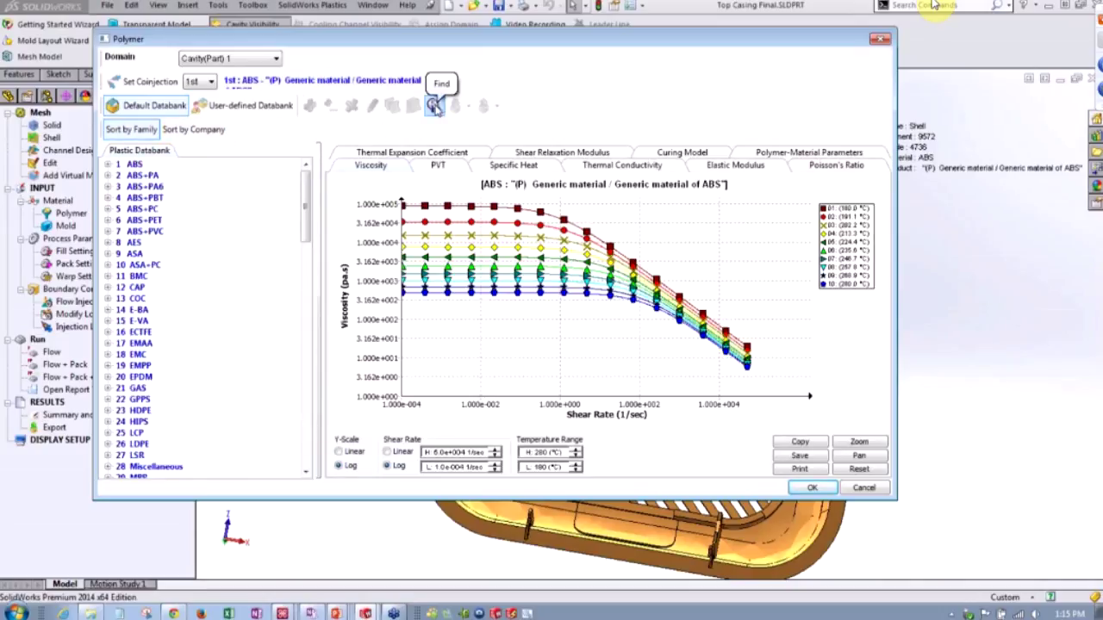
Search the polymer databank for "stylac" products, with the additional search criteria expanded but left unset
{"action": "left_click", "coordinate": [435, 107]}
{"action": "left_click_drag", "start_coordinate": [302, 18], "coordinate": [298, 54]}
{"action": "left_click", "coordinate": [301, 78]}
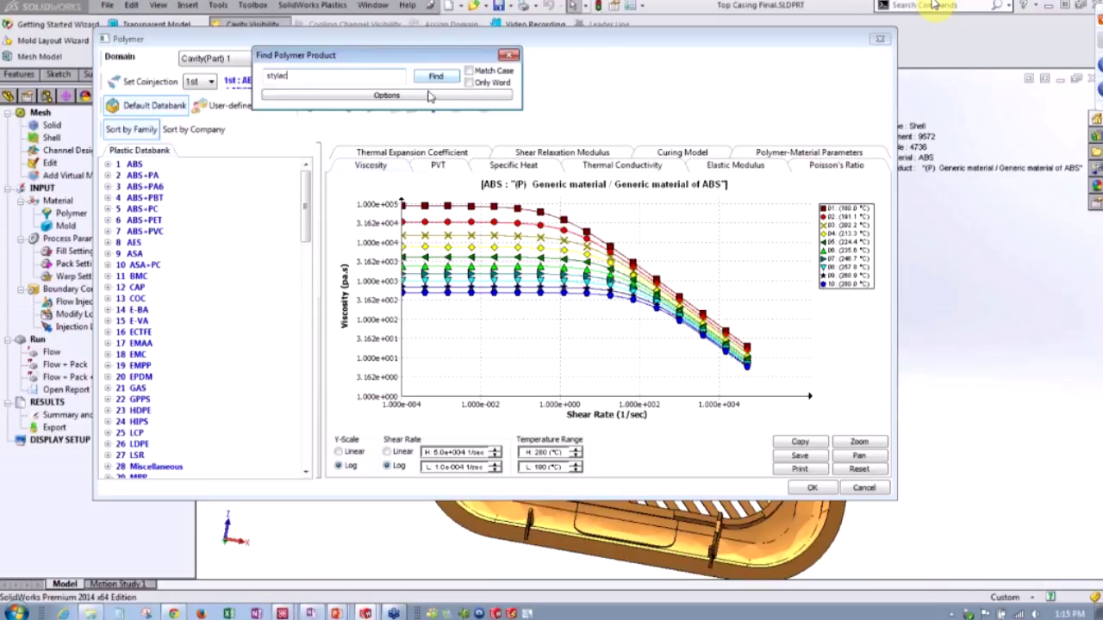
{"action": "left_click", "coordinate": [429, 97]}
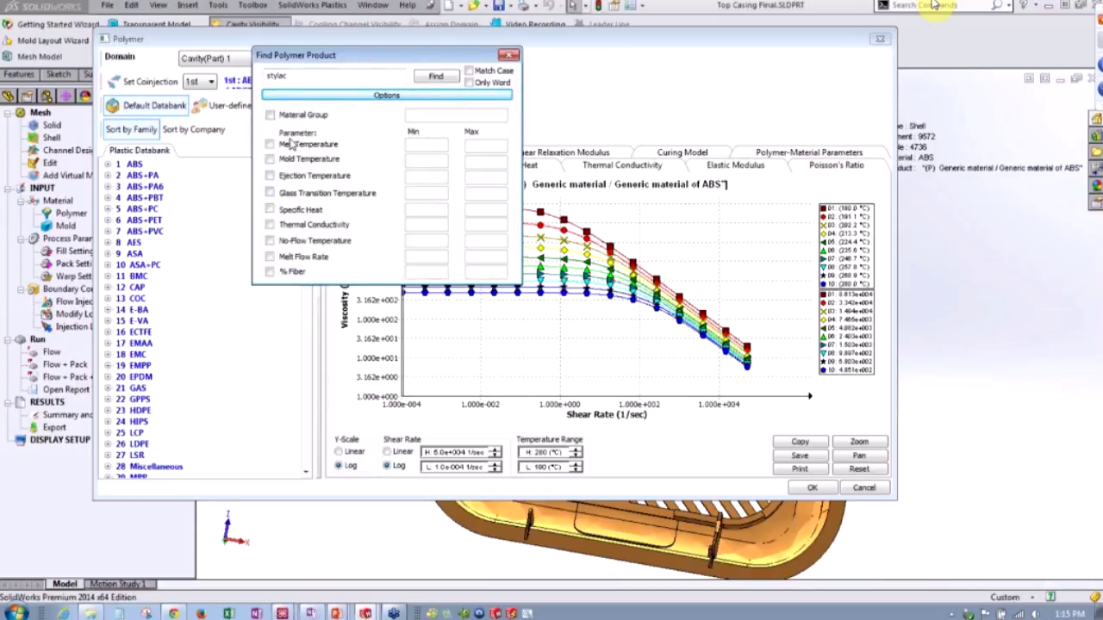
{"action": "left_click", "coordinate": [437, 77]}
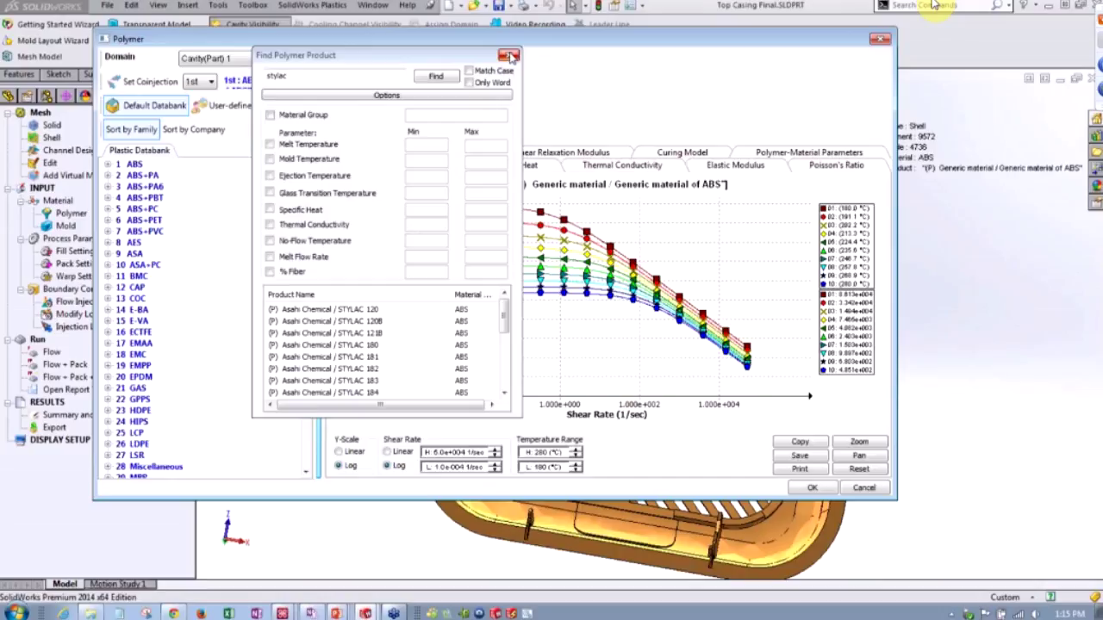
Assign the ABS polymer Asahi Chemical / STYLAC 120 from the search results to the cavity
{"action": "left_click", "coordinate": [328, 310]}
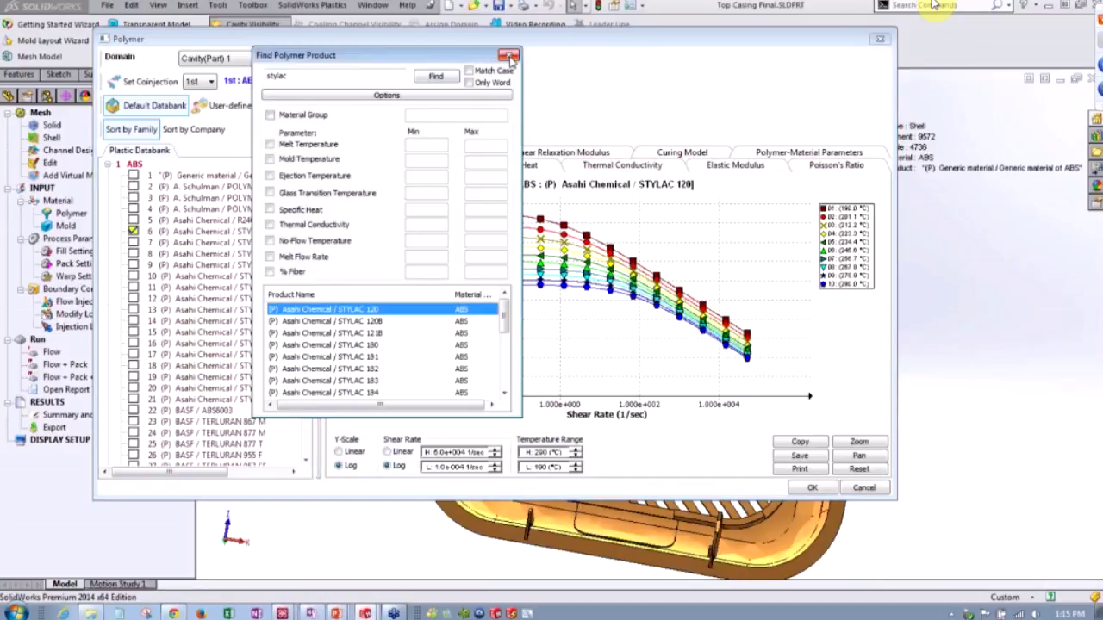
{"action": "left_click", "coordinate": [508, 56]}
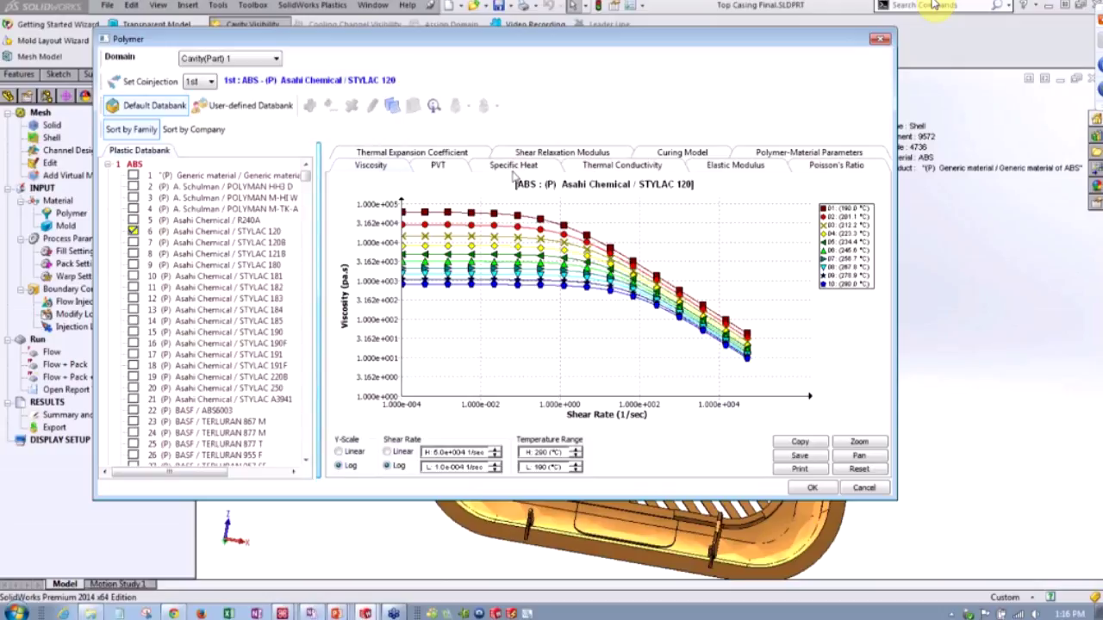
{"action": "left_click", "coordinate": [773, 388]}
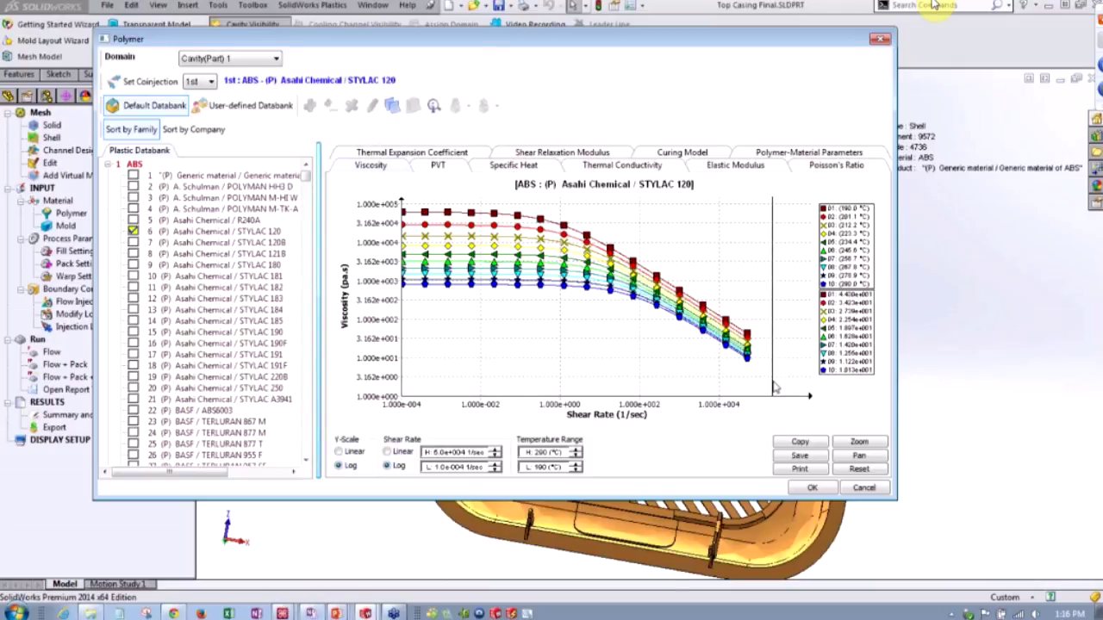
{"action": "key", "text": "Return"}
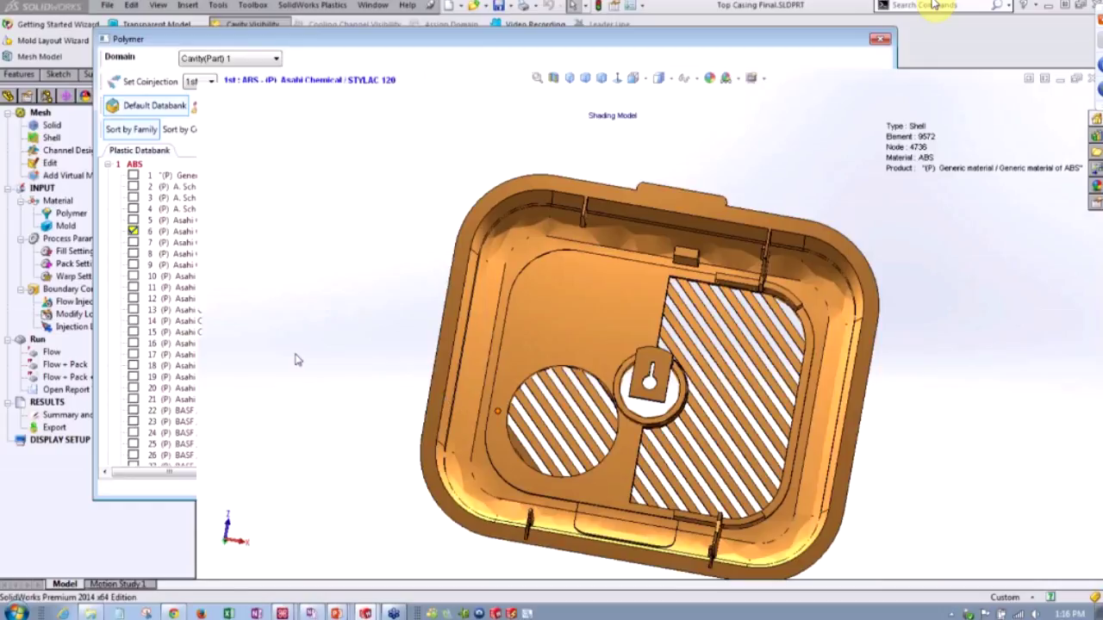
Add an injection location at about (1.91, 0.00, 62.35) on the outer edge of the casing's protruding tab
{"action": "mouse_move", "coordinate": [344, 333]}
{"action": "middle_mouse_down"}
{"action": "mouse_move", "coordinate": [310, 239]}
{"action": "mouse_move", "coordinate": [312, 249]}
{"action": "mouse_move", "coordinate": [299, 248]}
{"action": "middle_mouse_up"}
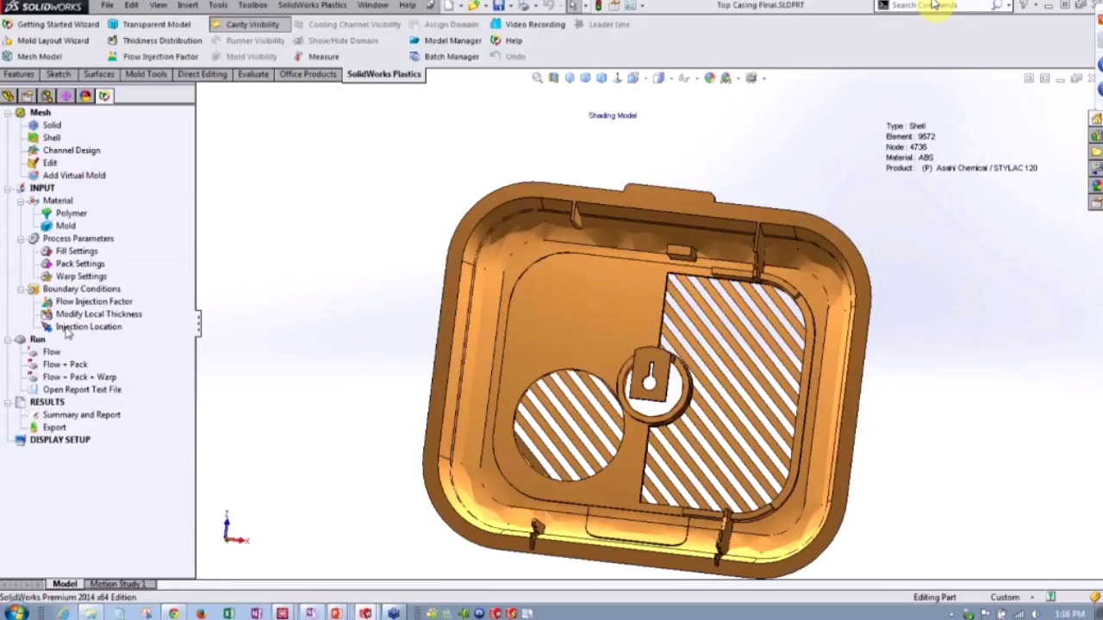
{"action": "double_click", "coordinate": [67, 330]}
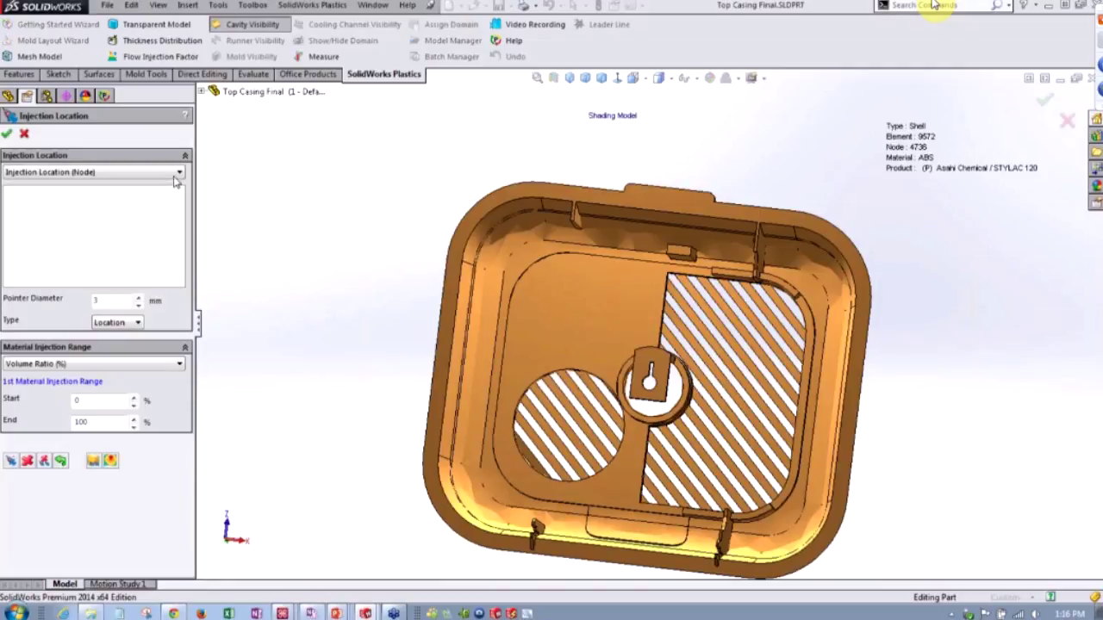
{"action": "middle_click_drag", "start_coordinate": [739, 374], "coordinate": [694, 358]}
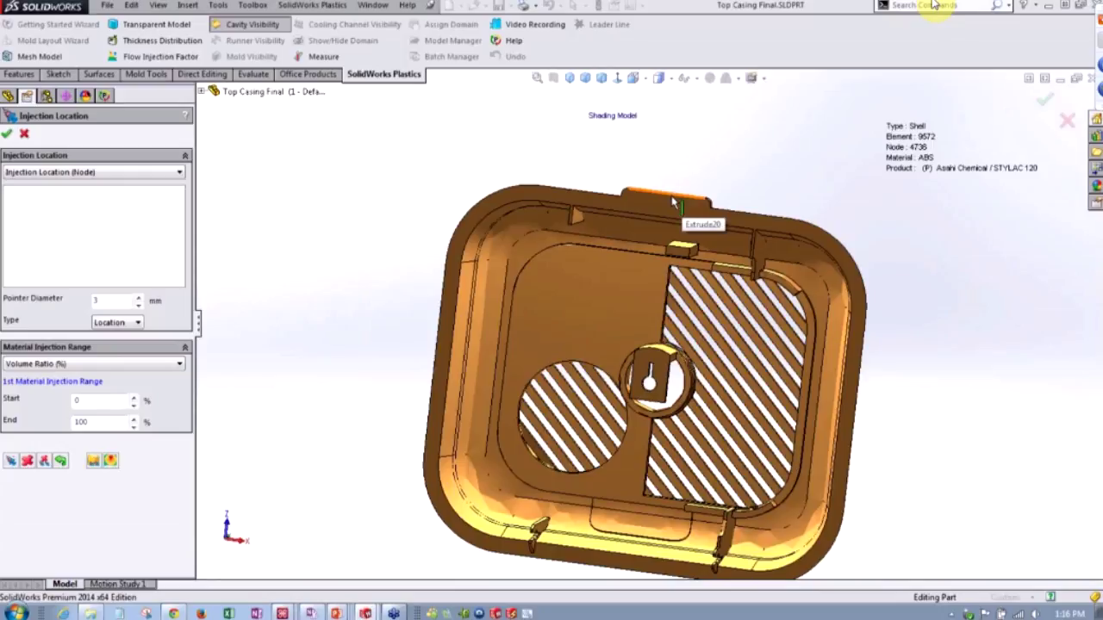
{"action": "left_click", "coordinate": [674, 203]}
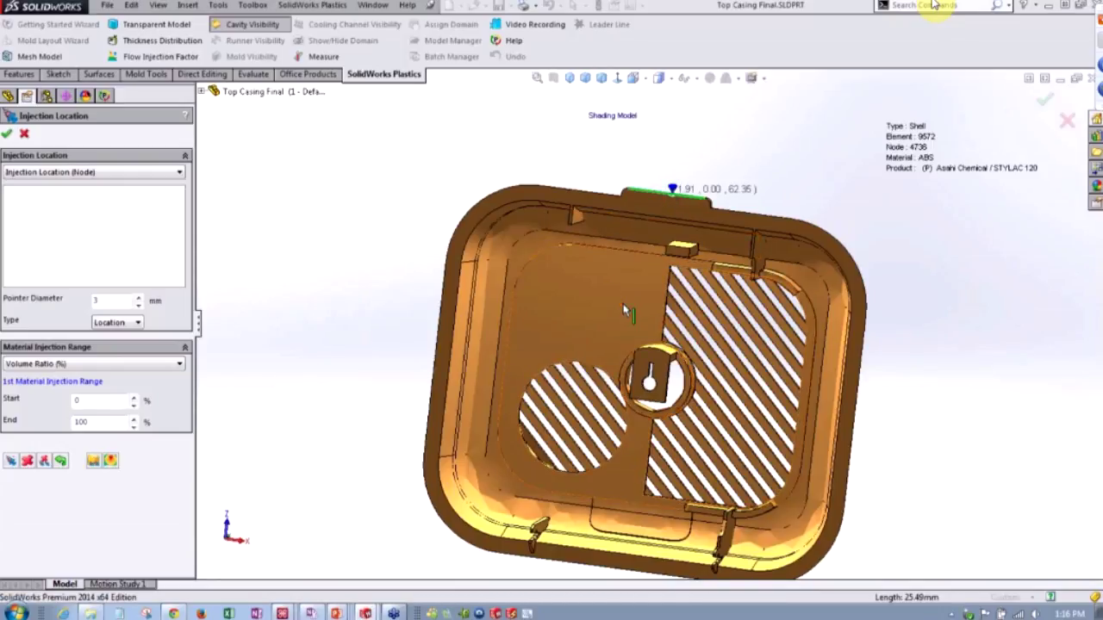
{"action": "middle_click_drag", "start_coordinate": [625, 310], "coordinate": [626, 326]}
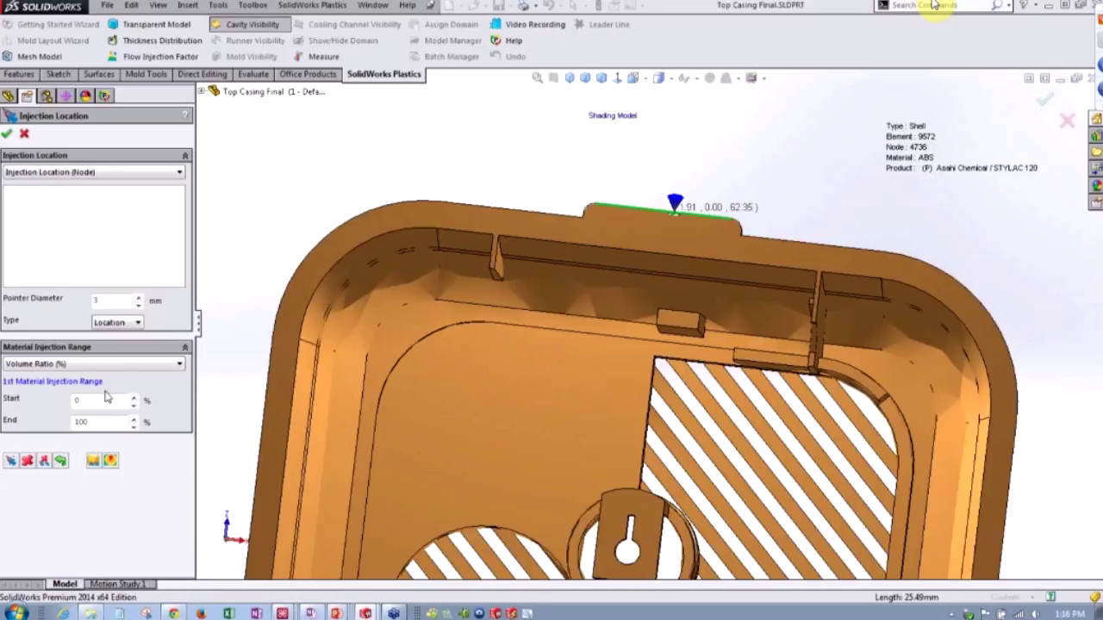
{"action": "left_click", "coordinate": [11, 461]}
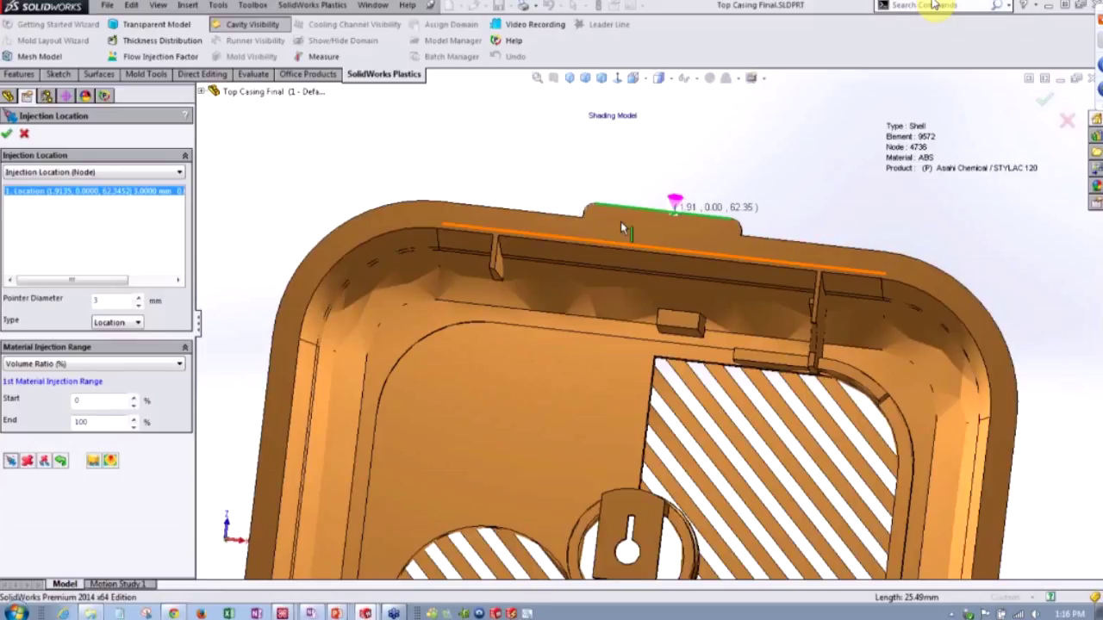
{"action": "left_click", "coordinate": [7, 134]}
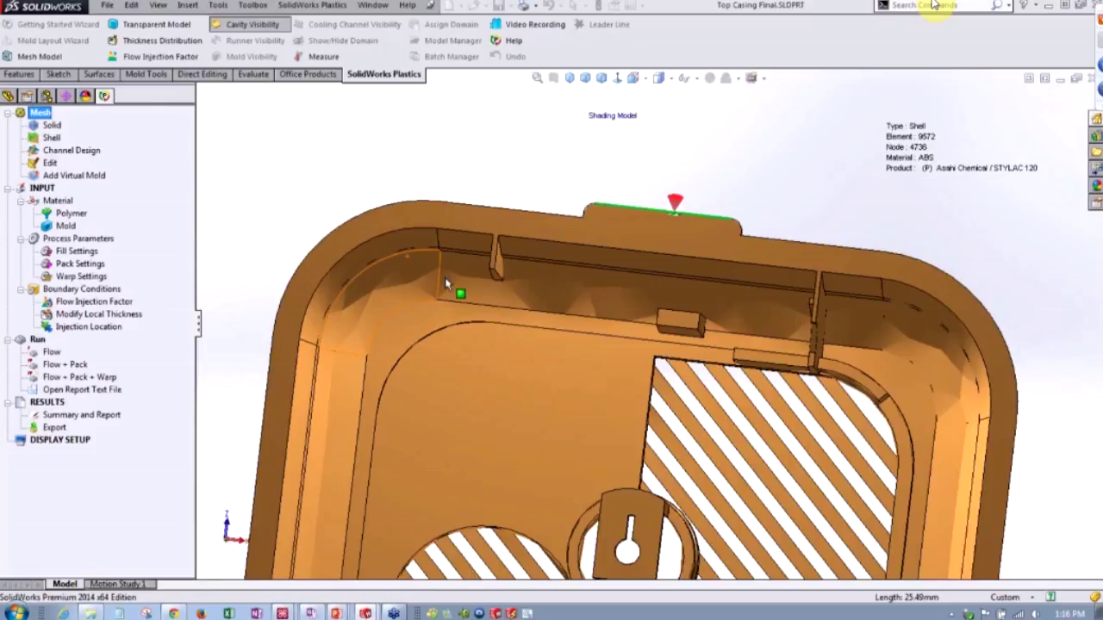
Turn off the automatic filling time in the fill settings, set it to 2 sec and accept
{"action": "scroll", "coordinate": [448, 283], "scroll_direction": "up", "scroll_amount": 4}
{"action": "middle_click_drag", "start_coordinate": [506, 301], "coordinate": [520, 231]}
{"action": "scroll", "coordinate": [603, 379], "scroll_direction": "up", "scroll_amount": 1}
{"action": "scroll", "coordinate": [611, 391], "scroll_direction": "down", "scroll_amount": 4}
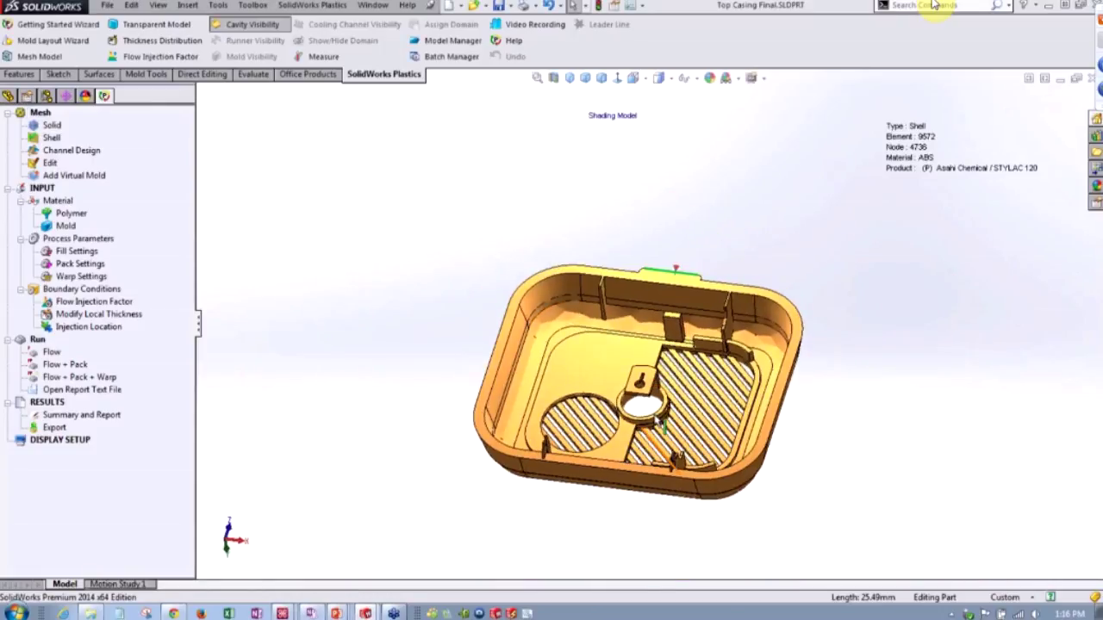
{"action": "middle_click_drag", "start_coordinate": [600, 393], "coordinate": [541, 379]}
{"action": "right_click", "coordinate": [76, 252]}
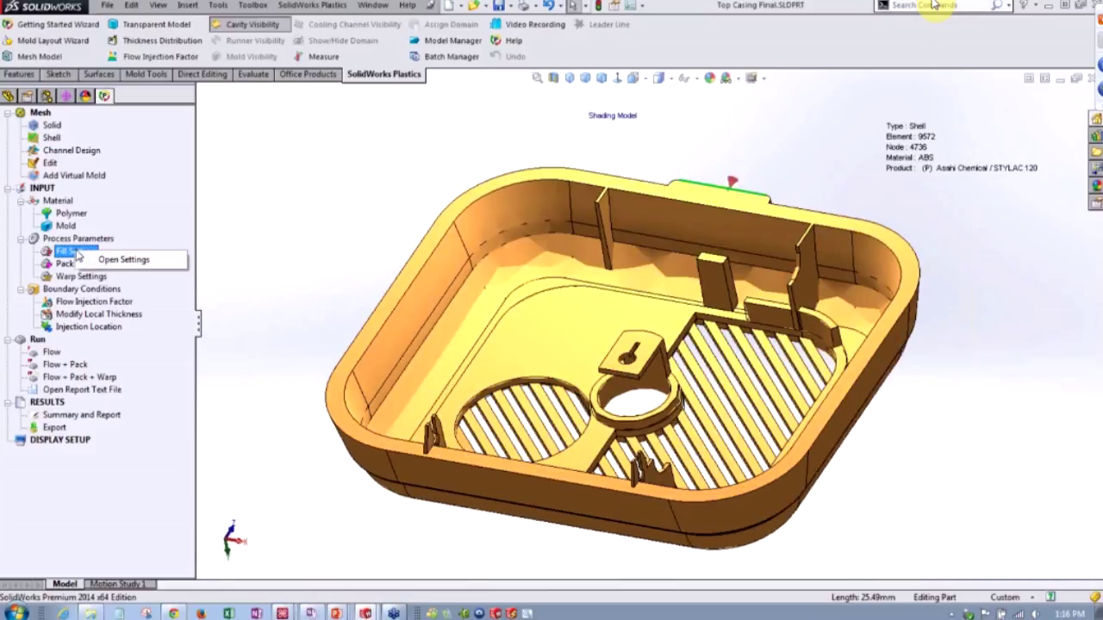
{"action": "left_click", "coordinate": [109, 262]}
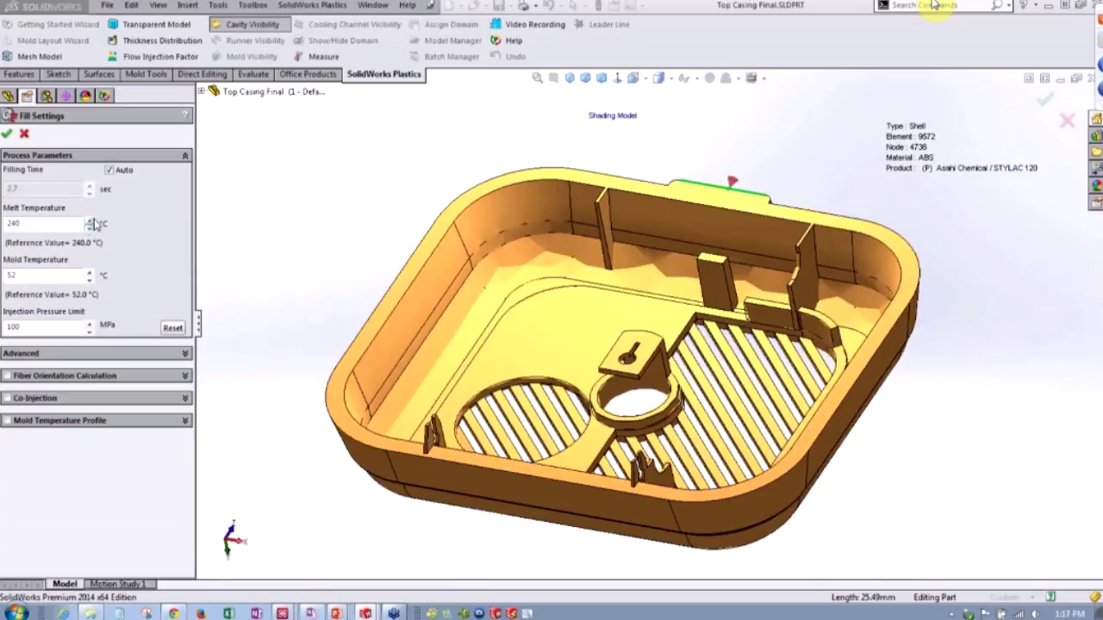
{"action": "left_click", "coordinate": [109, 169]}
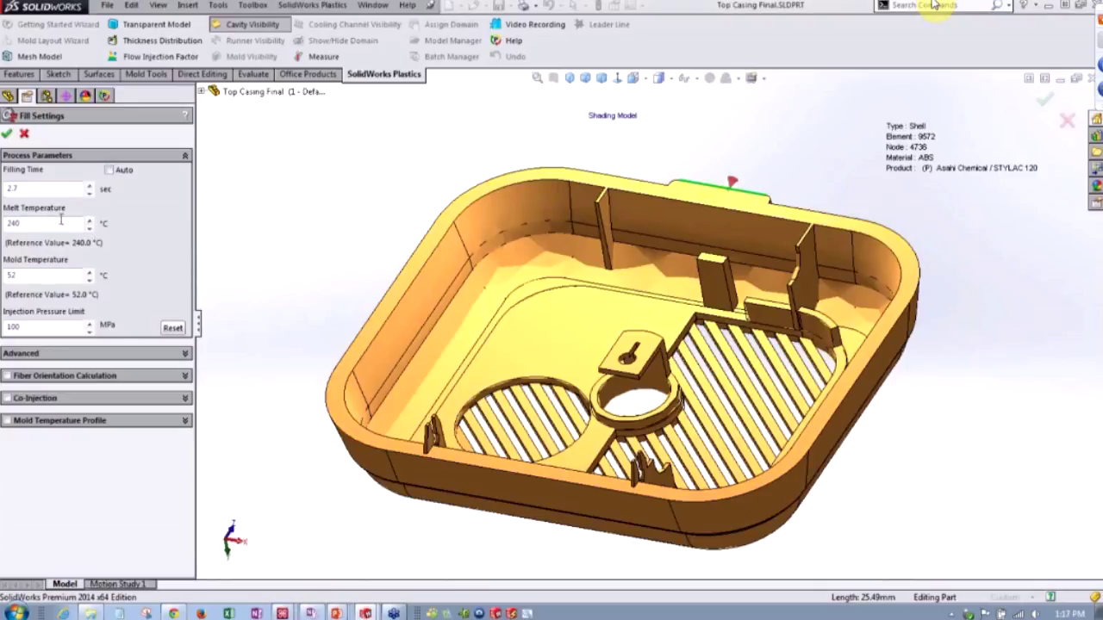
{"action": "double_click", "coordinate": [32, 192]}
{"action": "type", "text": "2"}
{"action": "key", "text": "Tab"}
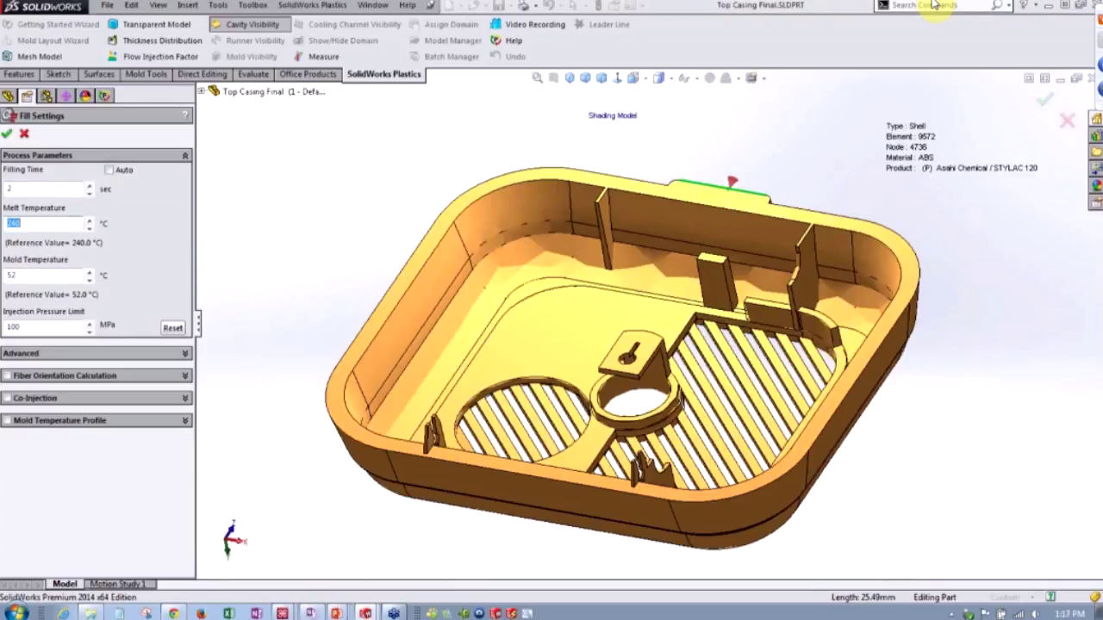
{"action": "left_click", "coordinate": [56, 226]}
{"action": "left_click", "coordinate": [6, 134]}
Display the casing's mesh model and run the Flow analysis
{"action": "left_click", "coordinate": [366, 188]}
{"action": "middle_click_drag", "start_coordinate": [385, 198], "coordinate": [372, 226]}
{"action": "left_click", "coordinate": [43, 57]}
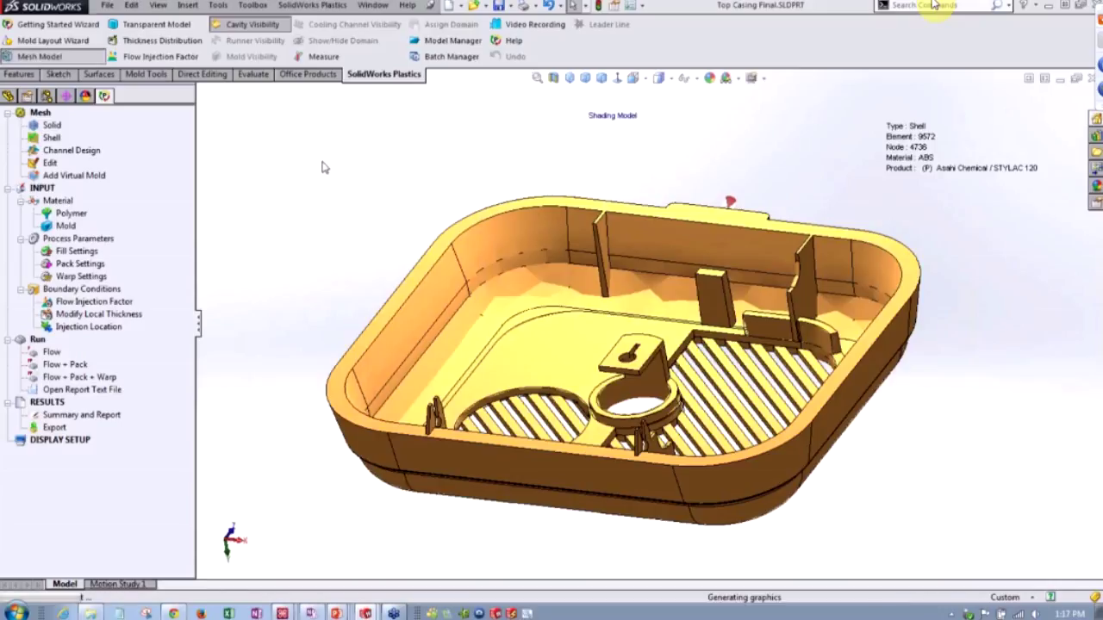
{"action": "middle_click_drag", "start_coordinate": [342, 173], "coordinate": [320, 176]}
{"action": "right_click", "coordinate": [53, 353]}
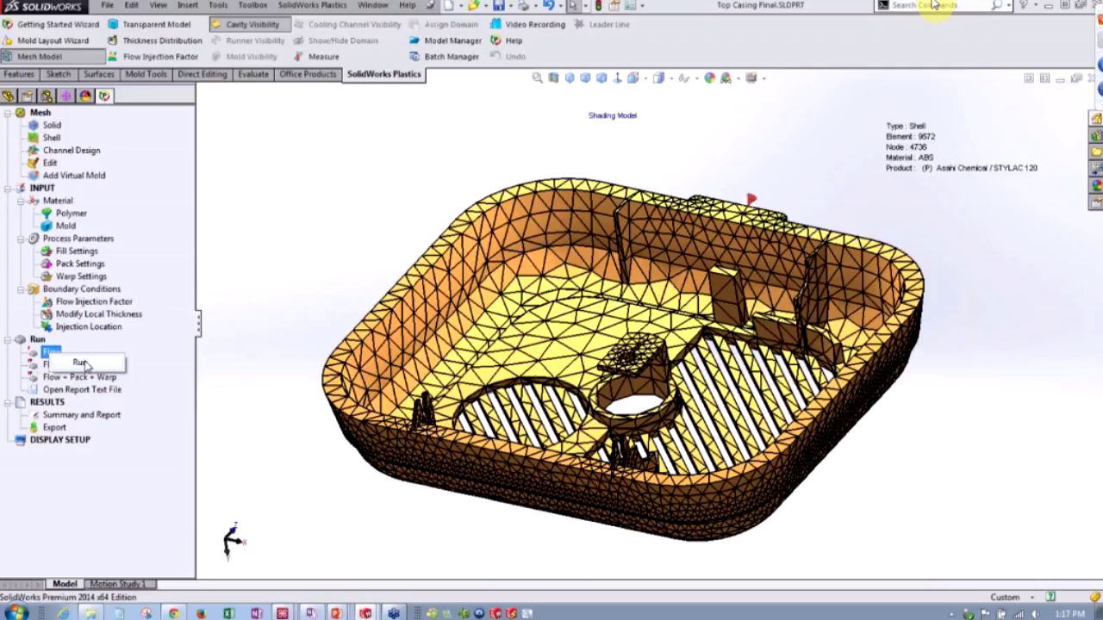
{"action": "left_click", "coordinate": [82, 363]}
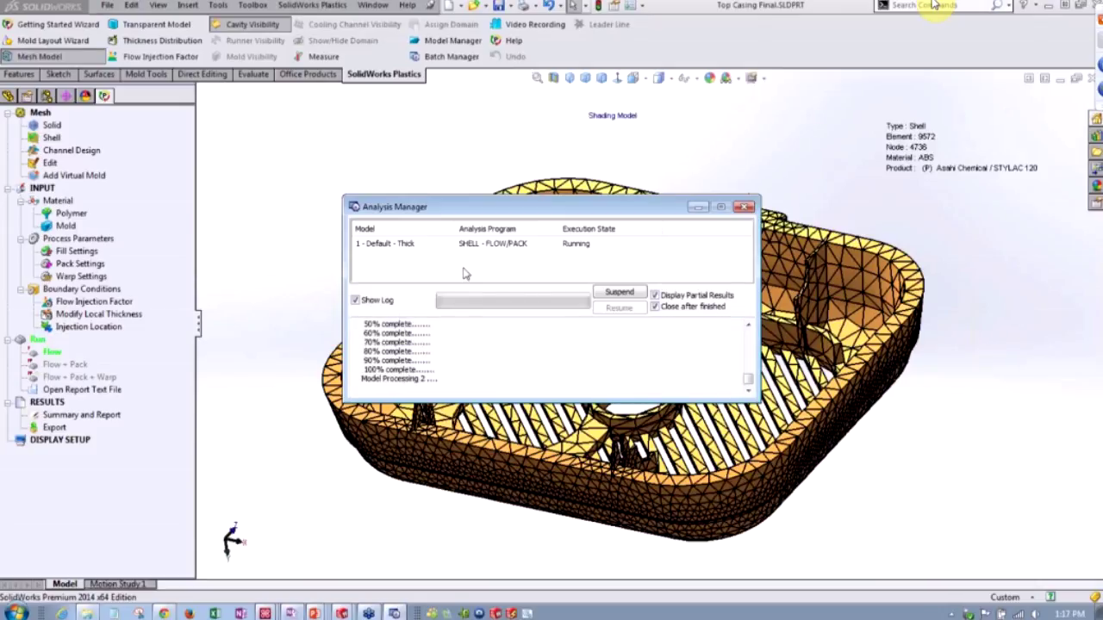
Move the Analysis Manager clear of the model and examine how the melt fills the casing while the Flow analysis runs
{"action": "left_click_drag", "start_coordinate": [498, 211], "coordinate": [369, 120]}
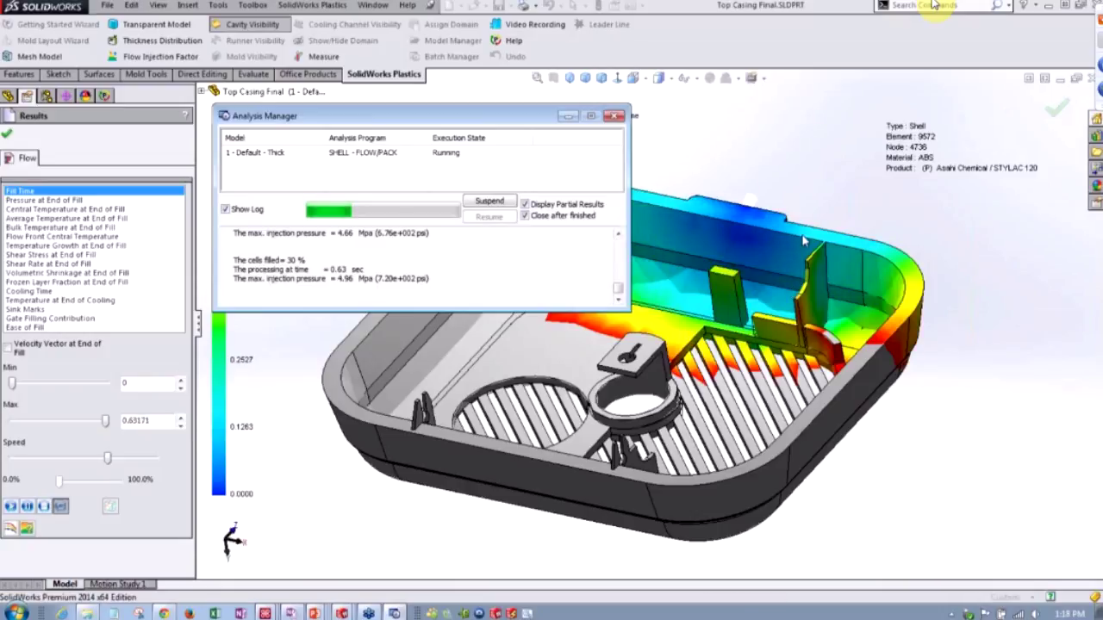
{"action": "middle_click_drag", "start_coordinate": [806, 244], "coordinate": [791, 276]}
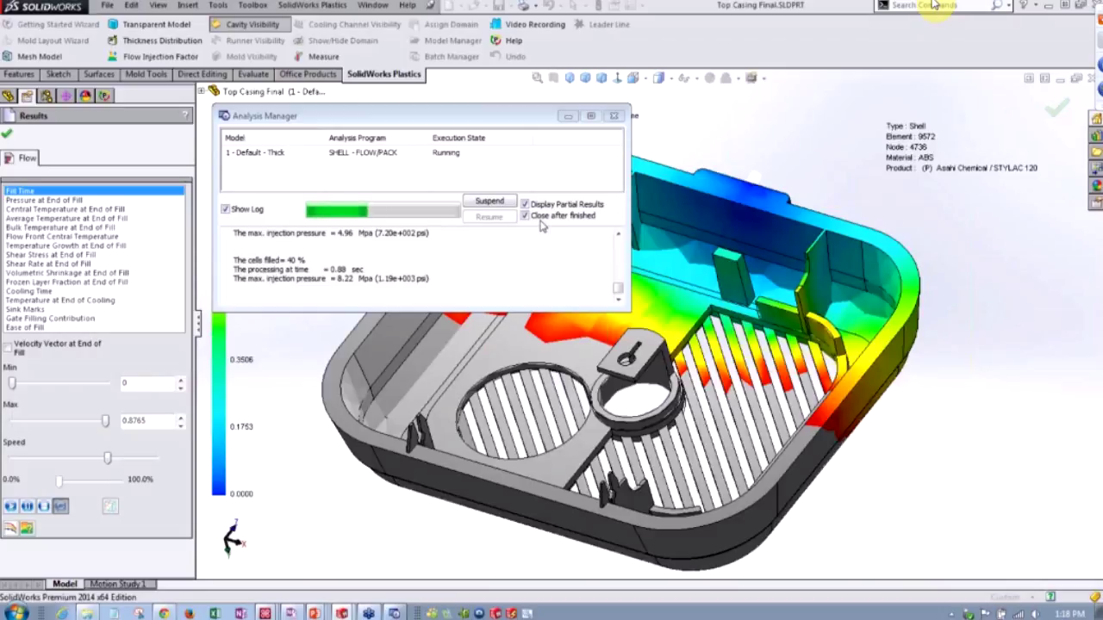
{"action": "left_click_drag", "start_coordinate": [508, 121], "coordinate": [483, 48]}
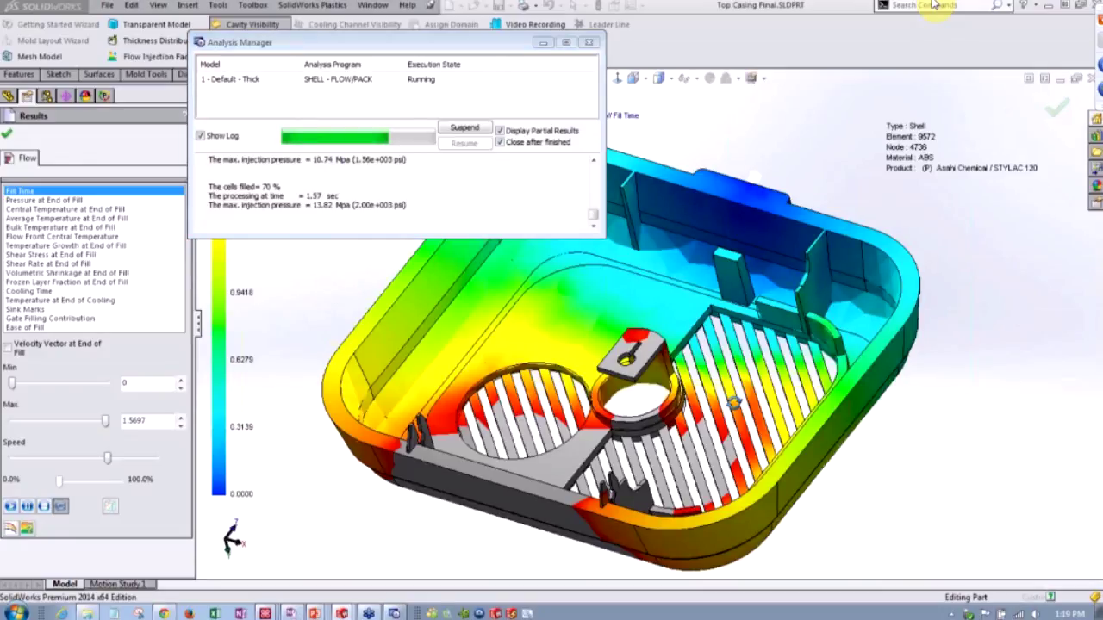
{"action": "scroll", "coordinate": [731, 401], "scroll_direction": "down", "scroll_amount": 3}
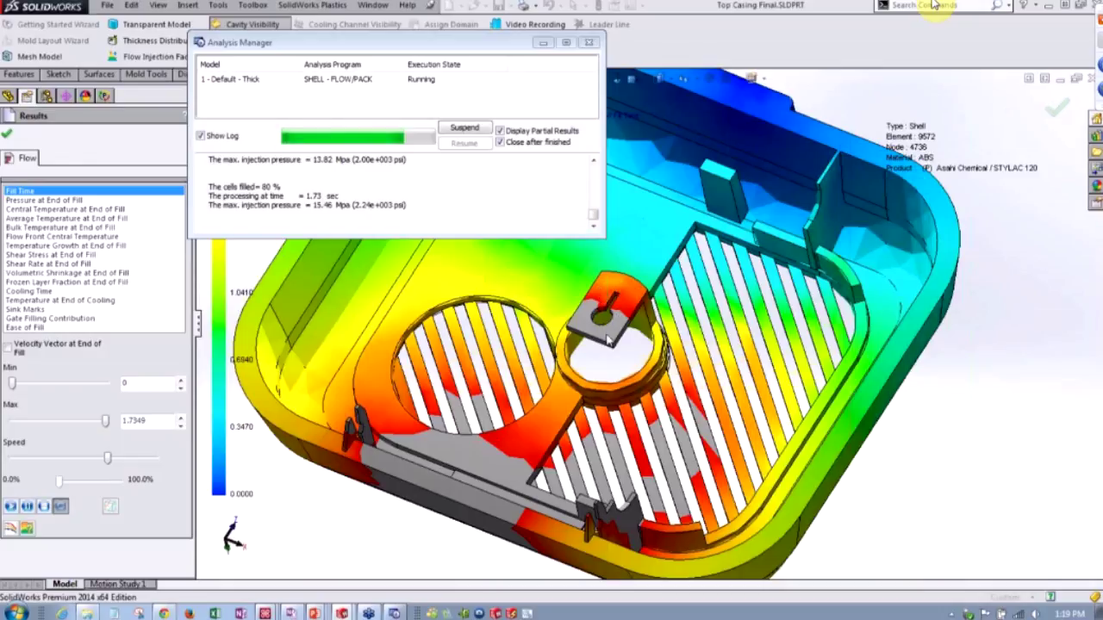
{"action": "middle_click_drag", "start_coordinate": [627, 371], "coordinate": [625, 325]}
{"action": "scroll", "coordinate": [625, 325], "scroll_direction": "down", "scroll_amount": 2}
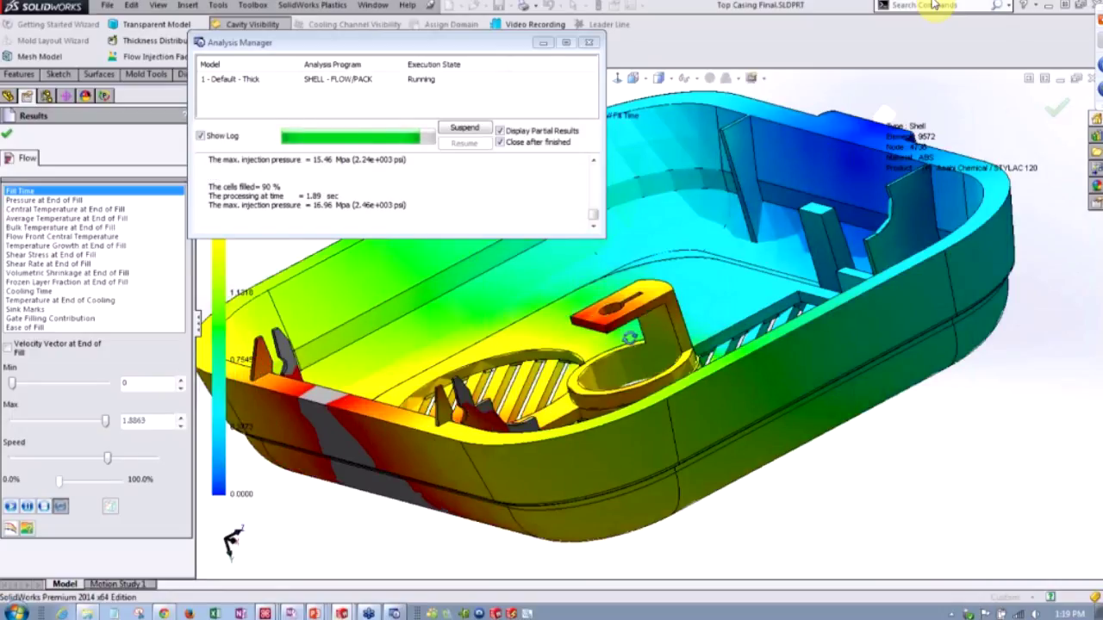
{"action": "middle_click_drag", "start_coordinate": [634, 342], "coordinate": [608, 472]}
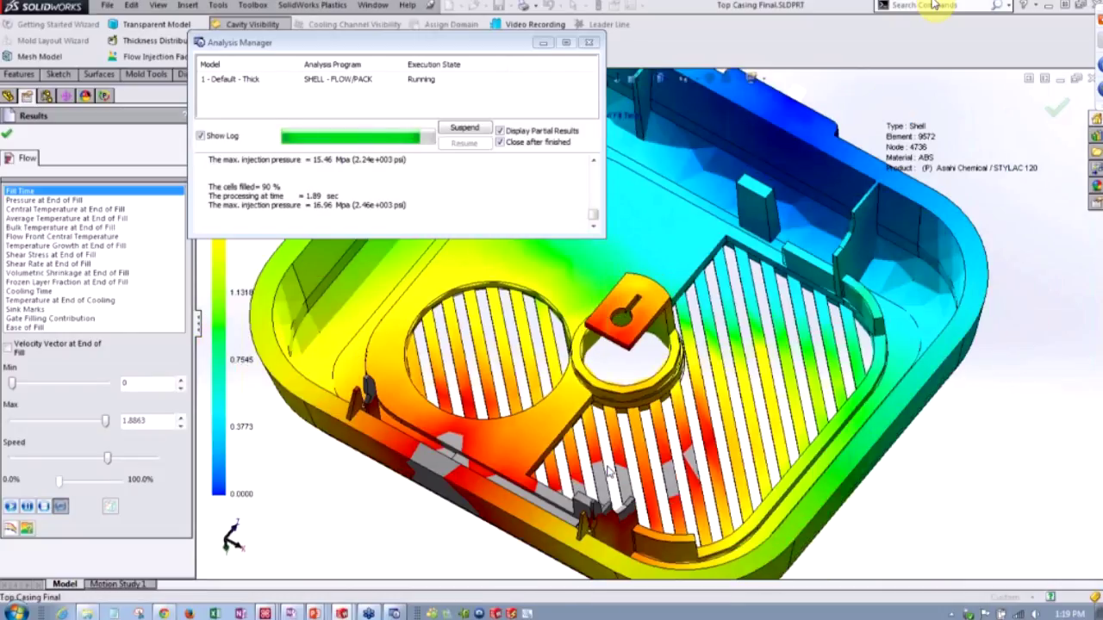
{"action": "scroll", "coordinate": [608, 472], "scroll_direction": "down", "scroll_amount": 2}
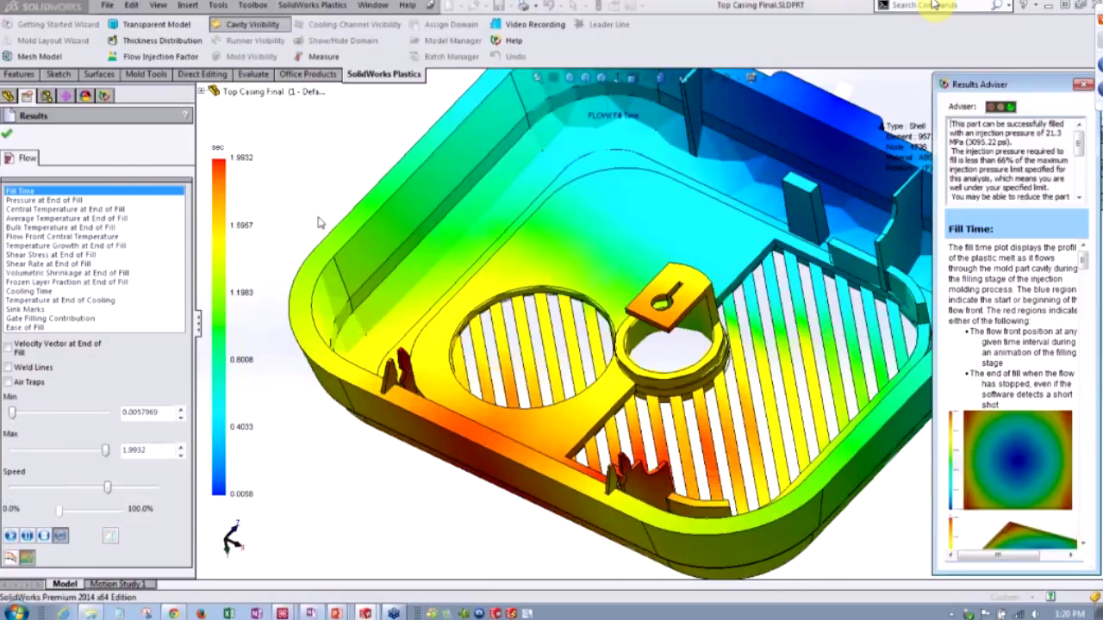
{"action": "middle_click_drag", "start_coordinate": [319, 223], "coordinate": [662, 261]}
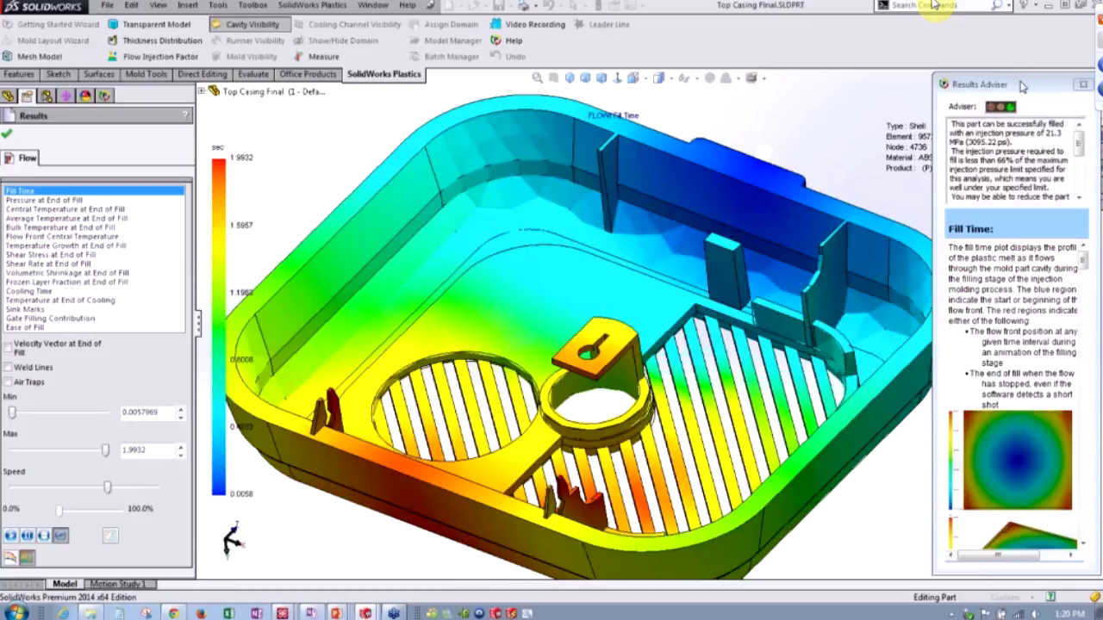
Widen the Results Adviser and read through its assessment of injection pressure, part thickness and flow front temperature
{"action": "left_click", "coordinate": [1023, 85]}
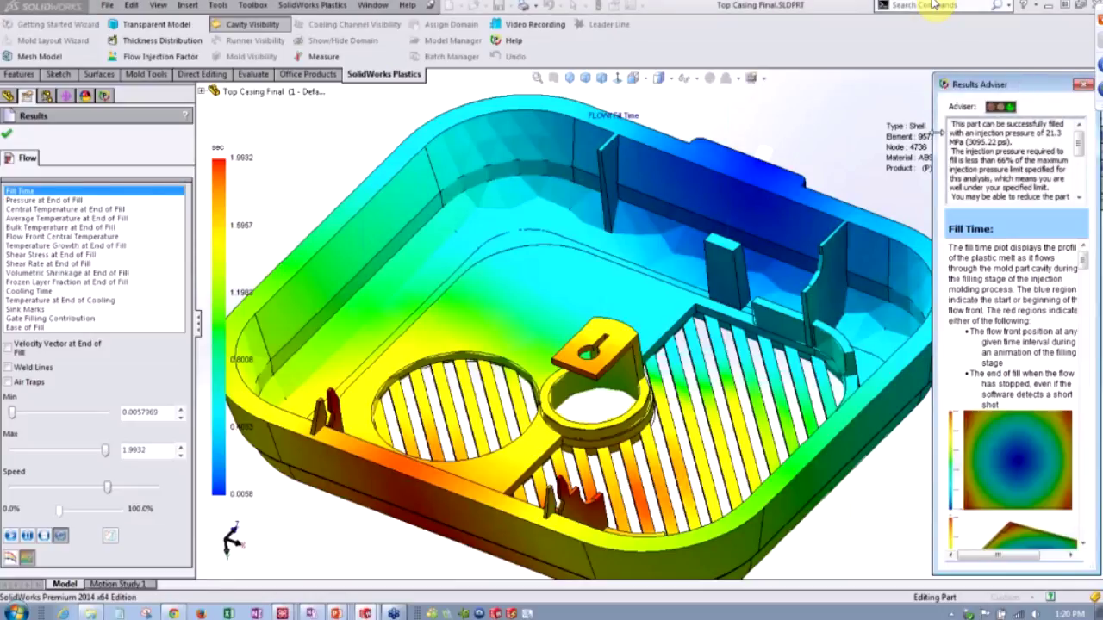
{"action": "left_click_drag", "start_coordinate": [934, 132], "coordinate": [820, 139]}
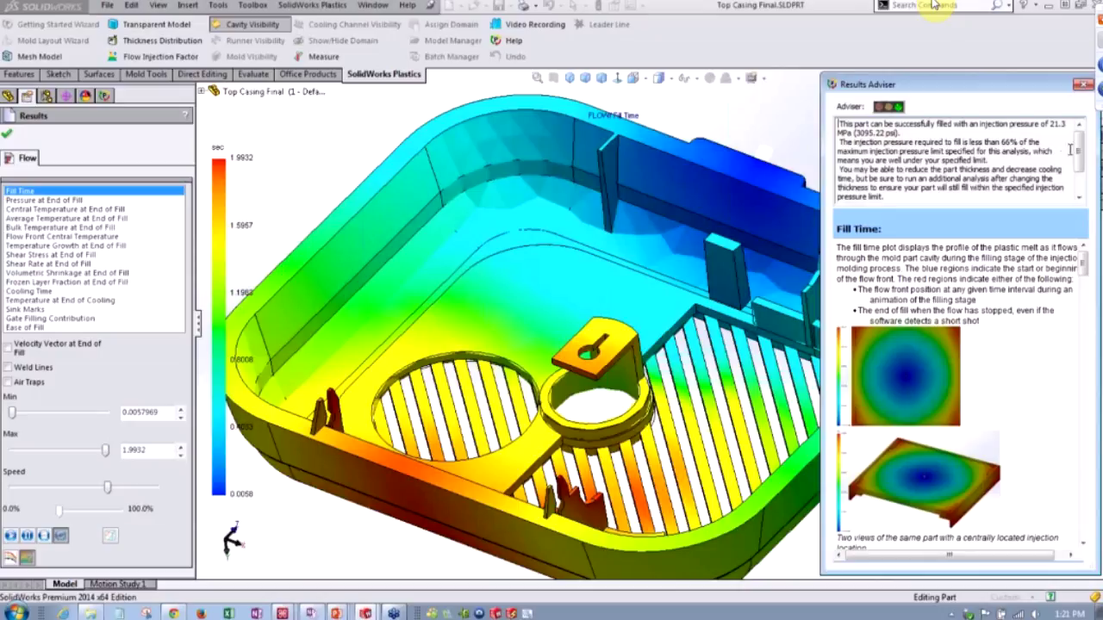
{"action": "scroll", "coordinate": [1001, 170], "scroll_direction": "down", "scroll_amount": 2}
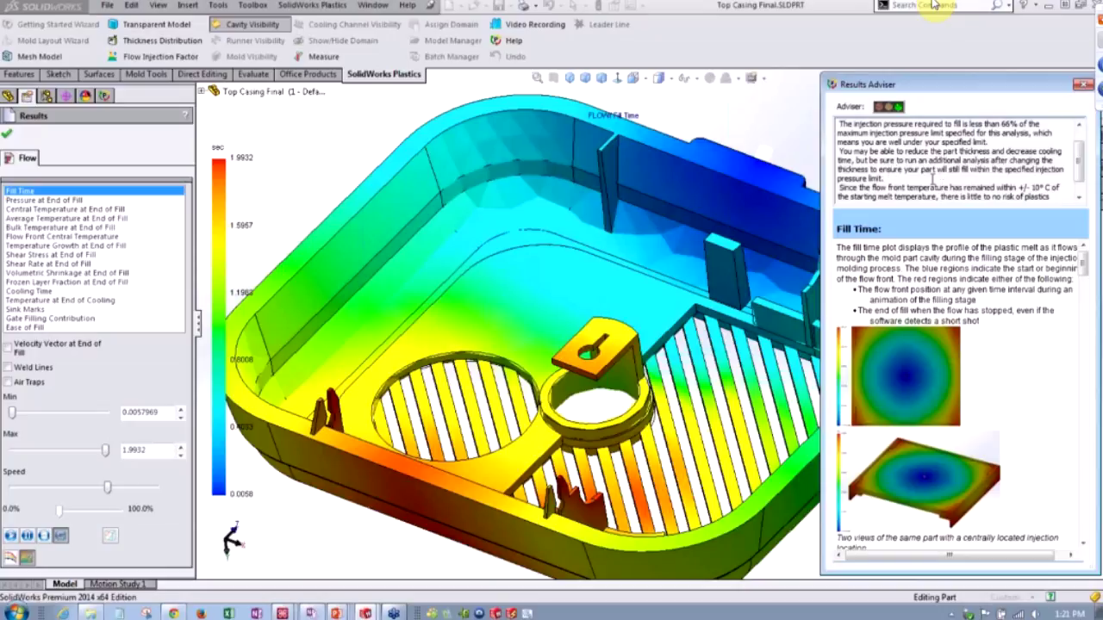
{"action": "scroll", "coordinate": [1034, 168], "scroll_direction": "down", "scroll_amount": 1}
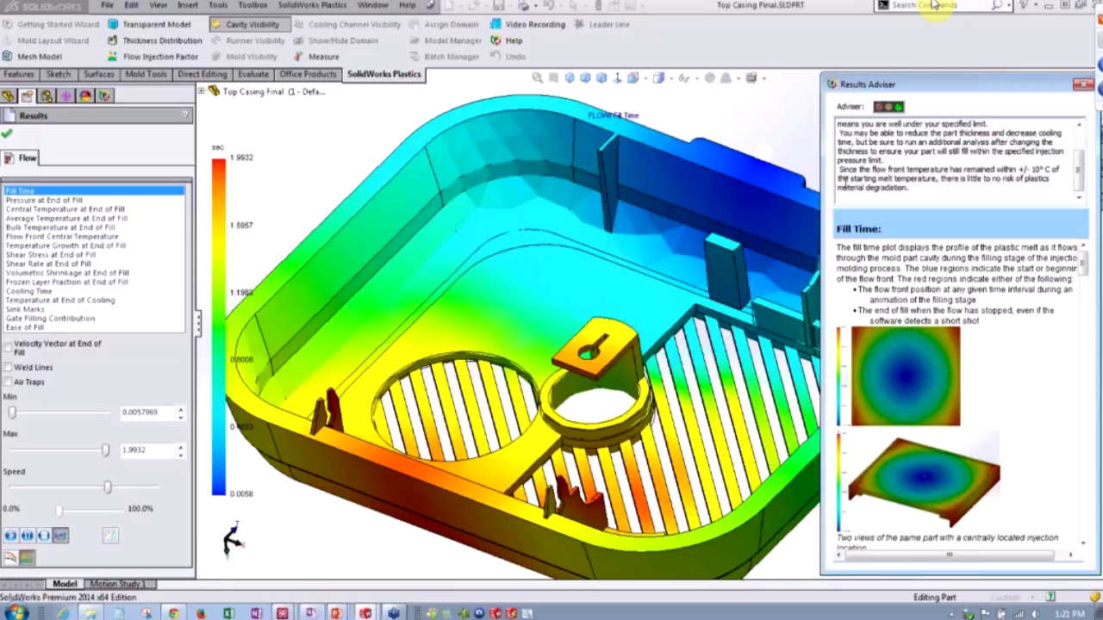
{"action": "scroll", "coordinate": [1084, 185], "scroll_direction": "up", "scroll_amount": 1}
{"action": "scroll", "coordinate": [1084, 185], "scroll_direction": "up", "scroll_amount": 2}
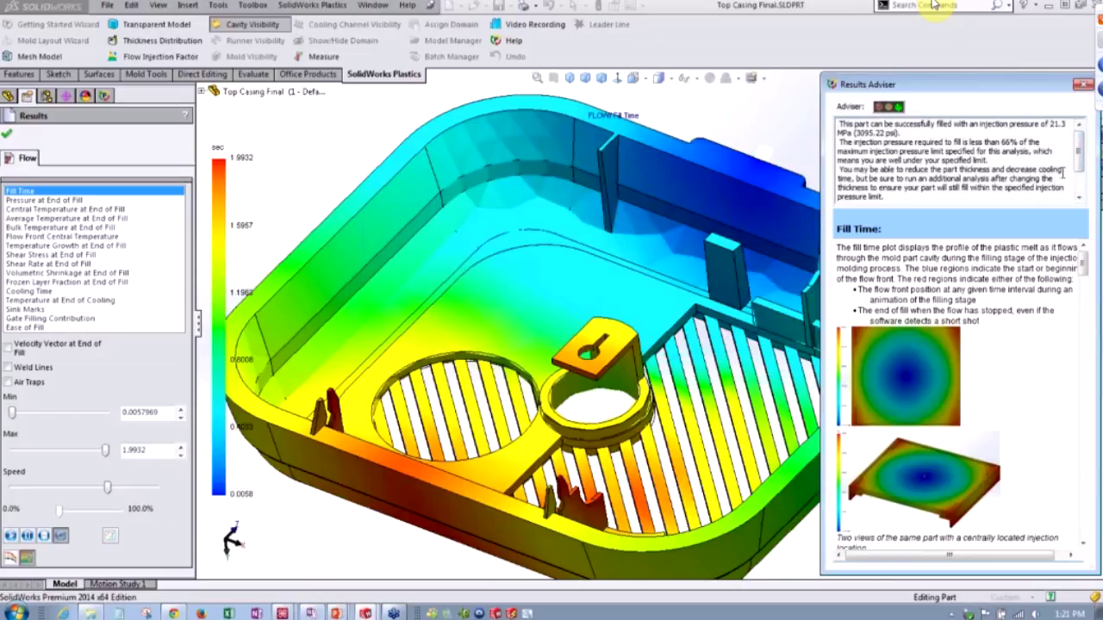
Select the Fill Time plot, play its filling animation over the whole casing and stop it
{"action": "left_click", "coordinate": [12, 192]}
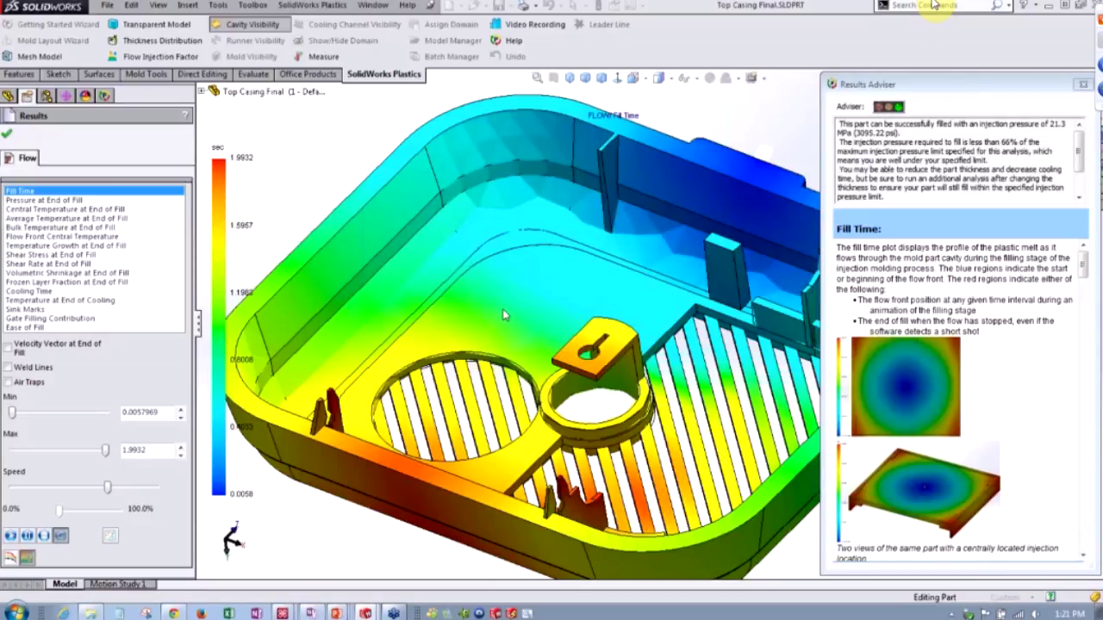
{"action": "scroll", "coordinate": [505, 316], "scroll_direction": "up", "scroll_amount": 1}
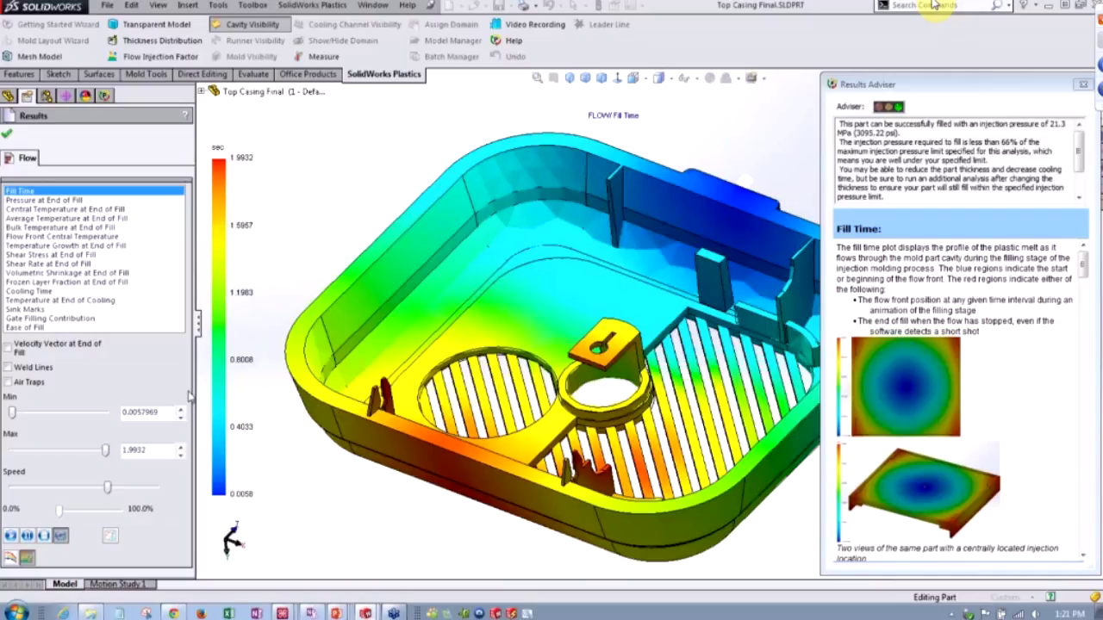
{"action": "left_click", "coordinate": [12, 538]}
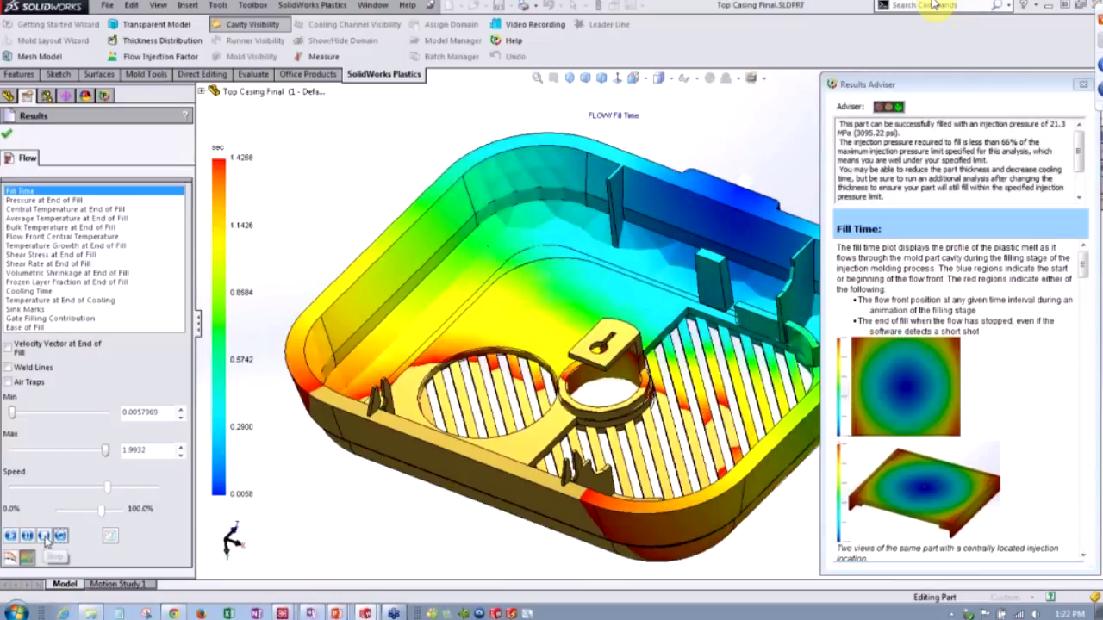
{"action": "left_click", "coordinate": [47, 538]}
Lower the Fill Time maximum to 1.5361 sec and raise it gradually to 1.9932 sec to examine the melt front around the vent slots
{"action": "left_click_drag", "start_coordinate": [105, 450], "coordinate": [84, 451]}
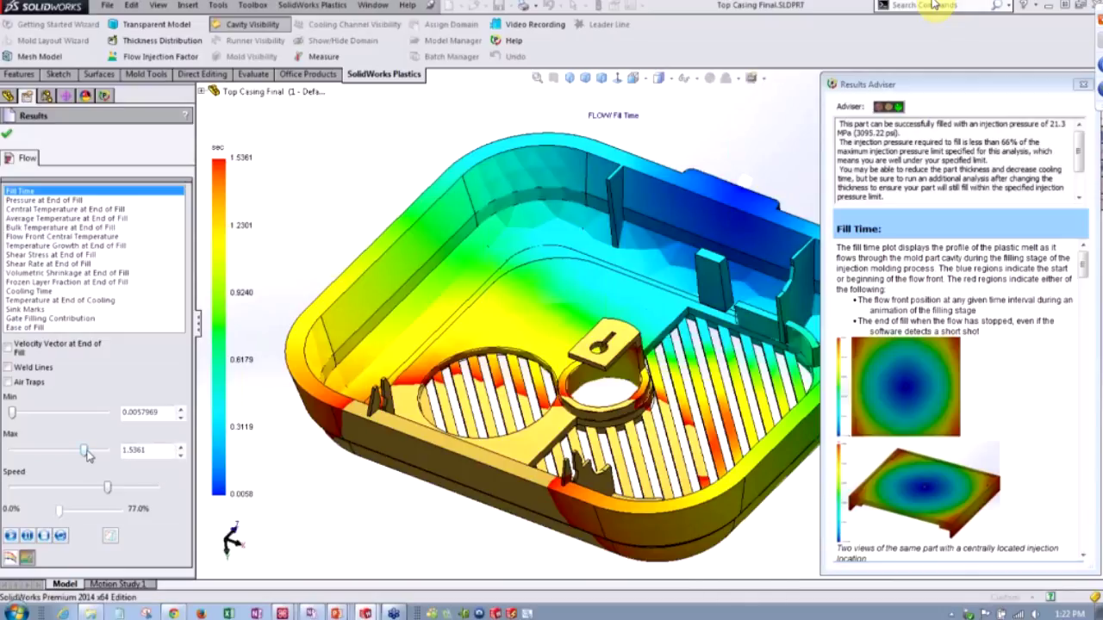
{"action": "key", "text": "Right"}
{"action": "key", "text": "Right"}
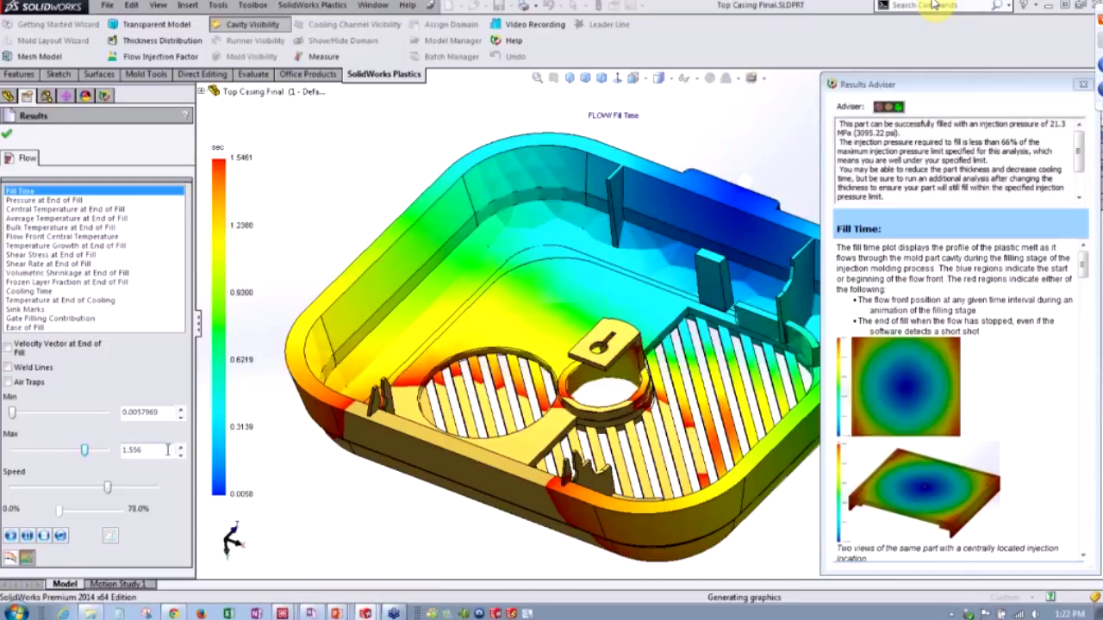
{"action": "key", "text": "Right"}
{"action": "key", "text": "Right"}
{"action": "key", "text": "Right"}
{"action": "key", "text": "Right"}
{"action": "key", "text": "Right"}
{"action": "key", "text": "Right"}
{"action": "key", "text": "Right"}
{"action": "key", "text": "Right"}
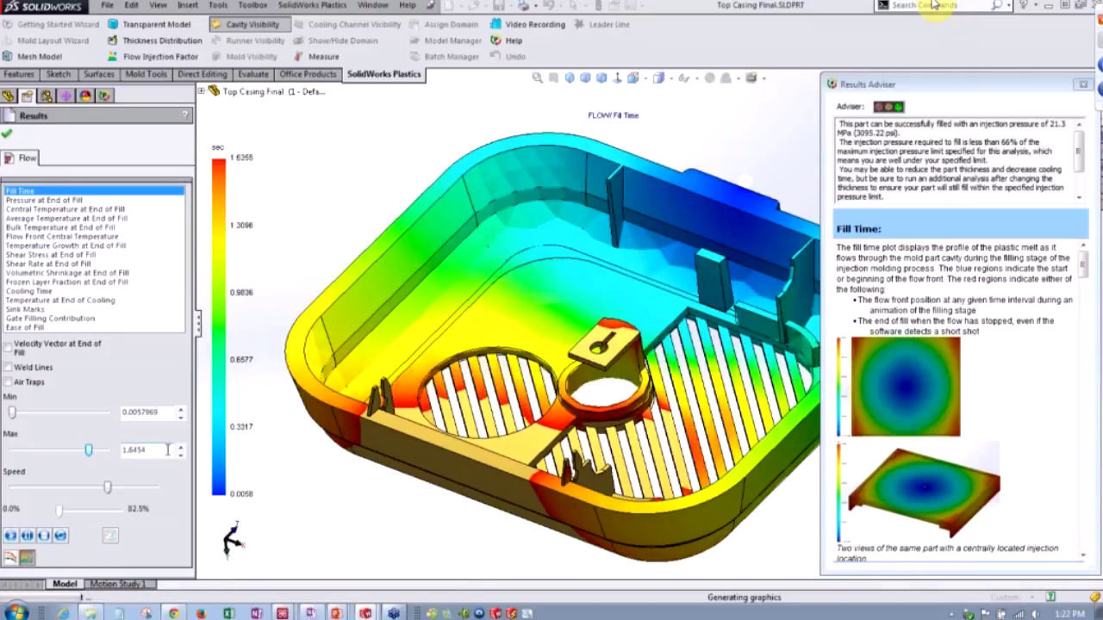
{"action": "key", "text": "Right"}
{"action": "key", "text": "Right"}
{"action": "key", "text": "Right"}
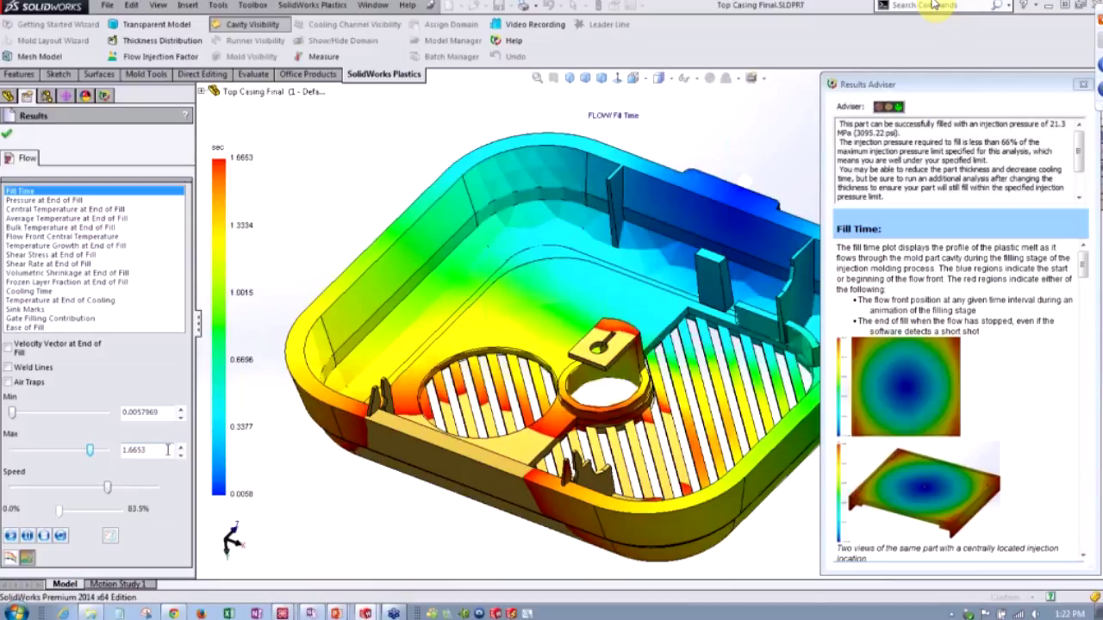
{"action": "key", "text": "Right"}
{"action": "key", "text": "Right"}
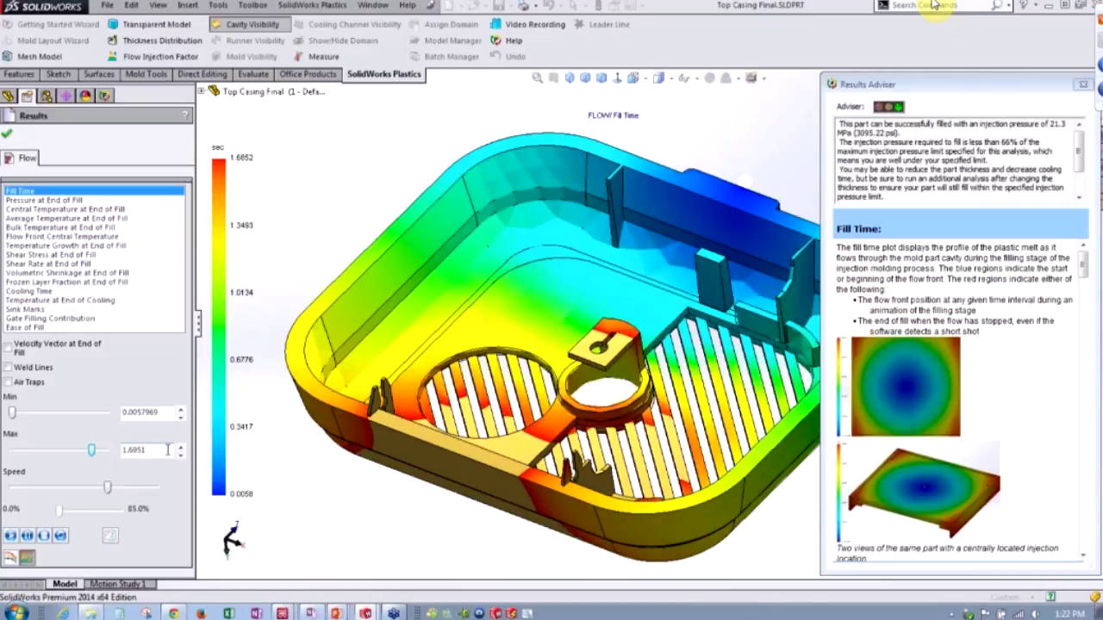
{"action": "key", "text": "Right"}
{"action": "key", "text": "Right"}
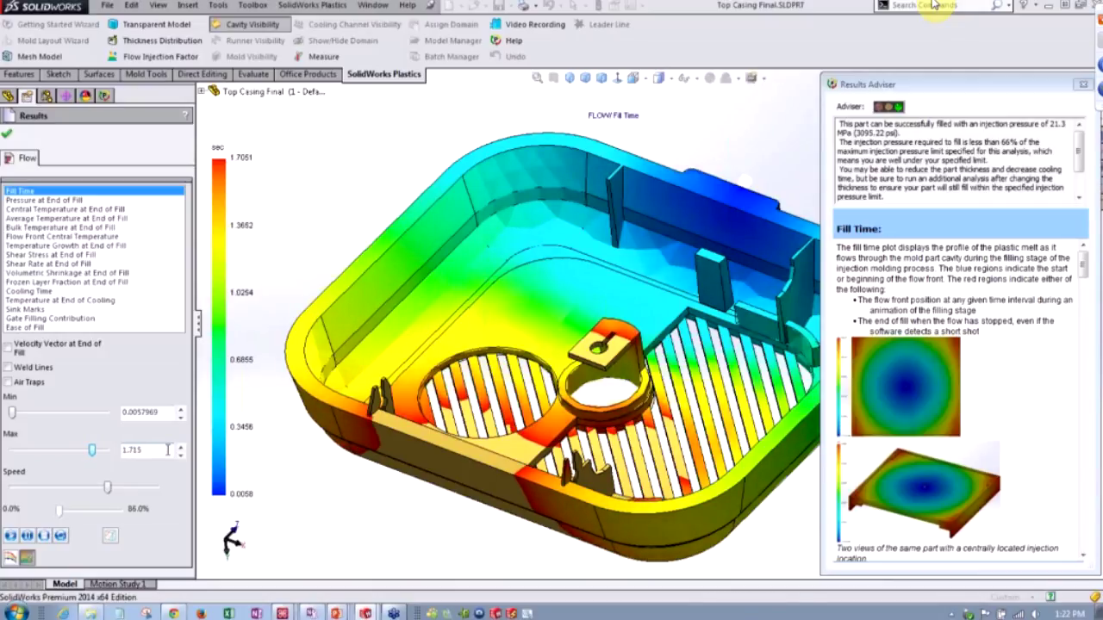
{"action": "key", "text": "Right"}
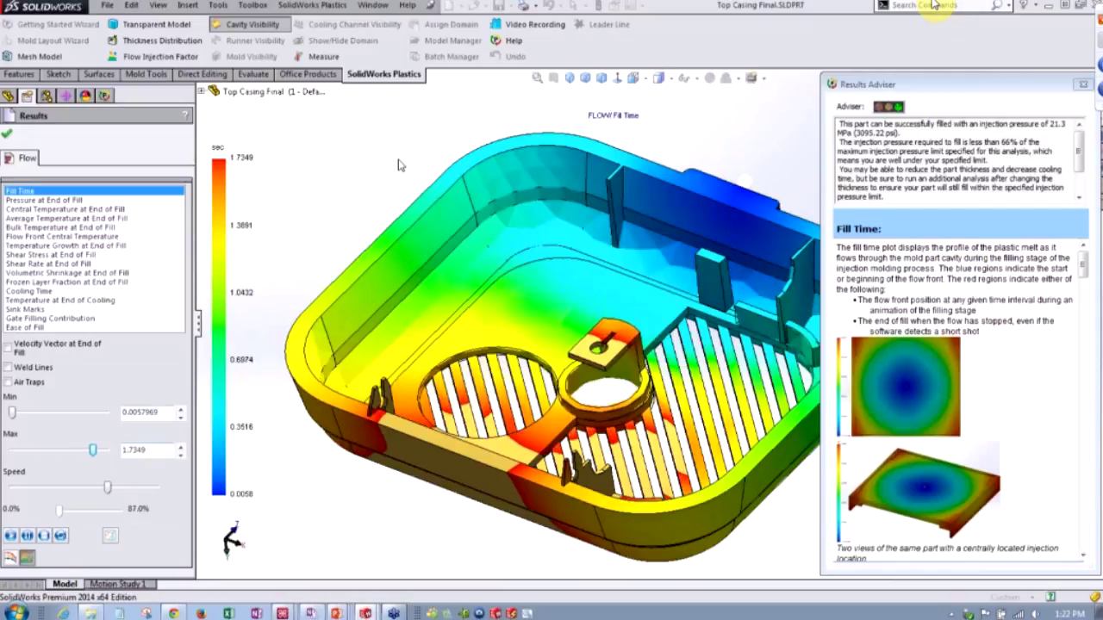
{"action": "key", "text": "Right"}
{"action": "middle_click_drag", "start_coordinate": [389, 160], "coordinate": [384, 203]}
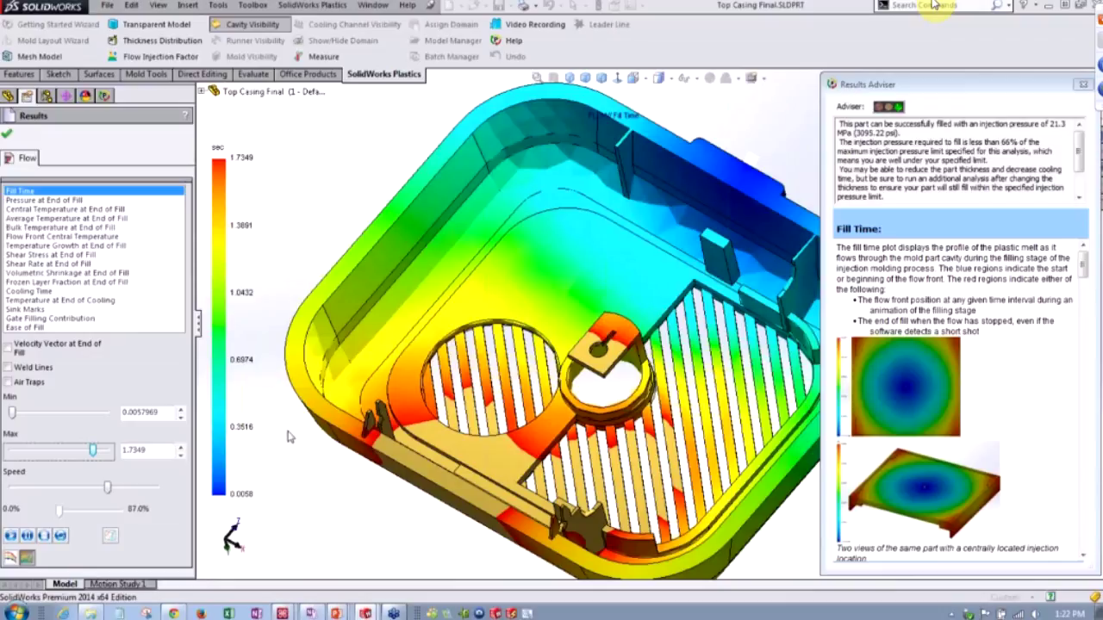
{"action": "key", "text": "Right"}
{"action": "key", "text": "Right"}
{"action": "key", "text": "Right"}
{"action": "key", "text": "Right"}
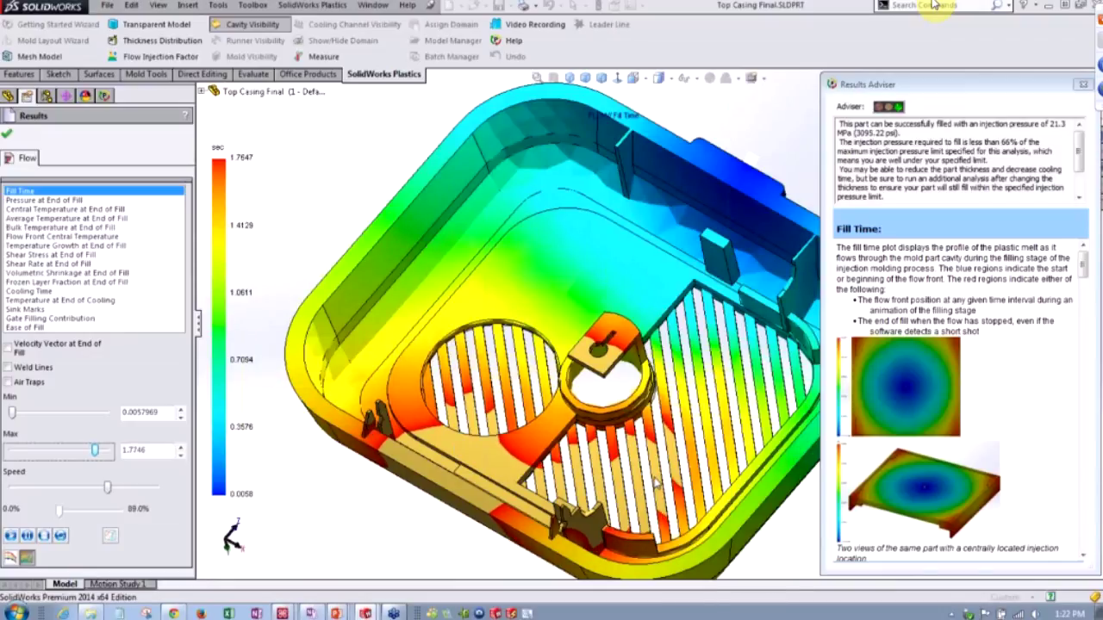
{"action": "key", "text": "Right"}
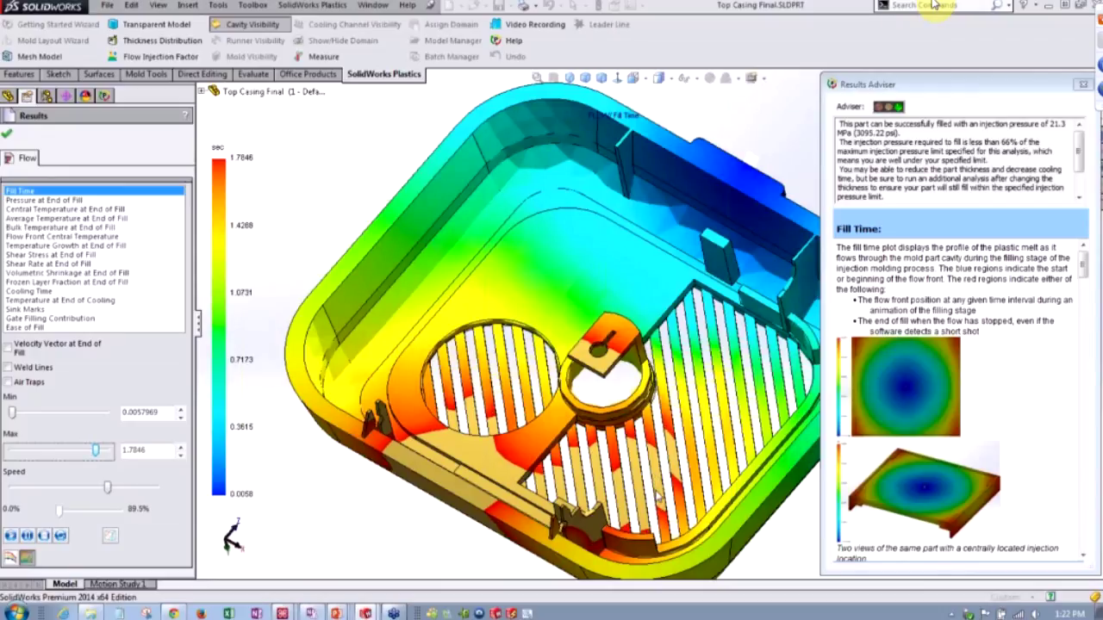
{"action": "key", "text": "Right"}
{"action": "key", "text": "Right"}
{"action": "key", "text": "Right"}
{"action": "key", "text": "Right"}
{"action": "key", "text": "Right"}
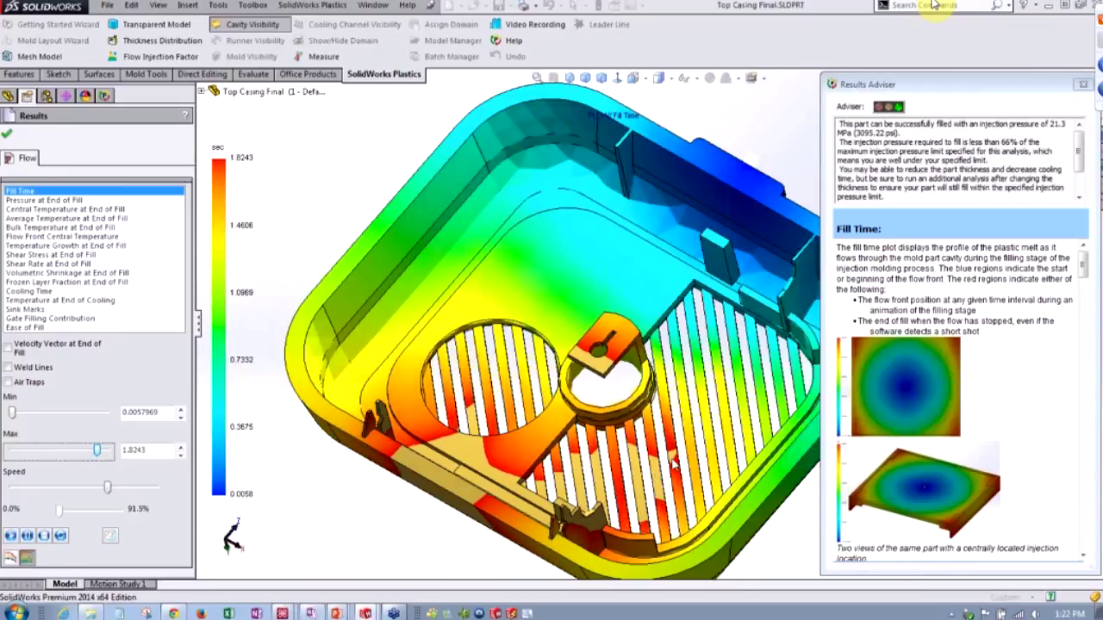
{"action": "key", "text": "Right"}
{"action": "key", "text": "Right"}
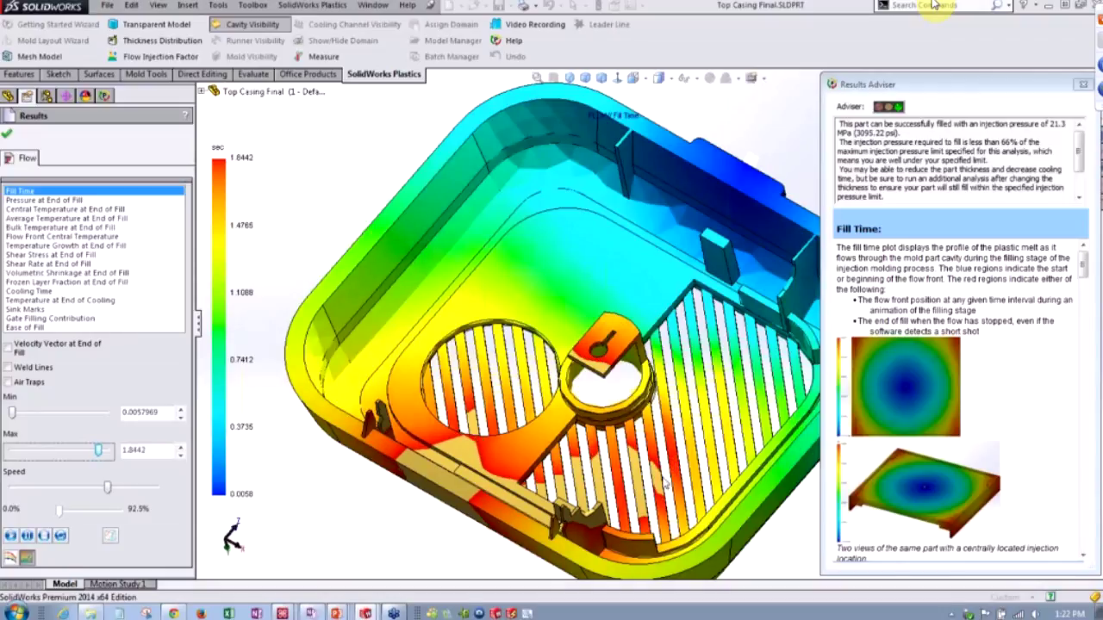
{"action": "key", "text": "Right"}
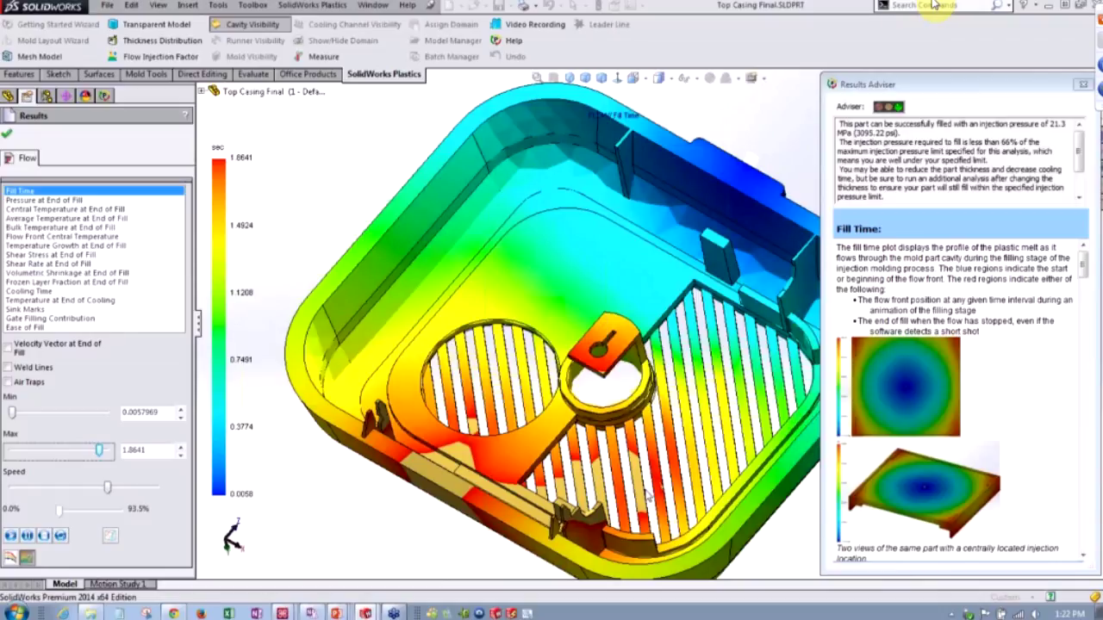
{"action": "key", "text": "Right"}
{"action": "key", "text": "Right"}
{"action": "key", "text": "Right"}
{"action": "key", "text": "Right"}
{"action": "key", "text": "Right"}
{"action": "left_click_drag", "start_coordinate": [101, 452], "coordinate": [105, 450]}
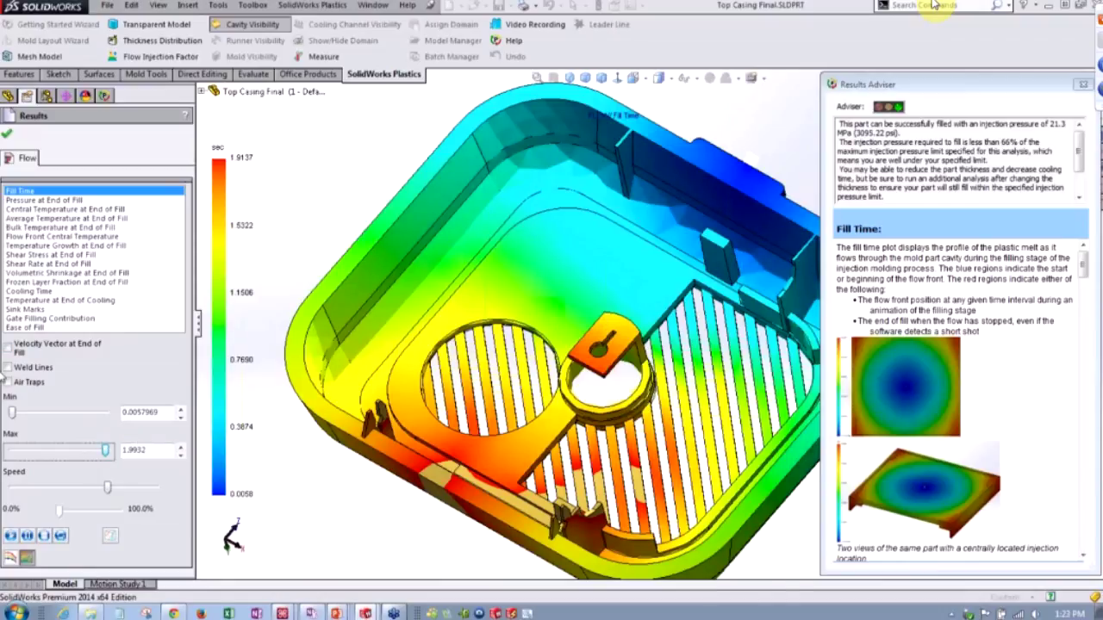
Display the weld lines and examine them around the vent slots and the outer wall of the casing
{"action": "left_click", "coordinate": [8, 368]}
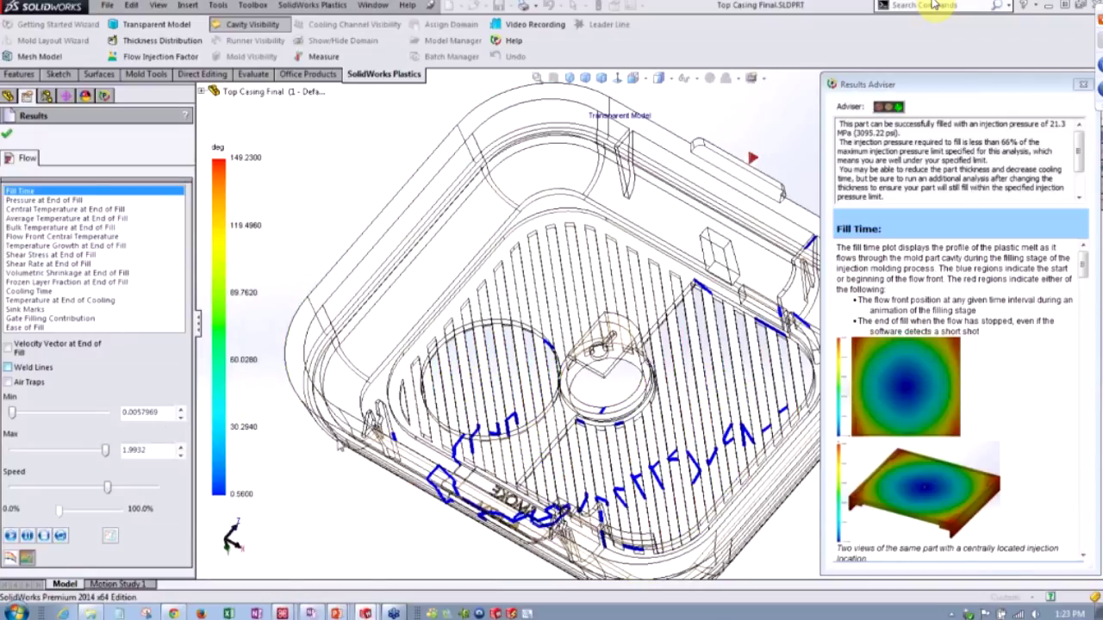
{"action": "middle_click_drag", "start_coordinate": [614, 417], "coordinate": [613, 429]}
{"action": "scroll", "coordinate": [691, 485], "scroll_direction": "down", "scroll_amount": 1}
{"action": "scroll", "coordinate": [689, 484], "scroll_direction": "down", "scroll_amount": 3}
{"action": "middle_click_drag", "start_coordinate": [690, 484], "coordinate": [627, 408]}
{"action": "scroll", "coordinate": [534, 370], "scroll_direction": "up", "scroll_amount": 1}
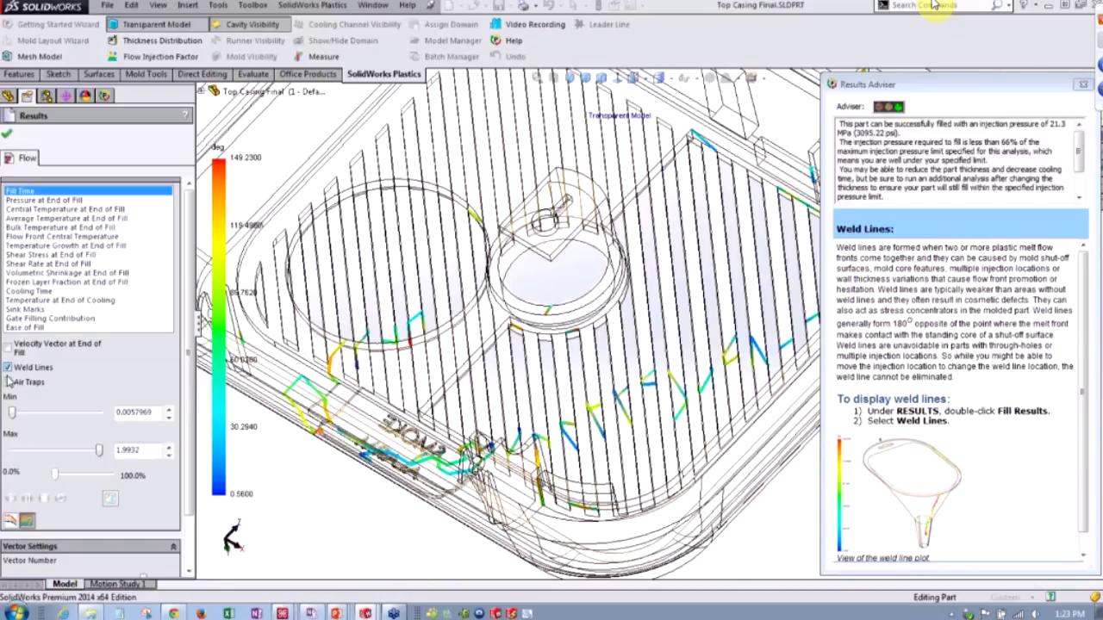
Display the air traps on the Fill Time plot and inspect them around the keyhole bracket above the central ring
{"action": "left_click", "coordinate": [8, 382]}
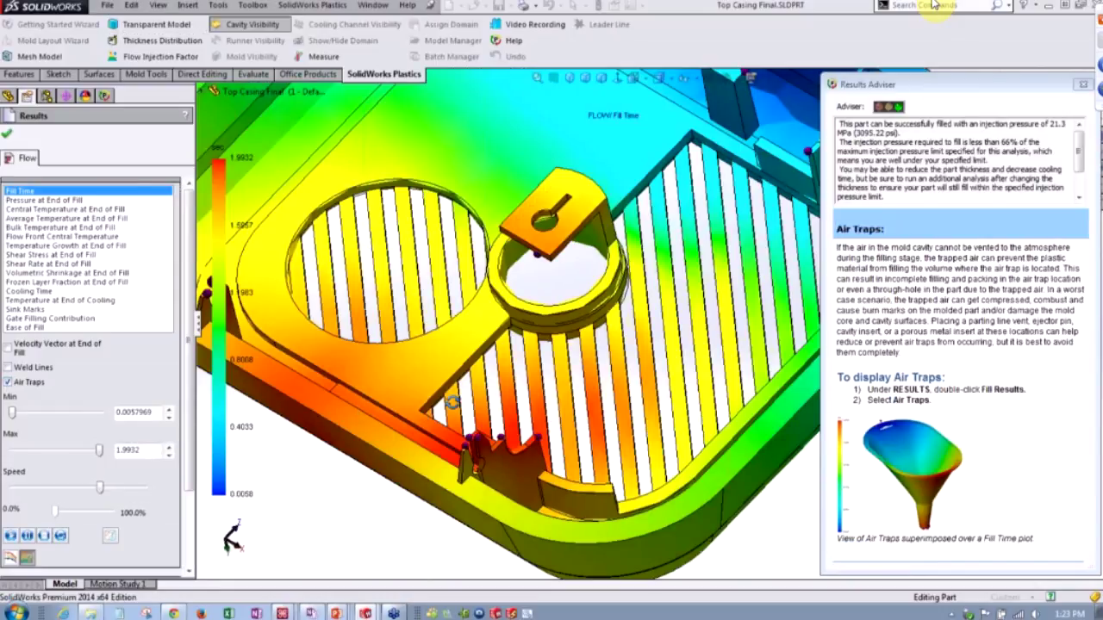
{"action": "middle_click_drag", "start_coordinate": [452, 401], "coordinate": [542, 261]}
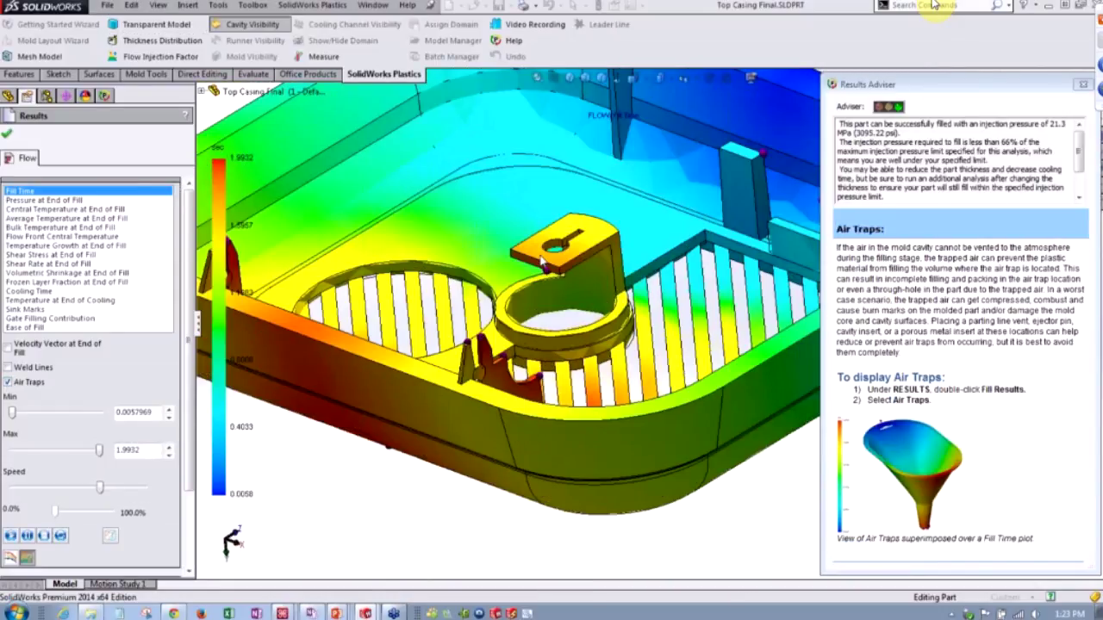
{"action": "scroll", "coordinate": [542, 263], "scroll_direction": "down", "scroll_amount": 3}
{"action": "middle_click_drag", "start_coordinate": [596, 308], "coordinate": [583, 320]}
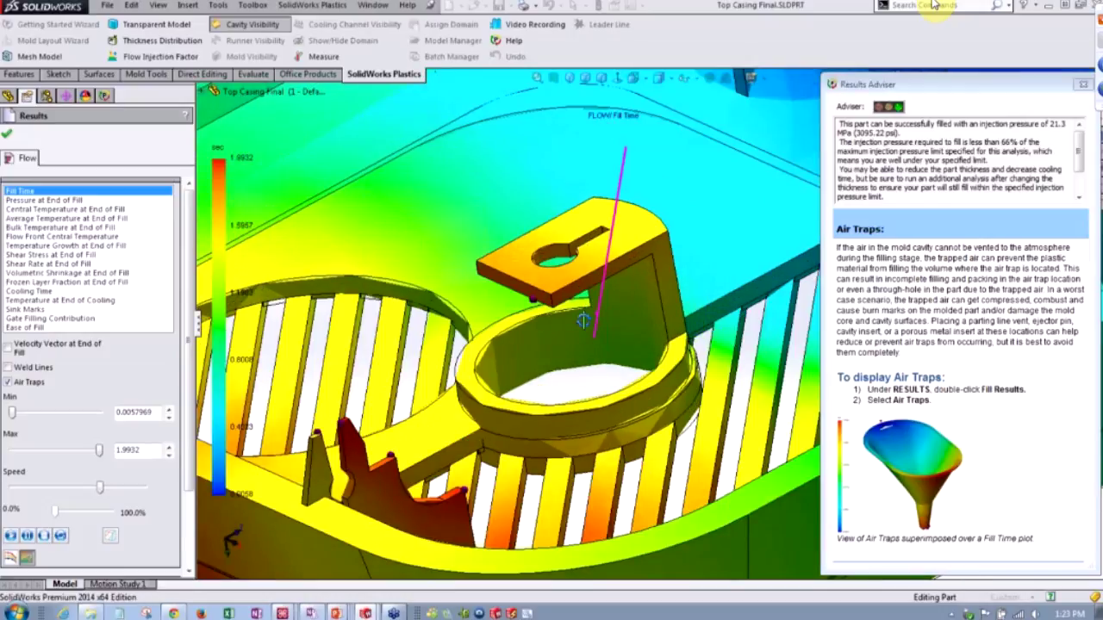
Inspect the air traps over the whole casing and remove them from the Fill Time plot
{"action": "scroll", "coordinate": [583, 321], "scroll_direction": "up", "scroll_amount": 5}
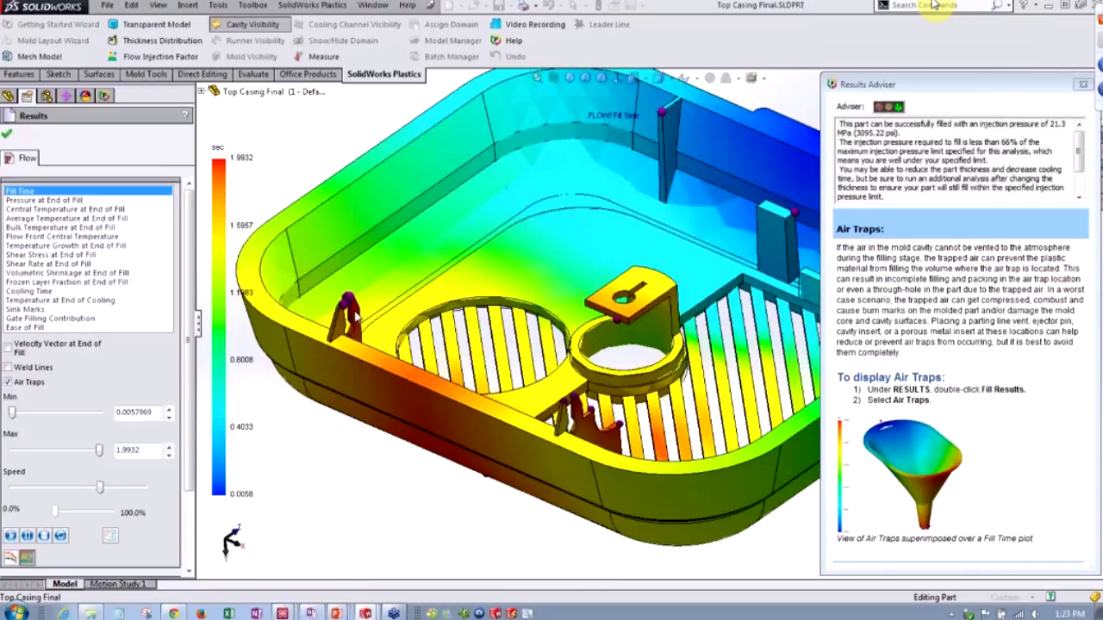
{"action": "scroll", "coordinate": [681, 329], "scroll_direction": "up", "scroll_amount": 2}
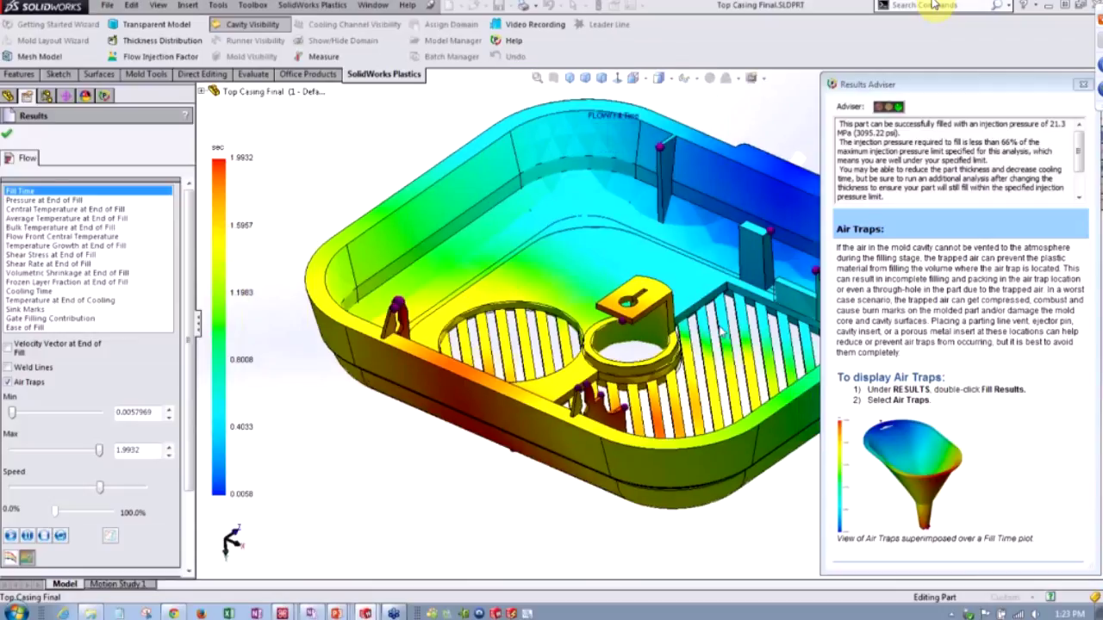
{"action": "left_click", "coordinate": [7, 383]}
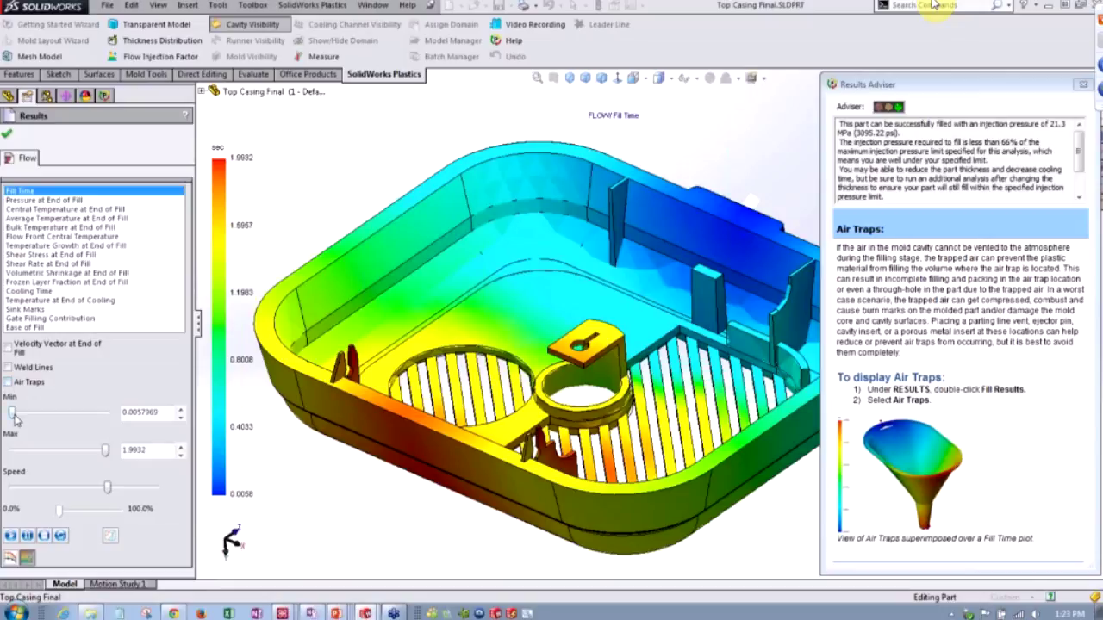
Display the Pressure at End of Fill plot and read its explanation in the Results Adviser
{"action": "left_click", "coordinate": [37, 203]}
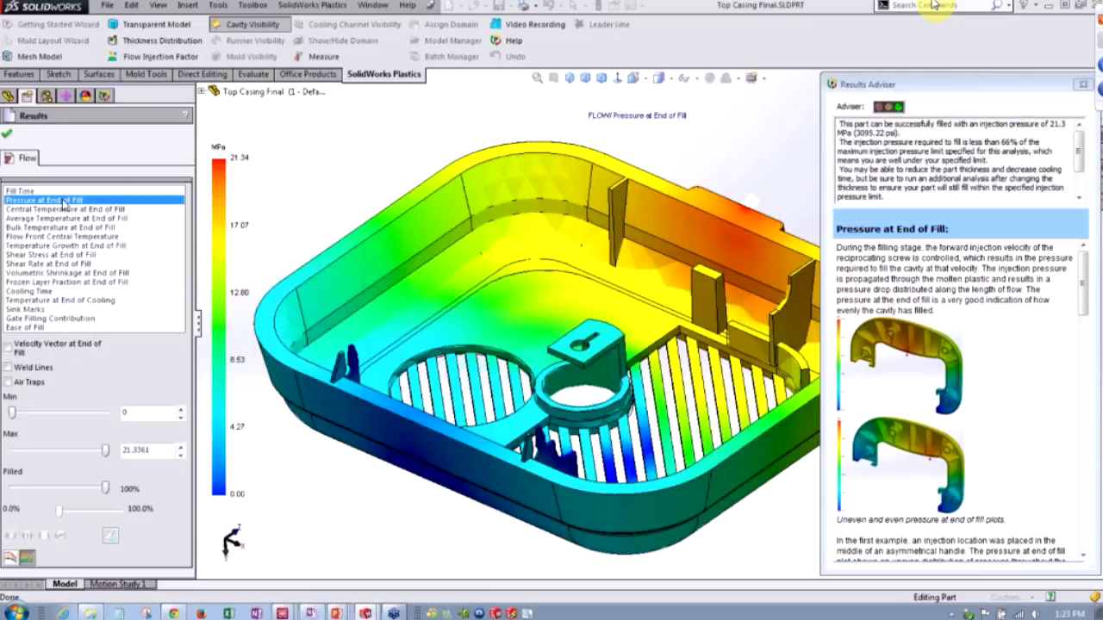
{"action": "left_click", "coordinate": [974, 86]}
{"action": "left_click_drag", "start_coordinate": [973, 86], "coordinate": [972, 82]}
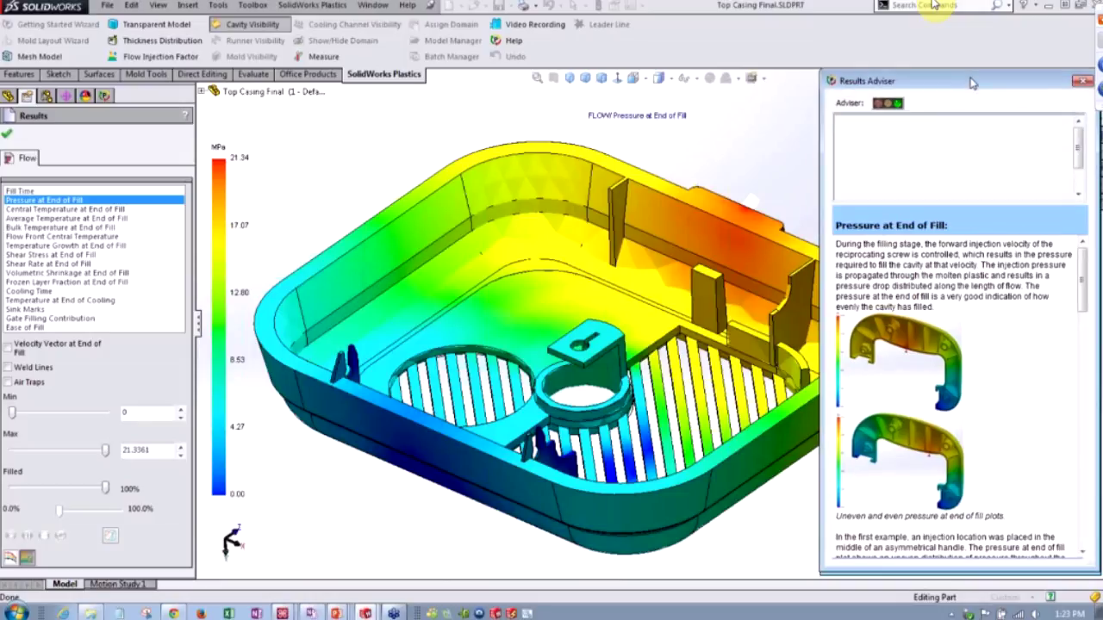
{"action": "mouse_move", "coordinate": [837, 243]}
{"action": "left_mouse_down"}
{"action": "mouse_move", "coordinate": [1068, 266]}
{"action": "mouse_move", "coordinate": [1070, 276]}
{"action": "mouse_move", "coordinate": [1032, 297]}
{"action": "mouse_move", "coordinate": [940, 307]}
{"action": "mouse_move", "coordinate": [991, 257]}
{"action": "mouse_move", "coordinate": [836, 243]}
{"action": "left_mouse_up"}
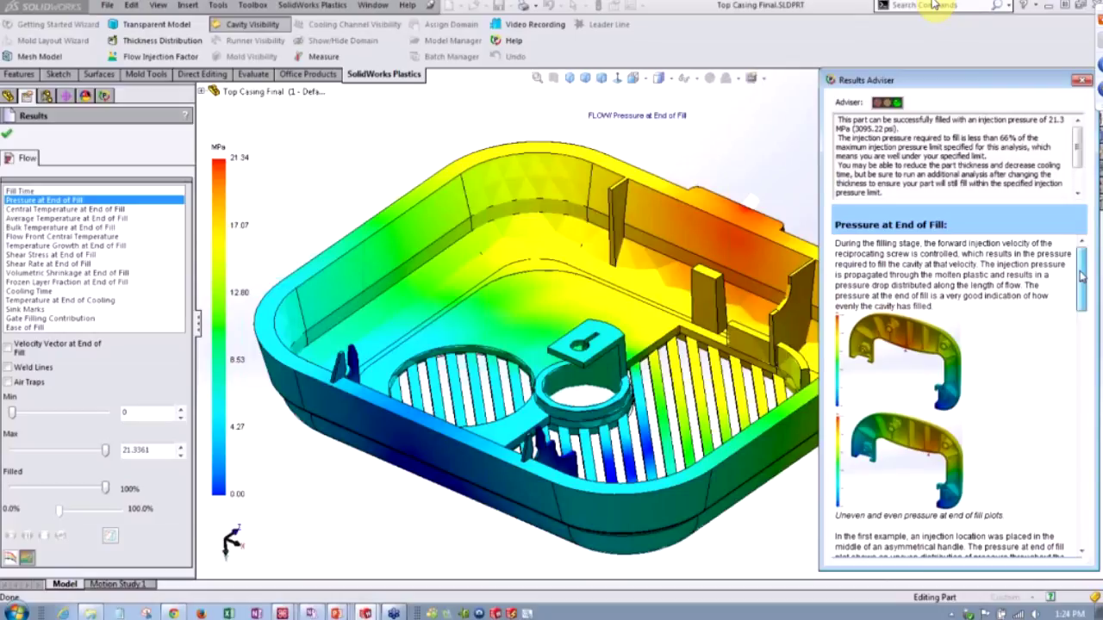
{"action": "left_click_drag", "start_coordinate": [1081, 270], "coordinate": [1084, 376]}
{"action": "left_click_drag", "start_coordinate": [1083, 369], "coordinate": [1081, 276]}
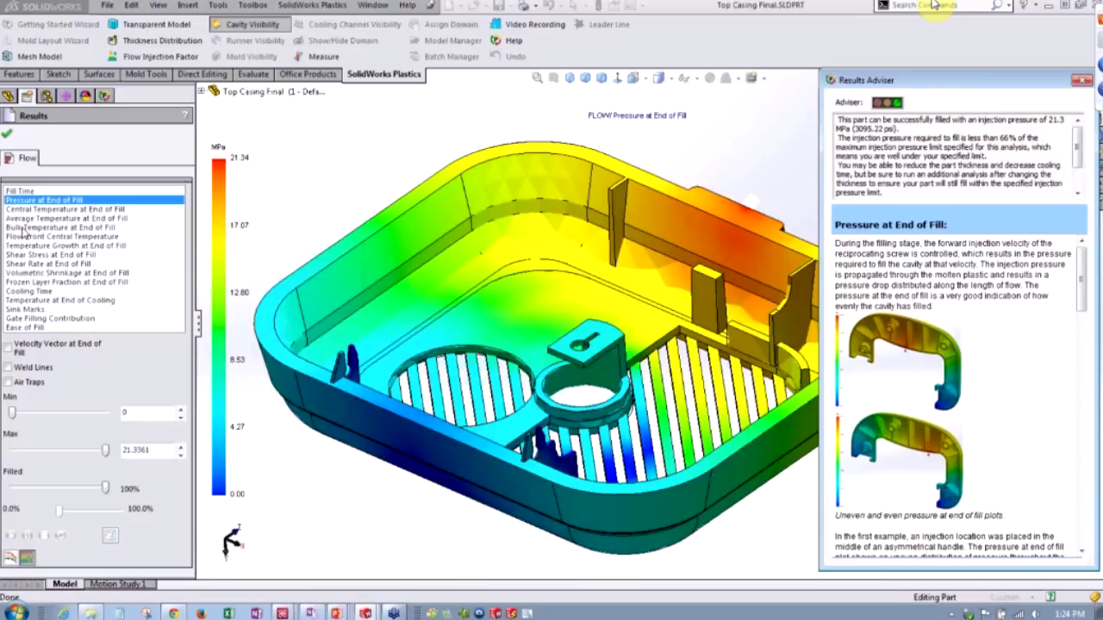
Display the Bulk Temperature at End of Fill plot and compare it with Central Temperature at End of Fill
{"action": "left_click", "coordinate": [26, 229]}
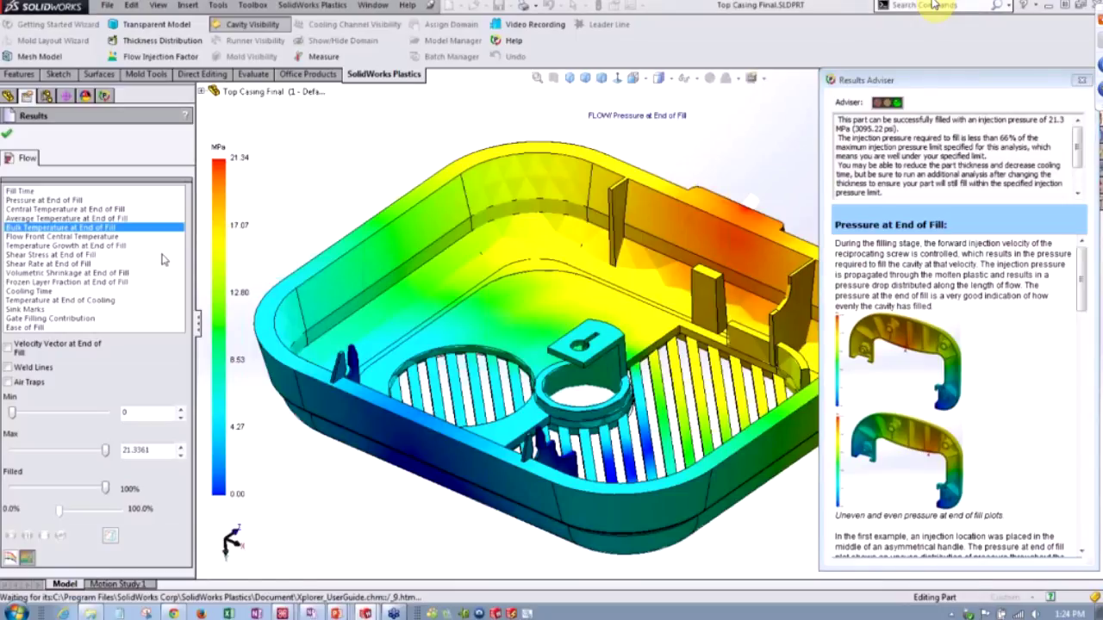
{"action": "left_click", "coordinate": [34, 210]}
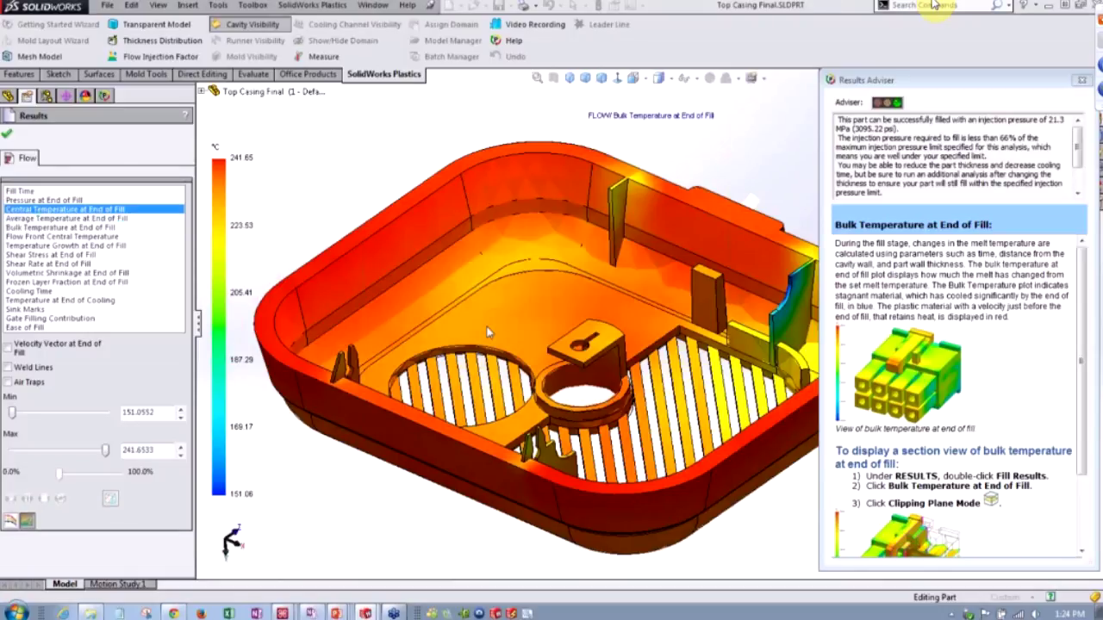
Display the Sink Marks plot, close the Results Adviser and examine the casing's rim and inner walls
{"action": "left_click", "coordinate": [30, 310]}
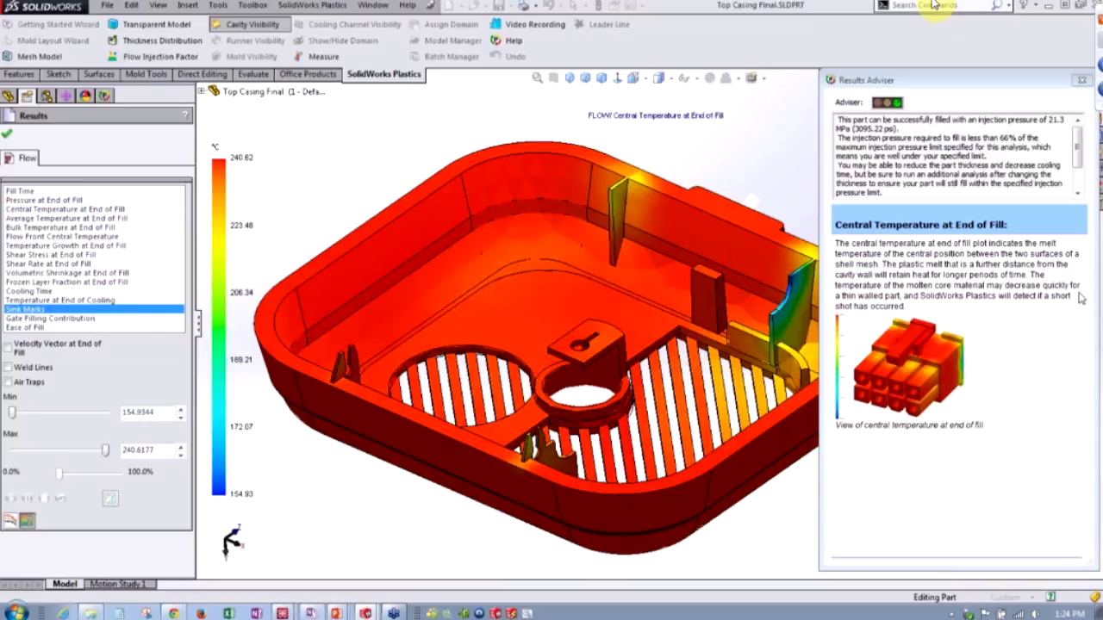
{"action": "left_click", "coordinate": [1081, 80]}
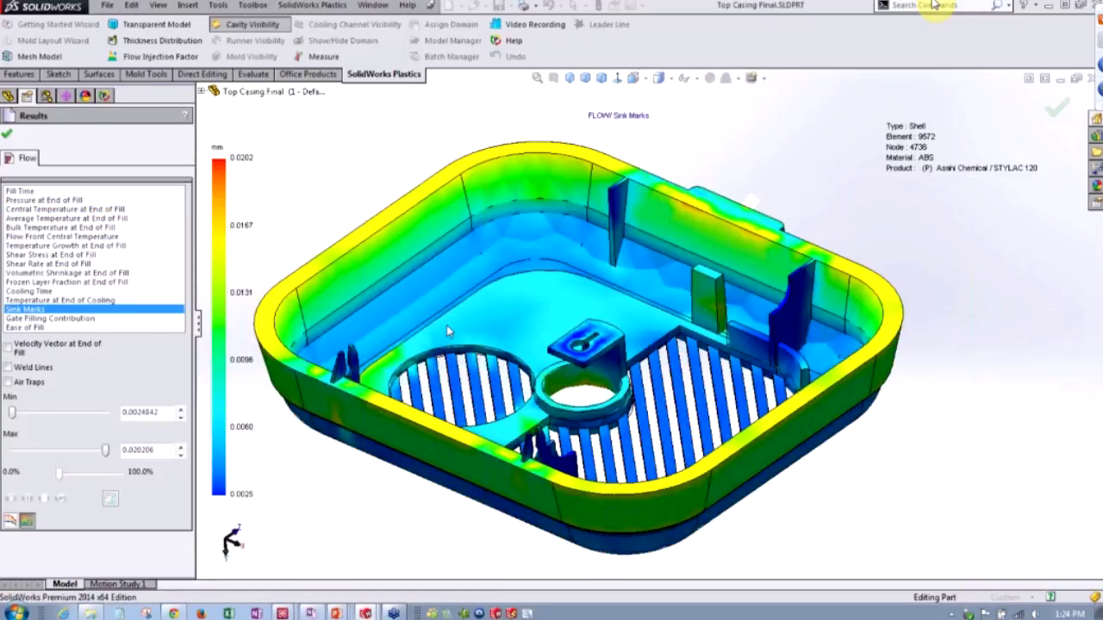
{"action": "middle_click_drag", "start_coordinate": [463, 328], "coordinate": [501, 413]}
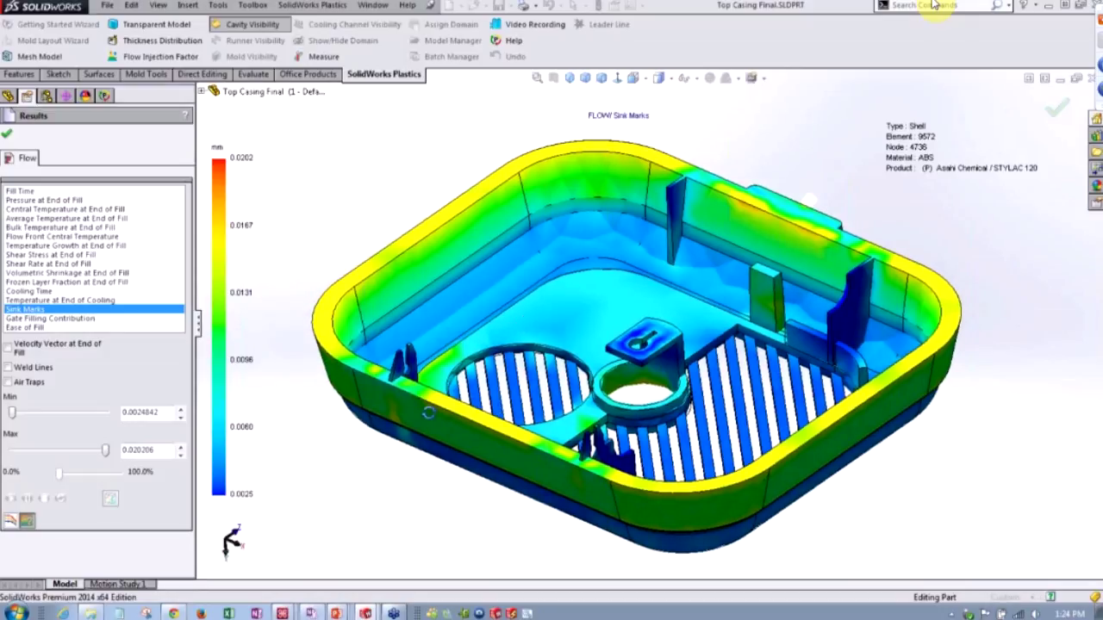
{"action": "middle_click_drag", "start_coordinate": [428, 414], "coordinate": [550, 251]}
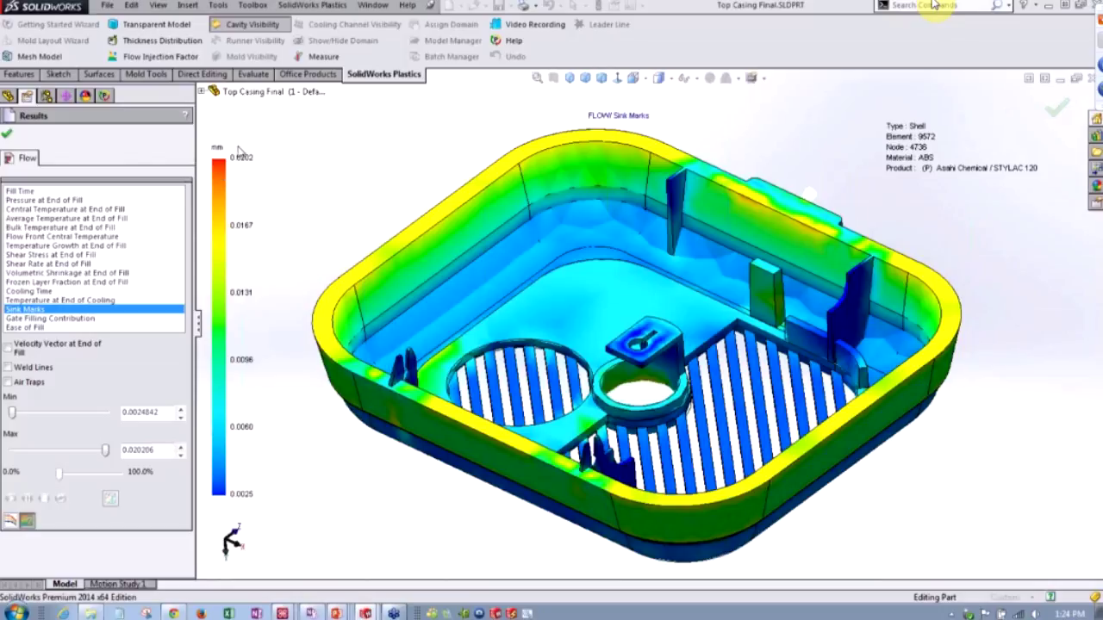
Review the Temperature Growth at End of Fill, Cooling Time and Temperature at End of Cooling plots on the casing
{"action": "left_click", "coordinate": [36, 246]}
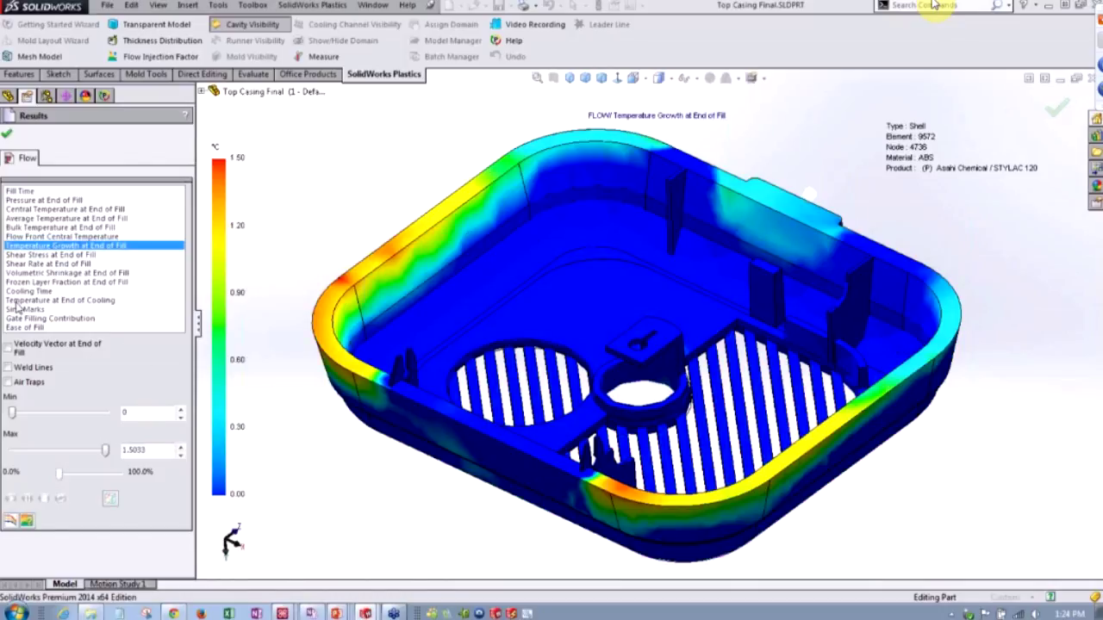
{"action": "left_click", "coordinate": [30, 291]}
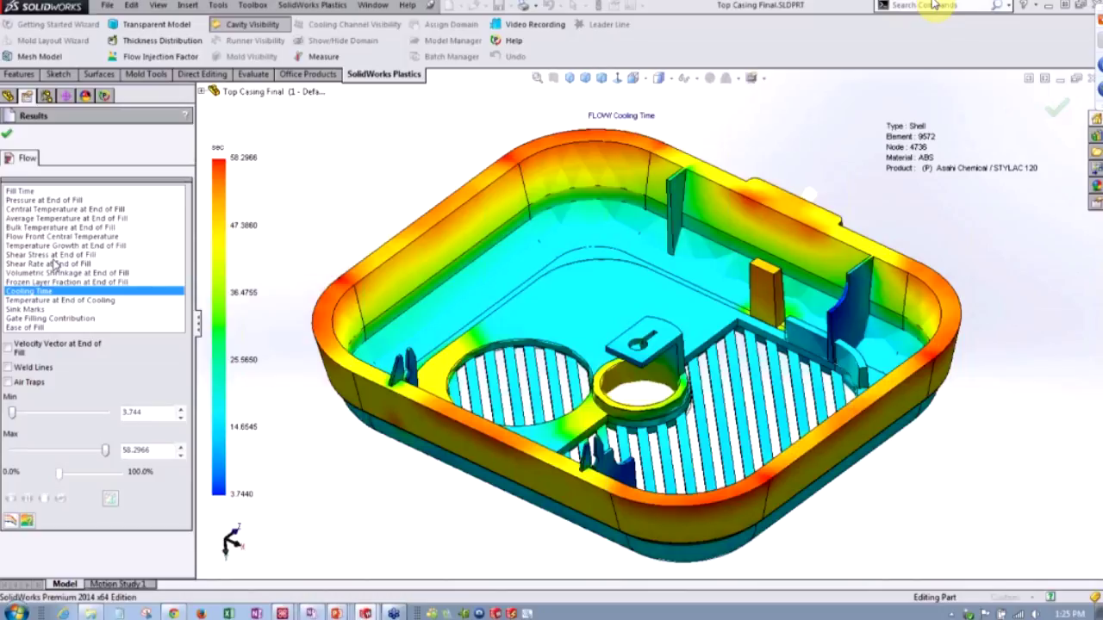
{"action": "left_click", "coordinate": [35, 301]}
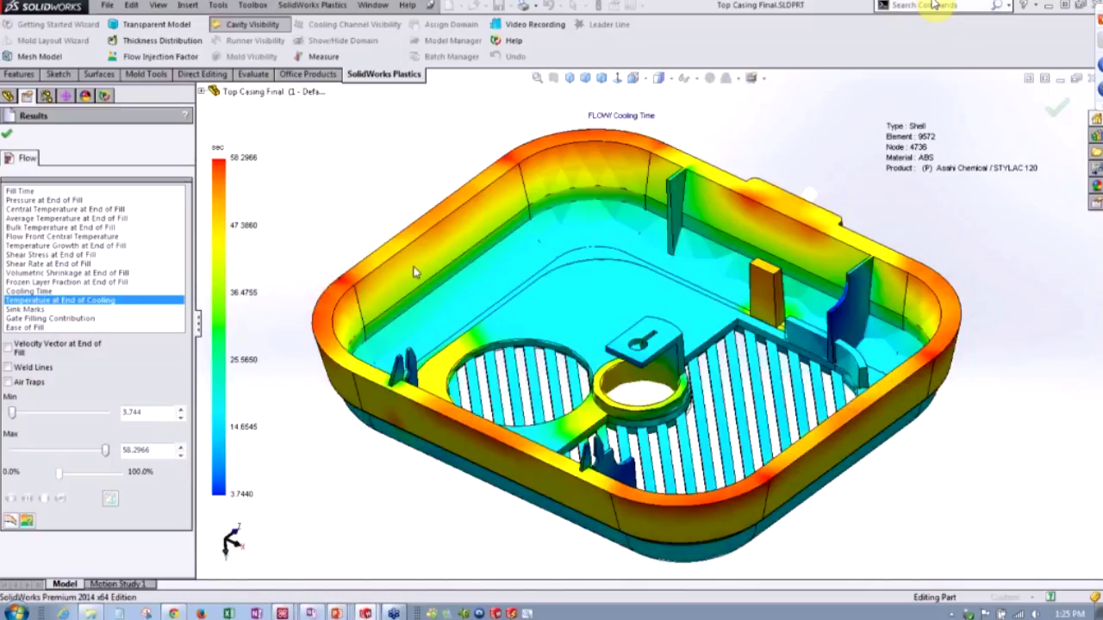
{"action": "middle_click_drag", "start_coordinate": [472, 324], "coordinate": [252, 168]}
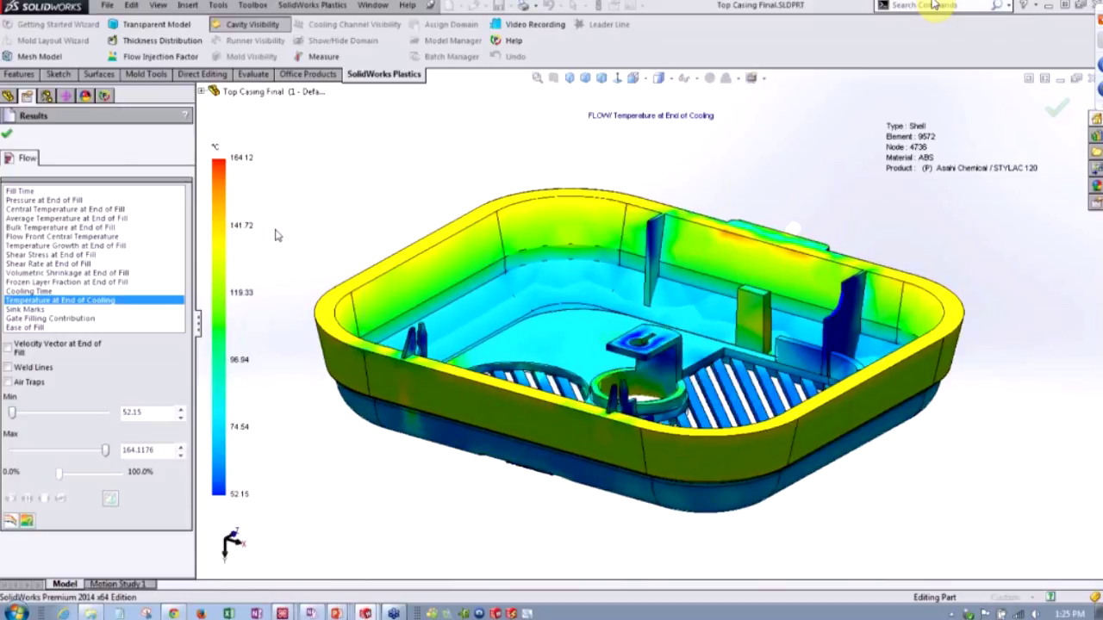
{"action": "middle_click_drag", "start_coordinate": [324, 224], "coordinate": [188, 302]}
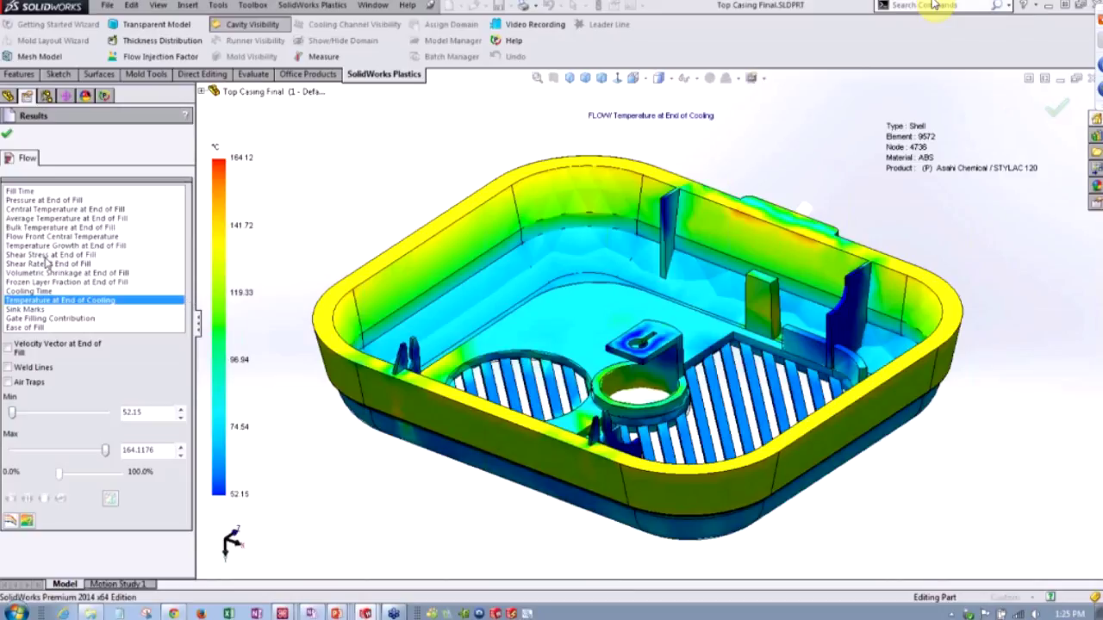
Compare the Shear Stress at End of Fill and Shear Rate at End of Fill plots
{"action": "left_click", "coordinate": [44, 255]}
{"action": "left_click", "coordinate": [39, 264]}
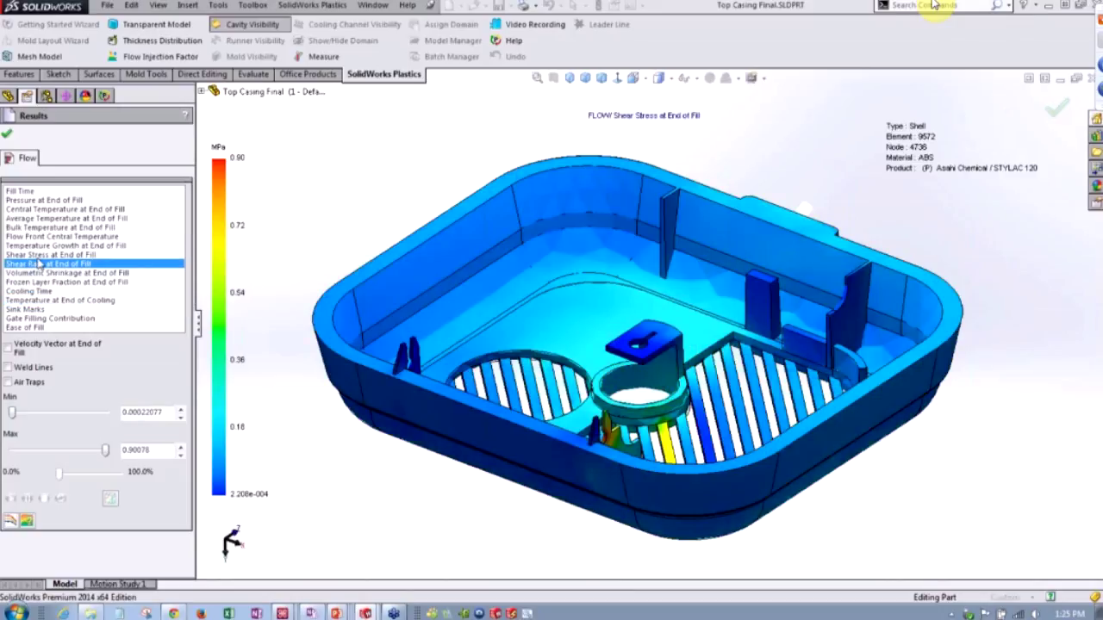
{"action": "left_click", "coordinate": [43, 255]}
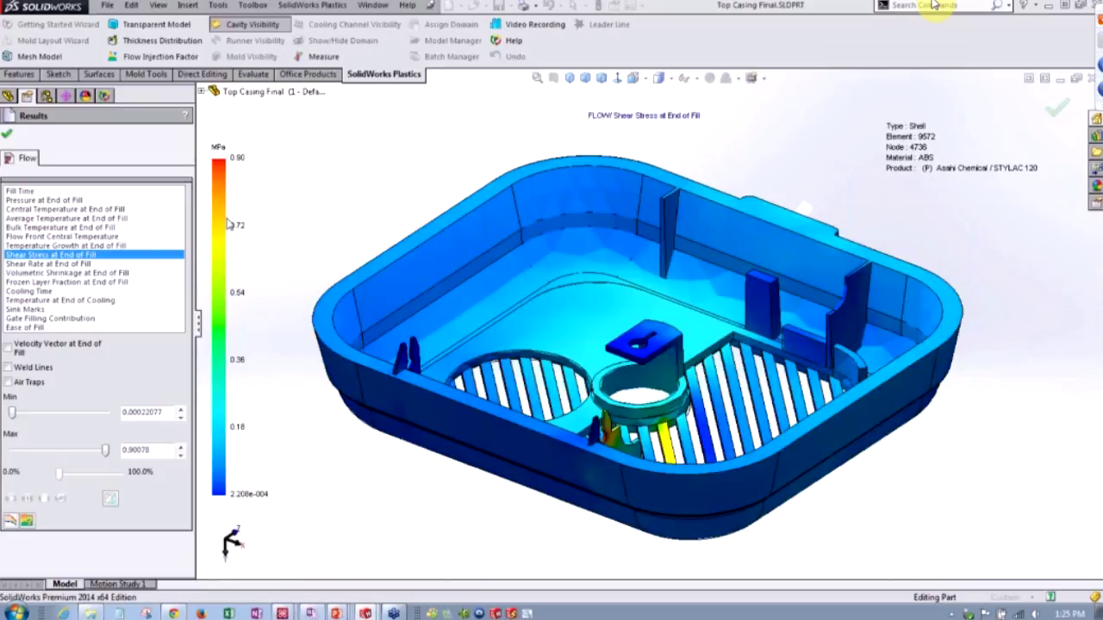
{"action": "left_click", "coordinate": [75, 264]}
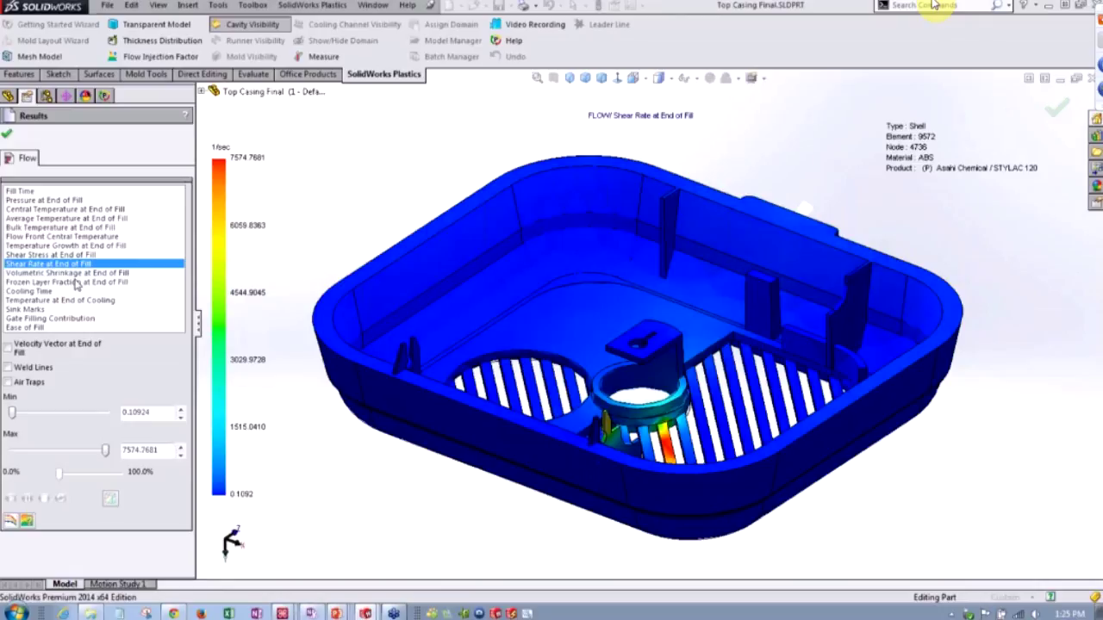
{"action": "left_click", "coordinate": [38, 255]}
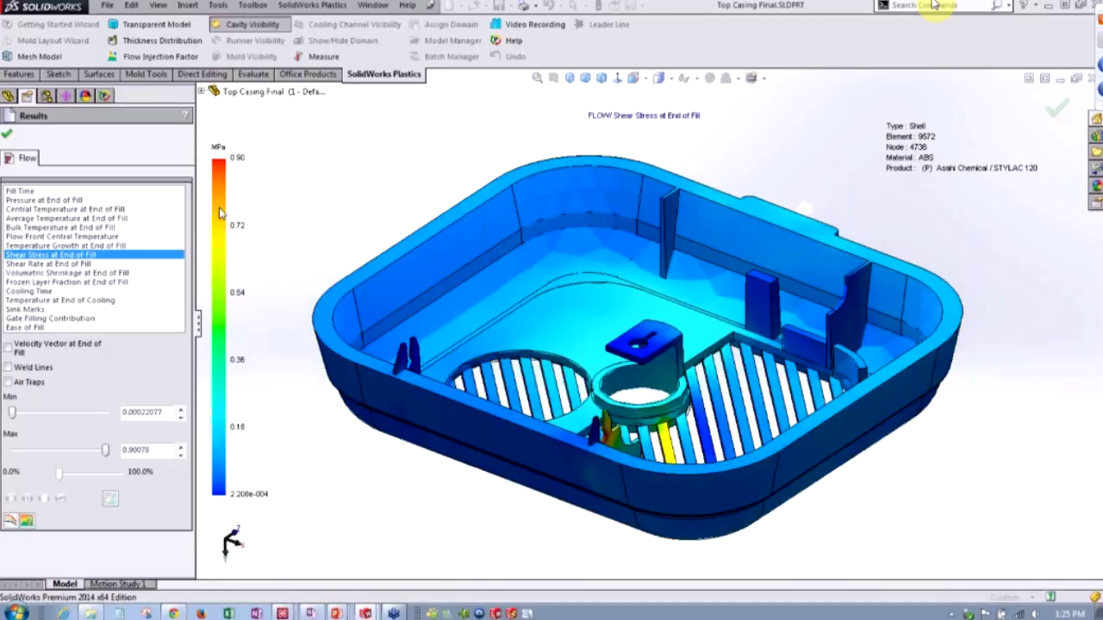
Close the flow results and turn off the cavity display to show the solid part
{"action": "left_click", "coordinate": [7, 133]}
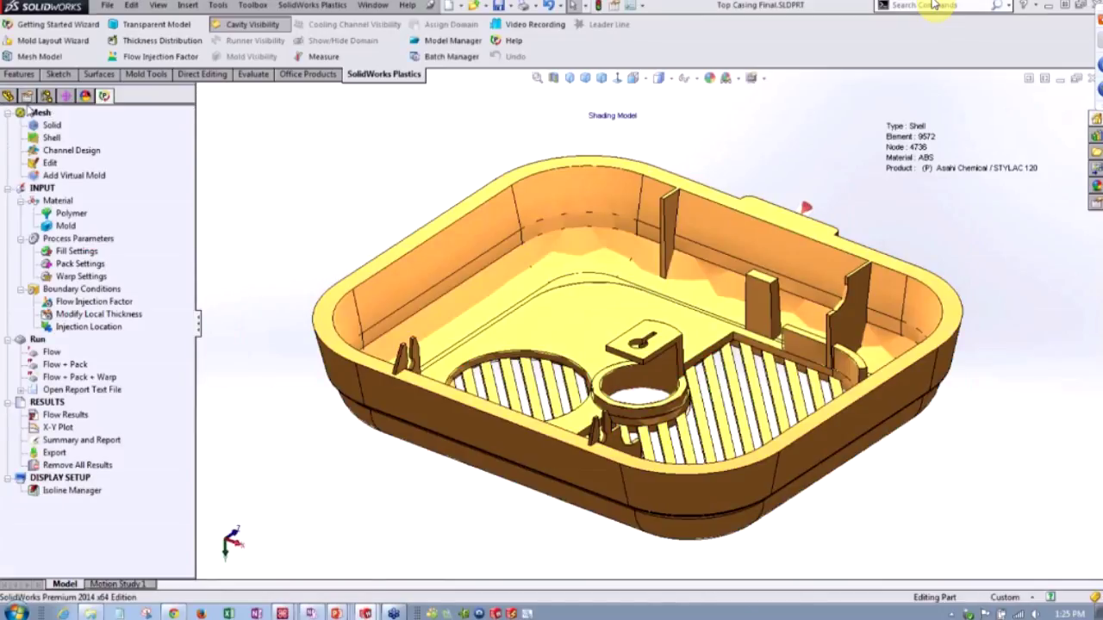
{"action": "left_click", "coordinate": [245, 25]}
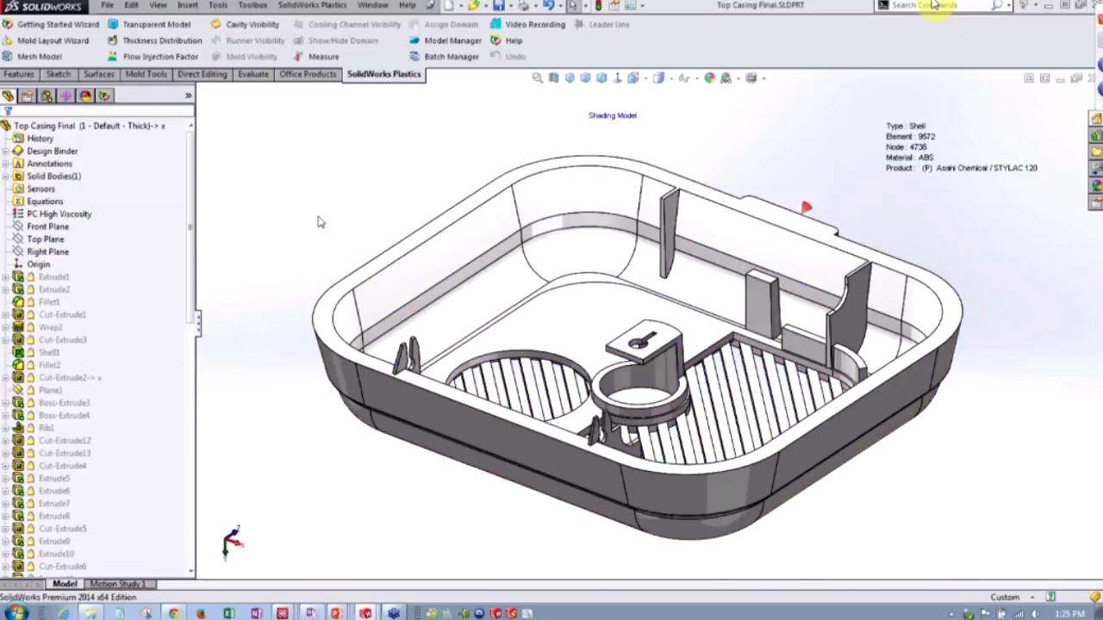
Activate the configuration "2 - Default - Thin 1.0mm" and reload its SolidWorks Plastics project
{"action": "left_click", "coordinate": [47, 96]}
{"action": "left_click", "coordinate": [51, 178]}
{"action": "left_click", "coordinate": [50, 153]}
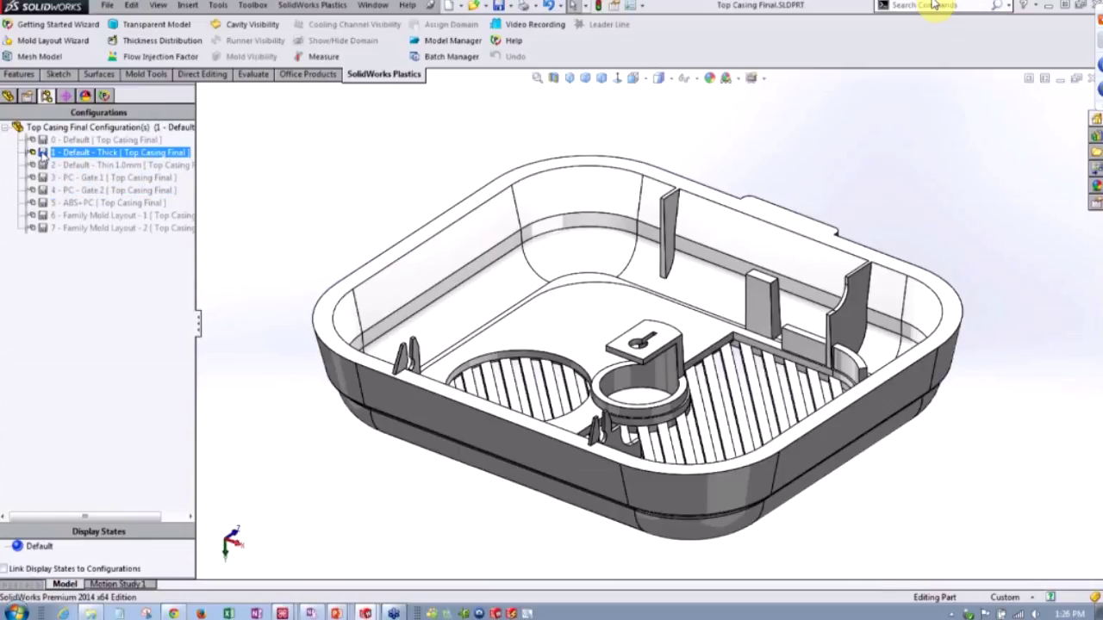
{"action": "double_click", "coordinate": [49, 165]}
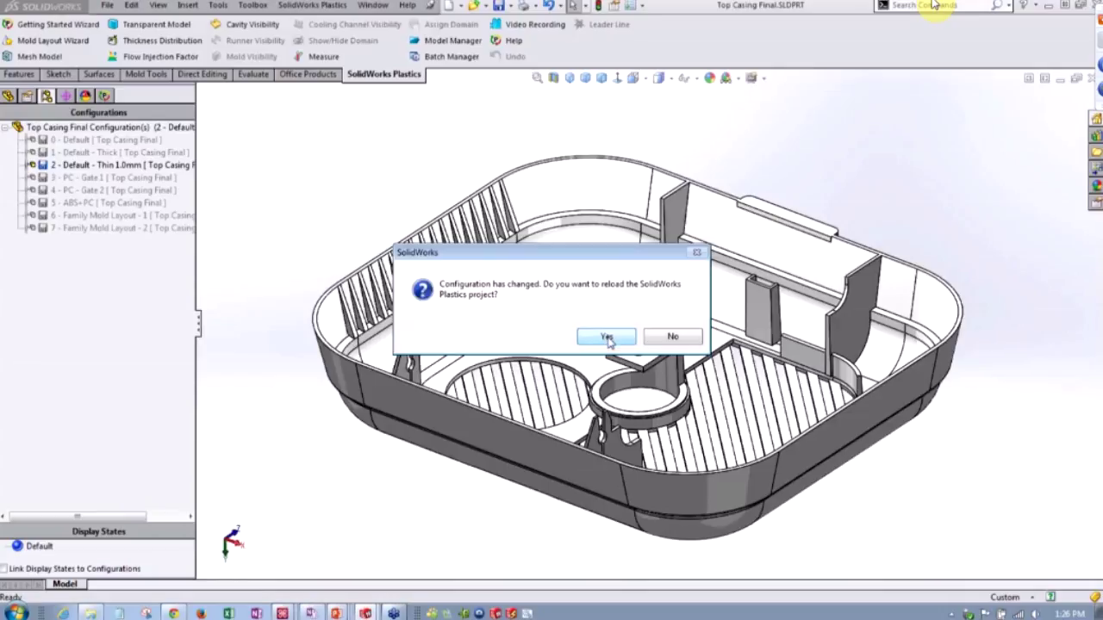
{"action": "left_click", "coordinate": [607, 339]}
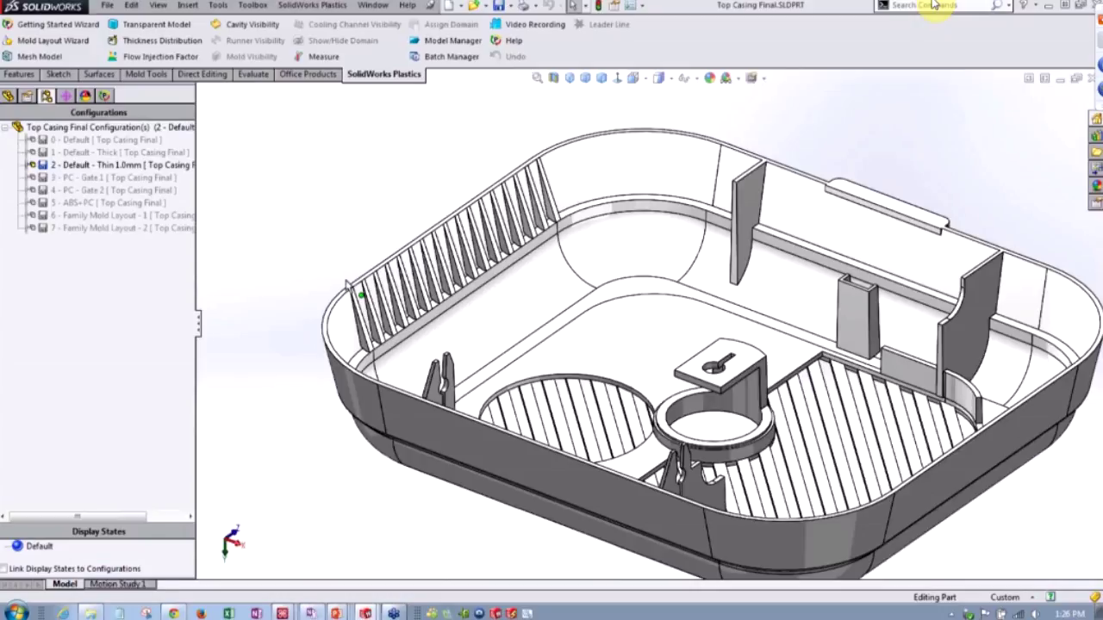
Open the thin casing's flow results and examine the Fill Time plot around the corner next to the ribbed wall
{"action": "scroll", "coordinate": [347, 282], "scroll_direction": "down", "scroll_amount": 5}
{"action": "scroll", "coordinate": [410, 355], "scroll_direction": "up", "scroll_amount": 1}
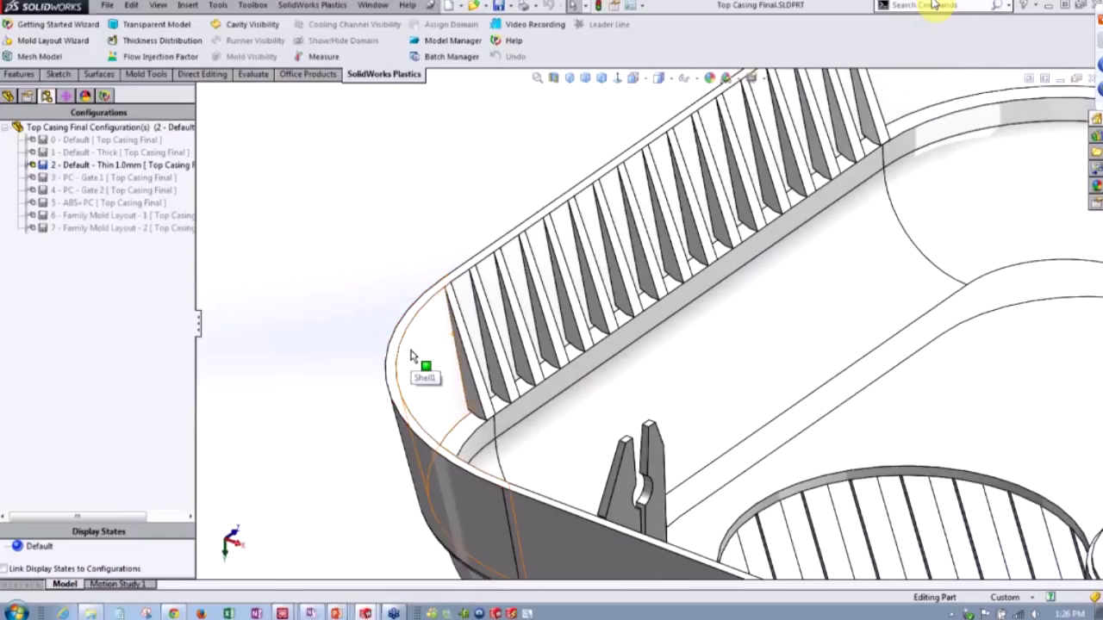
{"action": "scroll", "coordinate": [629, 334], "scroll_direction": "up", "scroll_amount": 4}
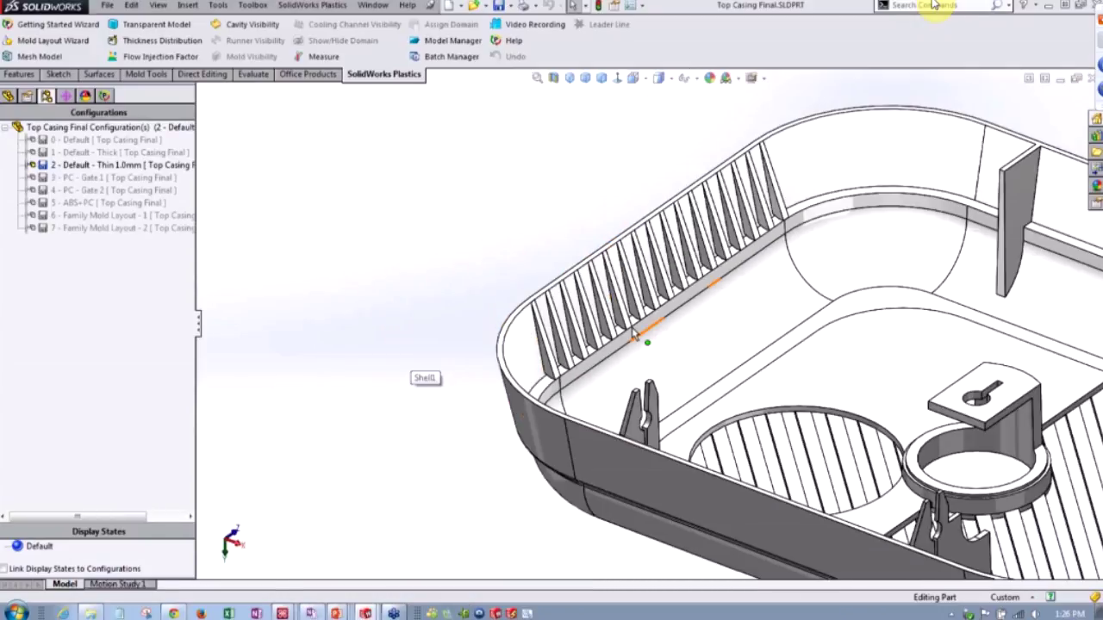
{"action": "scroll", "coordinate": [633, 336], "scroll_direction": "up", "scroll_amount": 4}
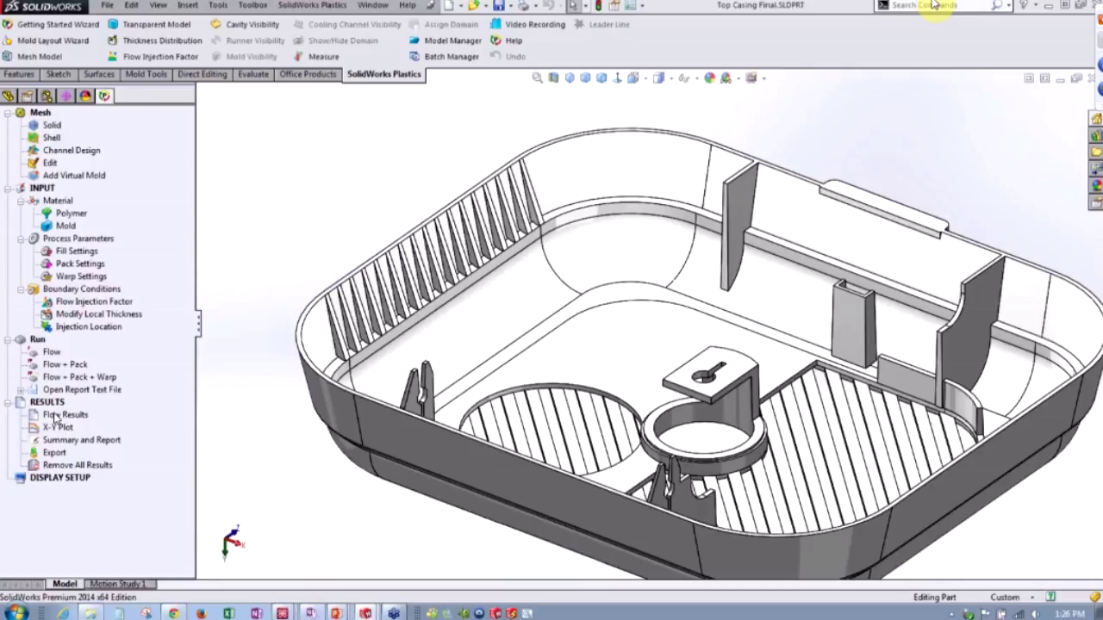
{"action": "double_click", "coordinate": [56, 418]}
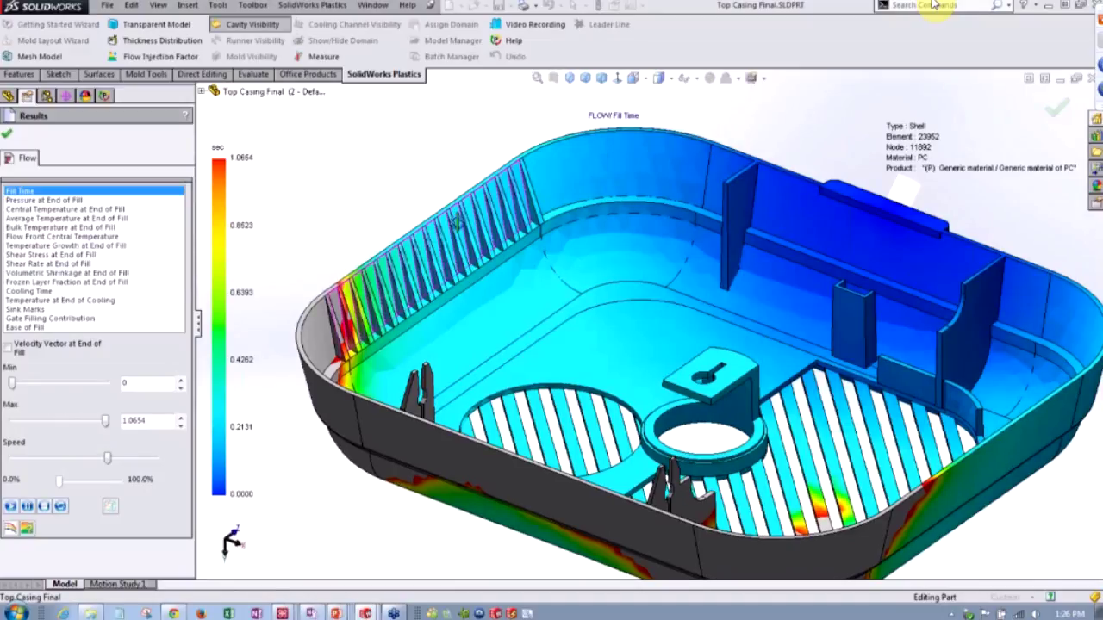
{"action": "scroll", "coordinate": [457, 221], "scroll_direction": "up", "scroll_amount": 3}
{"action": "middle_click_drag", "start_coordinate": [543, 265], "coordinate": [443, 343]}
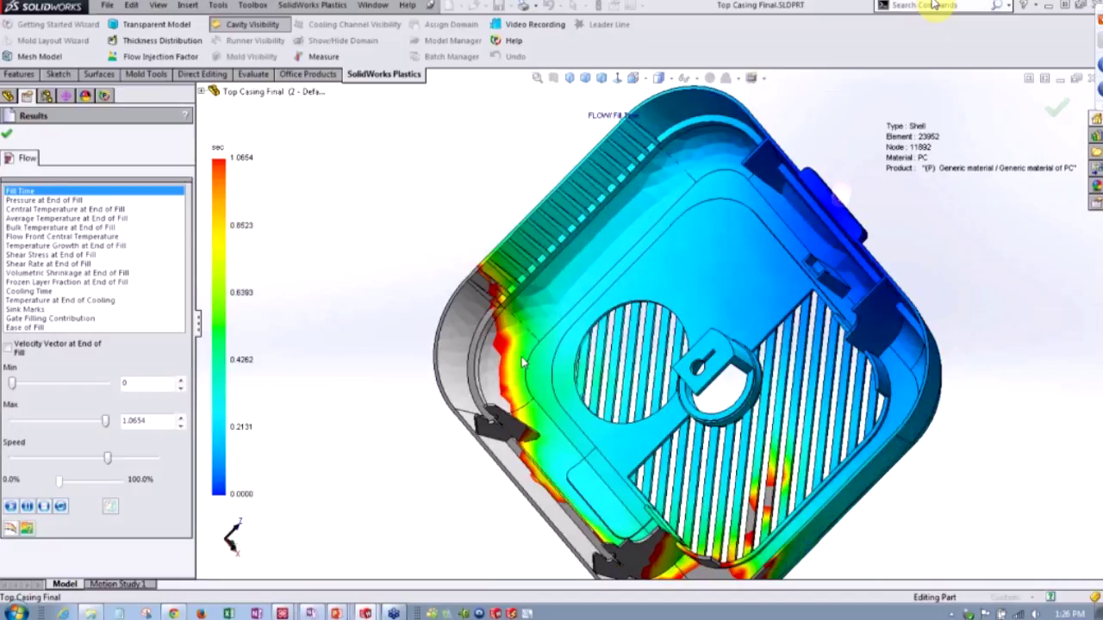
{"action": "scroll", "coordinate": [523, 361], "scroll_direction": "down", "scroll_amount": 2}
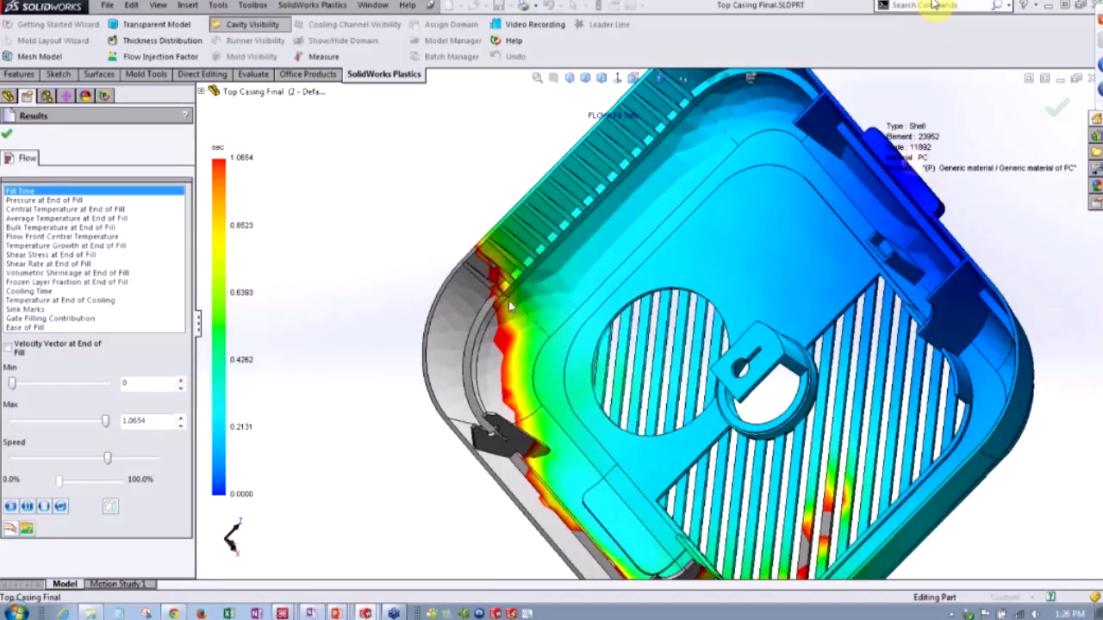
{"action": "scroll", "coordinate": [523, 362], "scroll_direction": "down", "scroll_amount": 2}
Display the Pressure at End of Fill plot for the thin configuration and view it over the whole casing
{"action": "left_click", "coordinate": [60, 201]}
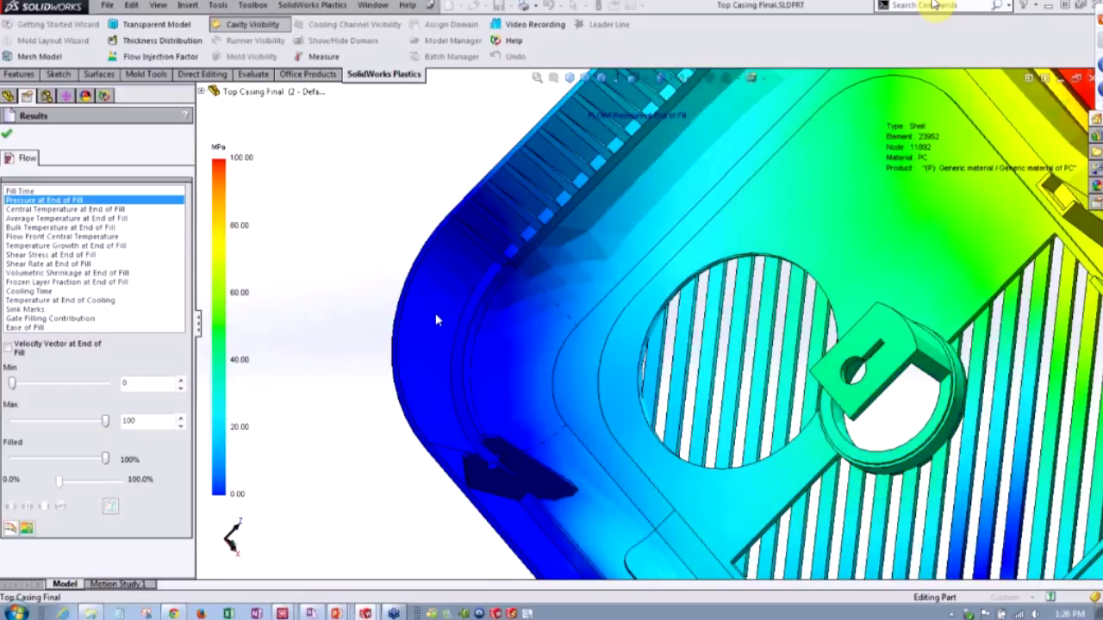
{"action": "scroll", "coordinate": [825, 285], "scroll_direction": "up", "scroll_amount": 5}
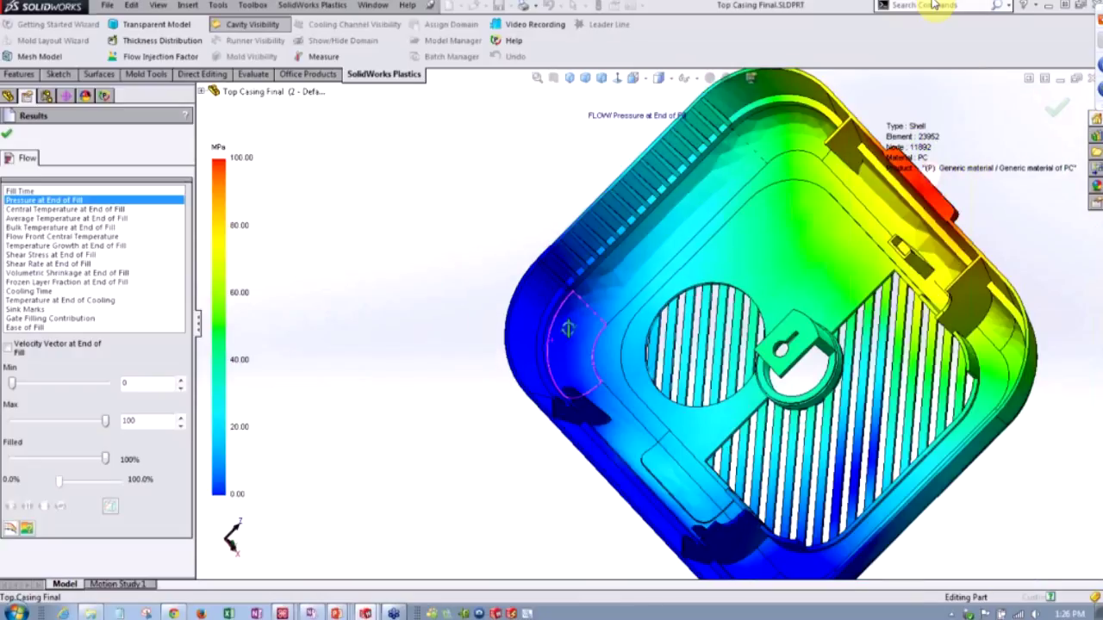
Display the Fill Time plot for the thin configuration and examine the corner beside the ribbed wall and the front wall
{"action": "key", "text": "f"}
{"action": "left_click", "coordinate": [17, 190]}
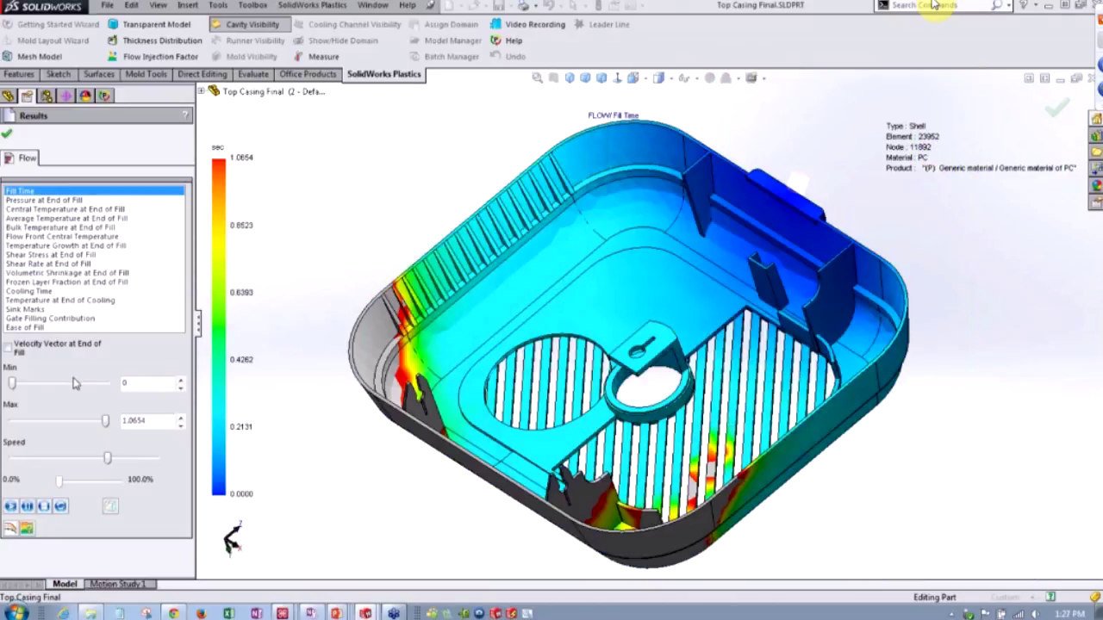
{"action": "middle_click_drag", "start_coordinate": [369, 392], "coordinate": [379, 343]}
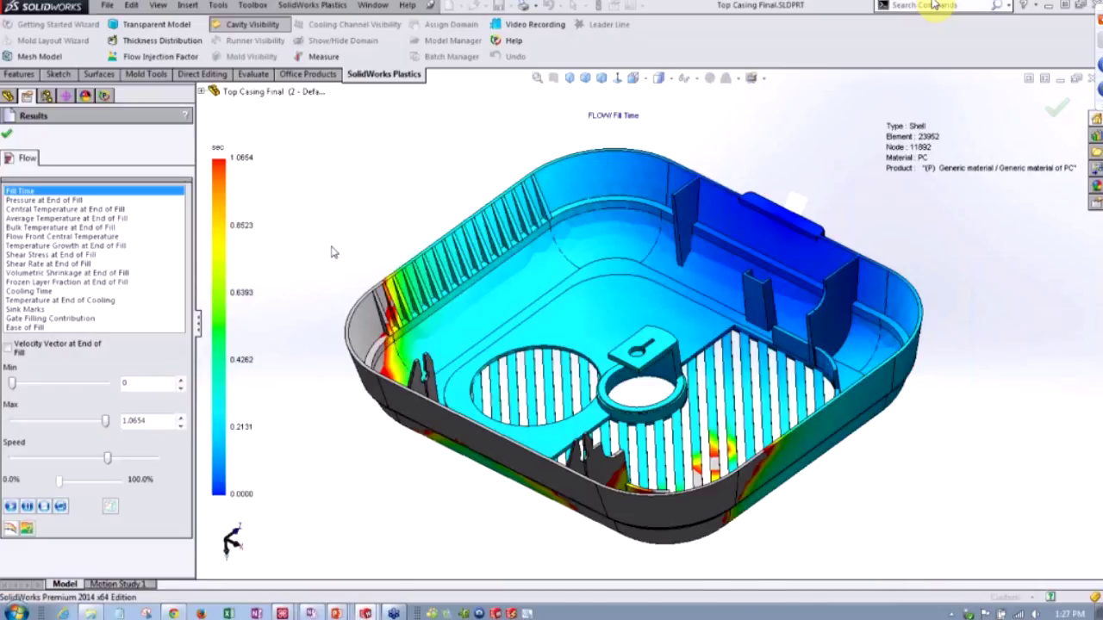
{"action": "middle_click_drag", "start_coordinate": [331, 221], "coordinate": [352, 258]}
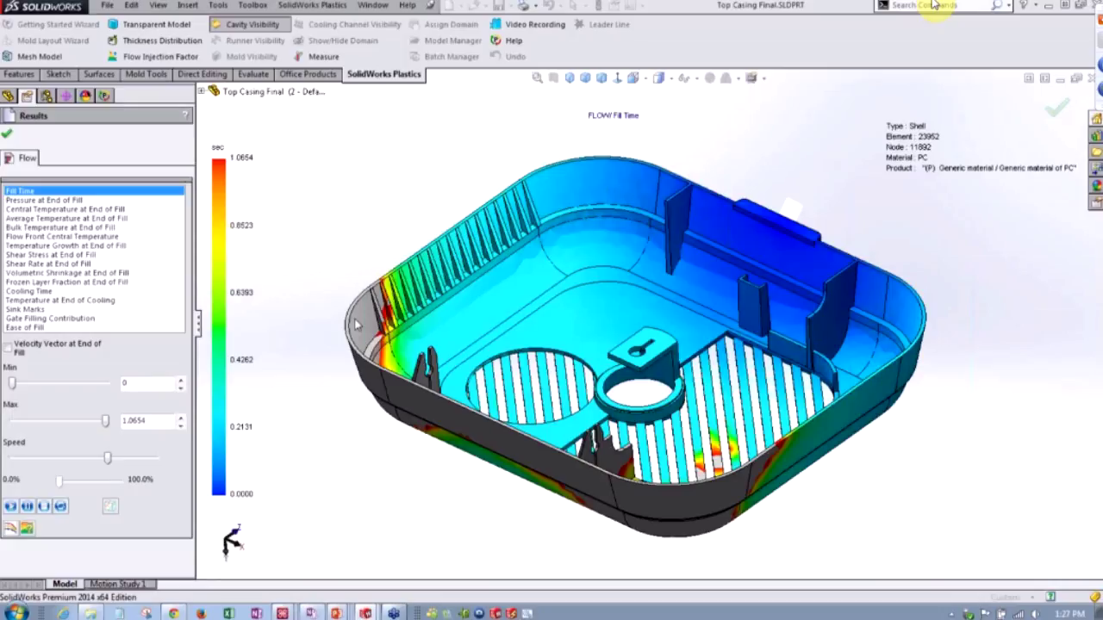
Close the flow results, activate the configuration "3 - PC - Gate 1" and reload its SolidWorks Plastics project
{"action": "left_click", "coordinate": [7, 136]}
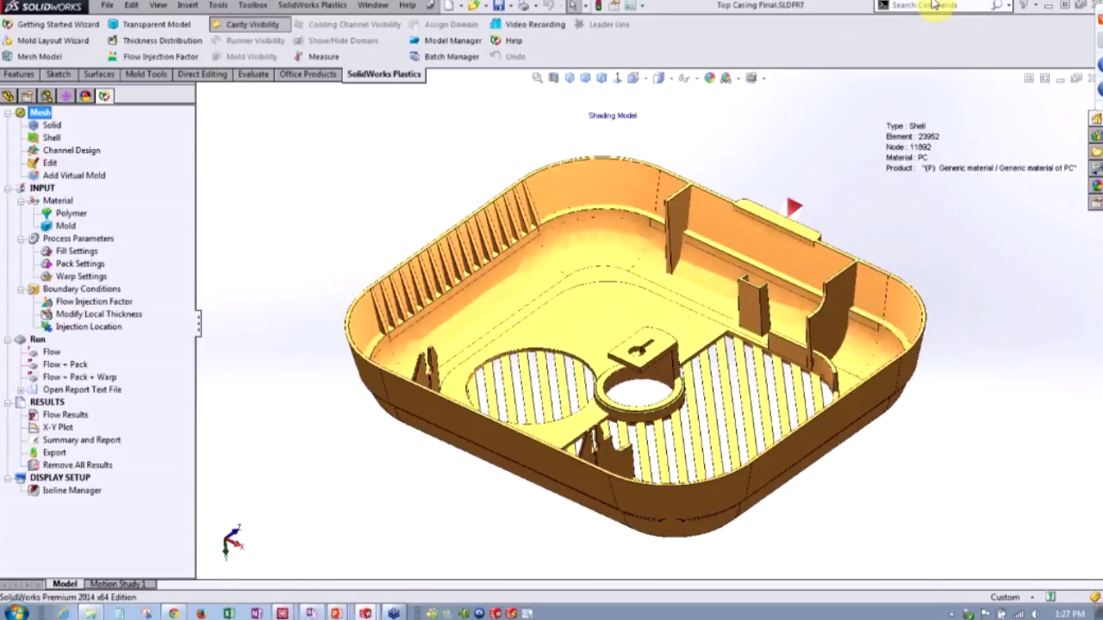
{"action": "left_click", "coordinate": [49, 96]}
{"action": "left_click", "coordinate": [58, 179]}
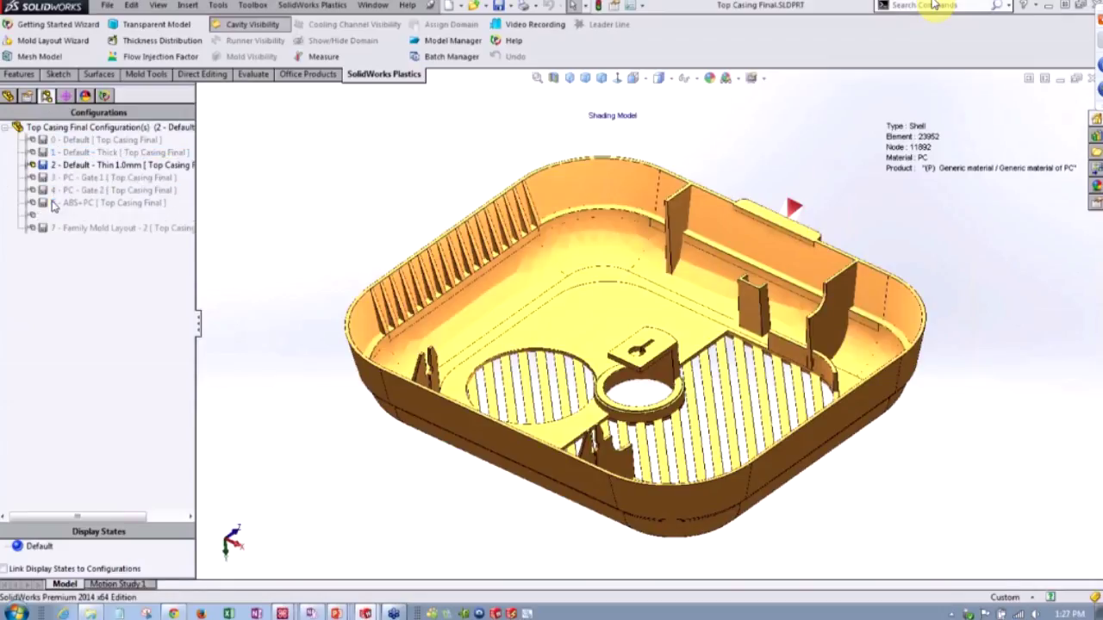
{"action": "double_click", "coordinate": [59, 179]}
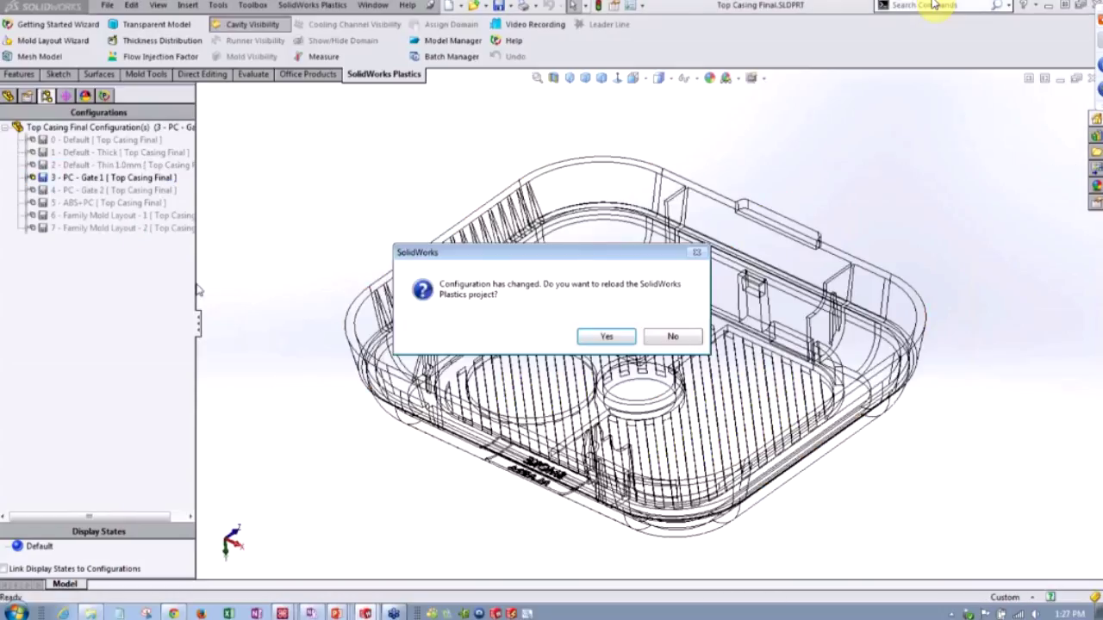
{"action": "left_click", "coordinate": [603, 337]}
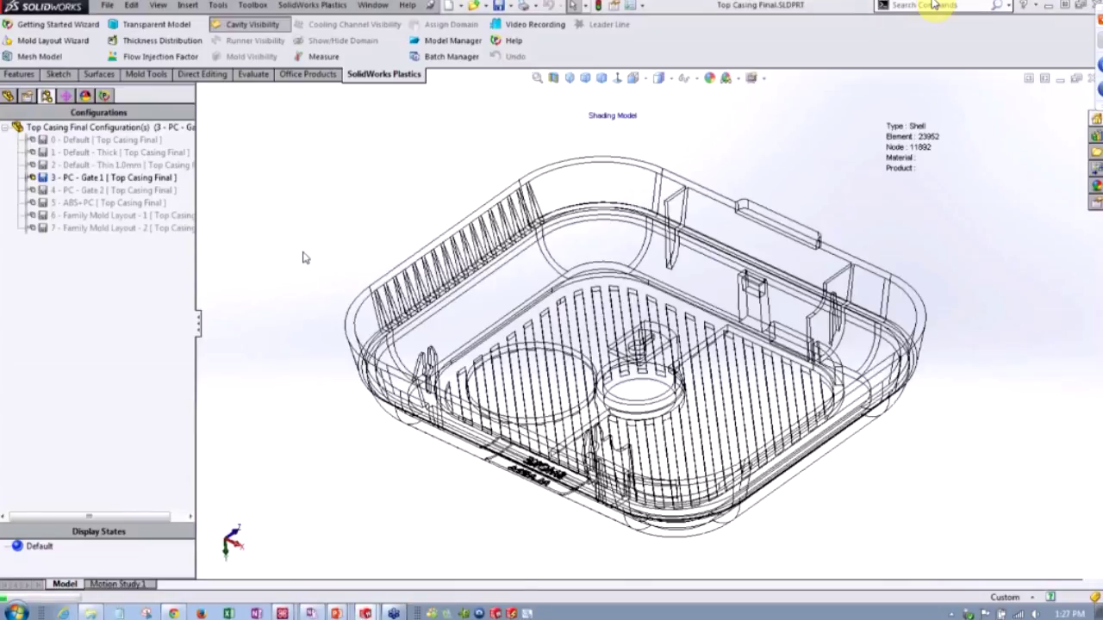
Open the flow results of the Gate 1 configuration and examine the Fill Time plot over the casing interior
{"action": "scroll", "coordinate": [428, 322], "scroll_direction": "down", "scroll_amount": 2}
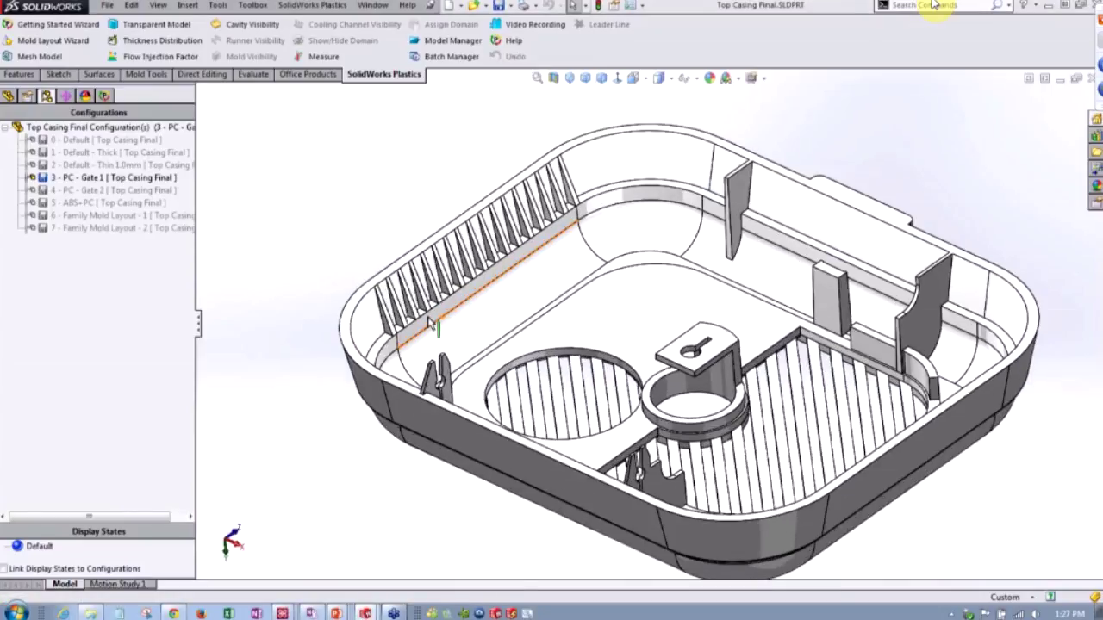
{"action": "scroll", "coordinate": [430, 323], "scroll_direction": "down", "scroll_amount": 2}
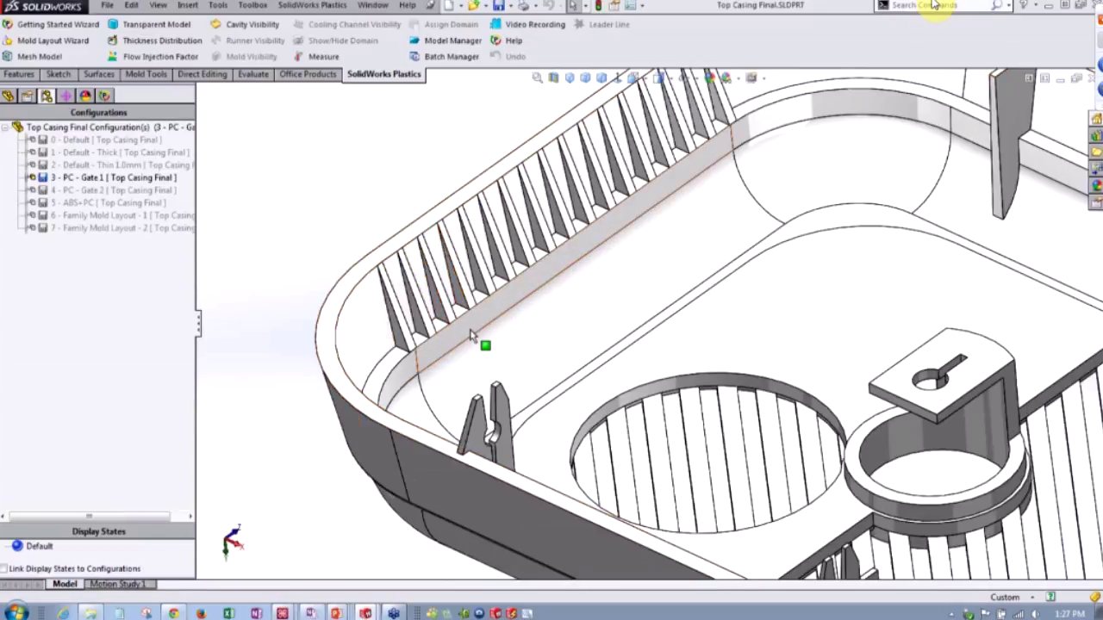
{"action": "scroll", "coordinate": [572, 354], "scroll_direction": "up", "scroll_amount": 3}
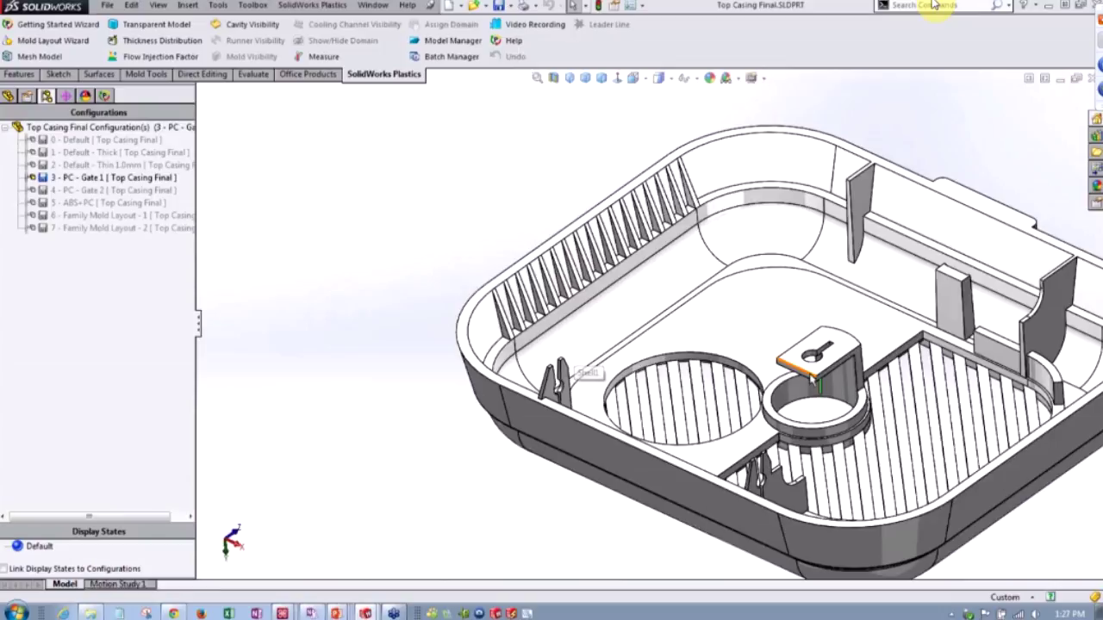
{"action": "middle_click_drag", "start_coordinate": [811, 379], "coordinate": [649, 354], "text": "ctrl"}
{"action": "left_click", "coordinate": [104, 95]}
{"action": "double_click", "coordinate": [55, 416]}
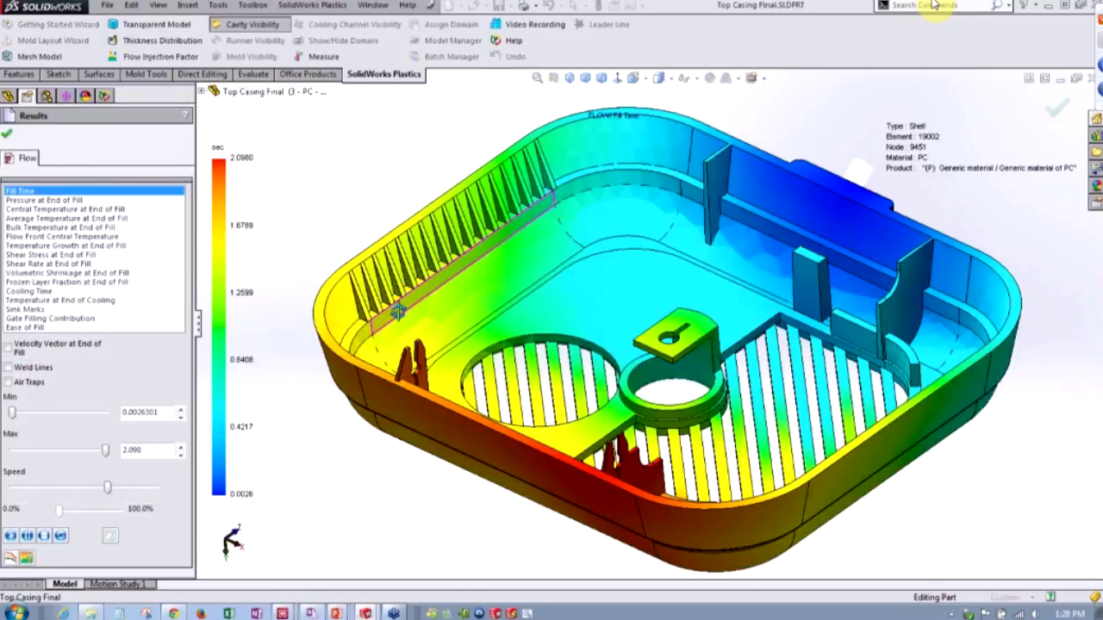
{"action": "middle_click_drag", "start_coordinate": [398, 314], "coordinate": [379, 339]}
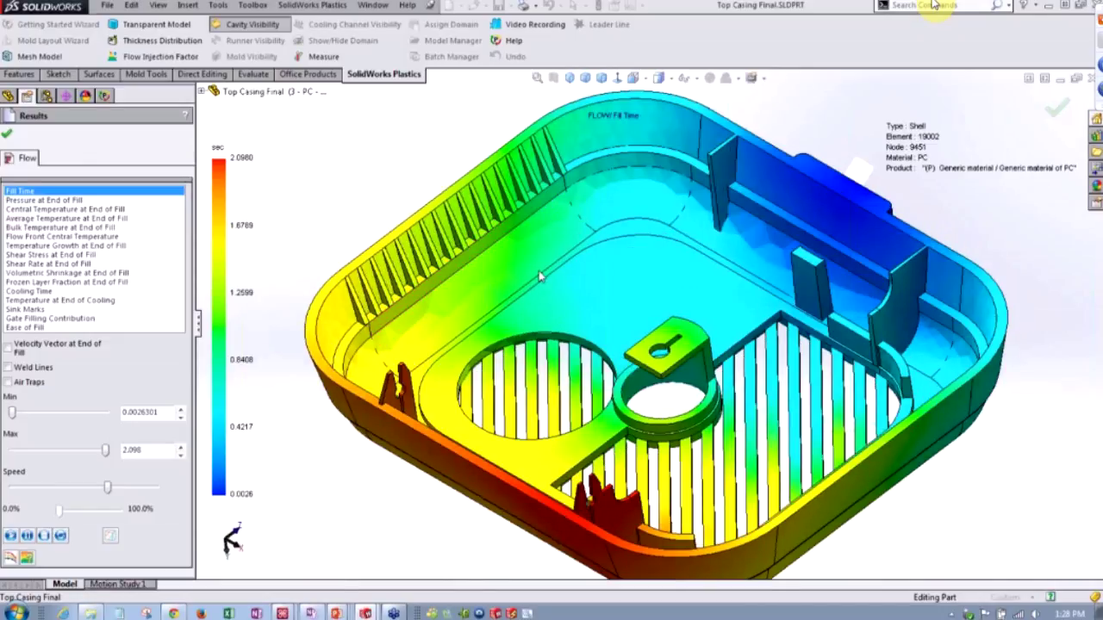
{"action": "middle_click_drag", "start_coordinate": [538, 271], "coordinate": [612, 408]}
{"action": "scroll", "coordinate": [535, 291], "scroll_direction": "up", "scroll_amount": 1}
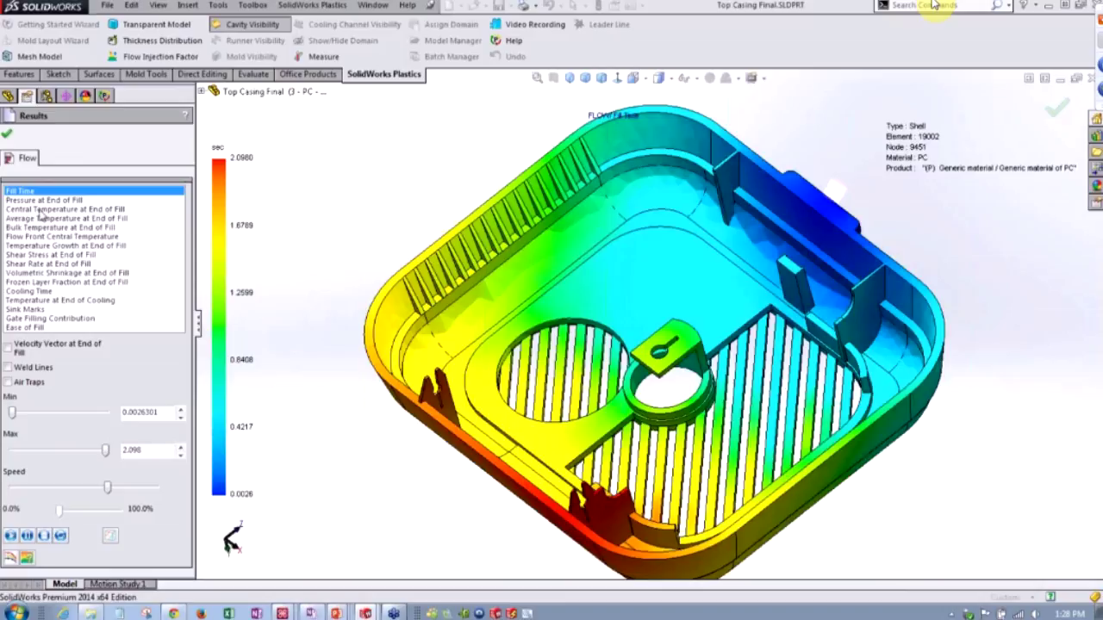
Display the Pressure at End of Fill and Cooling Time plots for the Gate 1 configuration
{"action": "left_click", "coordinate": [39, 200]}
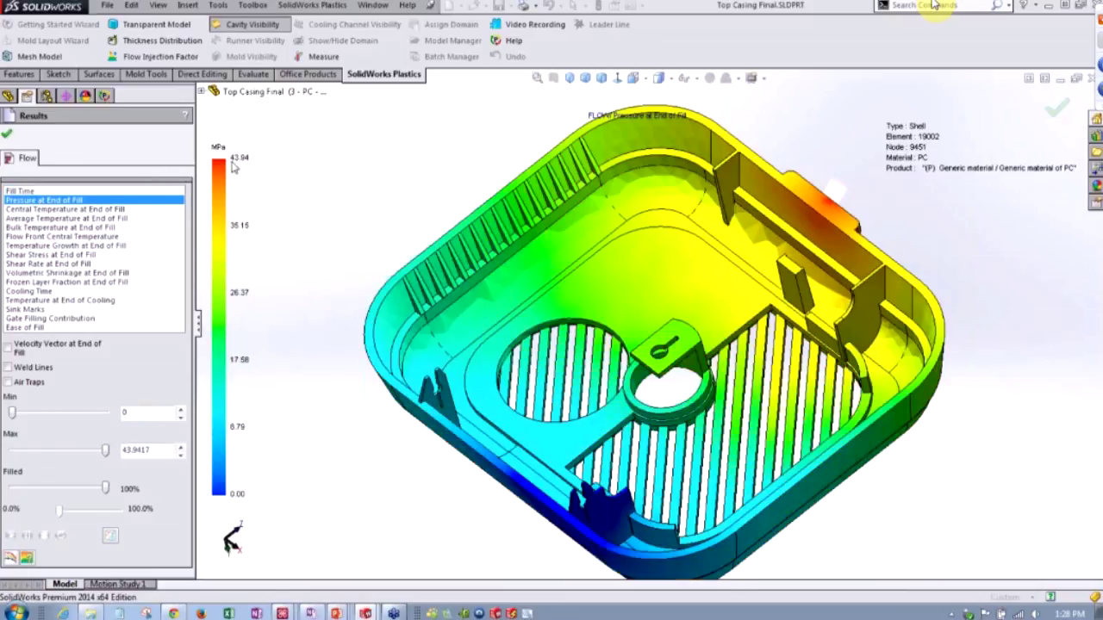
{"action": "left_click", "coordinate": [47, 292]}
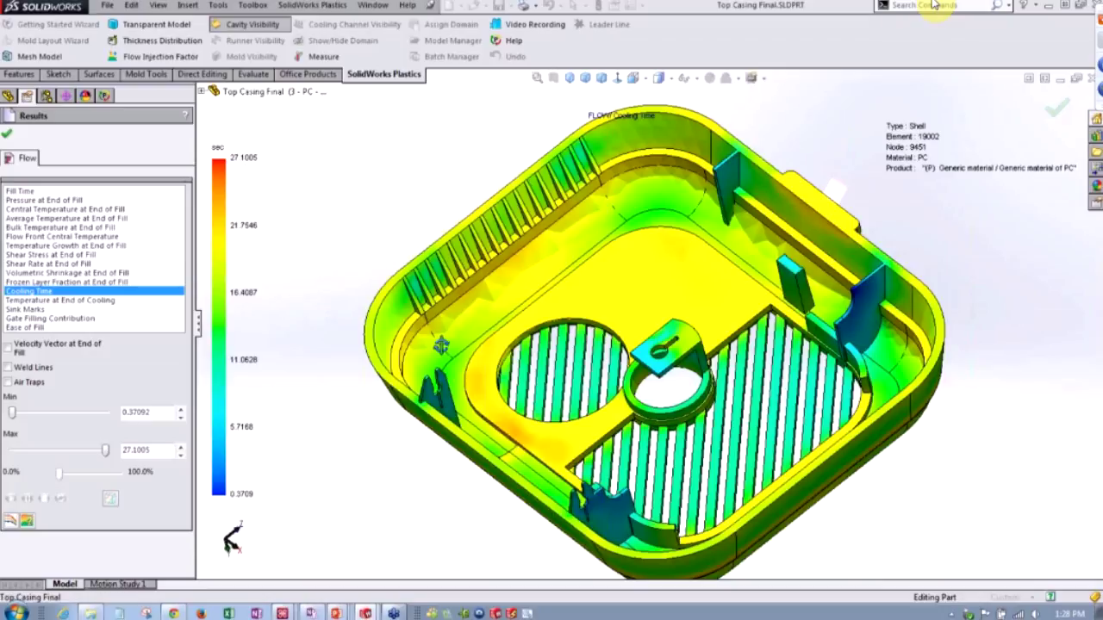
{"action": "middle_click_drag", "start_coordinate": [441, 345], "coordinate": [449, 319]}
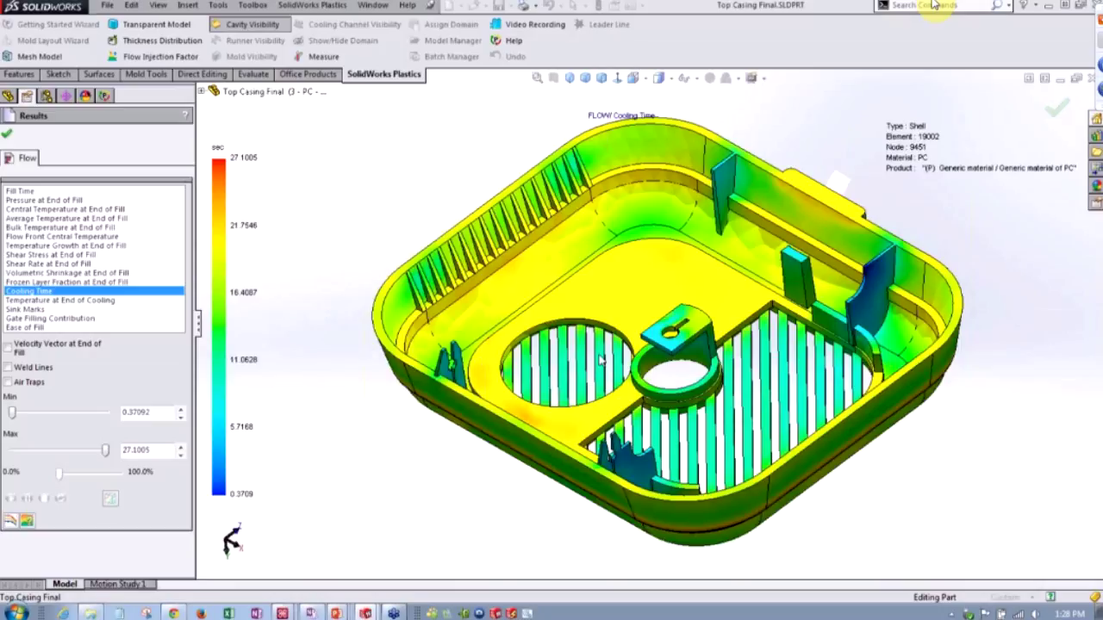
{"action": "scroll", "coordinate": [639, 347], "scroll_direction": "up", "scroll_amount": 1}
{"action": "scroll", "coordinate": [752, 265], "scroll_direction": "down", "scroll_amount": 1}
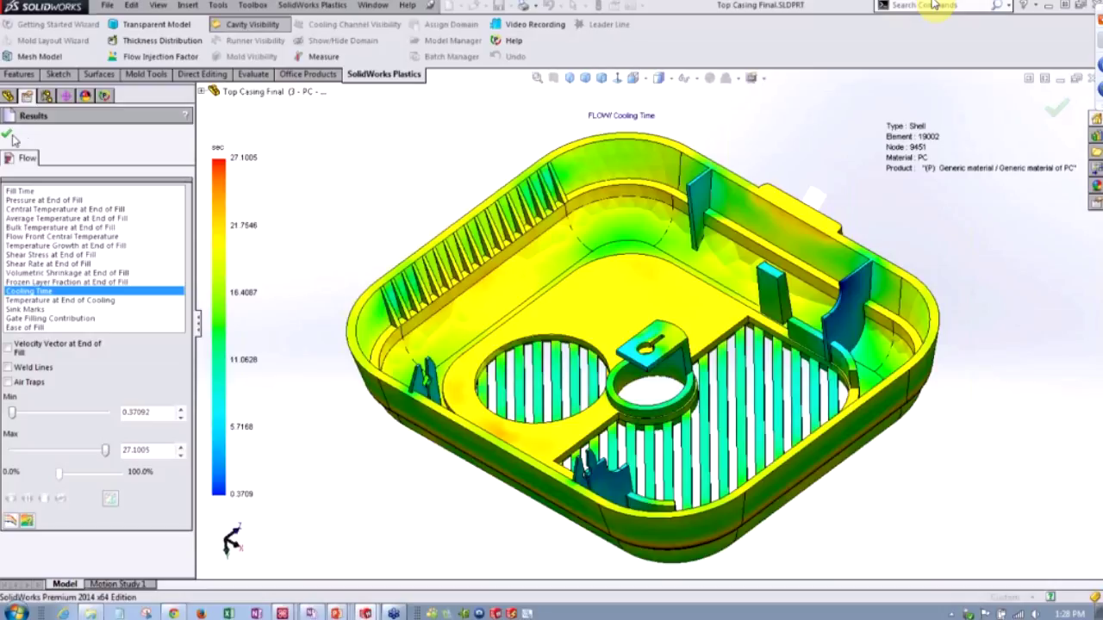
Return to the Fill Time plot and play its filling animation while viewing the casing interior
{"action": "left_click", "coordinate": [22, 190]}
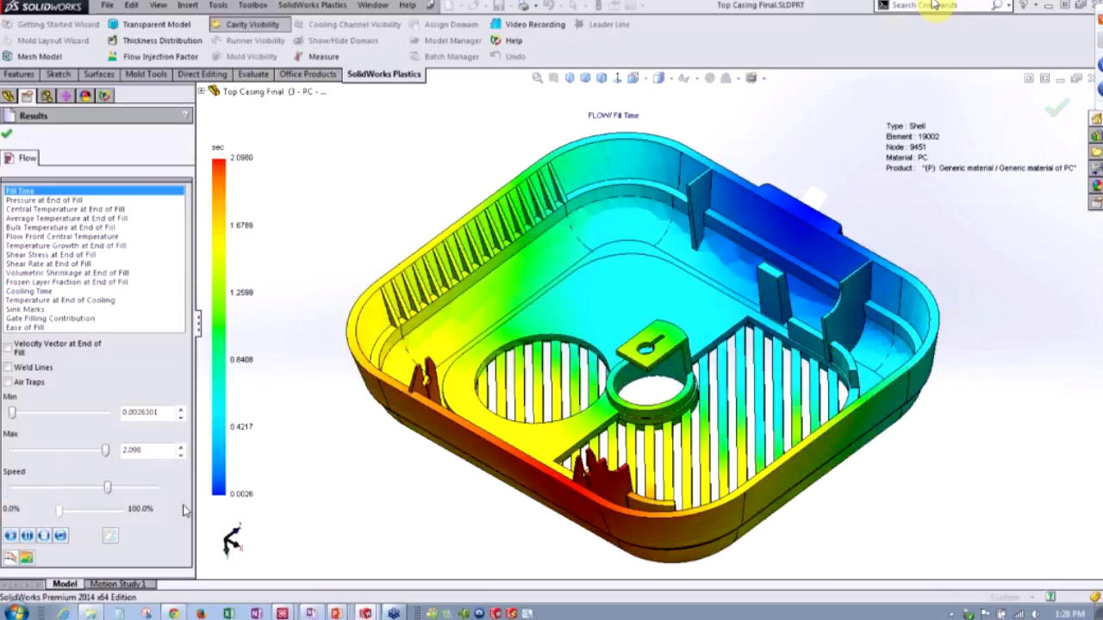
{"action": "left_click", "coordinate": [11, 535]}
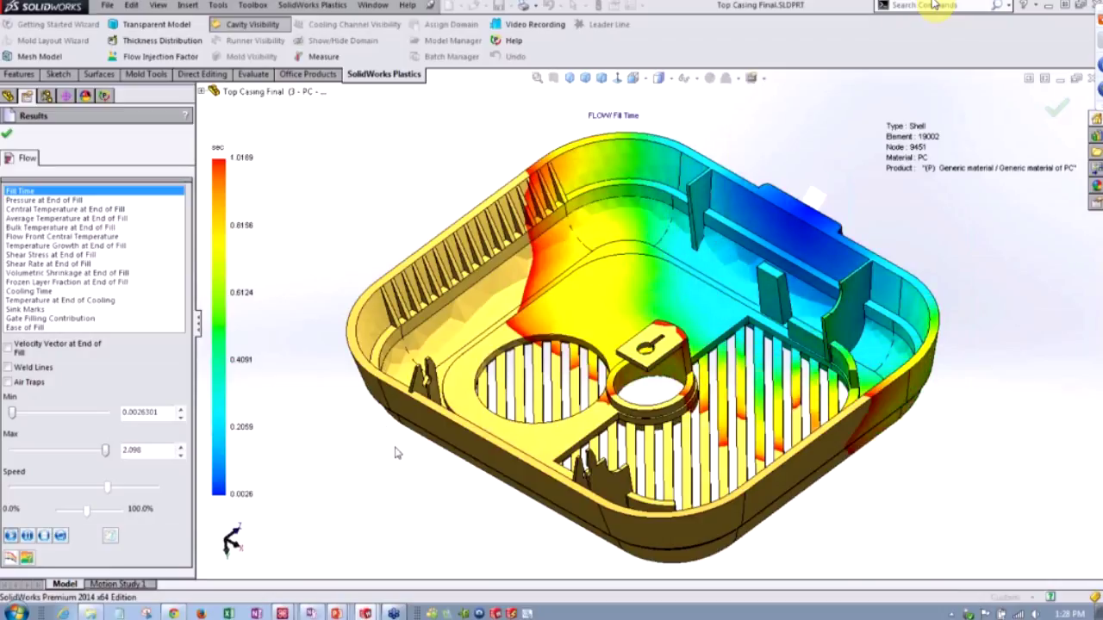
{"action": "middle_click_drag", "start_coordinate": [412, 484], "coordinate": [430, 504]}
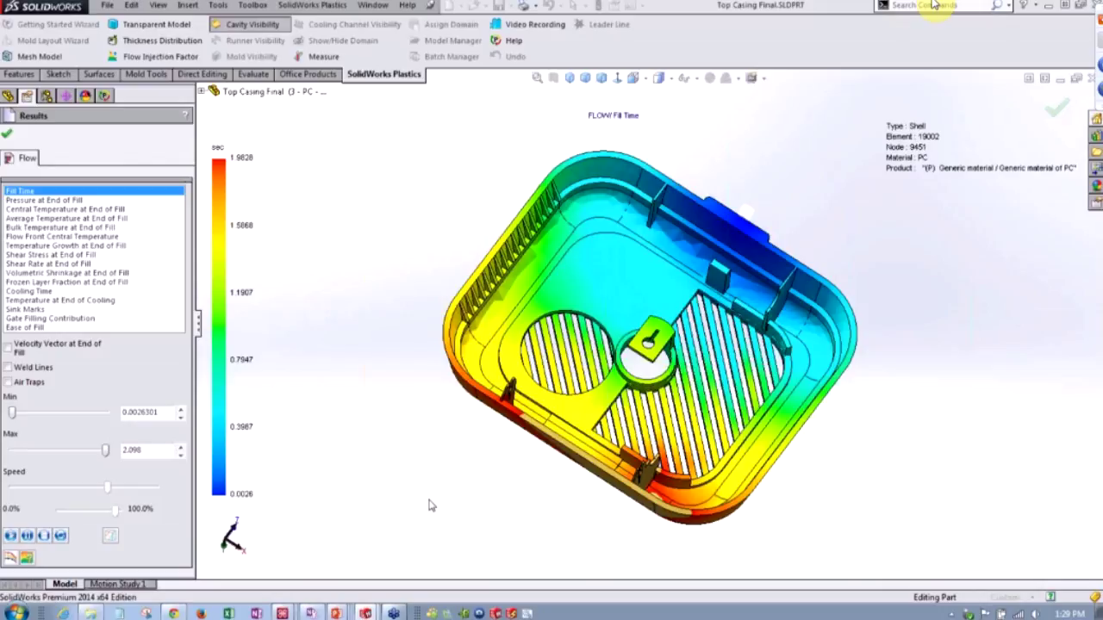
Show the weld lines on the Gate 1 casing, examine them in the transparent model and close the flow results
{"action": "left_click", "coordinate": [9, 367]}
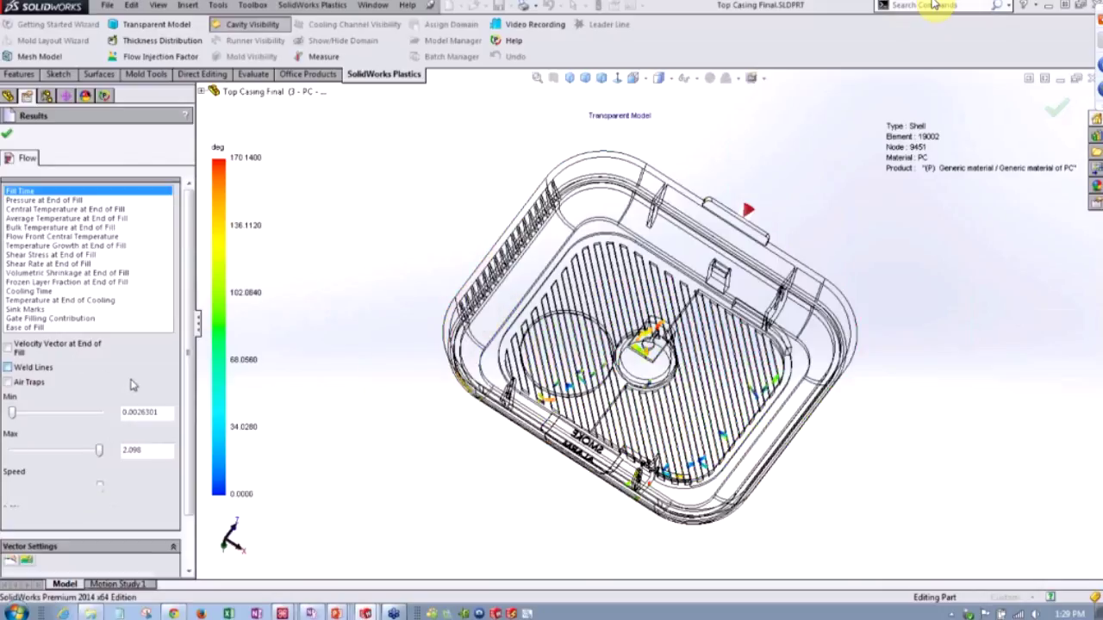
{"action": "middle_click_drag", "start_coordinate": [363, 389], "coordinate": [362, 353]}
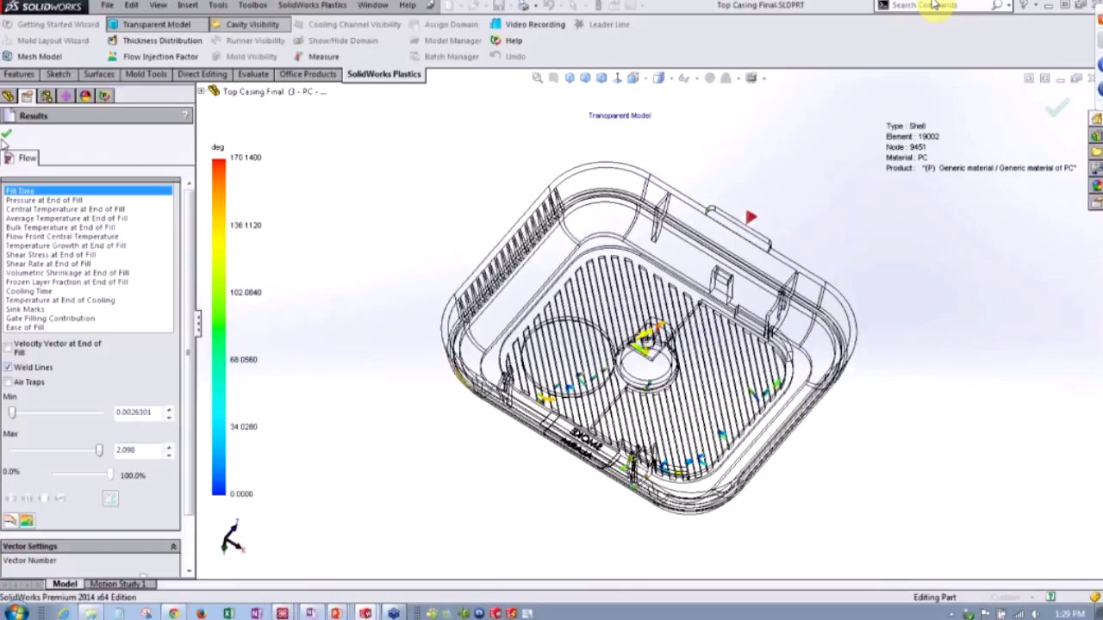
{"action": "key", "text": "Escape"}
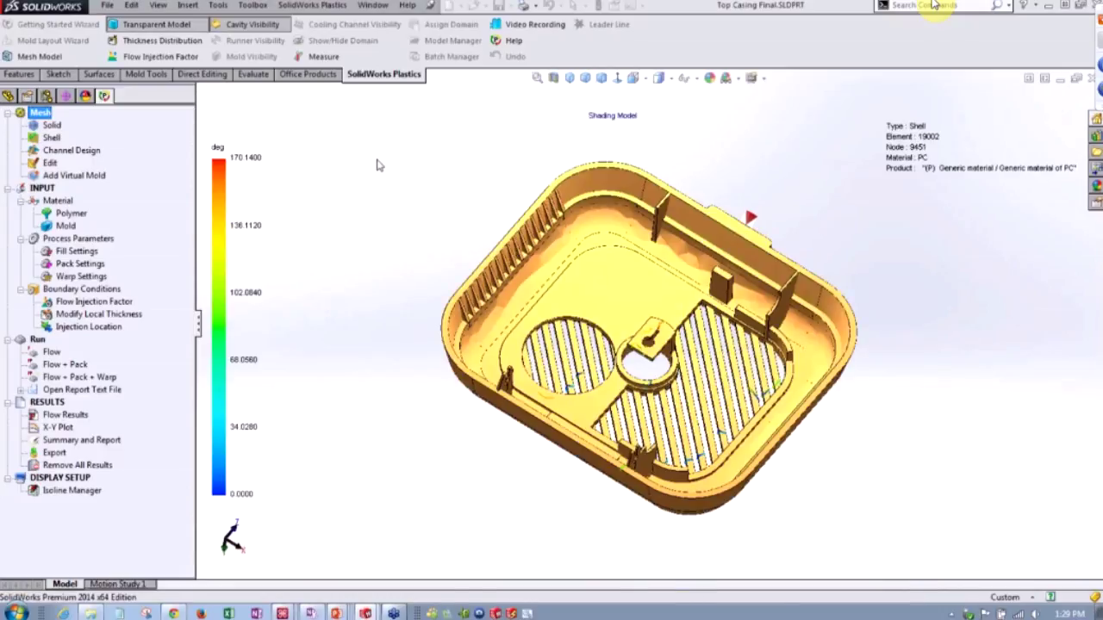
Activate the configuration "4 - PC - Gate 2" and reload its SolidWorks Plastics project
{"action": "left_click", "coordinate": [47, 96]}
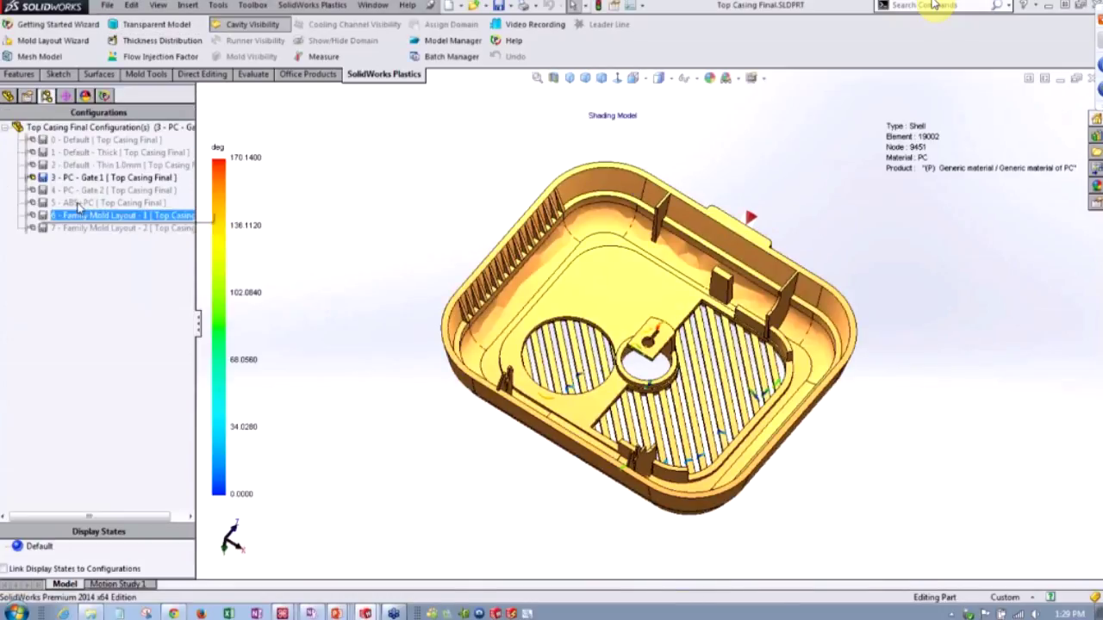
{"action": "left_click", "coordinate": [66, 191]}
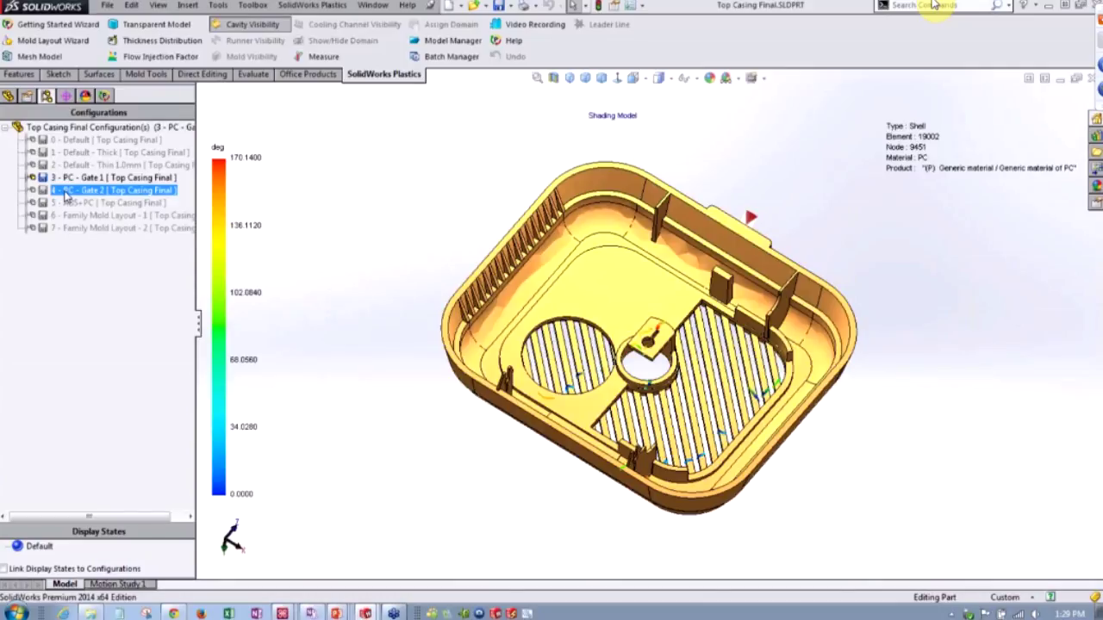
{"action": "double_click", "coordinate": [66, 192]}
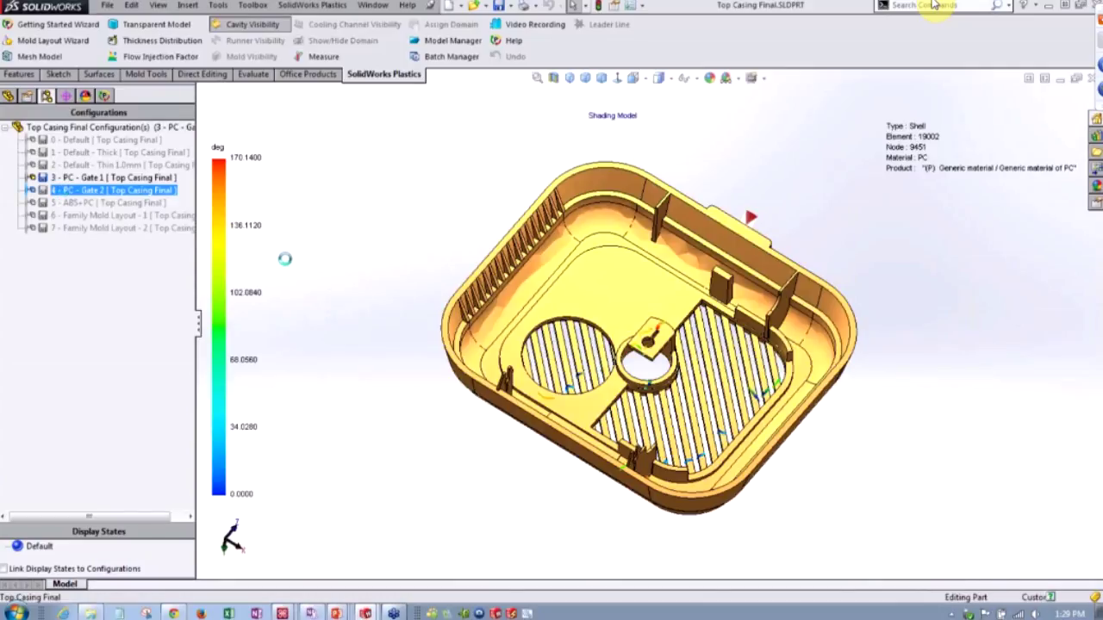
{"action": "key", "text": "Return"}
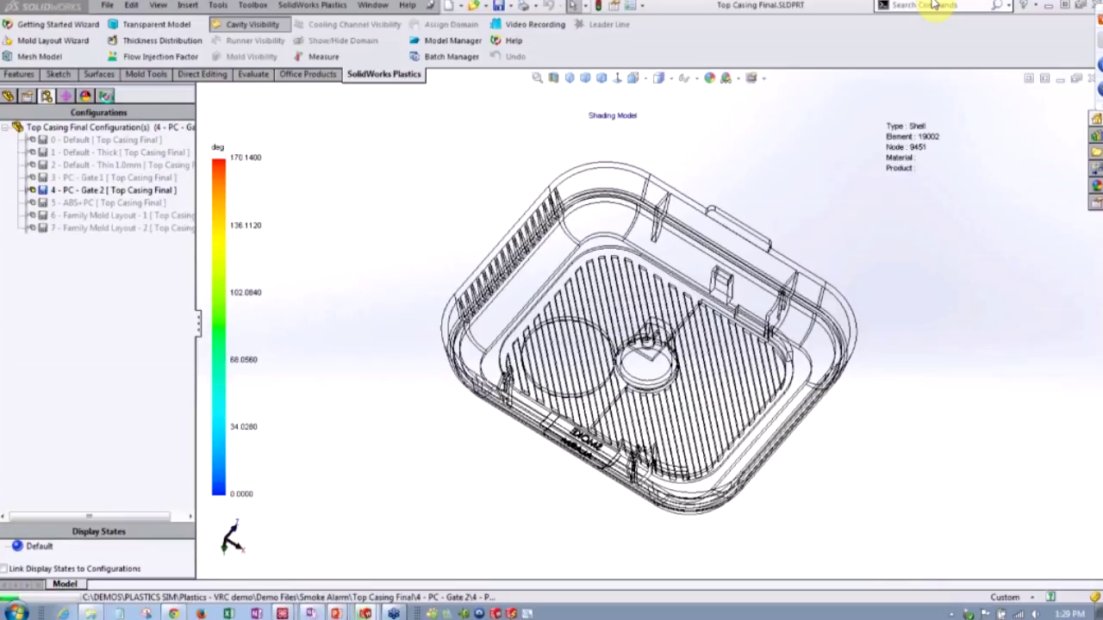
Turn on the cavity display and examine the Gate 2 injection location on the outer side wall near the corner
{"action": "left_click", "coordinate": [103, 96]}
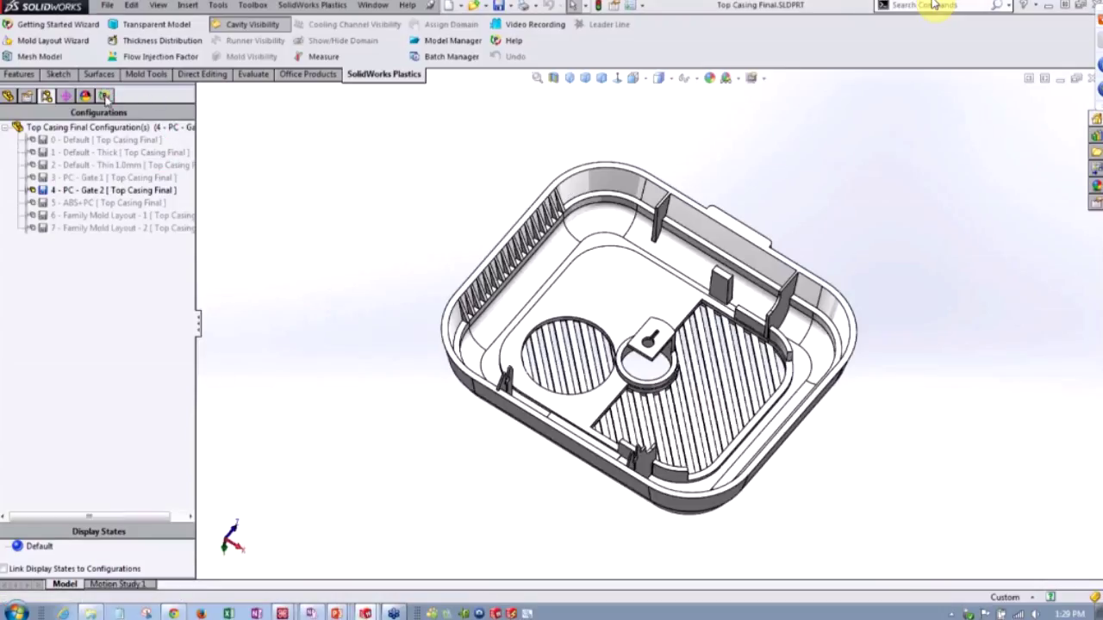
{"action": "left_click", "coordinate": [251, 24]}
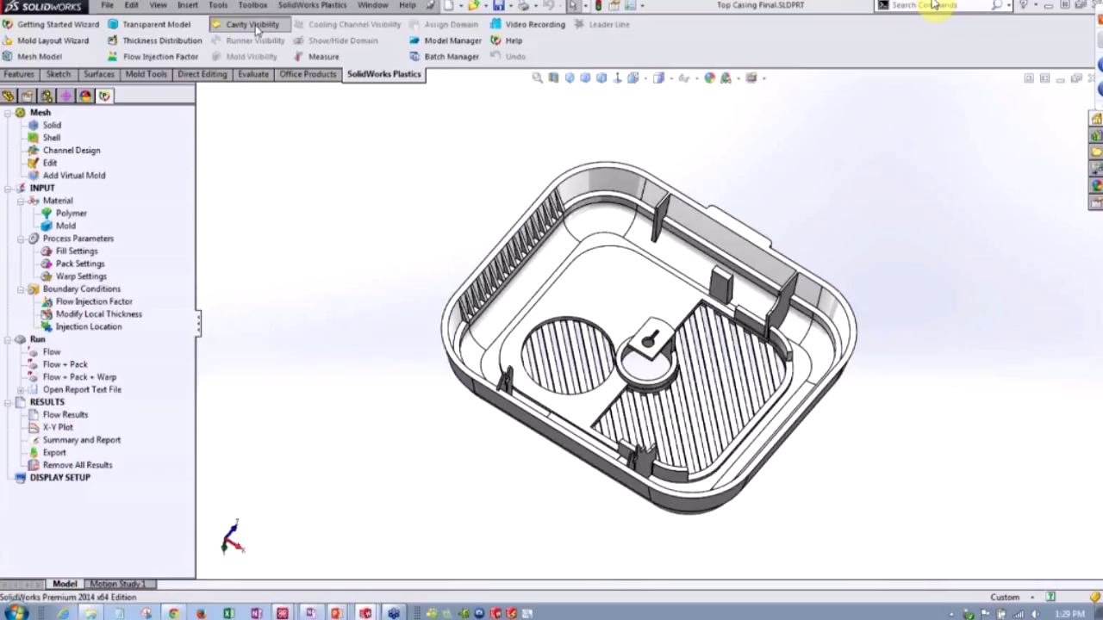
{"action": "middle_click_drag", "start_coordinate": [808, 362], "coordinate": [793, 413]}
{"action": "scroll", "coordinate": [790, 411], "scroll_direction": "down", "scroll_amount": 1}
{"action": "scroll", "coordinate": [788, 418], "scroll_direction": "down", "scroll_amount": 5}
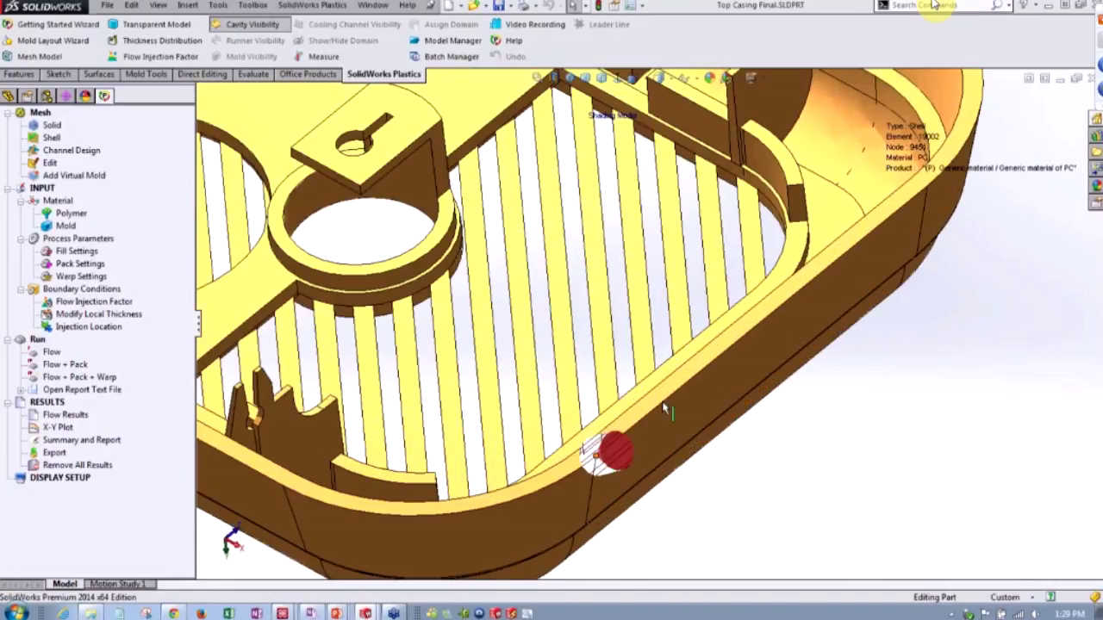
{"action": "scroll", "coordinate": [662, 392], "scroll_direction": "up", "scroll_amount": 4}
{"action": "scroll", "coordinate": [660, 128], "scroll_direction": "up", "scroll_amount": 2}
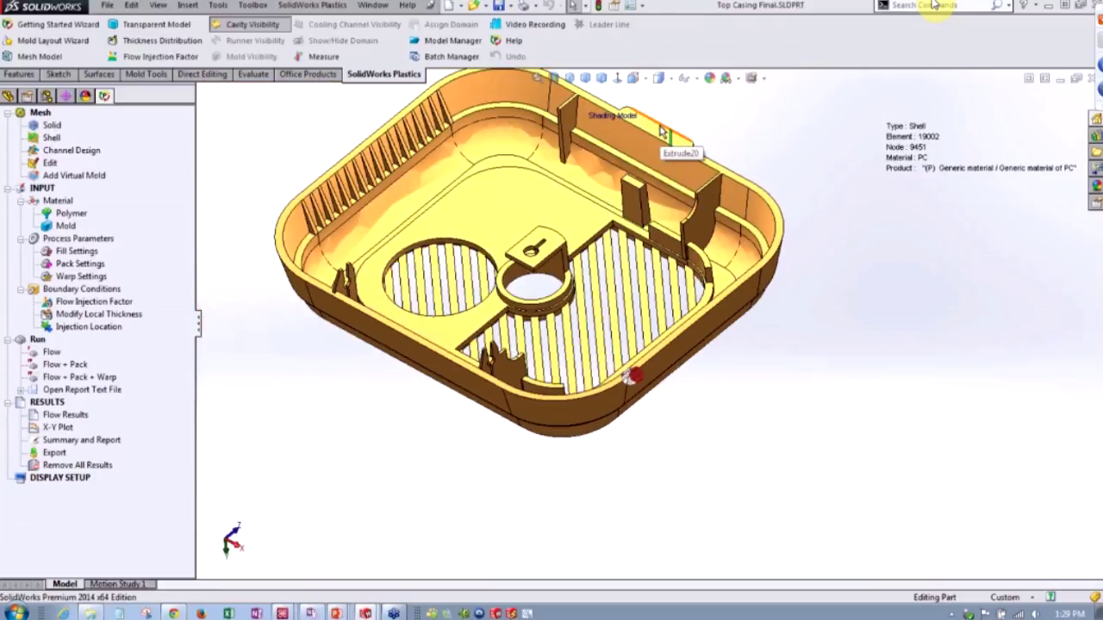
{"action": "scroll", "coordinate": [638, 395], "scroll_direction": "down", "scroll_amount": 5}
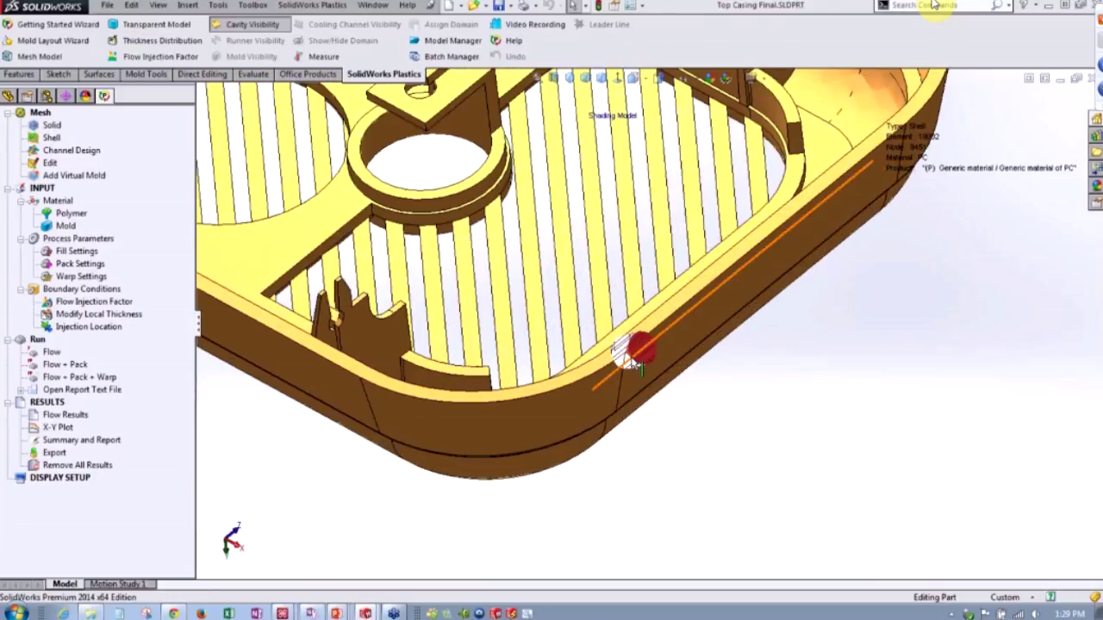
{"action": "scroll", "coordinate": [535, 392], "scroll_direction": "up", "scroll_amount": 5}
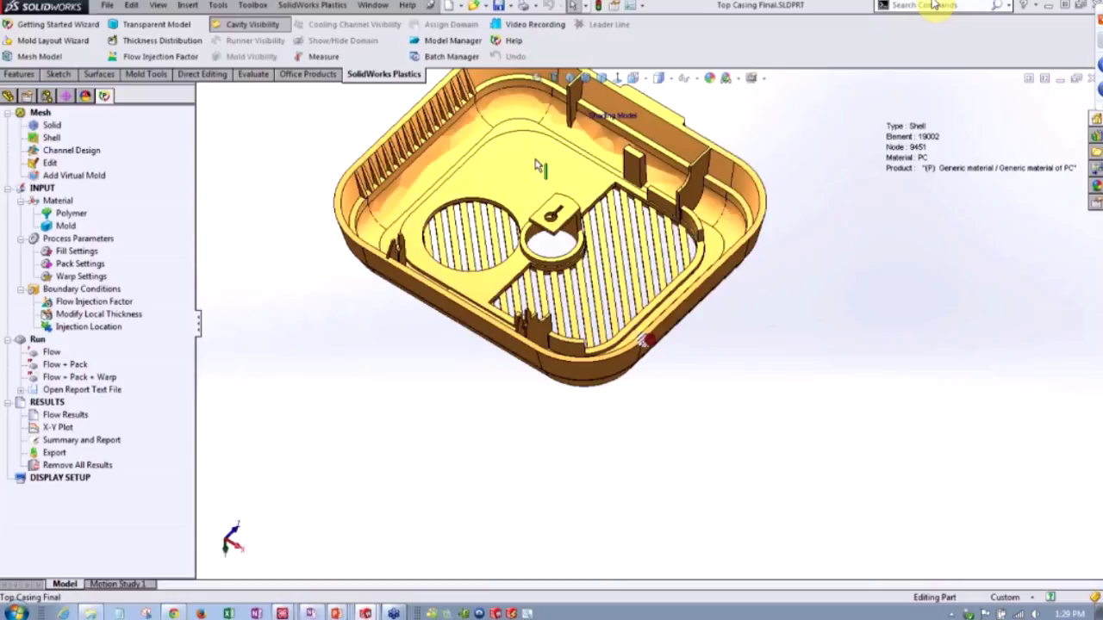
Examine the animated Fill Time plot of the Gate 2 configuration over the whole casing
{"action": "scroll", "coordinate": [536, 166], "scroll_direction": "down", "scroll_amount": 2}
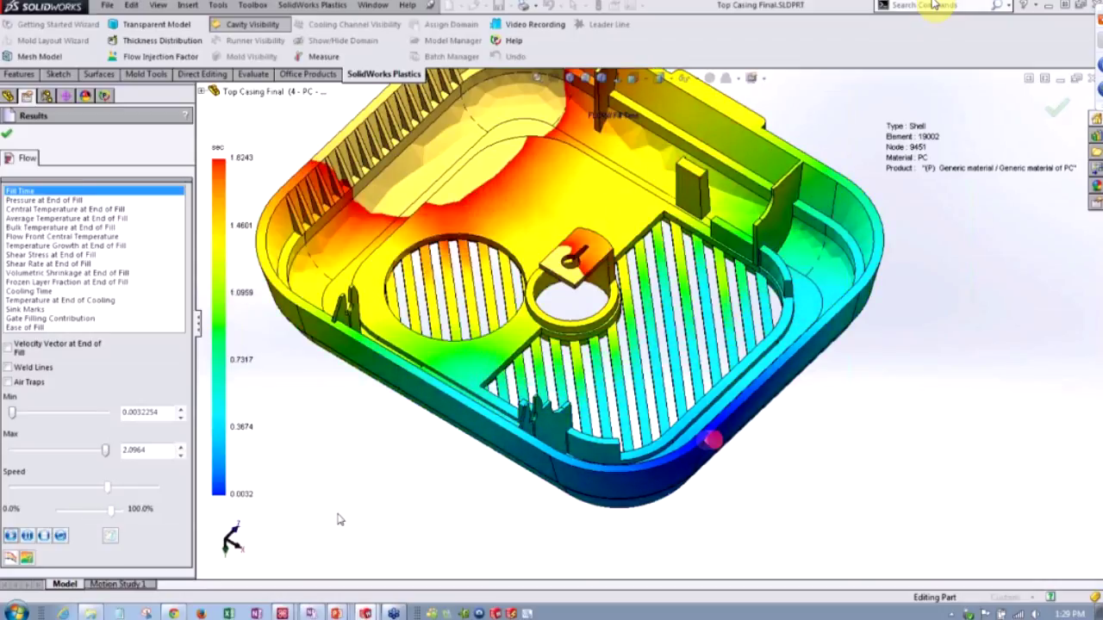
{"action": "scroll", "coordinate": [344, 517], "scroll_direction": "up", "scroll_amount": 3}
{"action": "scroll", "coordinate": [564, 235], "scroll_direction": "down", "scroll_amount": 2}
{"action": "mouse_move", "coordinate": [580, 298]}
{"action": "middle_mouse_down"}
{"action": "mouse_move", "coordinate": [586, 263]}
{"action": "mouse_move", "coordinate": [585, 282]}
{"action": "middle_mouse_up"}
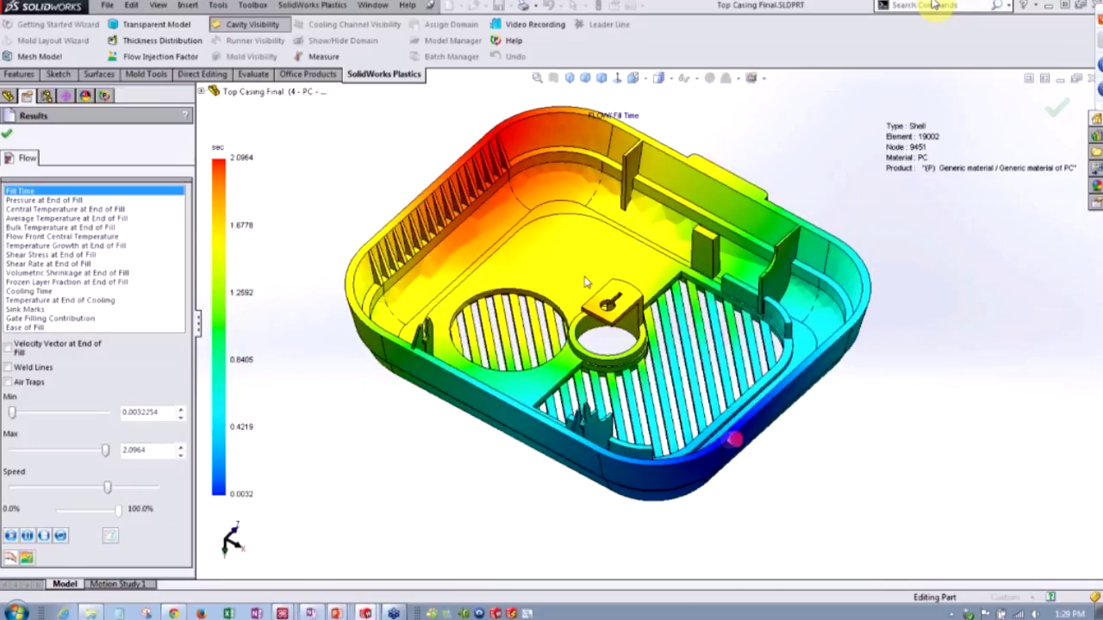
Close the Gate 2 flow results, activate the configuration "5 - ABS+PC" and reload its SolidWorks Plastics project
{"action": "left_click", "coordinate": [6, 137]}
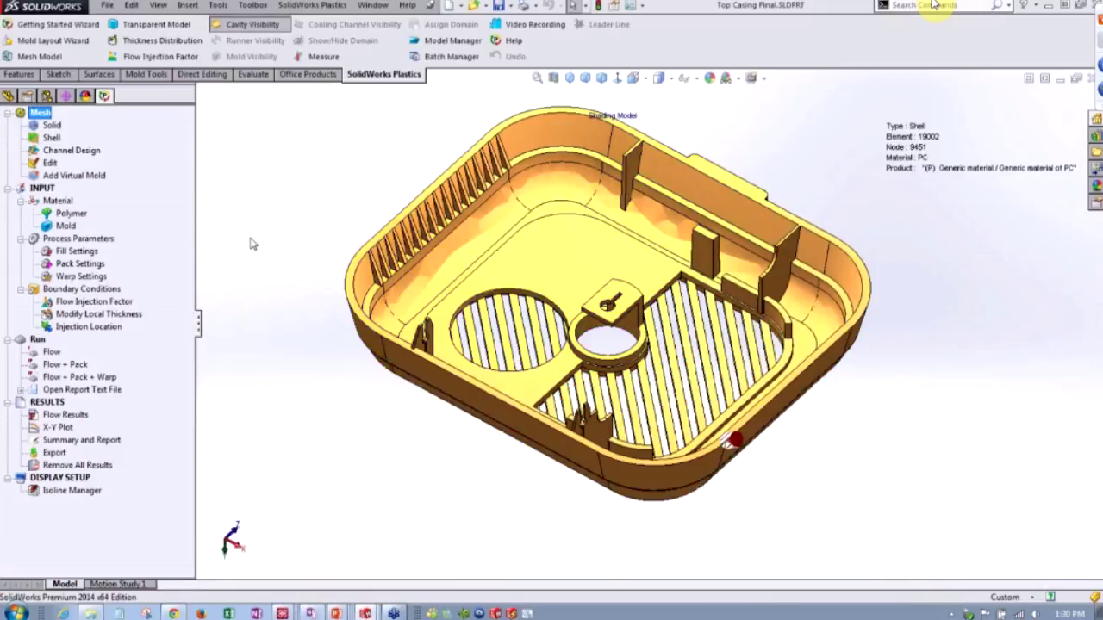
{"action": "middle_click_drag", "start_coordinate": [566, 326], "coordinate": [575, 318]}
{"action": "left_click", "coordinate": [46, 95]}
{"action": "left_click", "coordinate": [48, 202]}
{"action": "double_click", "coordinate": [49, 203]}
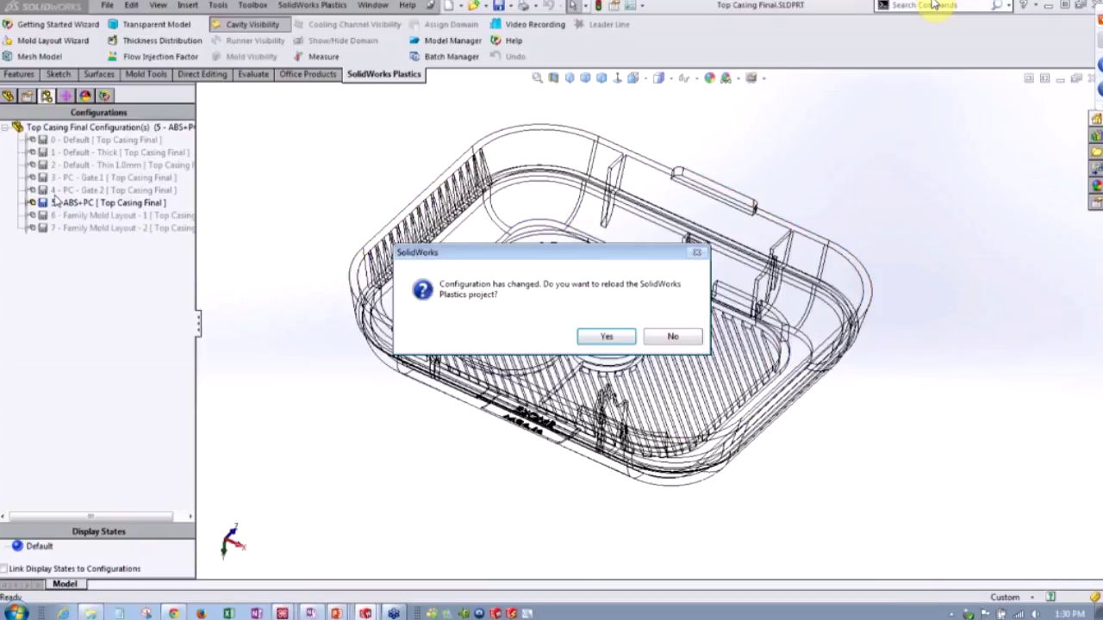
{"action": "left_click", "coordinate": [604, 337]}
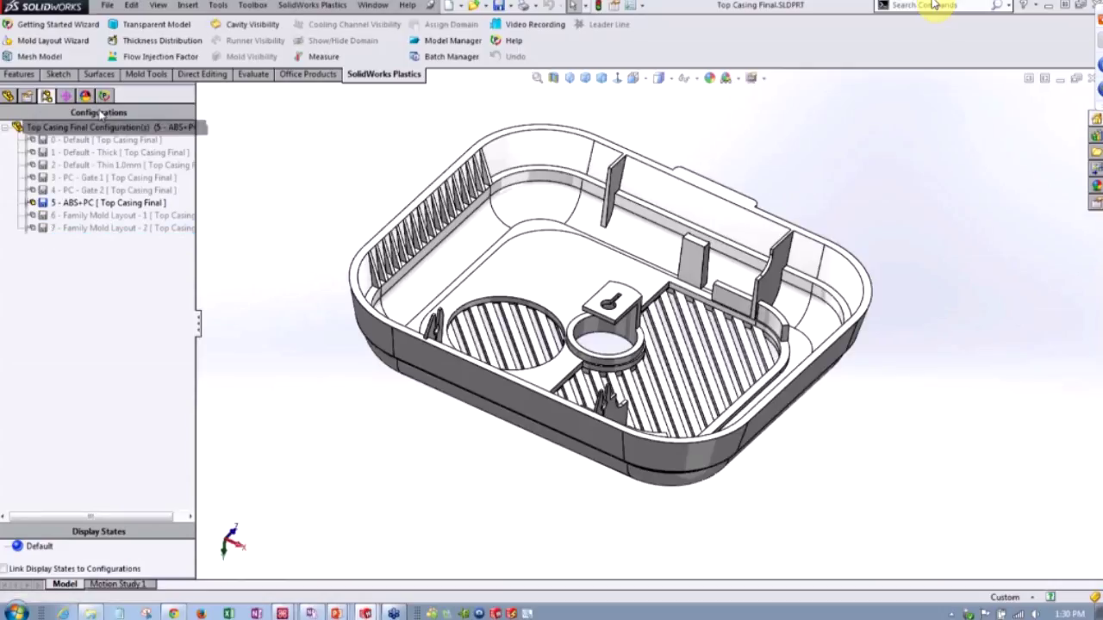
Open the flow results of the ABS+PC casing, play the Fill Time animation and close the results
{"action": "left_click", "coordinate": [105, 96]}
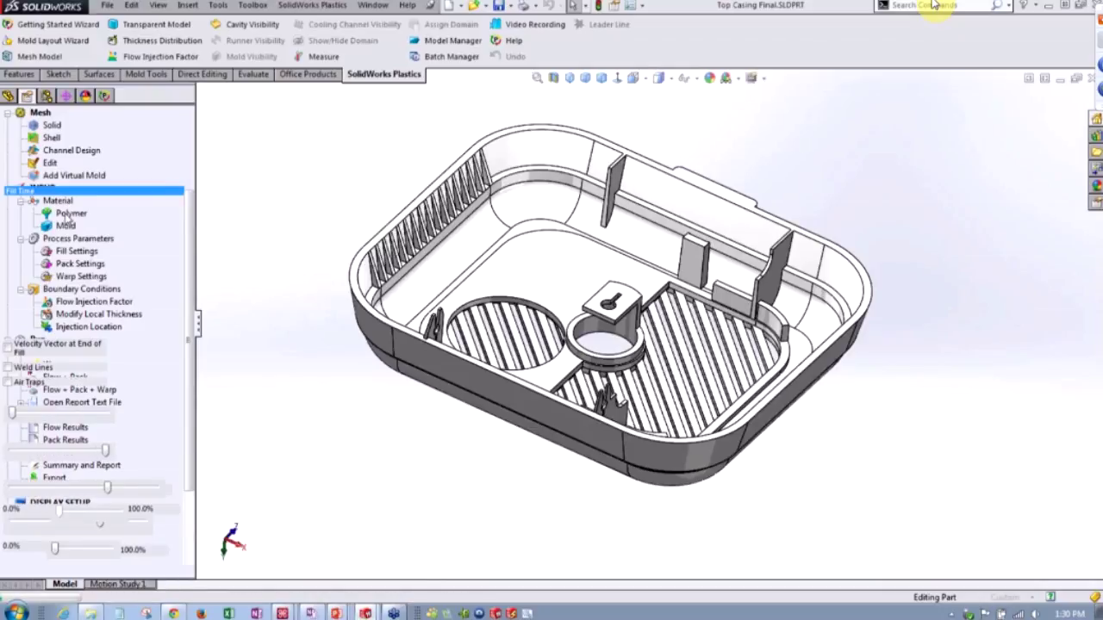
{"action": "middle_click_drag", "start_coordinate": [294, 176], "coordinate": [320, 215]}
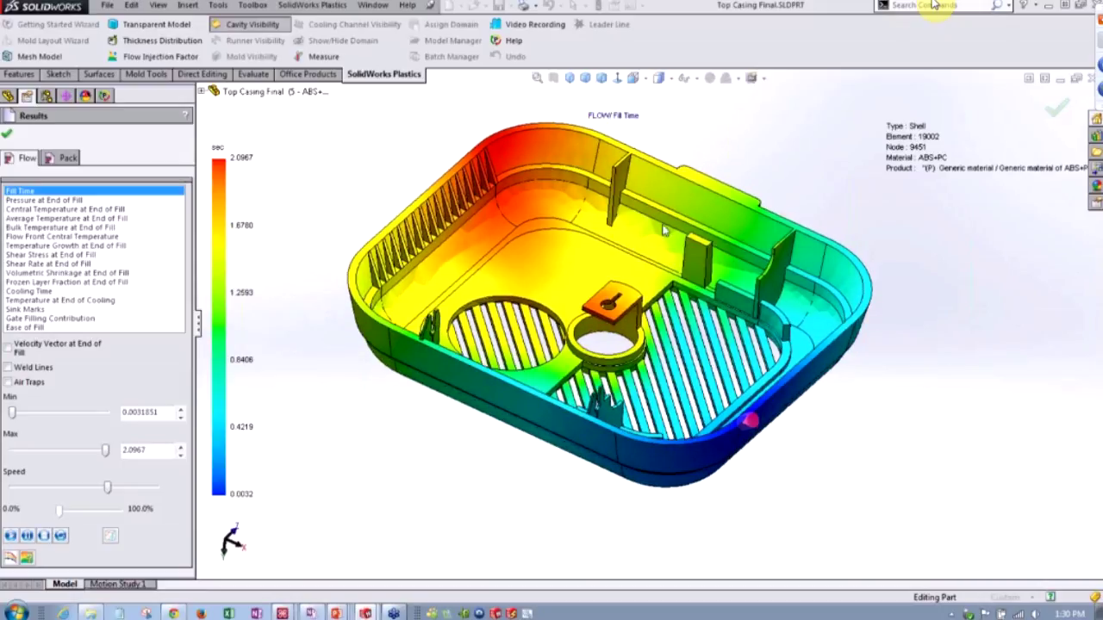
{"action": "left_click", "coordinate": [11, 536]}
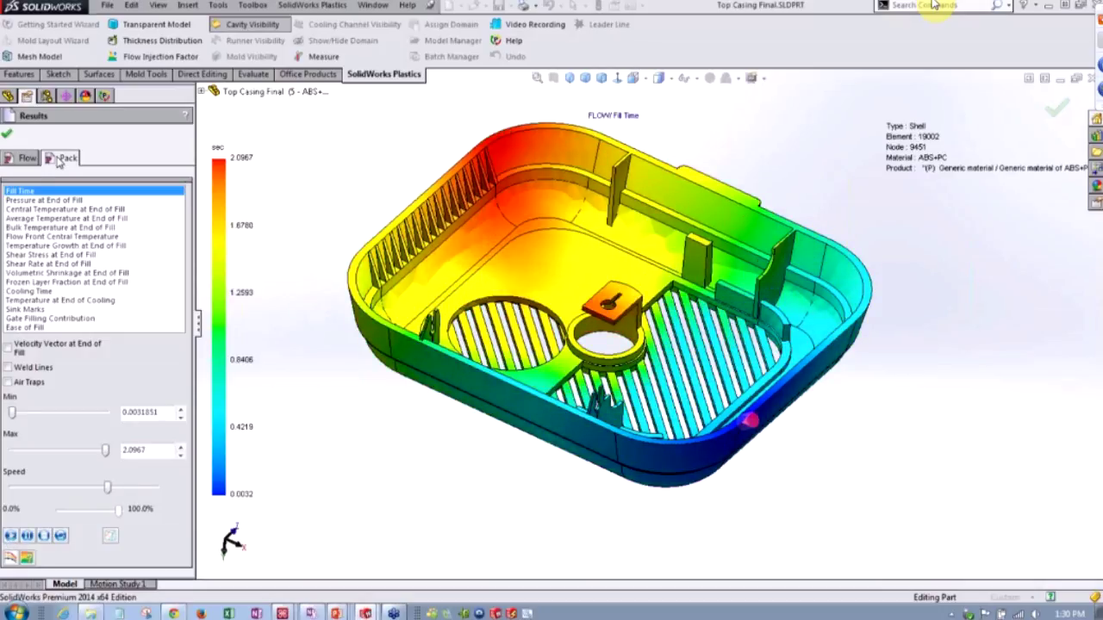
{"action": "left_click", "coordinate": [7, 135]}
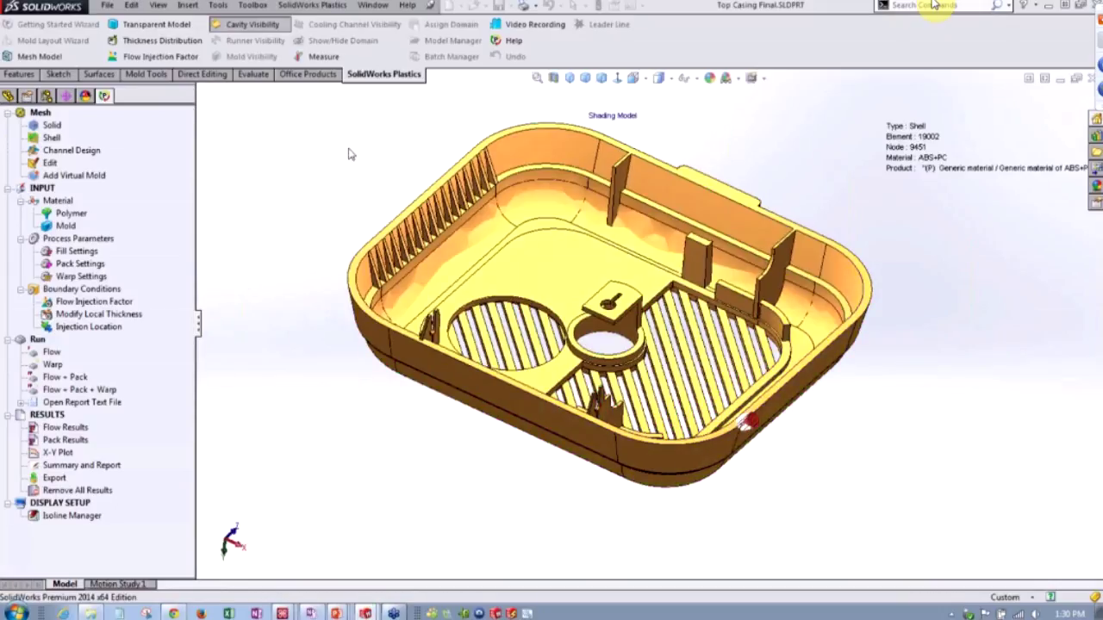
Switch to the slide show, advance to the SolidWorks Plastics Premium slide and return to SolidWorks
{"action": "key", "text": "alt+Tab"}
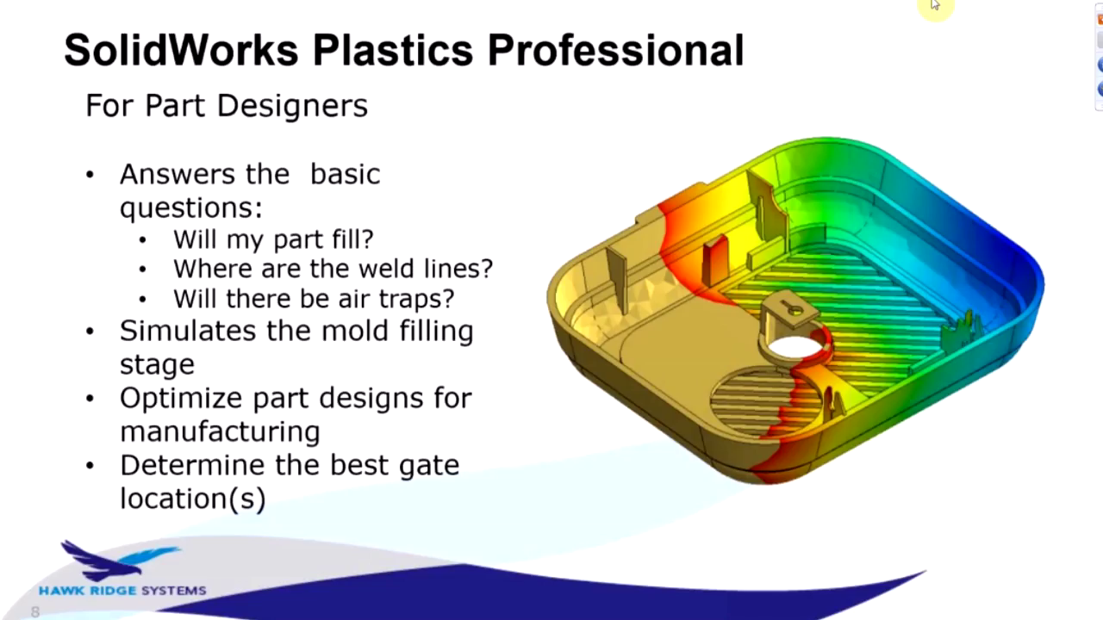
{"action": "key", "text": "Right"}
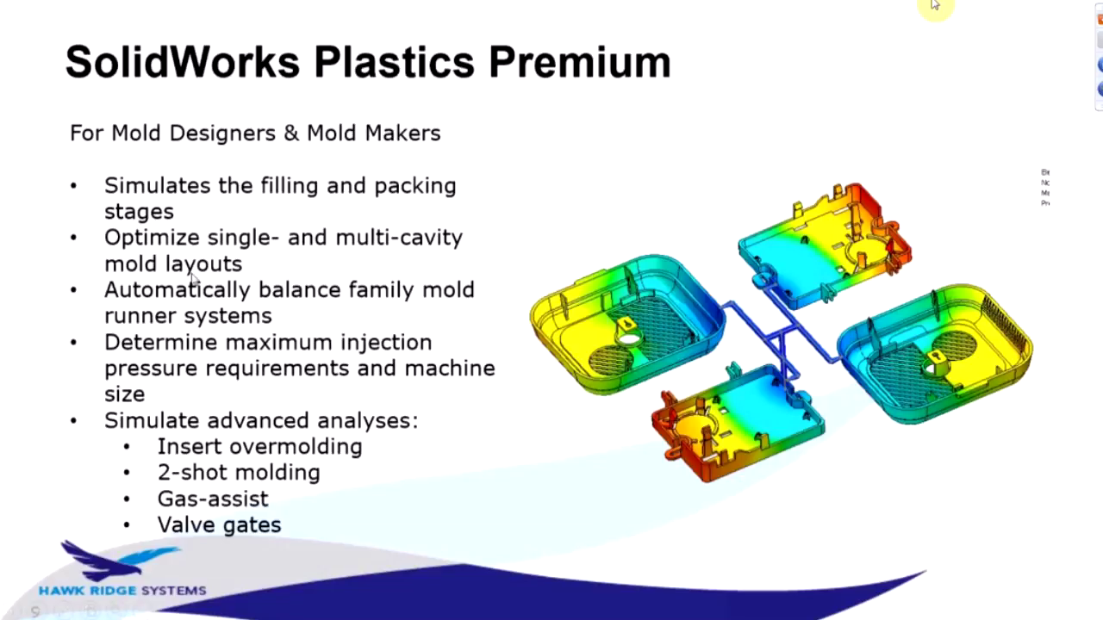
{"action": "key", "text": "alt+Tab"}
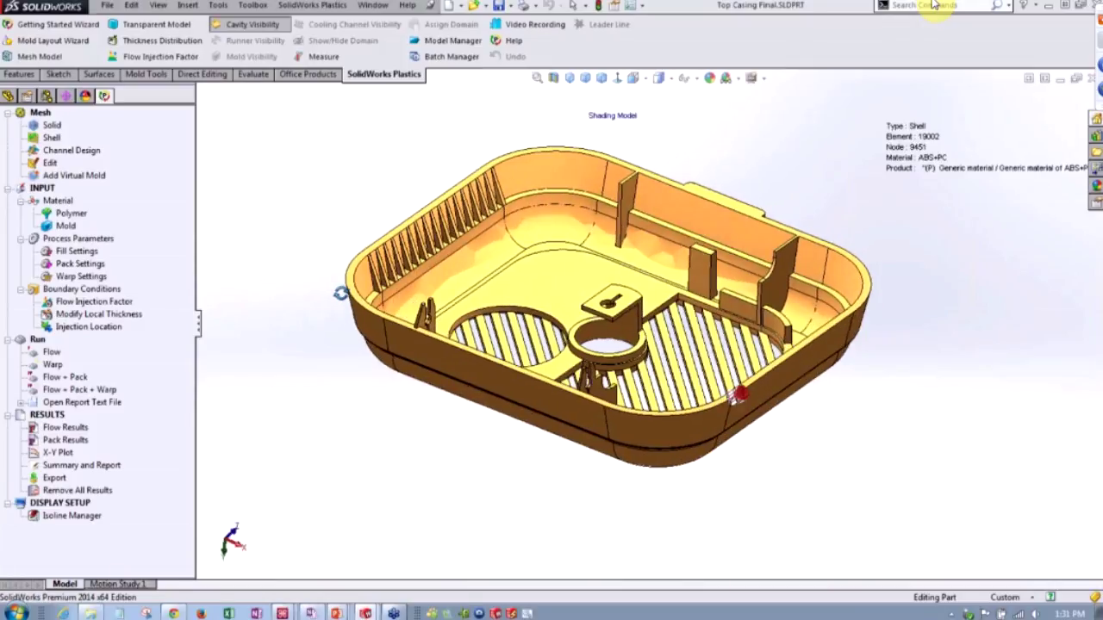
Check the pack settings, cancel them unchanged and open the pack results of the ABS+PC casing
{"action": "double_click", "coordinate": [80, 263]}
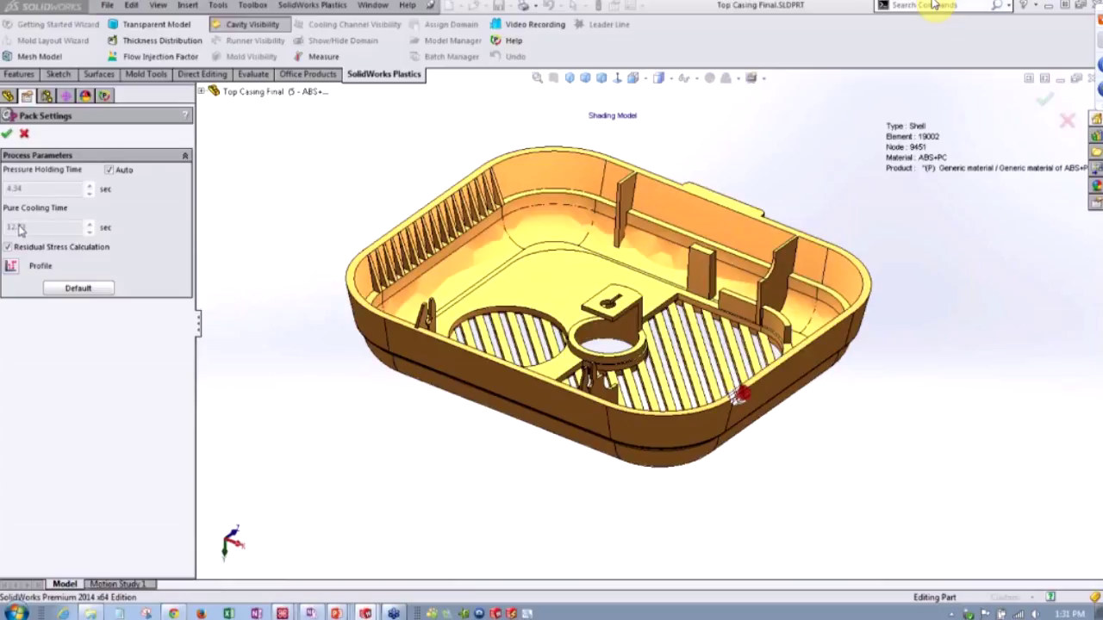
{"action": "left_click", "coordinate": [25, 135]}
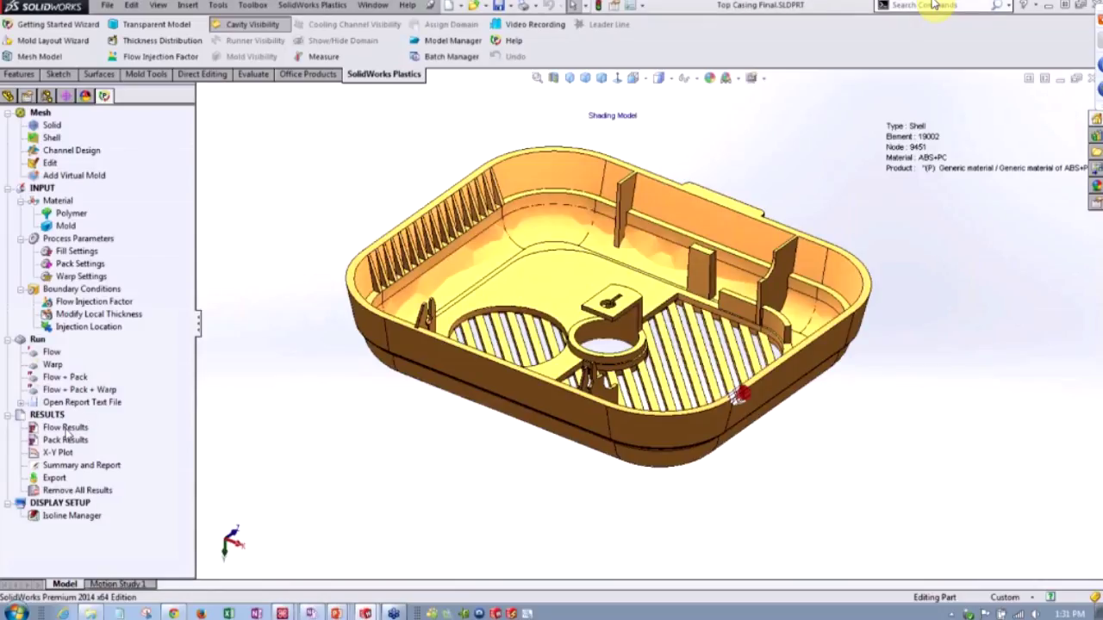
{"action": "left_click", "coordinate": [102, 430]}
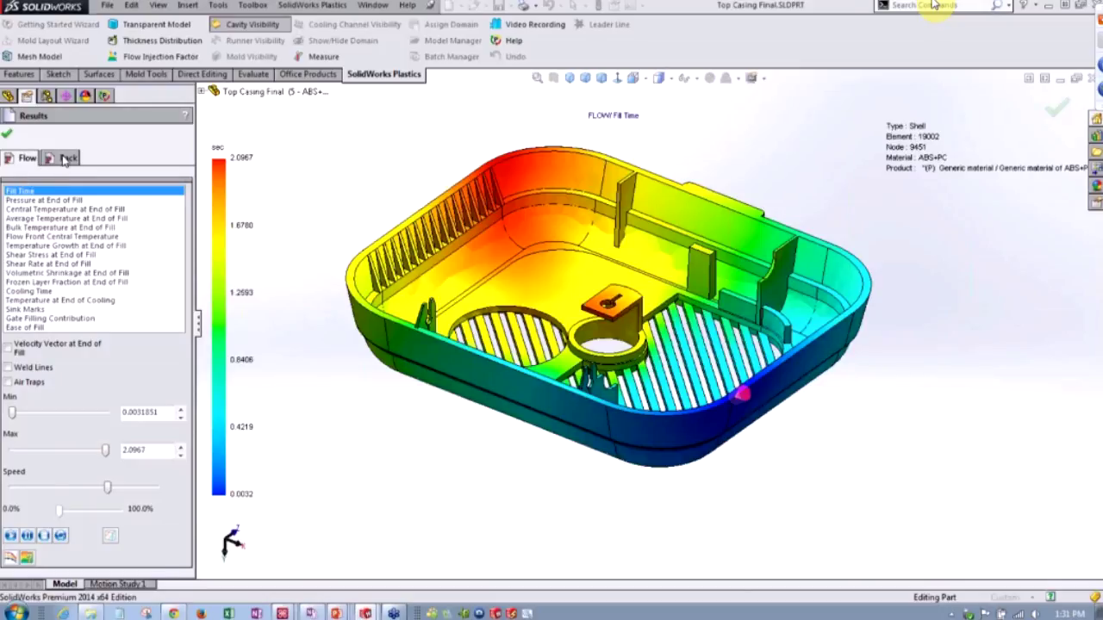
{"action": "left_click", "coordinate": [67, 158]}
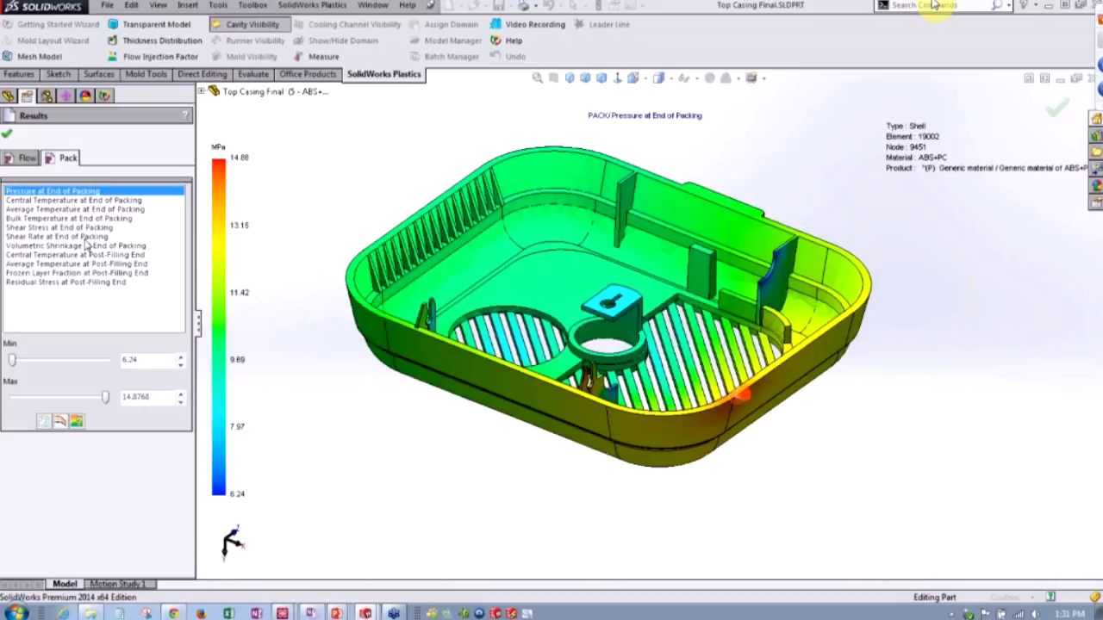
Examine the pack plots for central temperature at End of Packing and Post-Filling End, pressure at End of Packing, and residual stress
{"action": "left_click", "coordinate": [45, 201]}
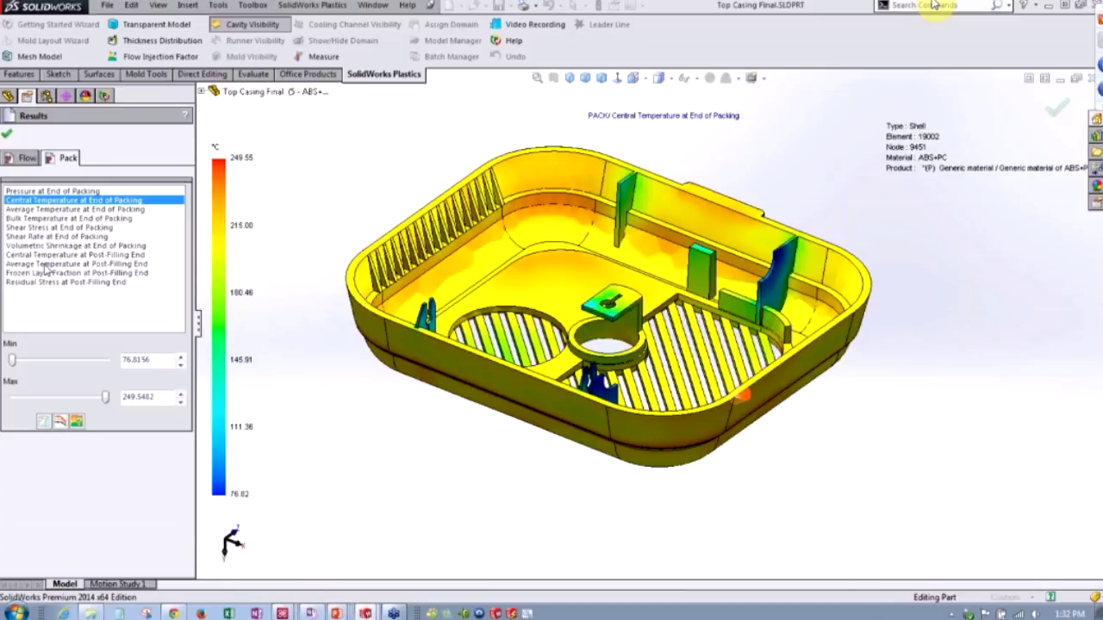
{"action": "left_click", "coordinate": [48, 256]}
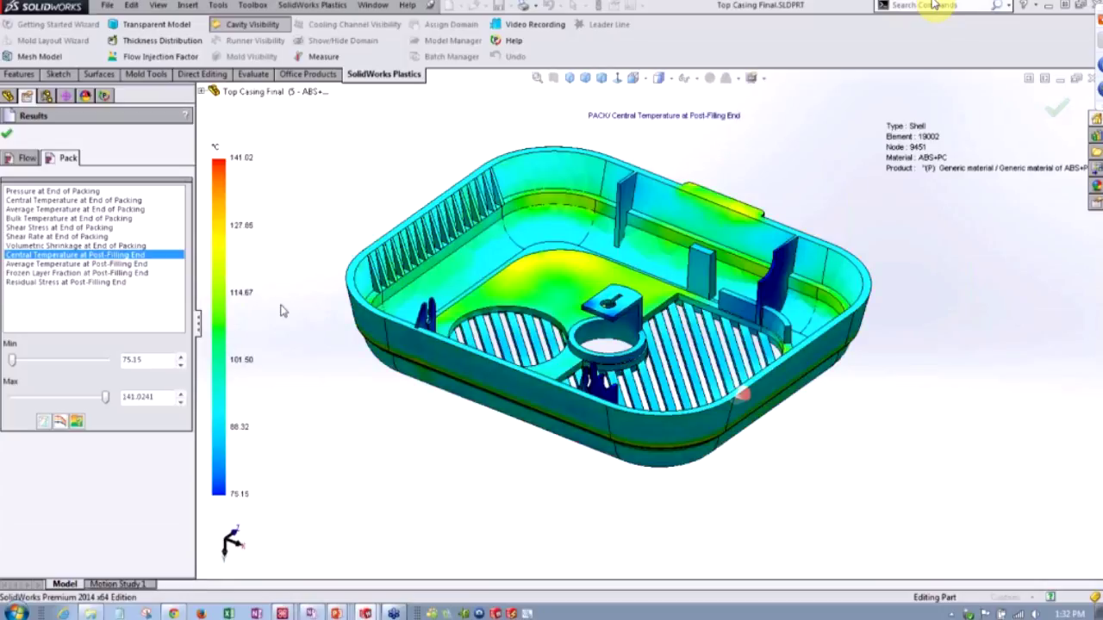
{"action": "left_click", "coordinate": [36, 192]}
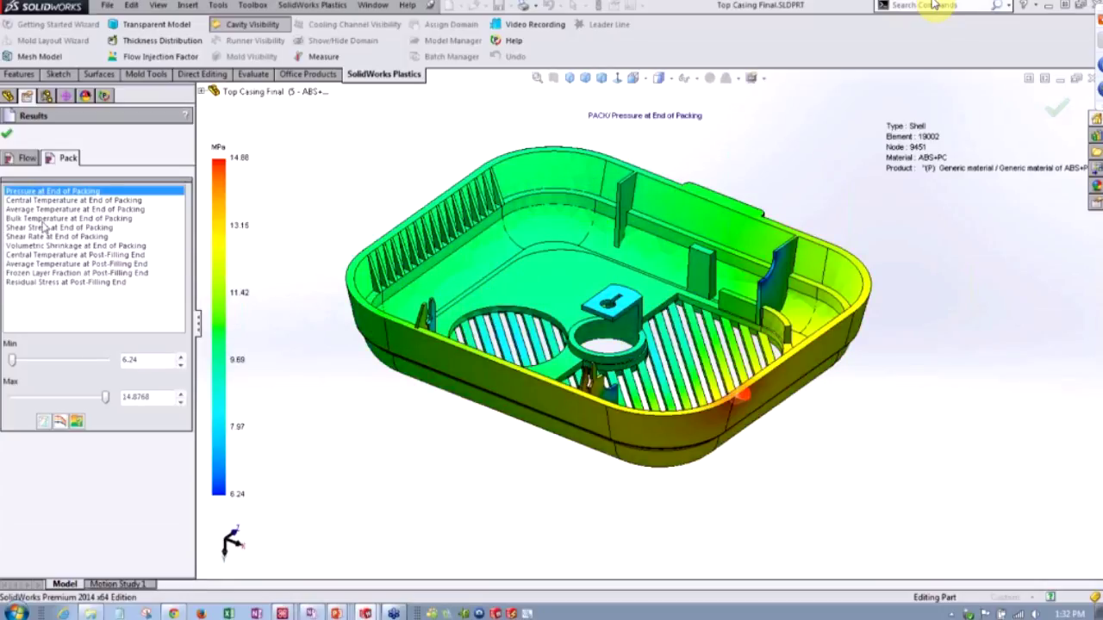
{"action": "left_click", "coordinate": [52, 282]}
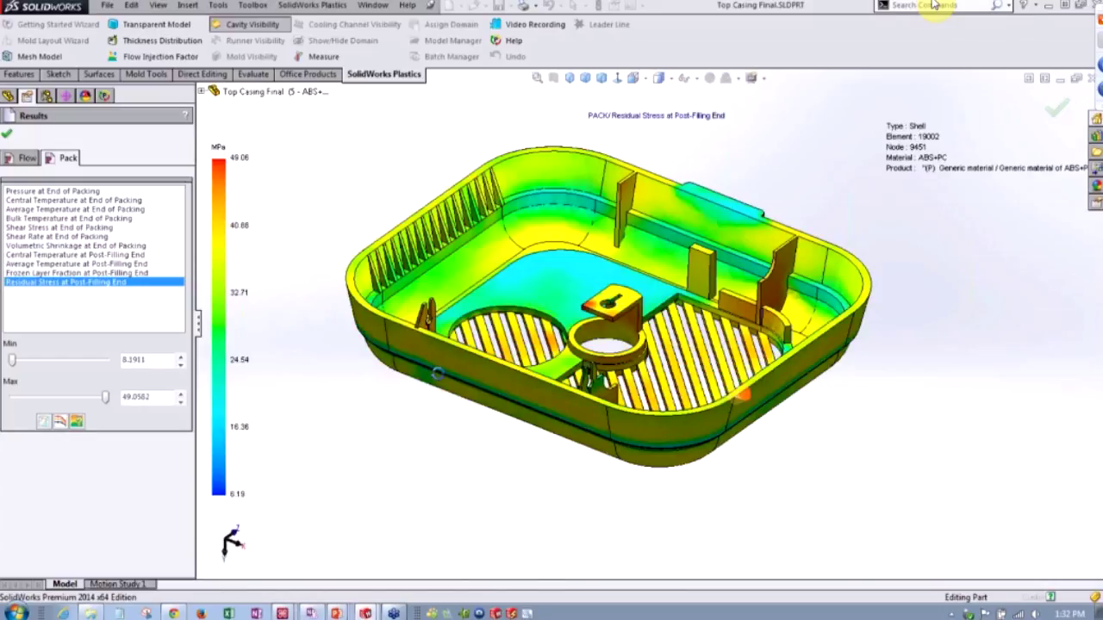
{"action": "middle_click_drag", "start_coordinate": [438, 372], "coordinate": [648, 326]}
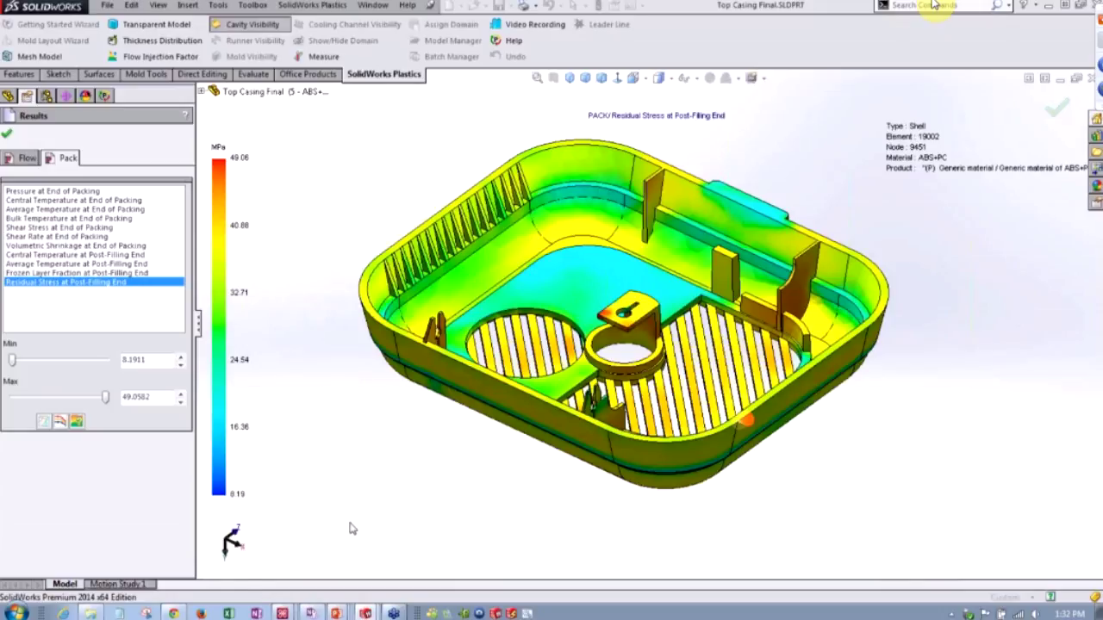
Compare the Volumetric Shrinkage at End of Packing plot with the flow results' Volumetric Shrinkage at End of Fill plot
{"action": "left_click", "coordinate": [31, 247]}
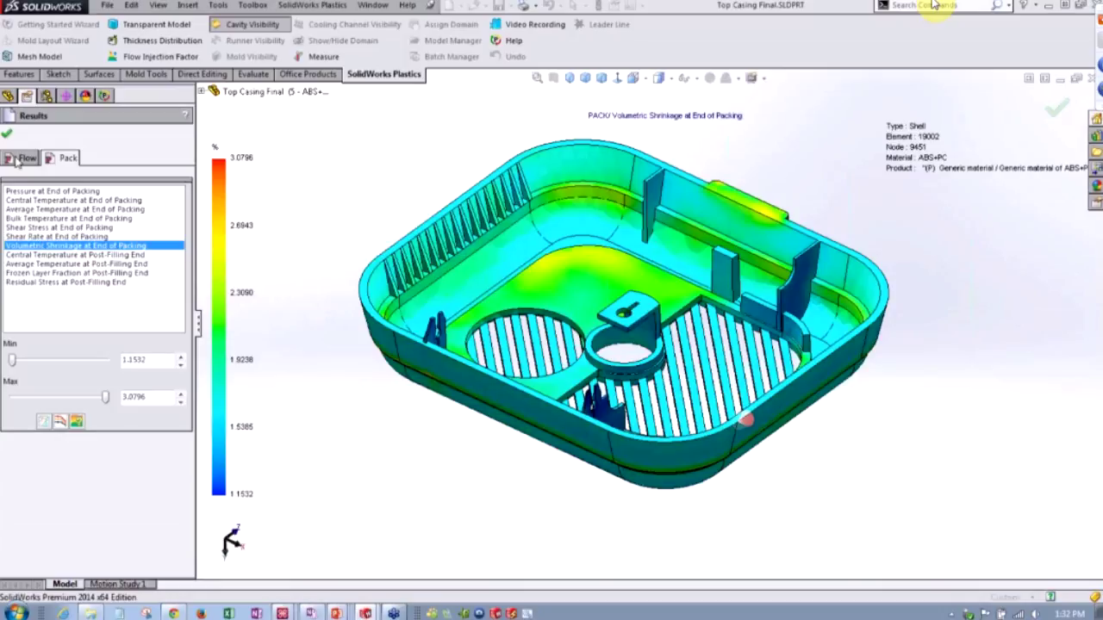
{"action": "left_click", "coordinate": [17, 159]}
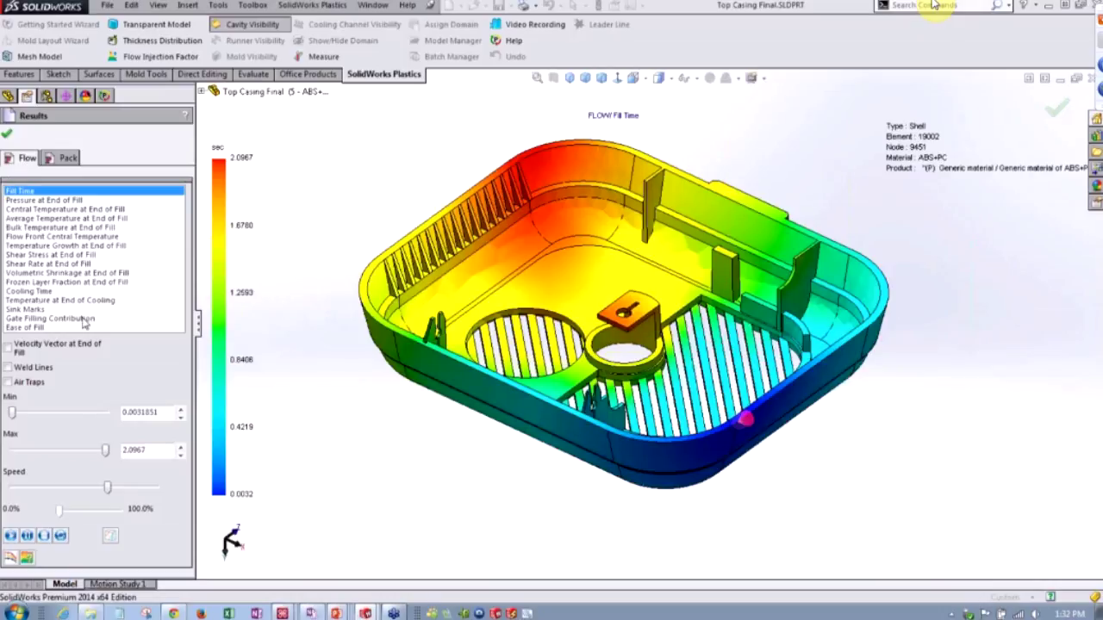
{"action": "left_click", "coordinate": [31, 273]}
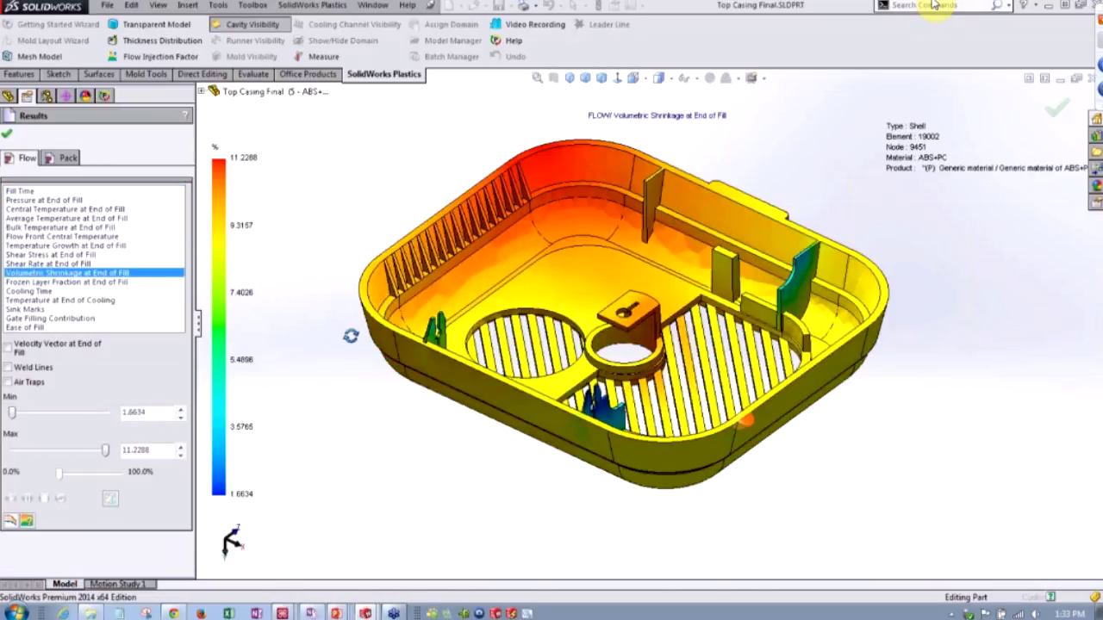
{"action": "middle_click_drag", "start_coordinate": [349, 336], "coordinate": [343, 313]}
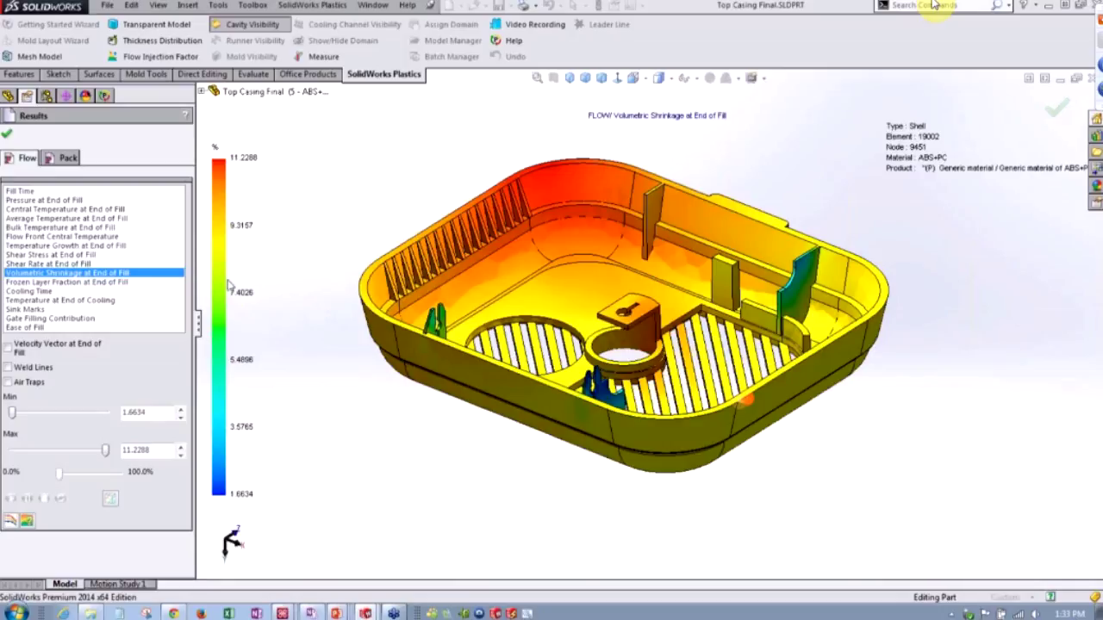
{"action": "middle_click_drag", "start_coordinate": [337, 191], "coordinate": [531, 312]}
Return to the pack results and examine Volumetric Shrinkage at End of Packing across the casing's floor, ribs and walls
{"action": "left_click", "coordinate": [68, 158]}
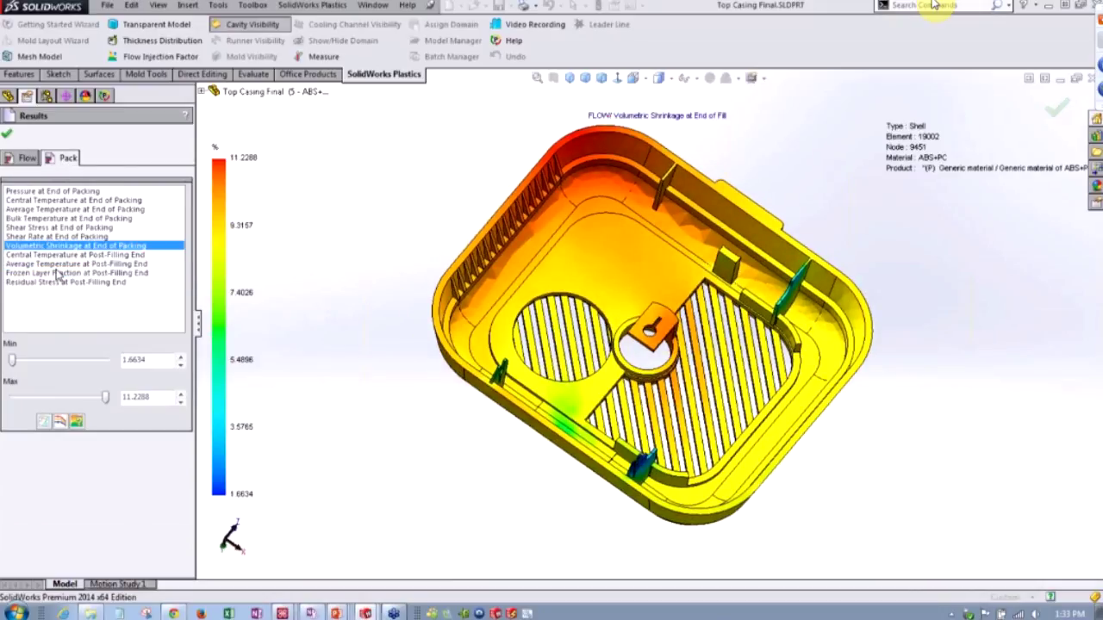
{"action": "middle_click_drag", "start_coordinate": [382, 356], "coordinate": [247, 359]}
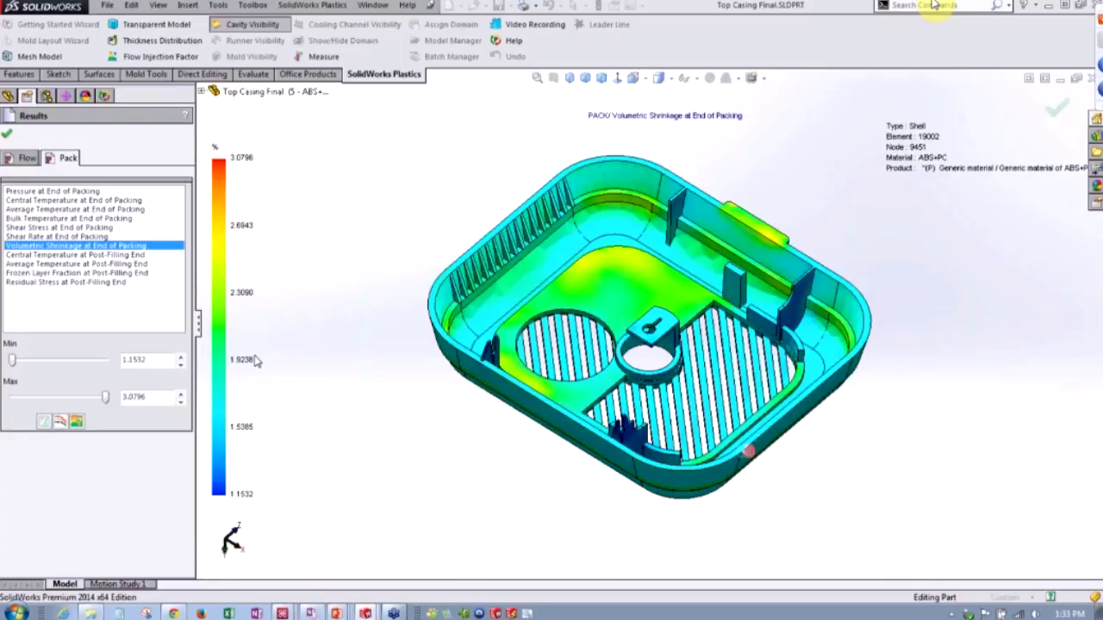
{"action": "middle_click_drag", "start_coordinate": [409, 381], "coordinate": [409, 361]}
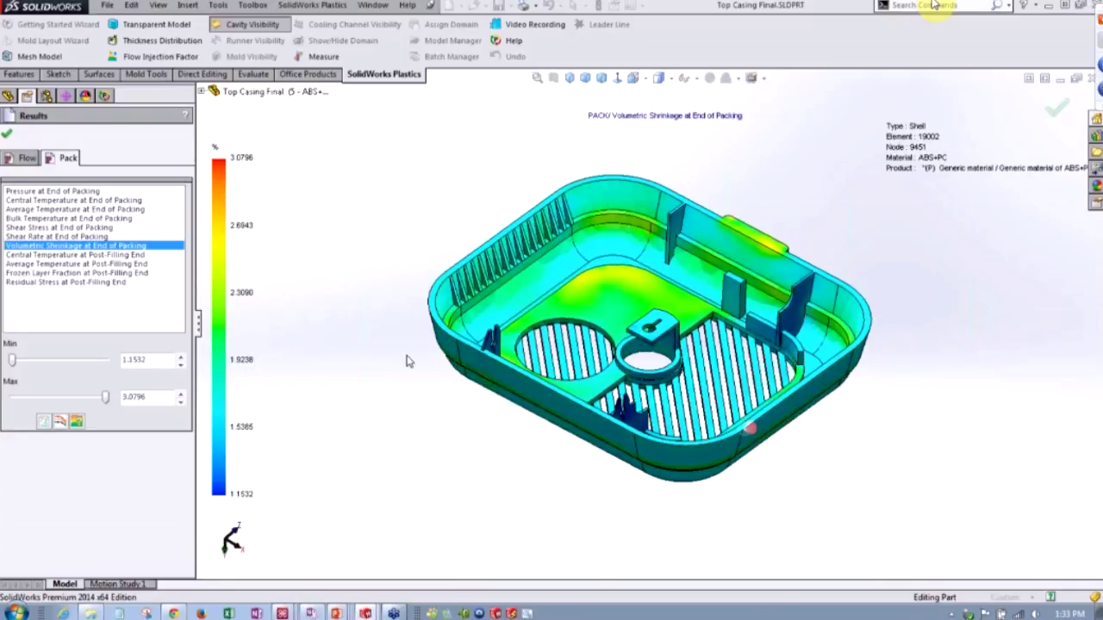
{"action": "scroll", "coordinate": [669, 315], "scroll_direction": "down", "scroll_amount": 1}
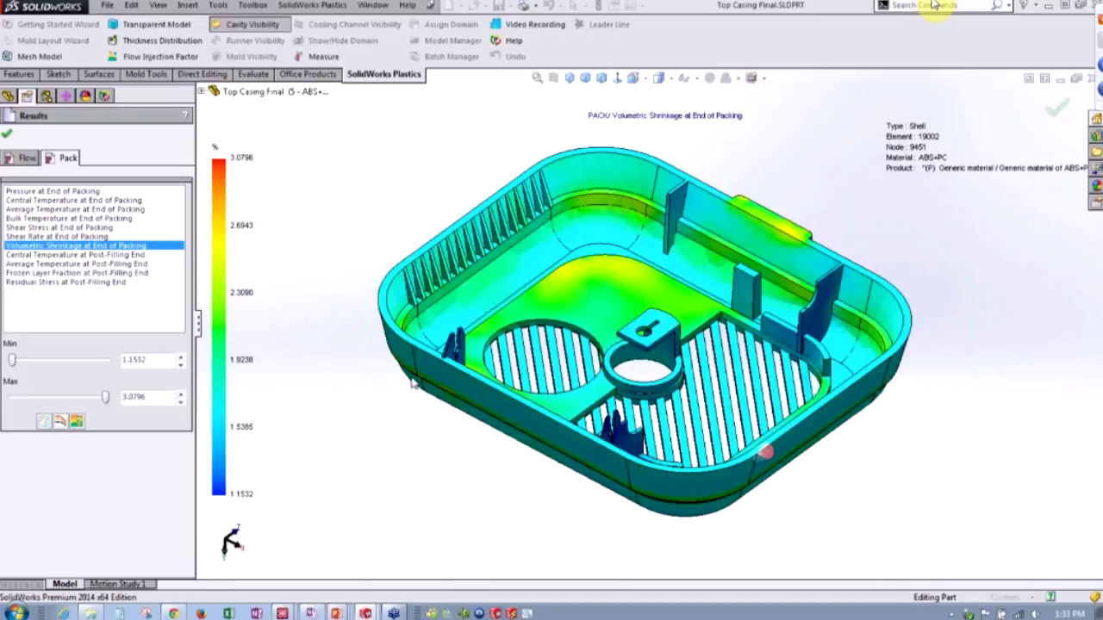
{"action": "middle_click_drag", "start_coordinate": [427, 378], "coordinate": [547, 401]}
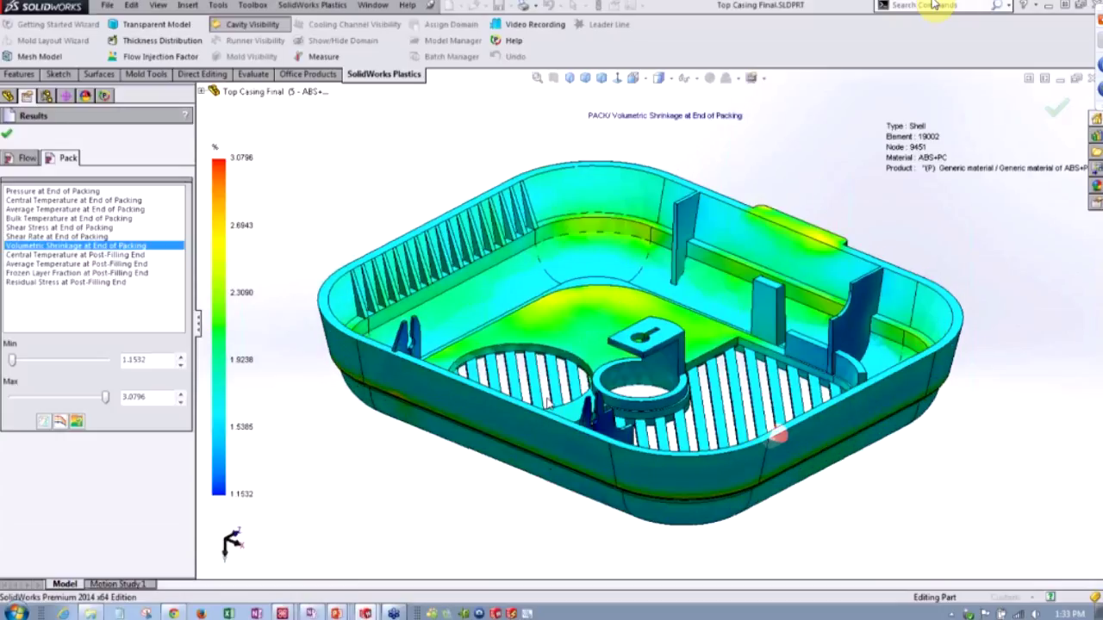
{"action": "middle_click_drag", "start_coordinate": [467, 377], "coordinate": [477, 402]}
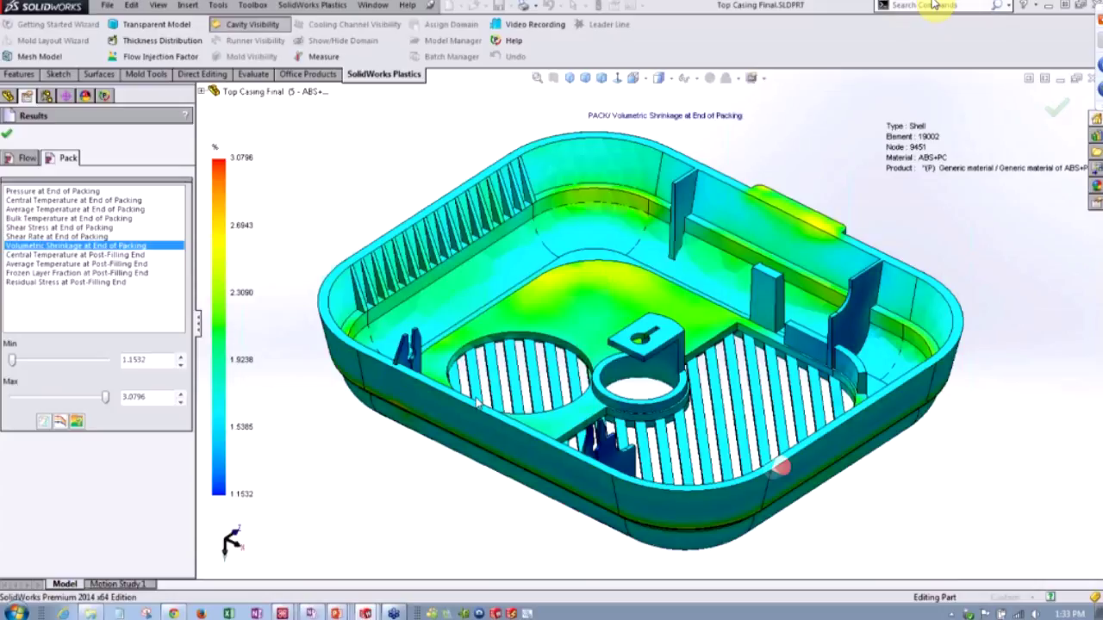
{"action": "scroll", "coordinate": [648, 326], "scroll_direction": "up", "scroll_amount": 1}
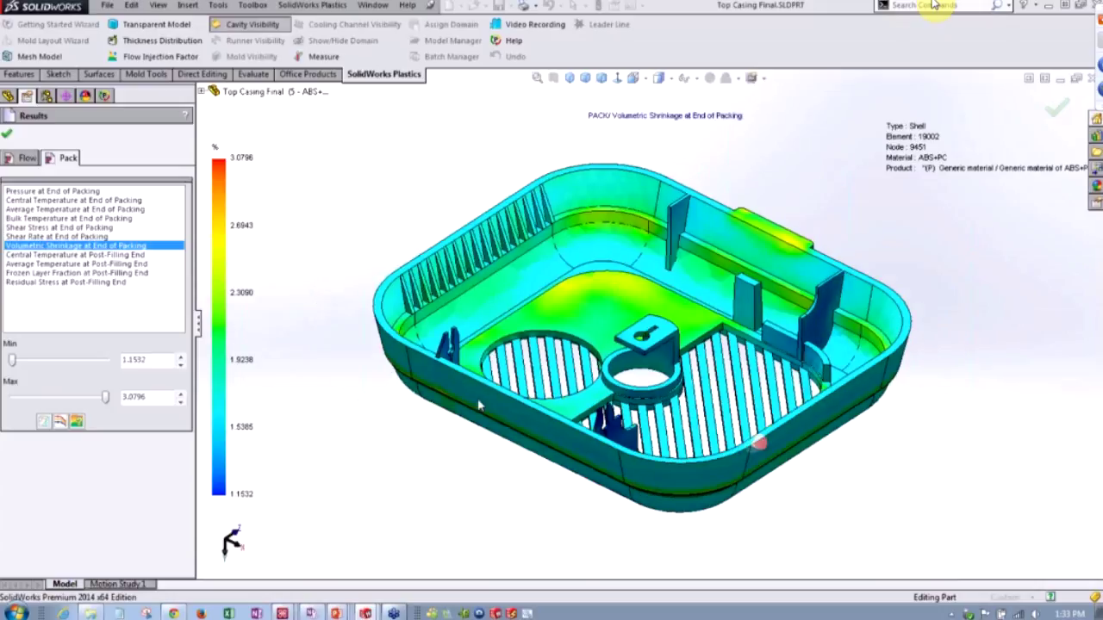
{"action": "scroll", "coordinate": [729, 286], "scroll_direction": "down", "scroll_amount": 1}
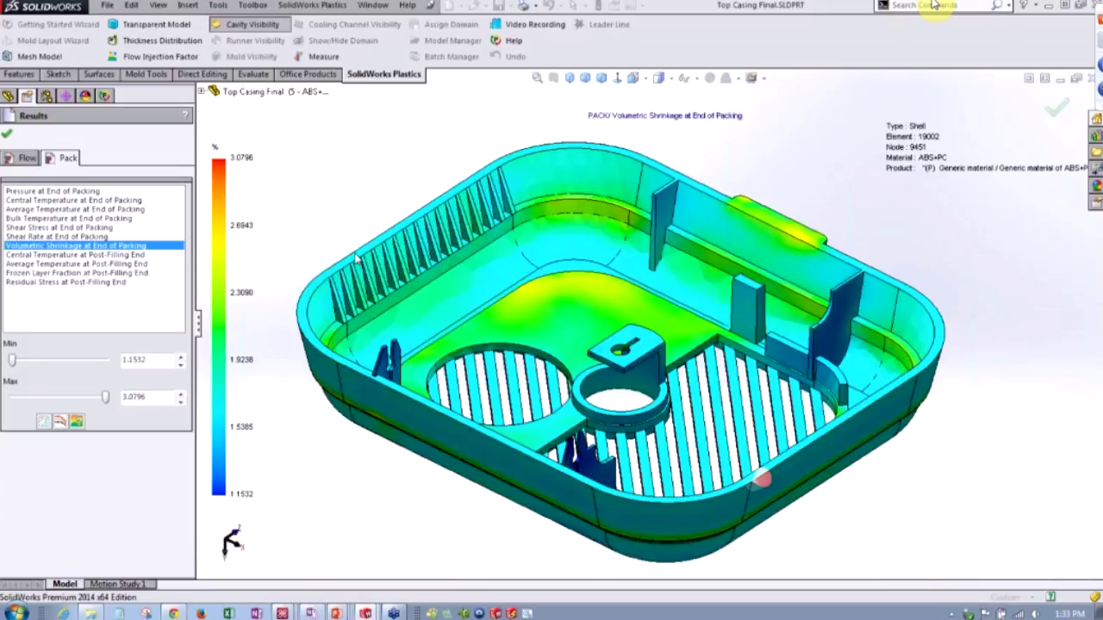
Consult the SolidWorks Plastics Premium slide, return to SolidWorks and activate the configuration "6 - Family Mold Layout - 1" with its Plastics project
{"action": "key", "text": "alt+Tab"}
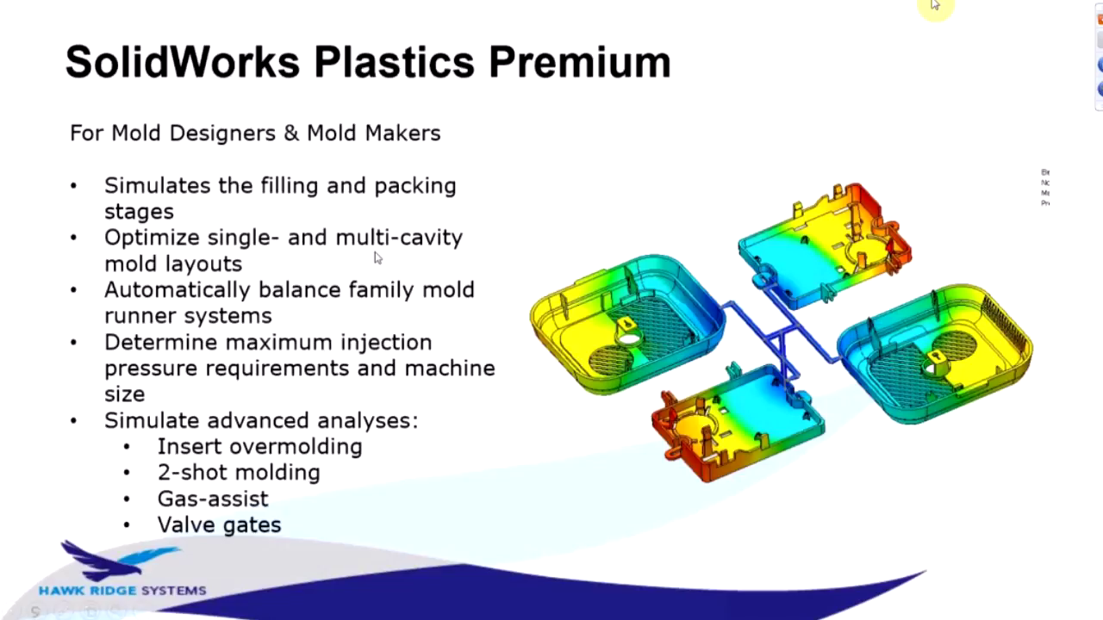
{"action": "key", "text": "alt+Tab"}
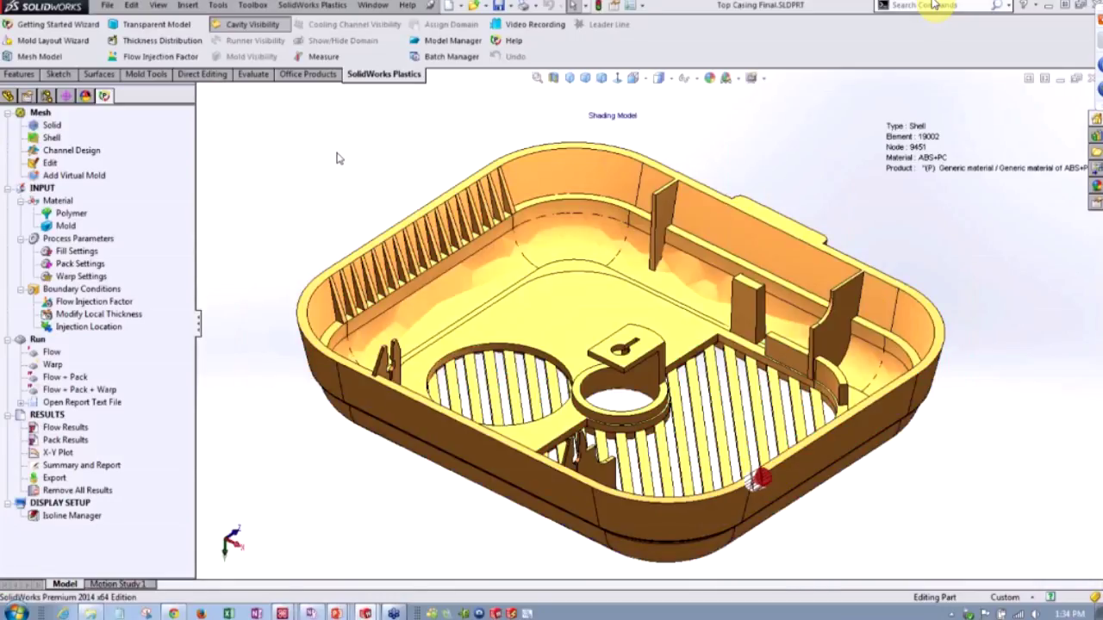
{"action": "left_click", "coordinate": [47, 96]}
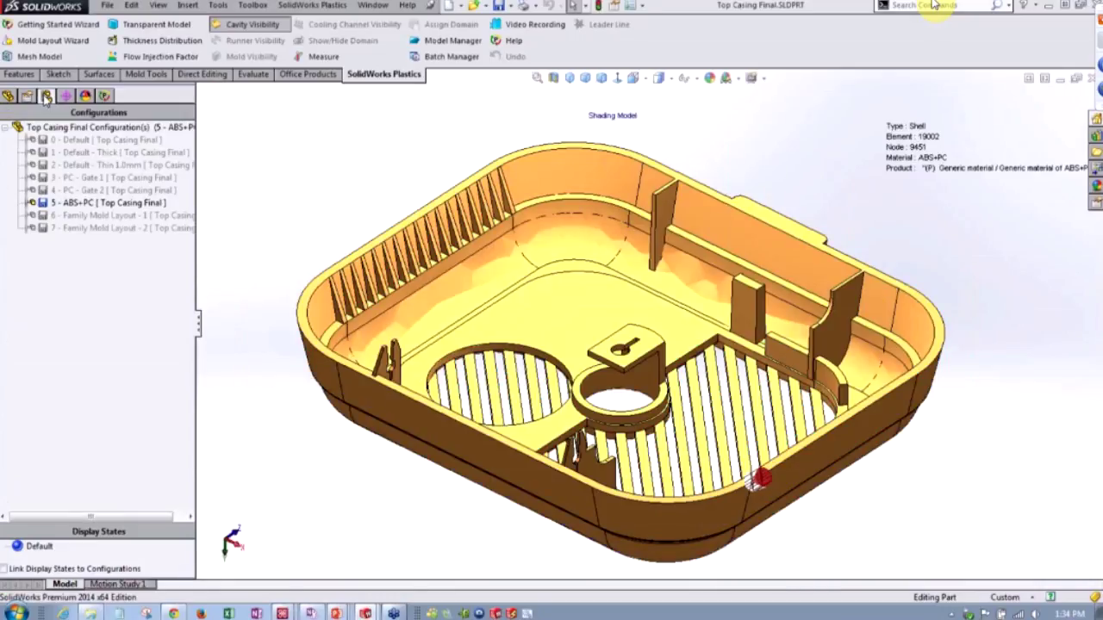
{"action": "double_click", "coordinate": [71, 217]}
{"action": "key", "text": "Return"}
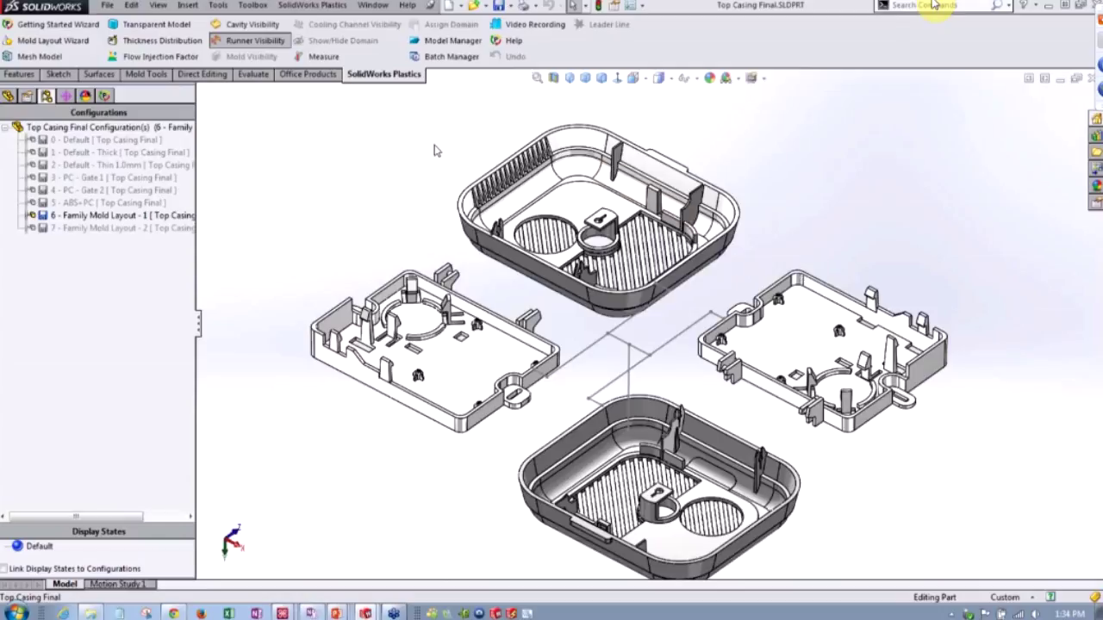
Display the flow results' Fill Time plot for the first family mold layout and play its filling animation
{"action": "left_click", "coordinate": [159, 176]}
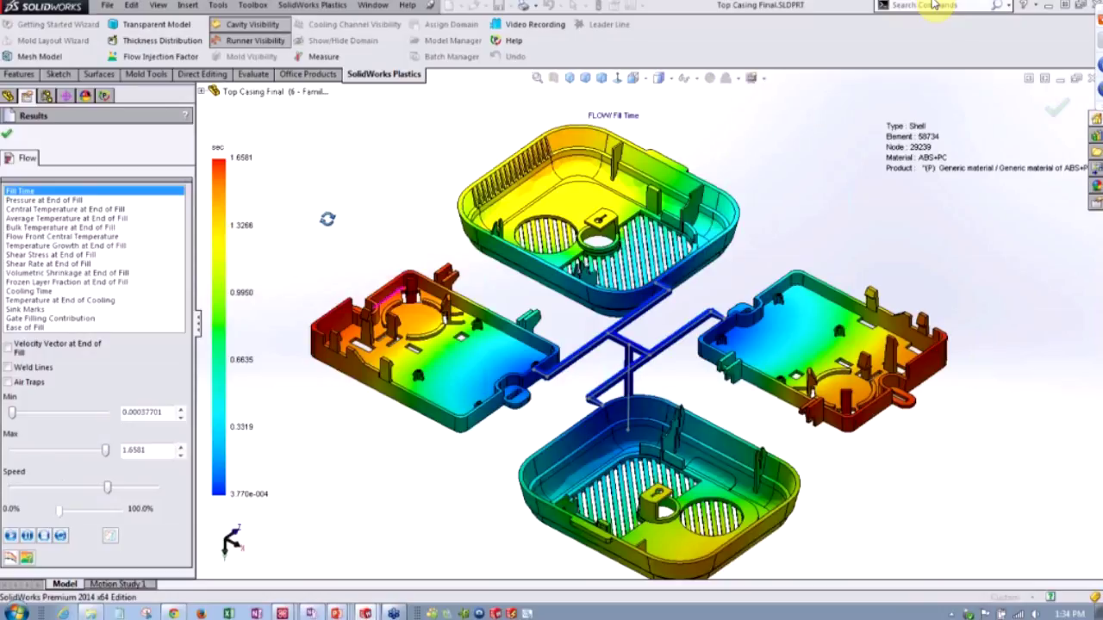
{"action": "middle_click_drag", "start_coordinate": [328, 219], "coordinate": [316, 239]}
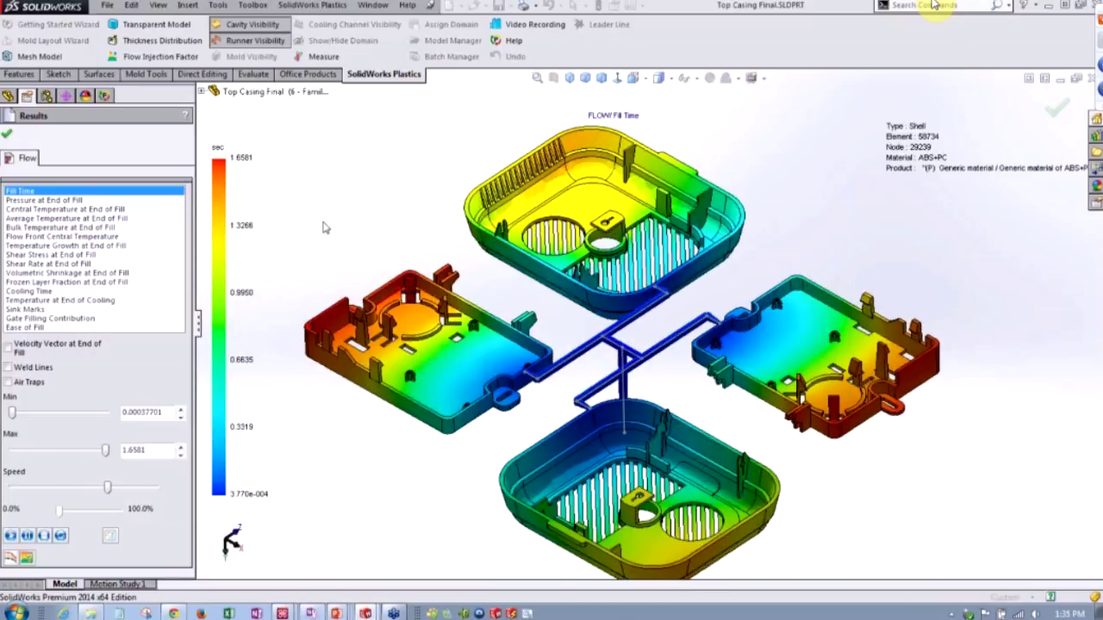
{"action": "scroll", "coordinate": [599, 377], "scroll_direction": "down", "scroll_amount": 5}
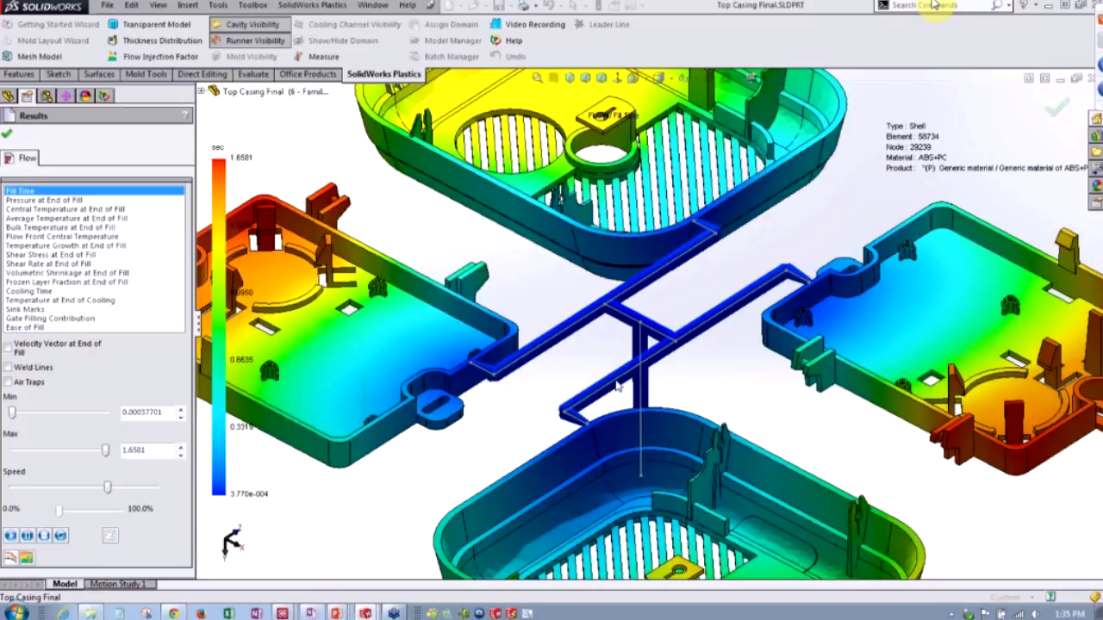
{"action": "scroll", "coordinate": [617, 385], "scroll_direction": "up", "scroll_amount": 5}
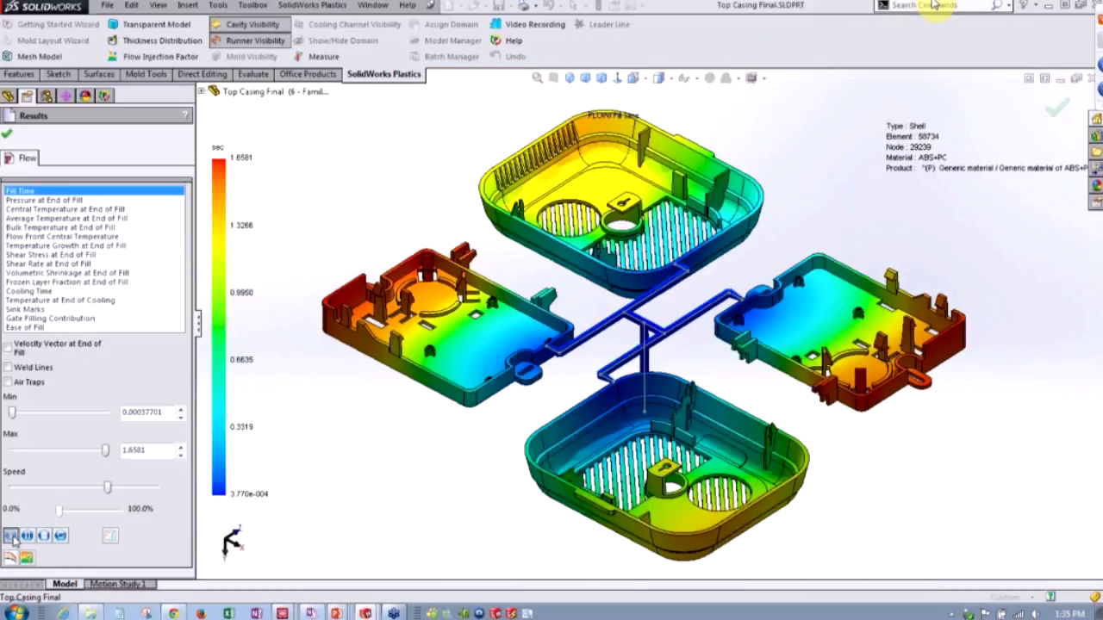
{"action": "left_click", "coordinate": [11, 535]}
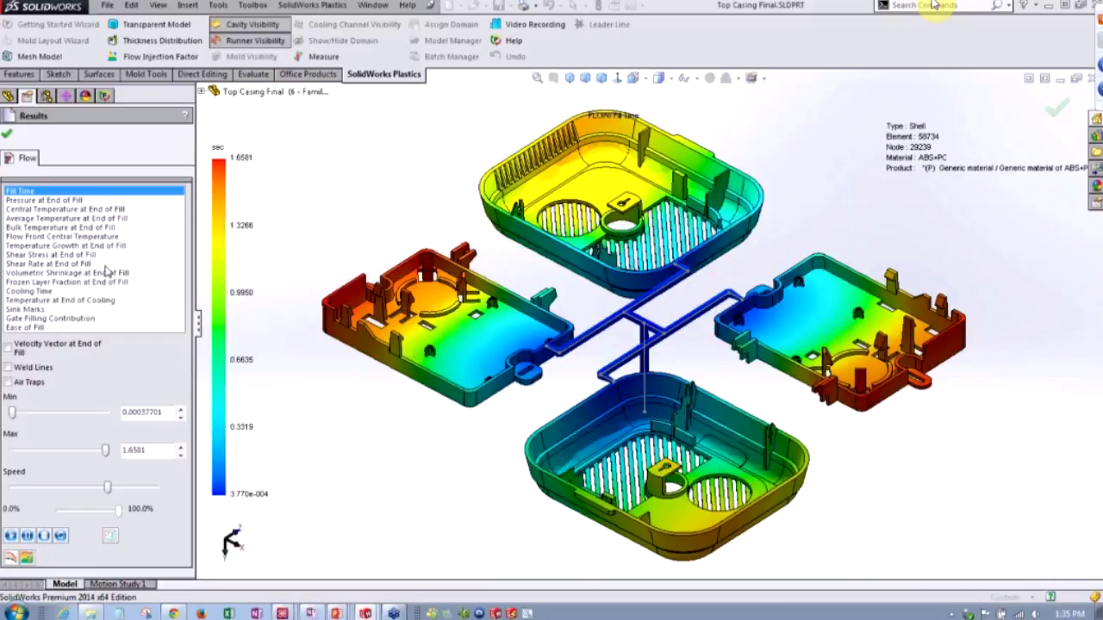
Examine the Pressure at End of Fill and Cooling Time plots for the first family mold layout and close the results
{"action": "left_click", "coordinate": [67, 201]}
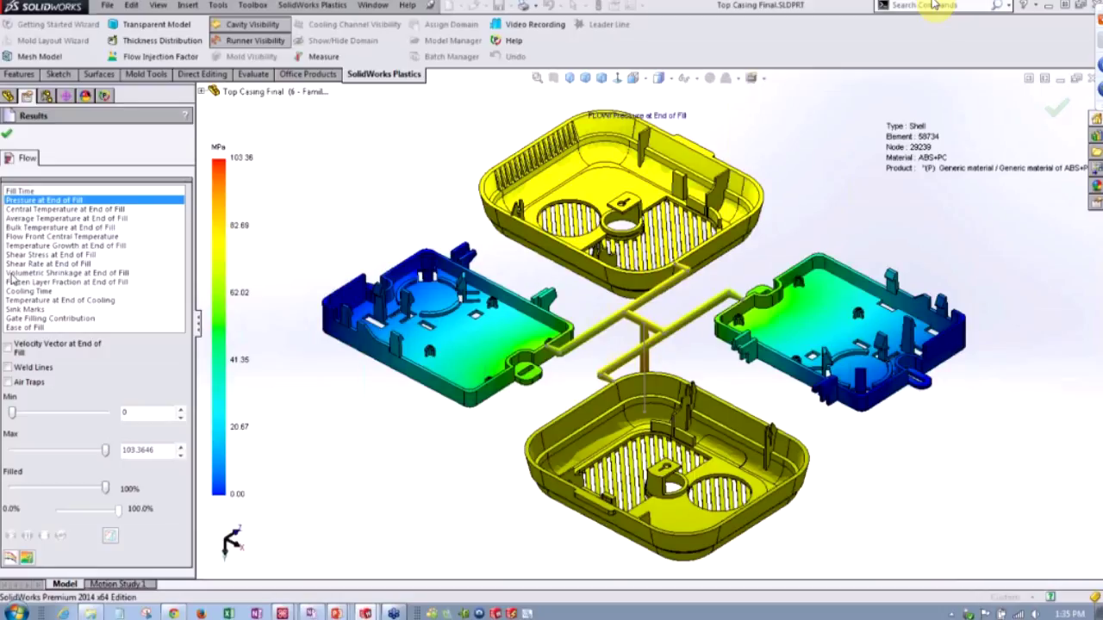
{"action": "left_click", "coordinate": [30, 292]}
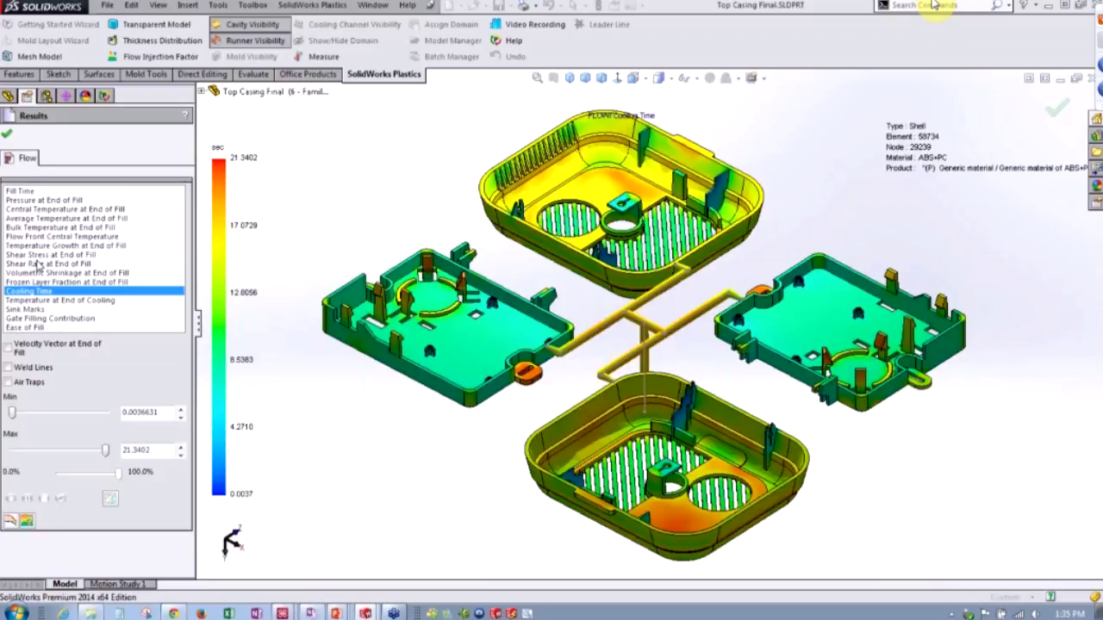
{"action": "left_click", "coordinate": [8, 138]}
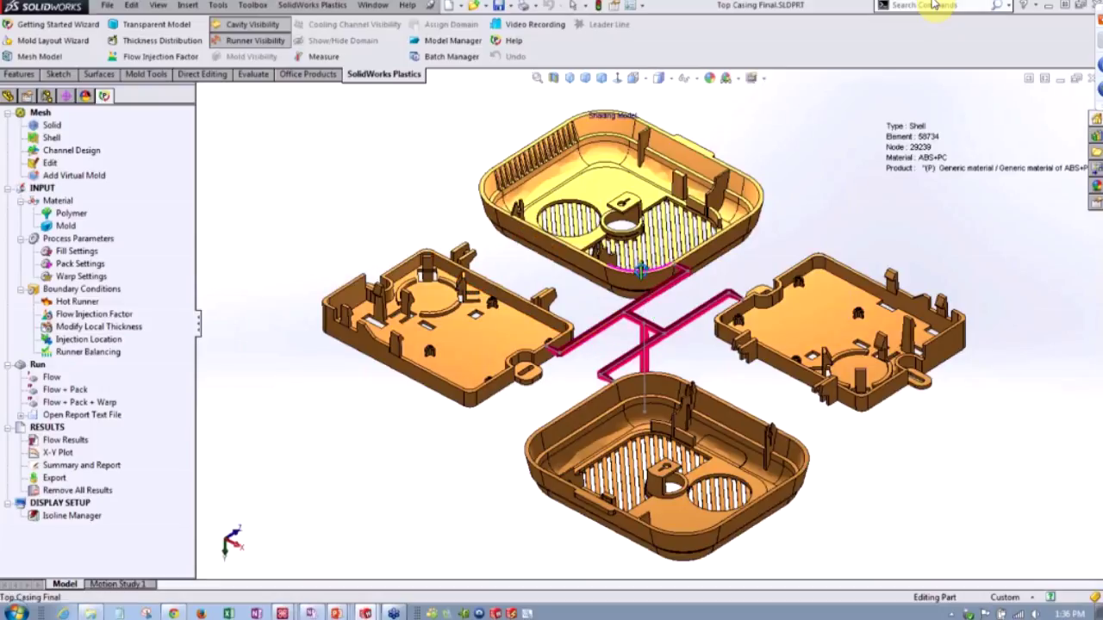
Inspect the circular runner segments in Channel Design with the Runner type selected, and leave without applying changes
{"action": "middle_click_drag", "start_coordinate": [640, 270], "coordinate": [640, 264]}
{"action": "scroll", "coordinate": [658, 297], "scroll_direction": "down", "scroll_amount": 4}
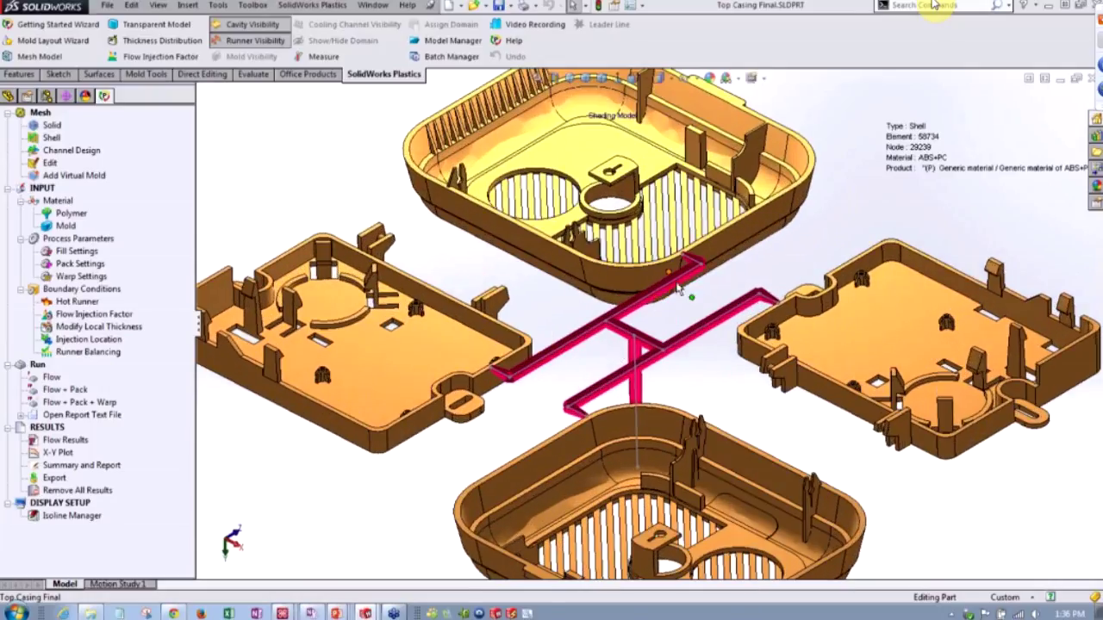
{"action": "left_click", "coordinate": [57, 154]}
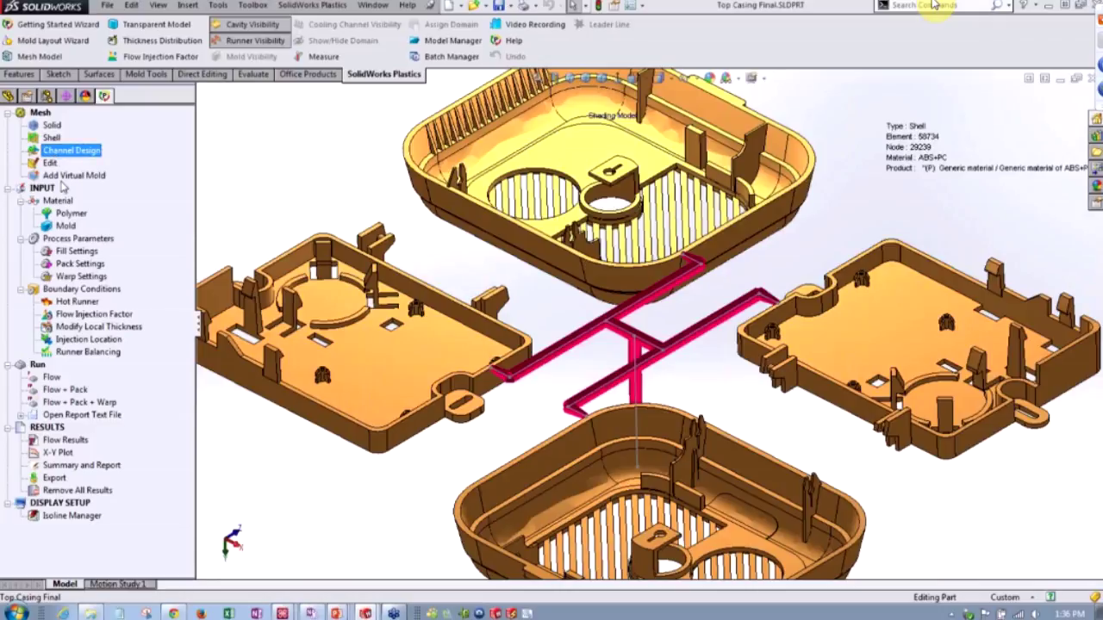
{"action": "double_click", "coordinate": [65, 153]}
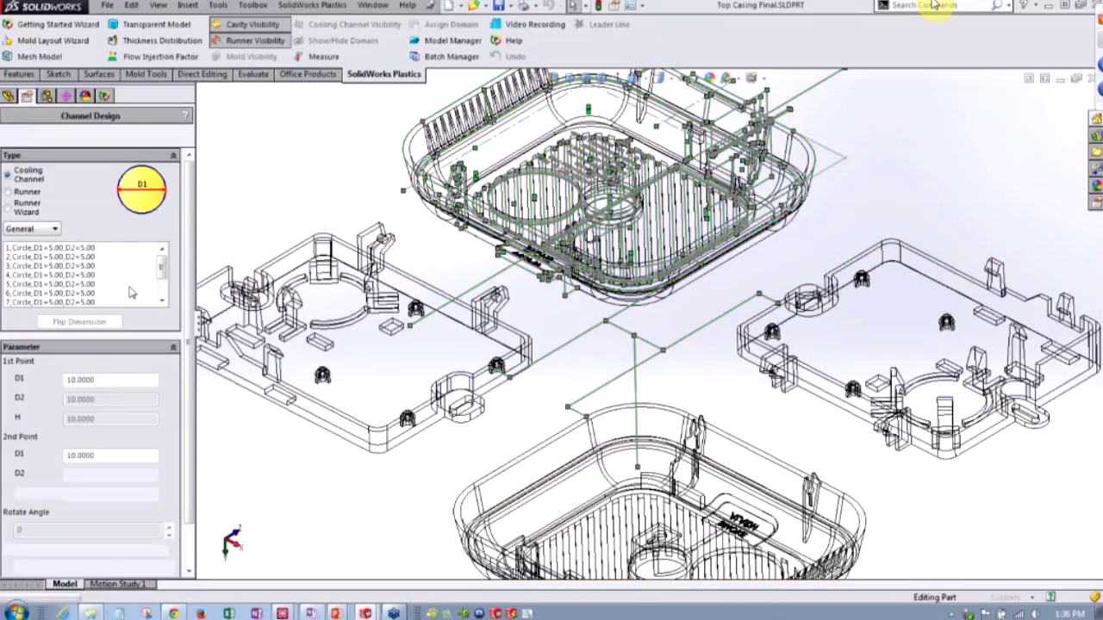
{"action": "left_click", "coordinate": [69, 267]}
{"action": "left_click", "coordinate": [64, 275]}
{"action": "left_click", "coordinate": [57, 294]}
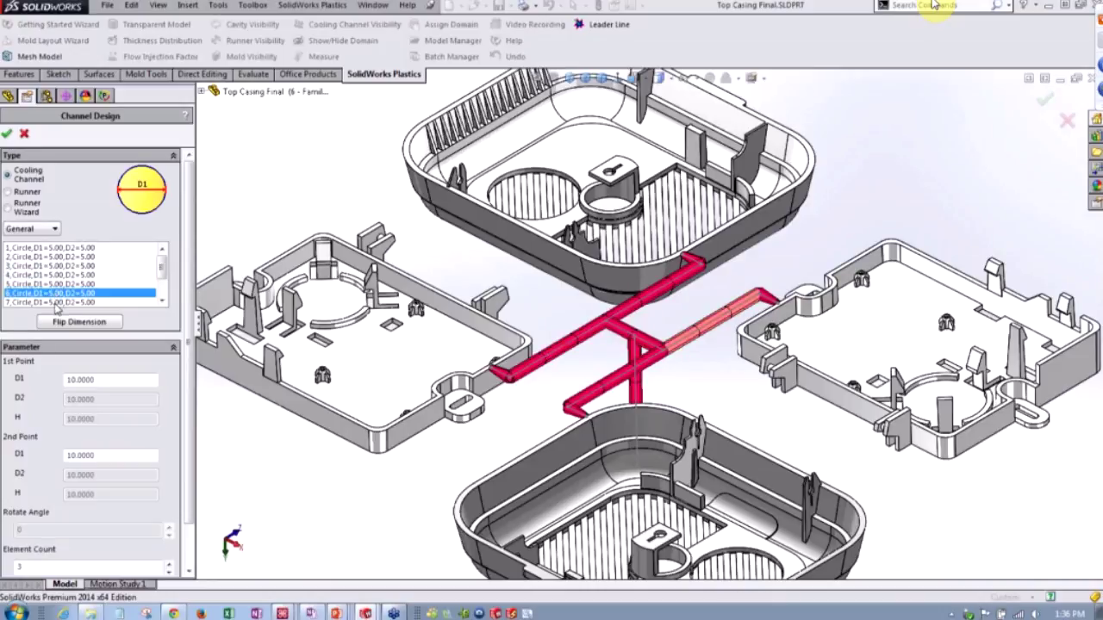
{"action": "left_click", "coordinate": [56, 276]}
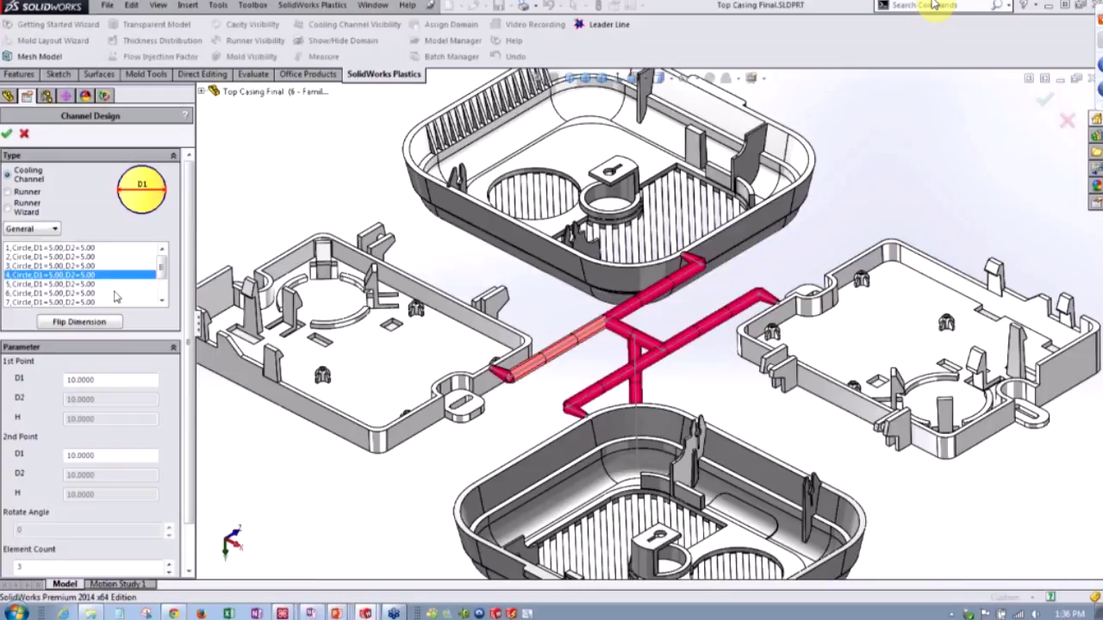
{"action": "left_click", "coordinate": [10, 191]}
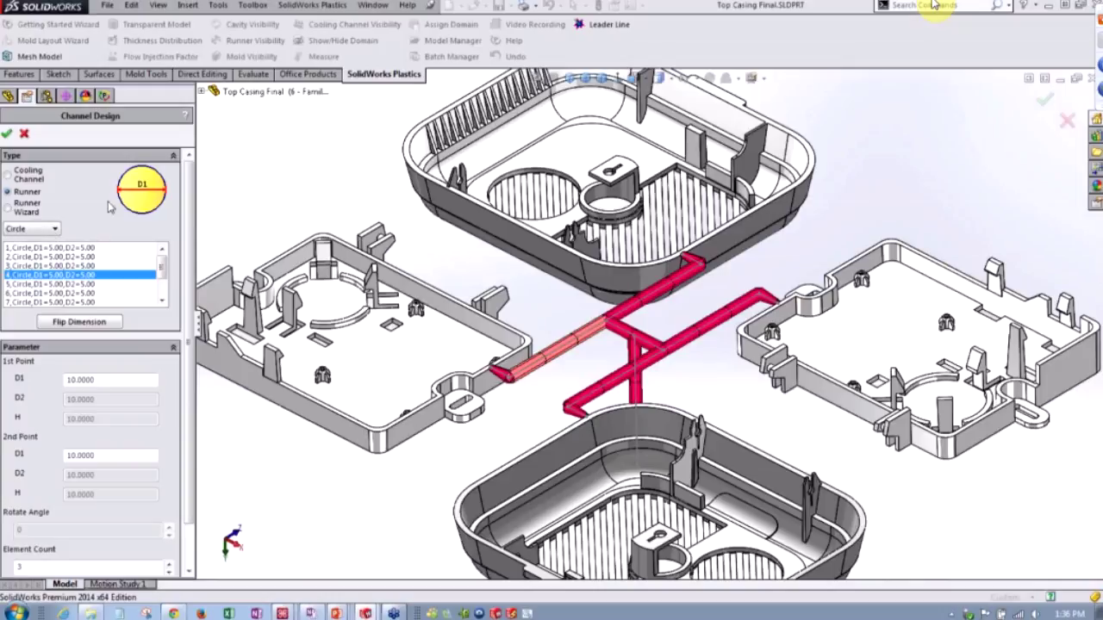
{"action": "left_click", "coordinate": [24, 135]}
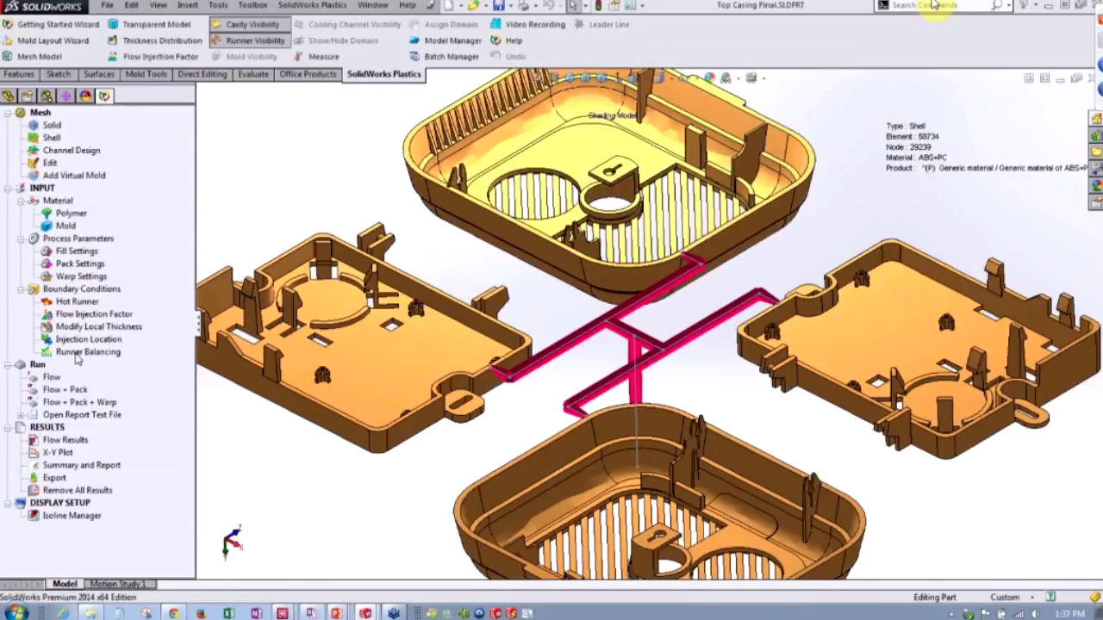
Review the Runner Balancing settings for iterations and runner diameters, and close them without starting a run
{"action": "left_click", "coordinate": [78, 355]}
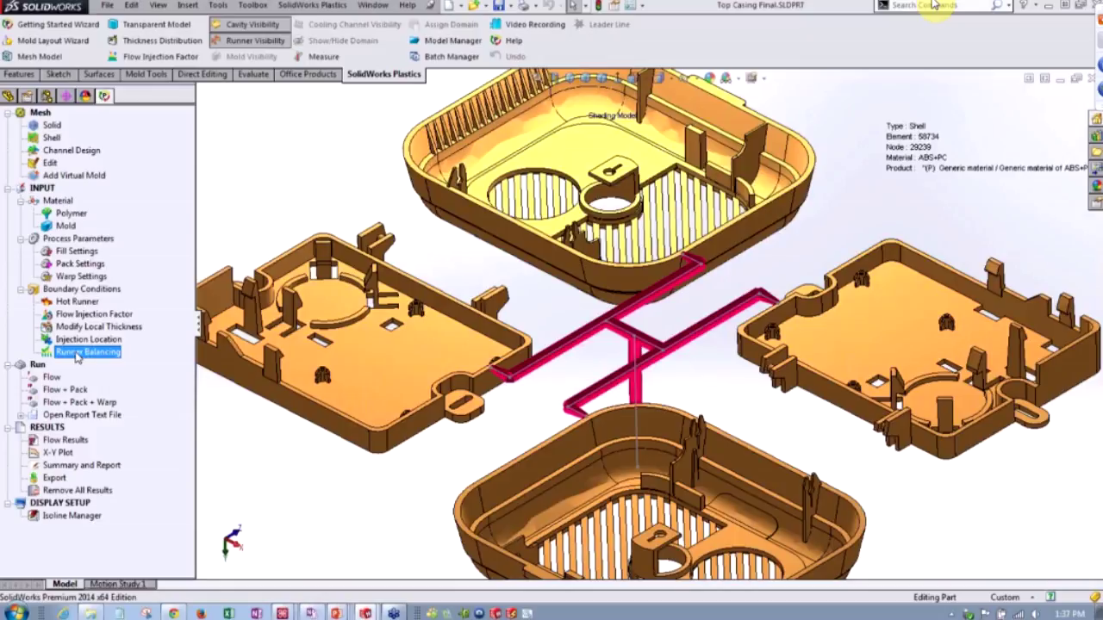
{"action": "double_click", "coordinate": [76, 356]}
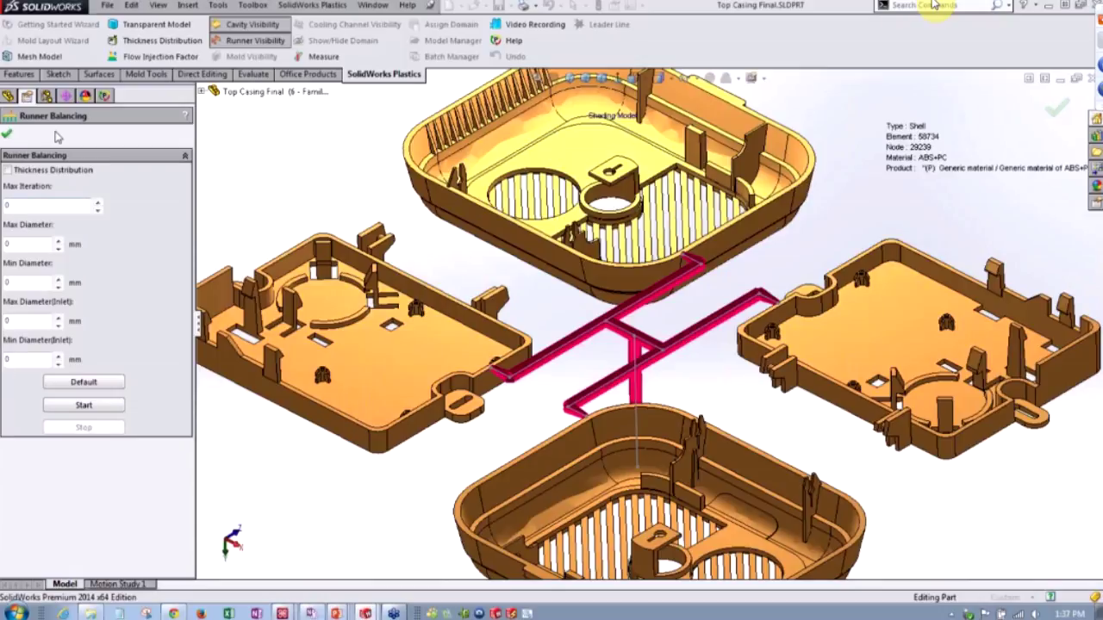
{"action": "left_click", "coordinate": [7, 135]}
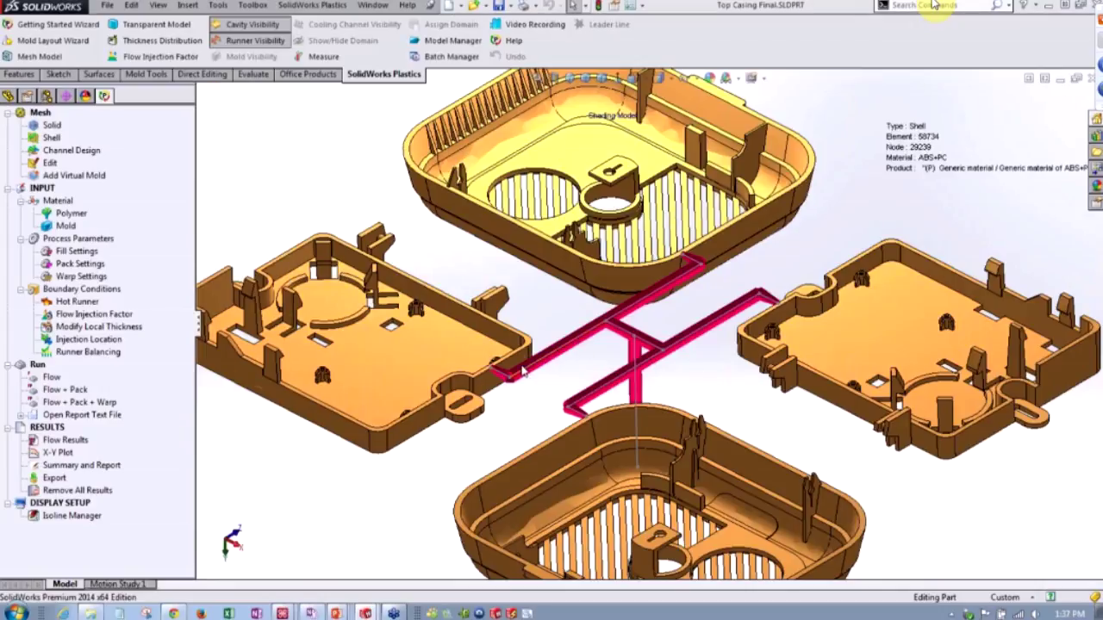
Activate the configuration "7 - Family Mold Layout - 2" and reload its SolidWorks Plastics project
{"action": "left_click", "coordinate": [46, 96]}
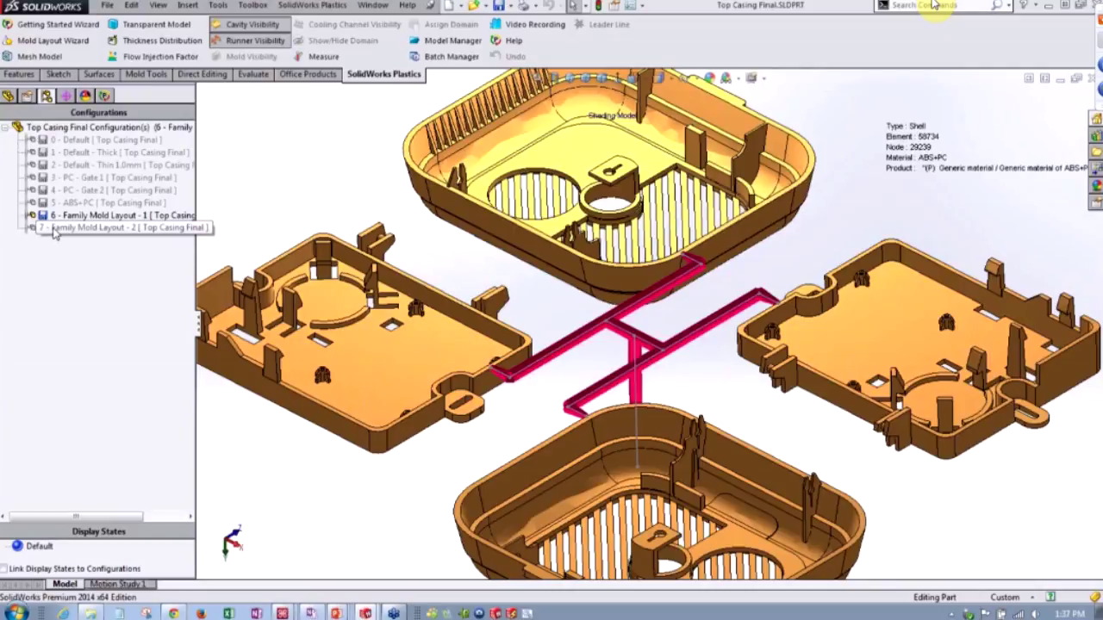
{"action": "left_click", "coordinate": [54, 229]}
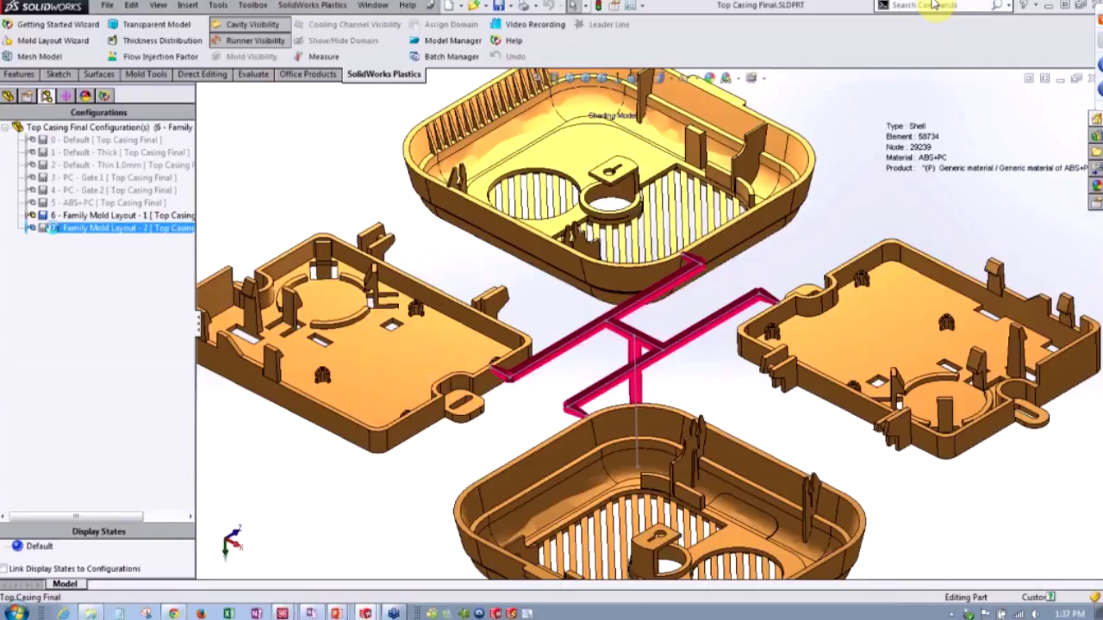
{"action": "double_click", "coordinate": [54, 229]}
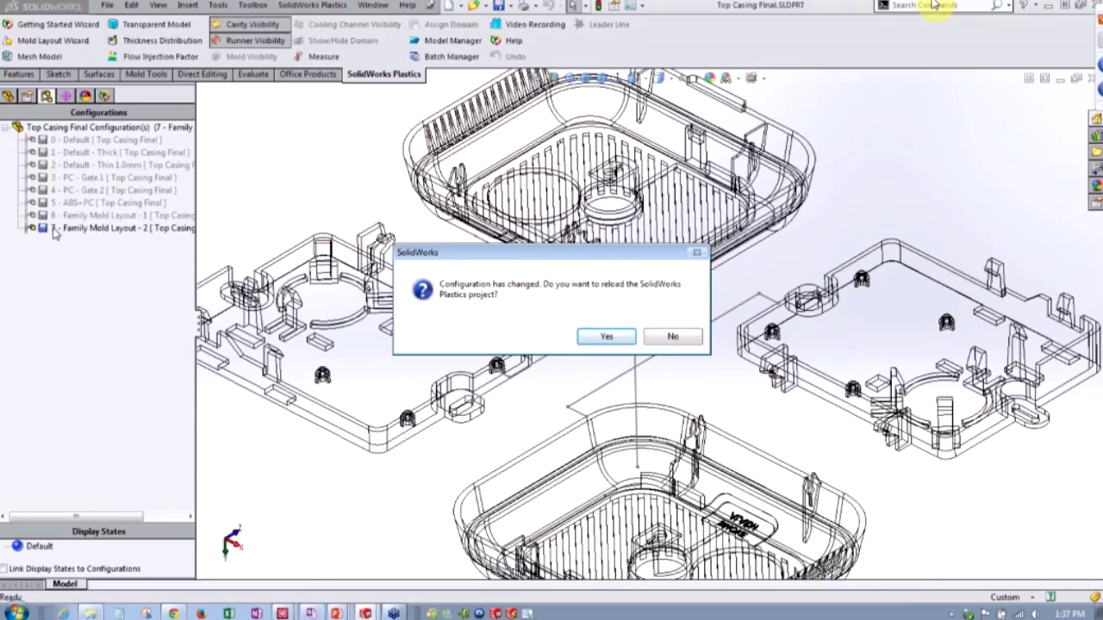
{"action": "left_click", "coordinate": [606, 336]}
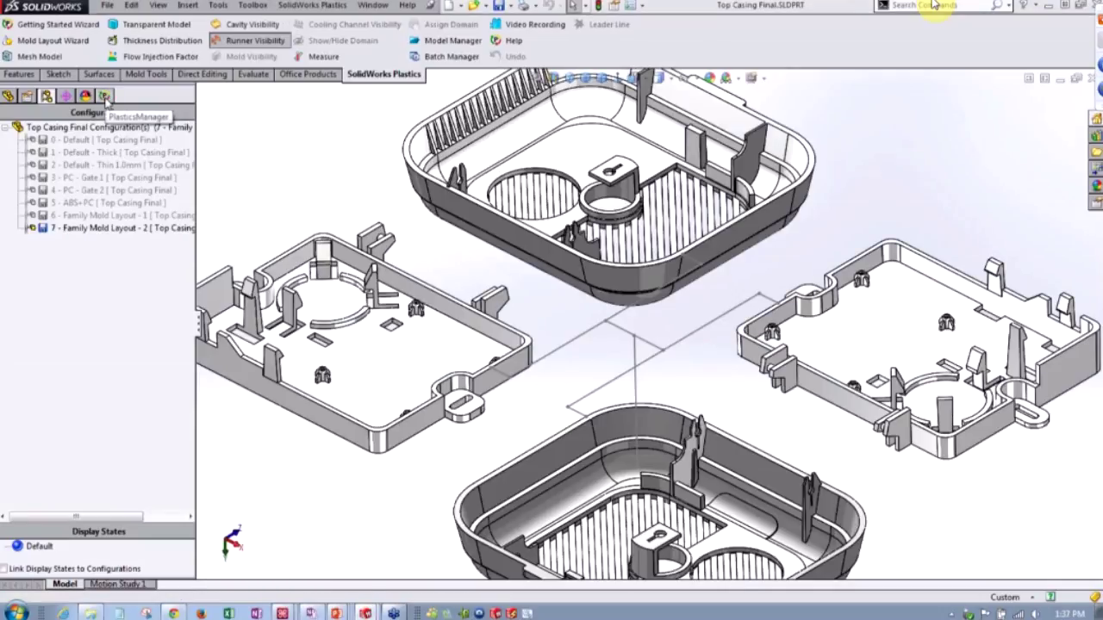
Display the second family mold layout's Fill Time plot and examine the runner branches feeding the four parts
{"action": "left_click", "coordinate": [105, 97]}
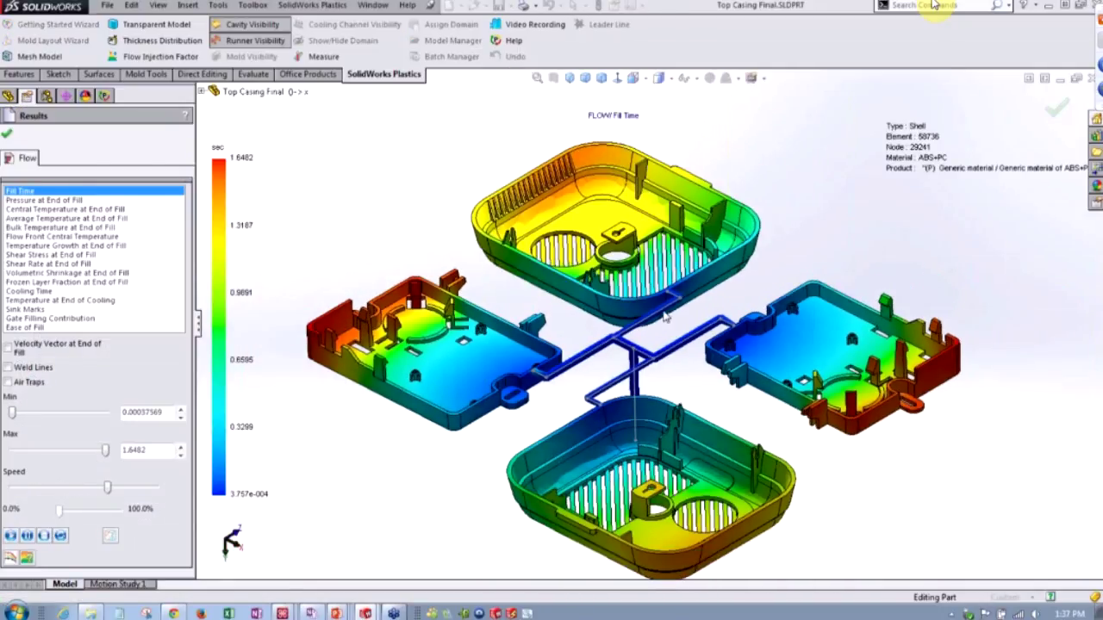
{"action": "middle_click_drag", "start_coordinate": [660, 326], "coordinate": [650, 318]}
{"action": "scroll", "coordinate": [649, 318], "scroll_direction": "up", "scroll_amount": 1}
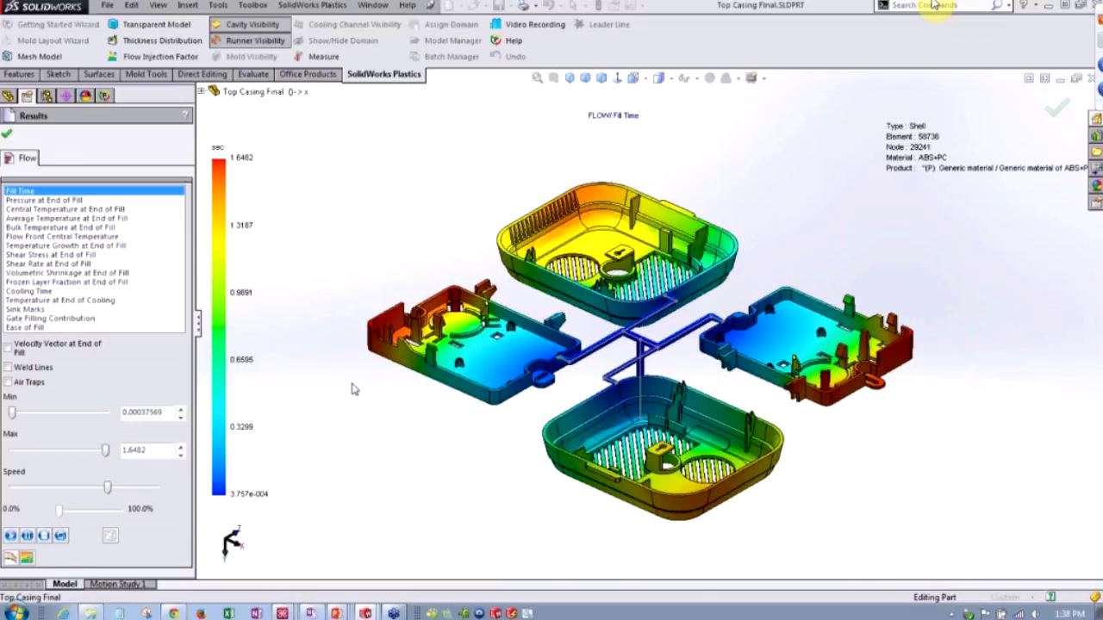
{"action": "scroll", "coordinate": [638, 351], "scroll_direction": "down", "scroll_amount": 1}
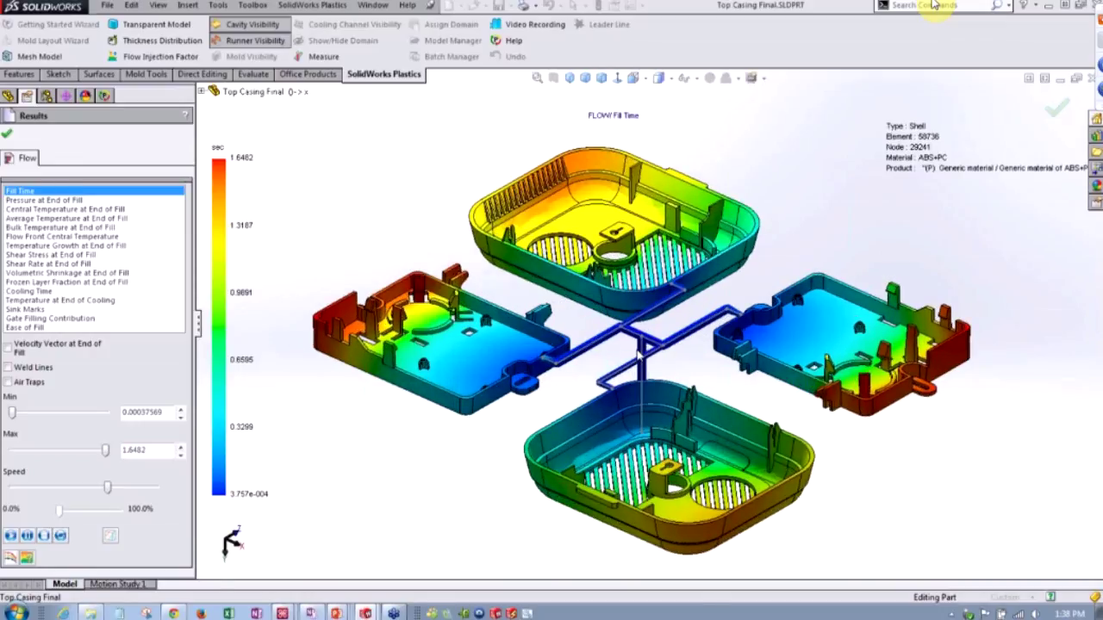
{"action": "scroll", "coordinate": [638, 352], "scroll_direction": "down", "scroll_amount": 3}
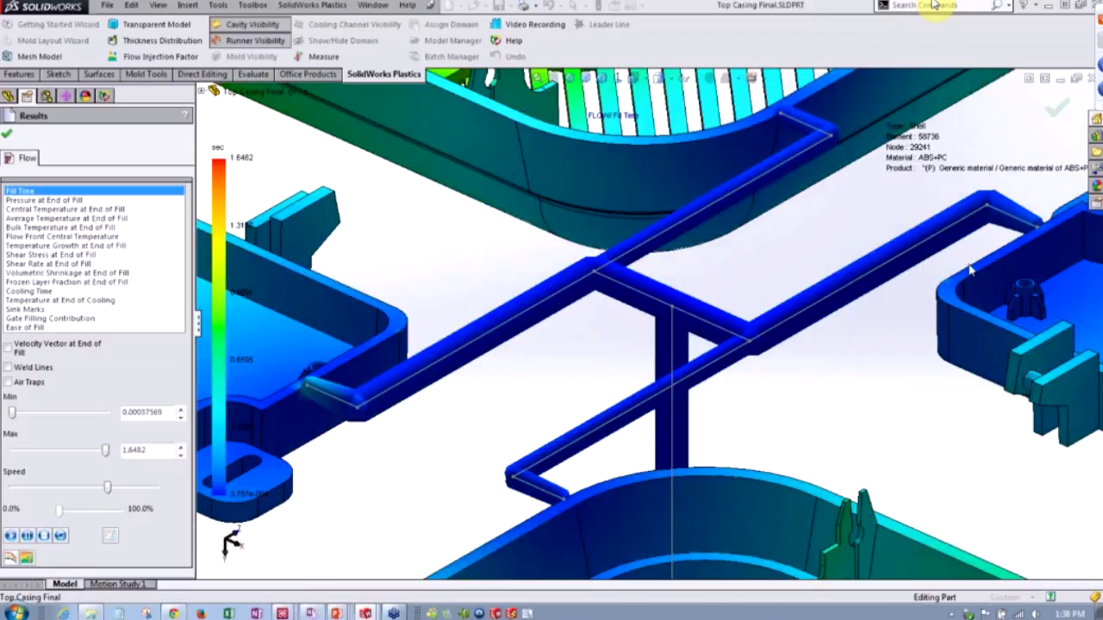
Review the filling animation across all four parts, lower the Fill Time plot's maximum to 1.6318 sec and close the results
{"action": "scroll", "coordinate": [966, 268], "scroll_direction": "up", "scroll_amount": 5}
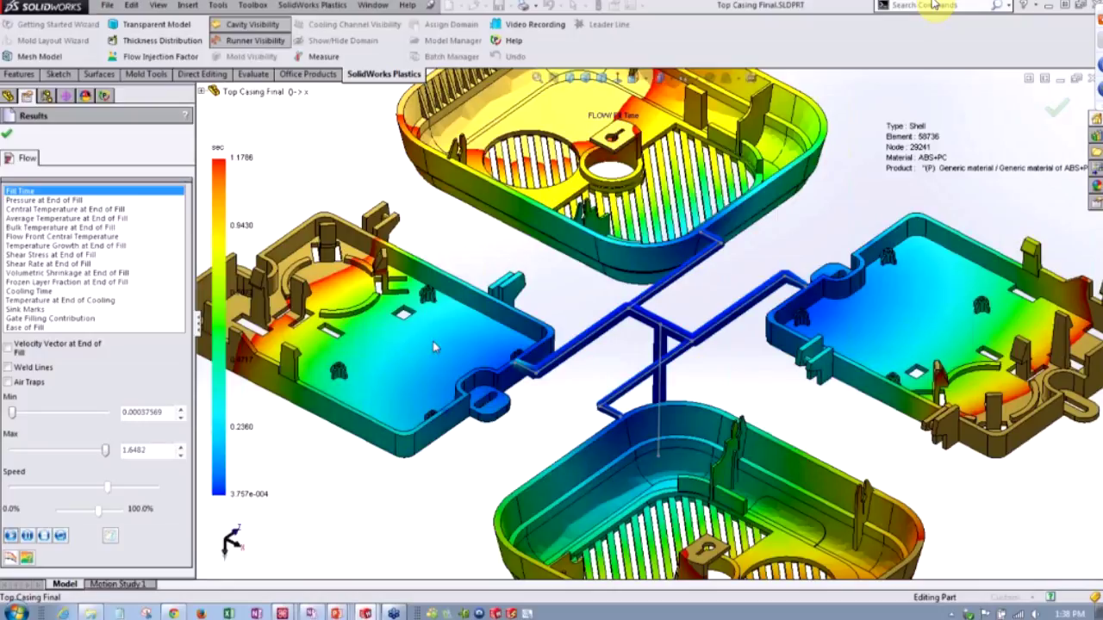
{"action": "key", "text": "f"}
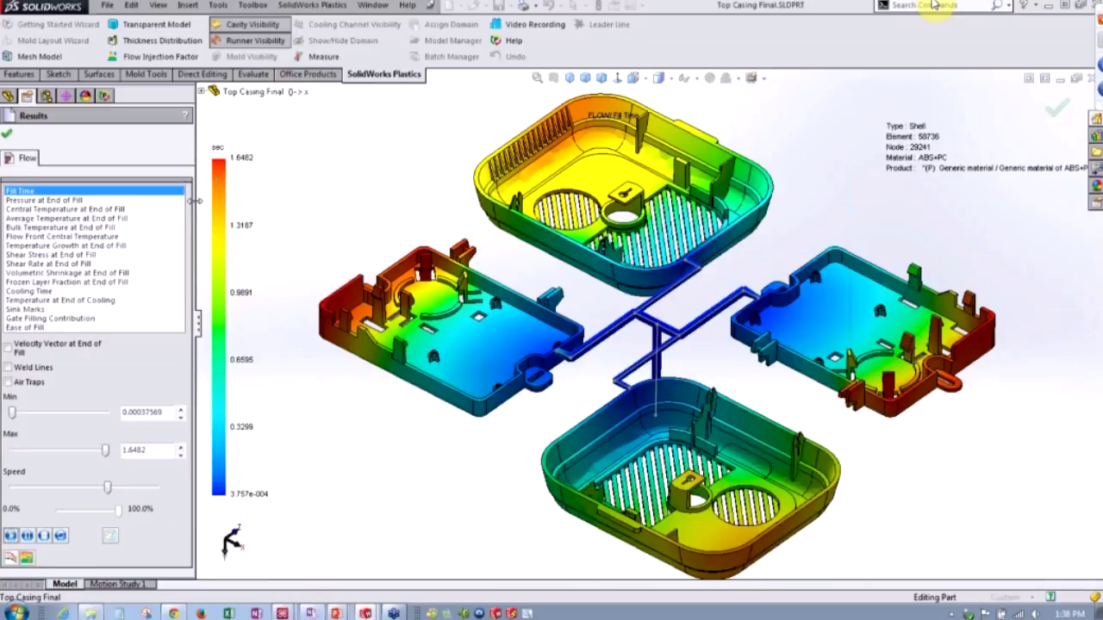
{"action": "left_click_drag", "start_coordinate": [105, 450], "coordinate": [97, 451]}
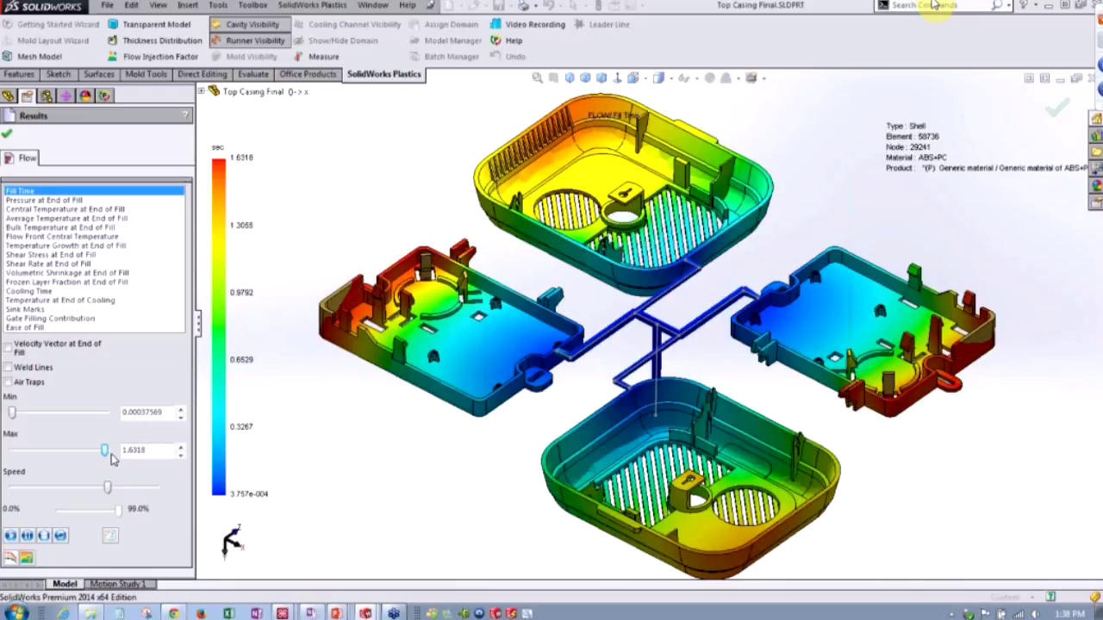
{"action": "left_click", "coordinate": [7, 133]}
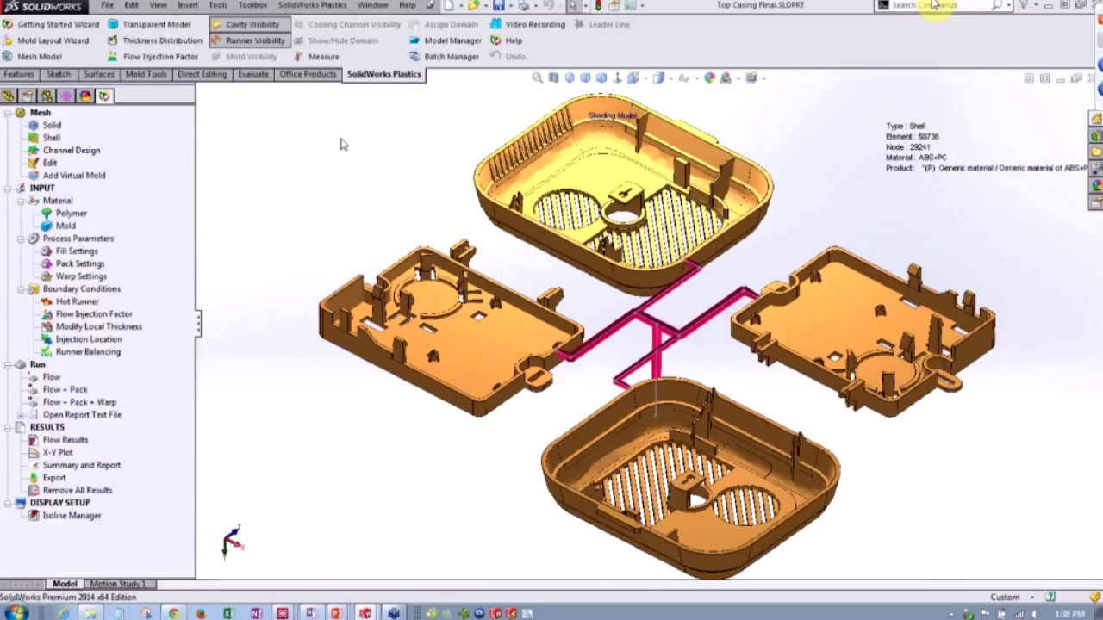
Consult the PowerPoint slide show, and in Top Casing - Cooling and Warping activate the configuration Fill-Cool-Fill-Pack-Warp with its Plastics project
{"action": "mouse_move", "coordinate": [364, 228]}
{"action": "middle_mouse_down"}
{"action": "mouse_move", "coordinate": [359, 210]}
{"action": "mouse_move", "coordinate": [362, 222]}
{"action": "middle_mouse_up"}
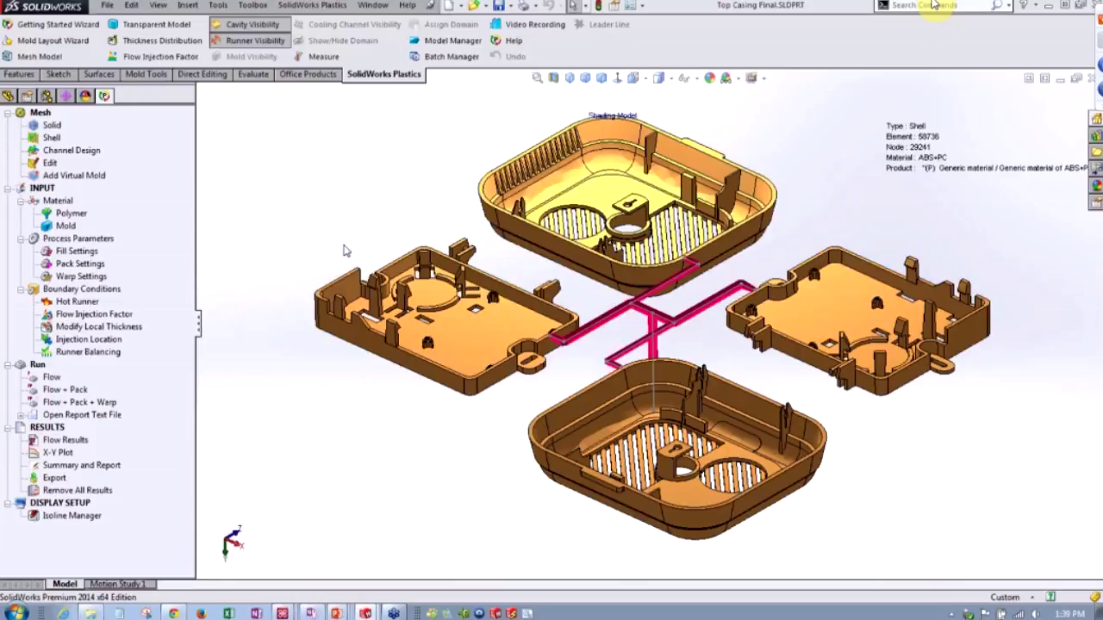
{"action": "key", "text": "alt+Tab"}
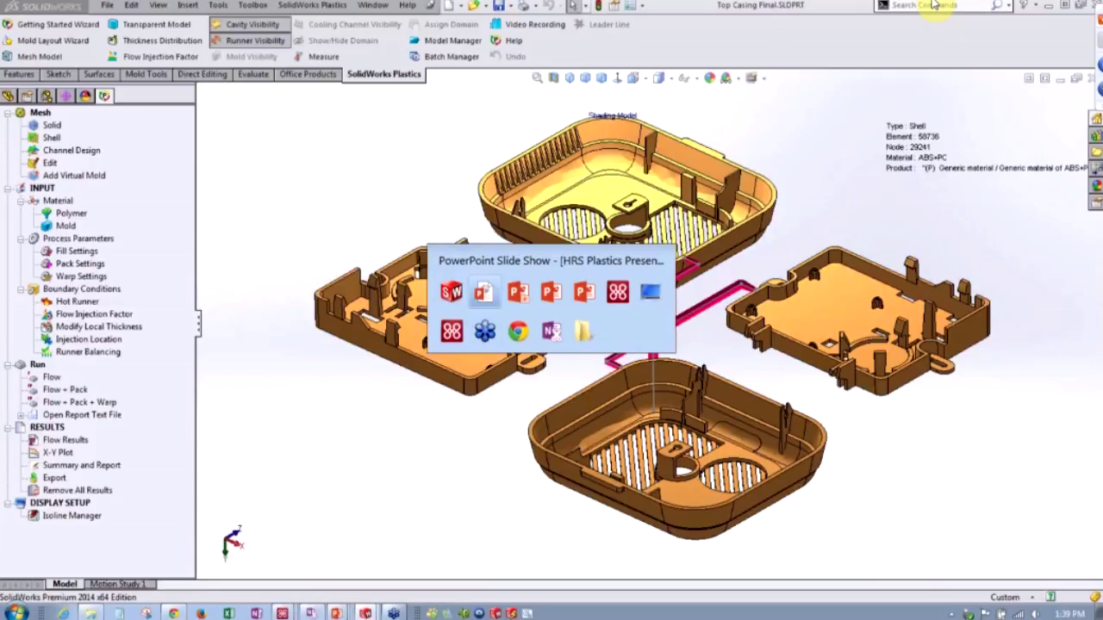
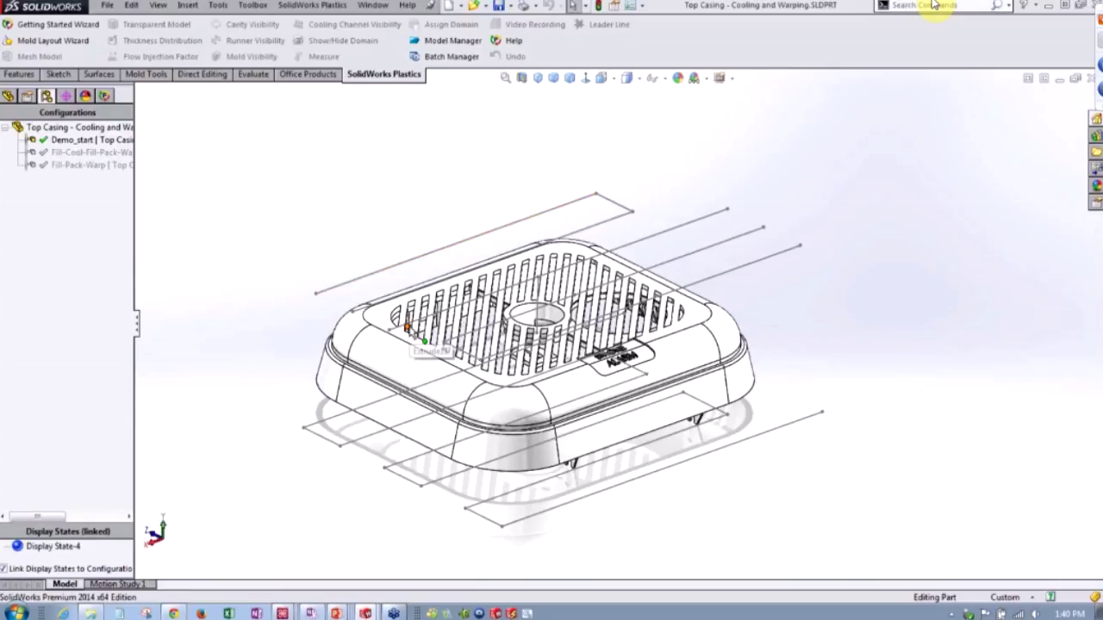
{"action": "double_click", "coordinate": [53, 152]}
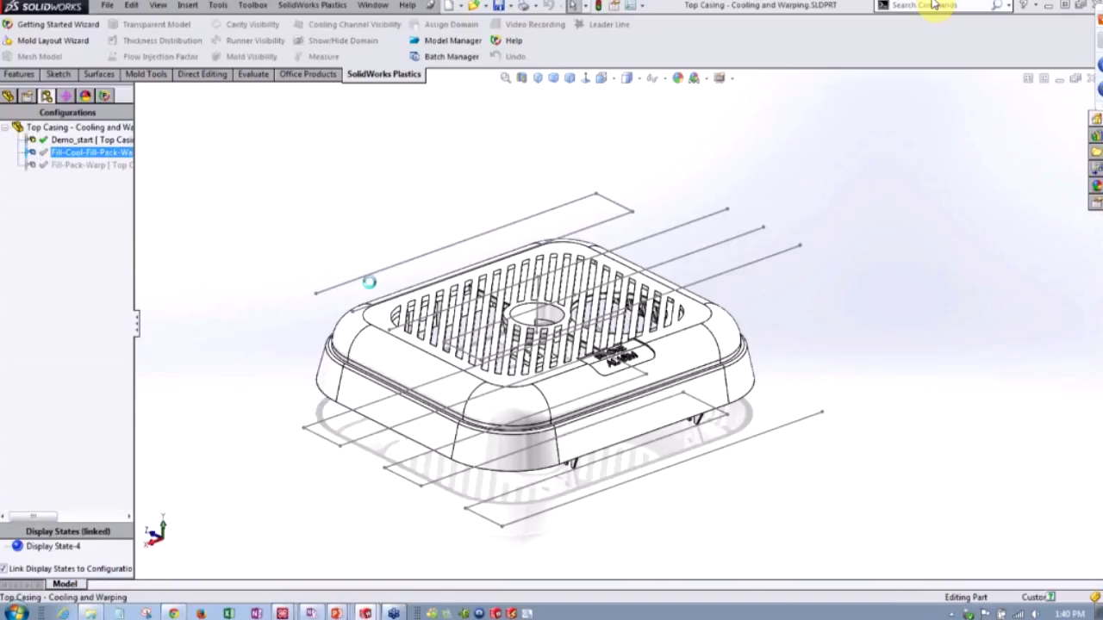
{"action": "left_click", "coordinate": [606, 336]}
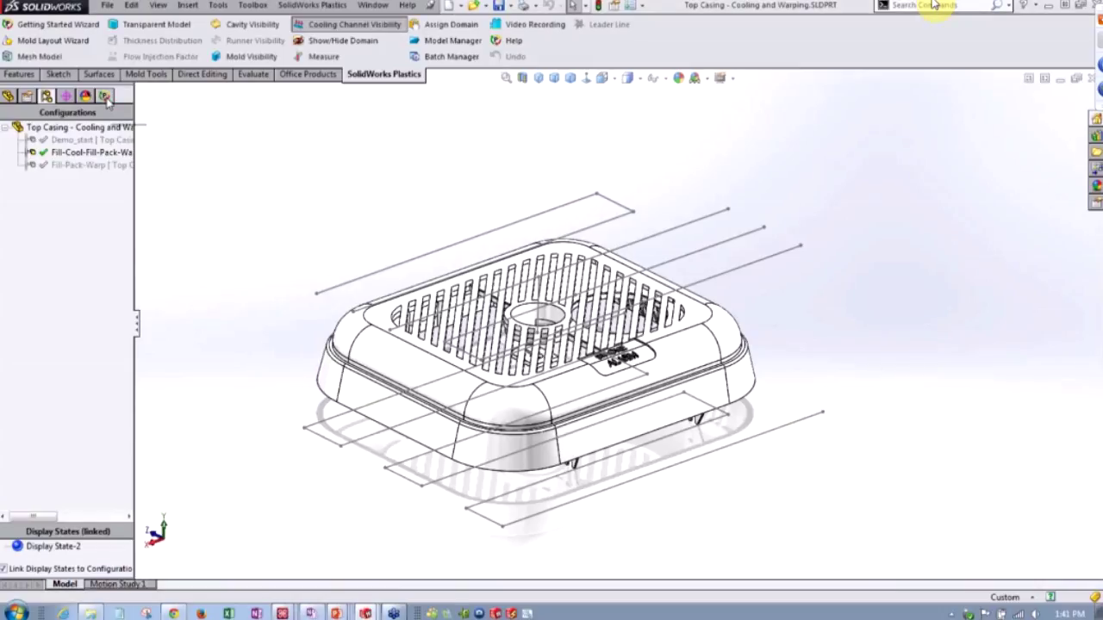
Inspect the ambient temperature and gravity direction in the Warp Settings and close them
{"action": "left_click", "coordinate": [105, 97]}
{"action": "left_click", "coordinate": [77, 264]}
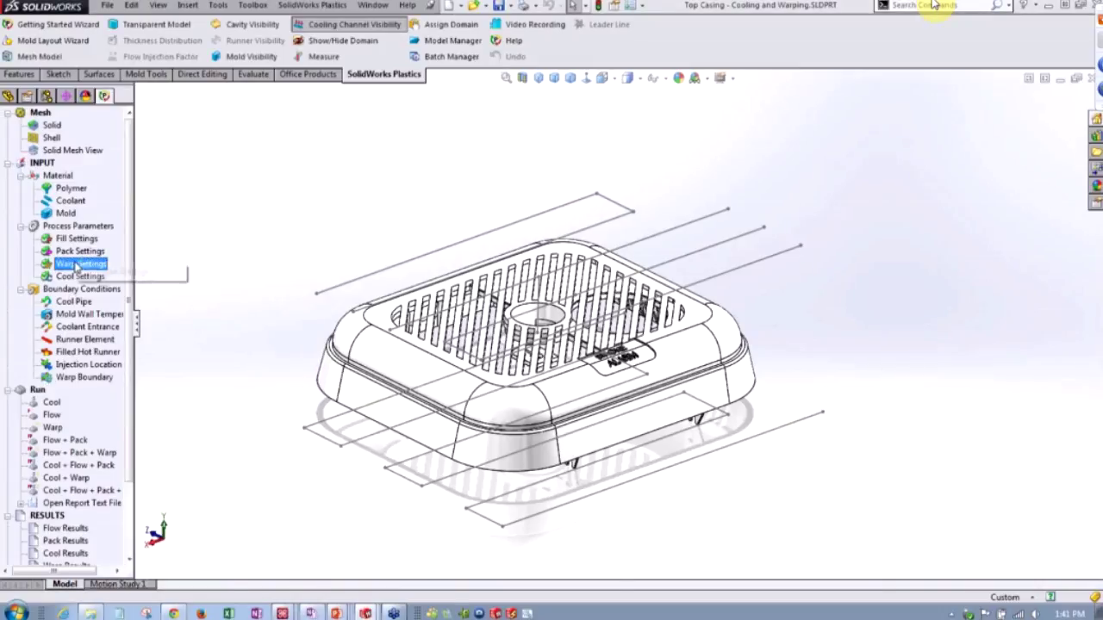
{"action": "left_click", "coordinate": [108, 273]}
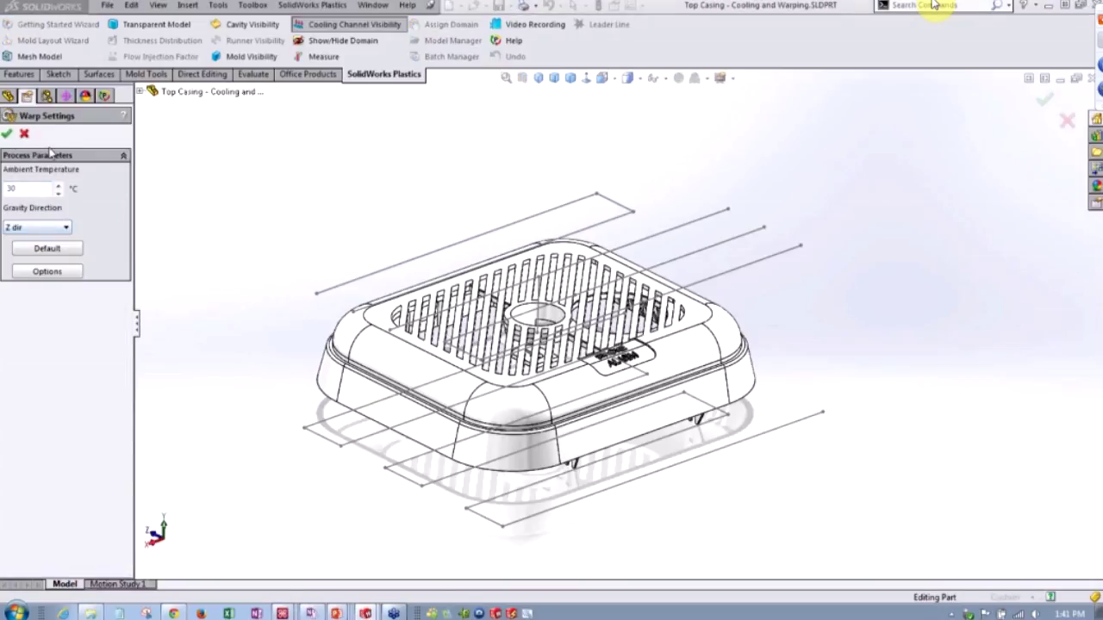
{"action": "left_click", "coordinate": [24, 136]}
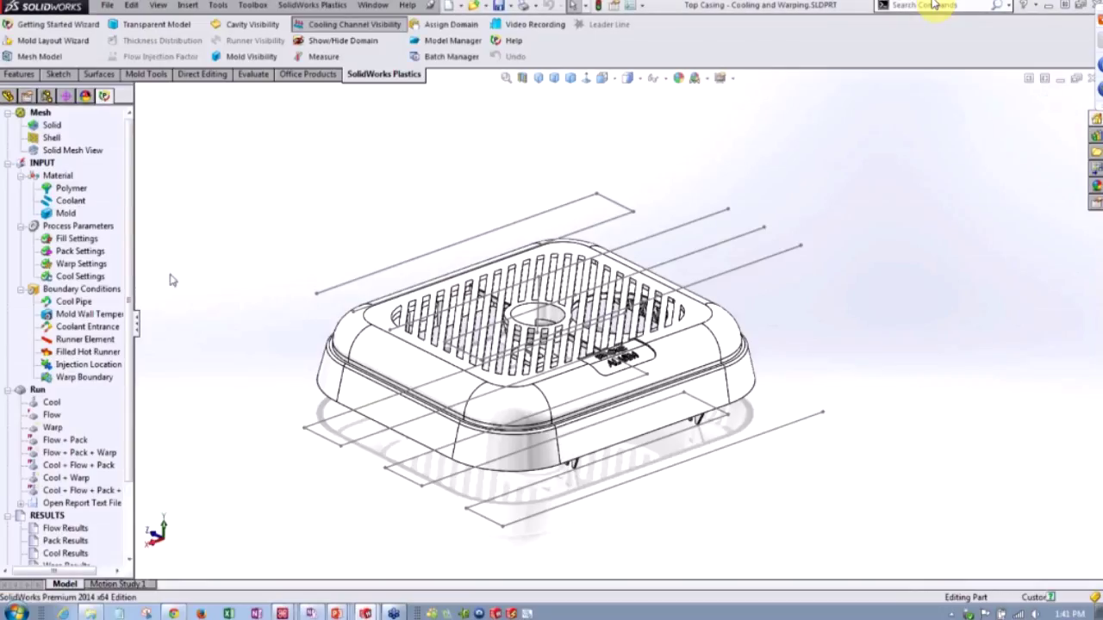
Start the Warp analysis, decline replacing the existing results, and display the WARP Total Displacement plot
{"action": "double_click", "coordinate": [52, 427]}
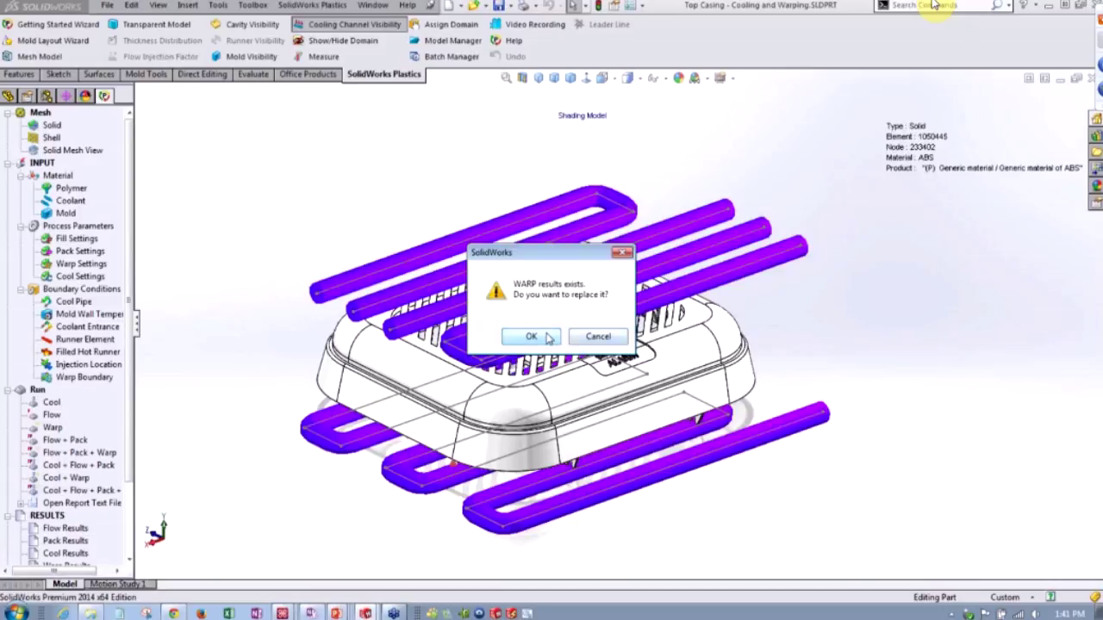
{"action": "left_click", "coordinate": [605, 341]}
{"action": "left_click_drag", "start_coordinate": [129, 466], "coordinate": [130, 476]}
{"action": "scroll", "coordinate": [130, 478], "scroll_direction": "down", "scroll_amount": 2}
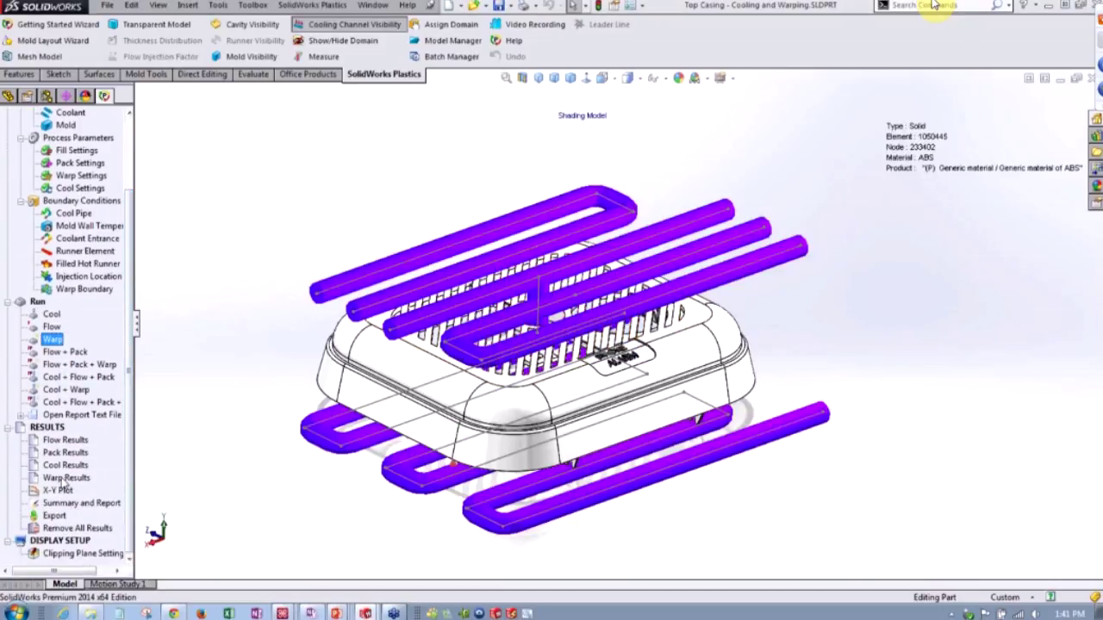
{"action": "left_click", "coordinate": [65, 478]}
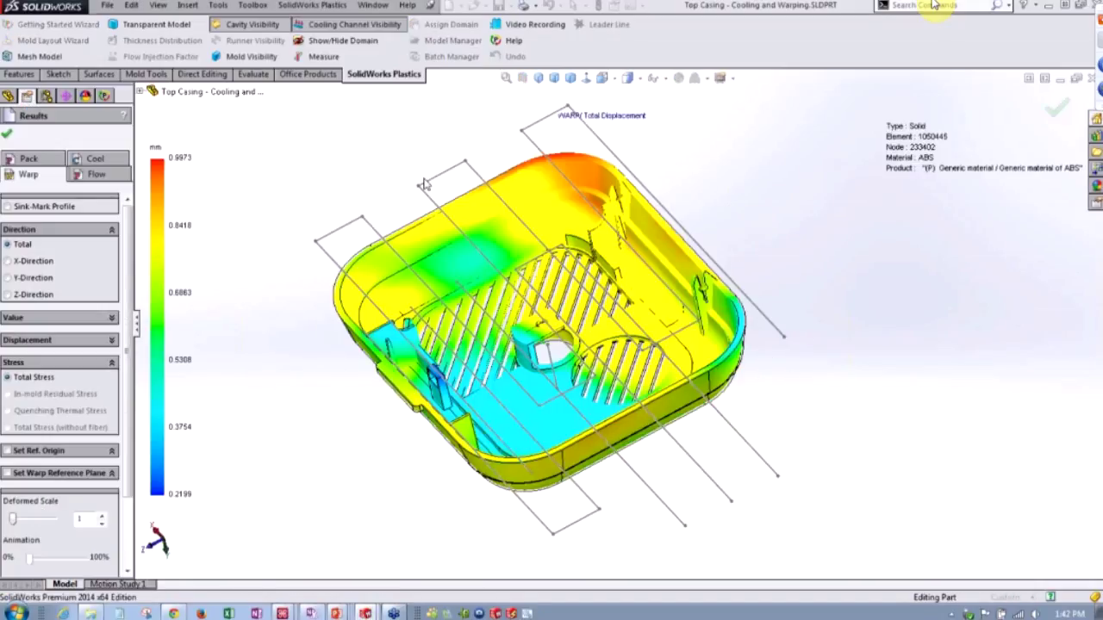
Exaggerate the Total Displacement plot with a deformed scale of 10 and examine the casing from the side
{"action": "left_click", "coordinate": [103, 516]}
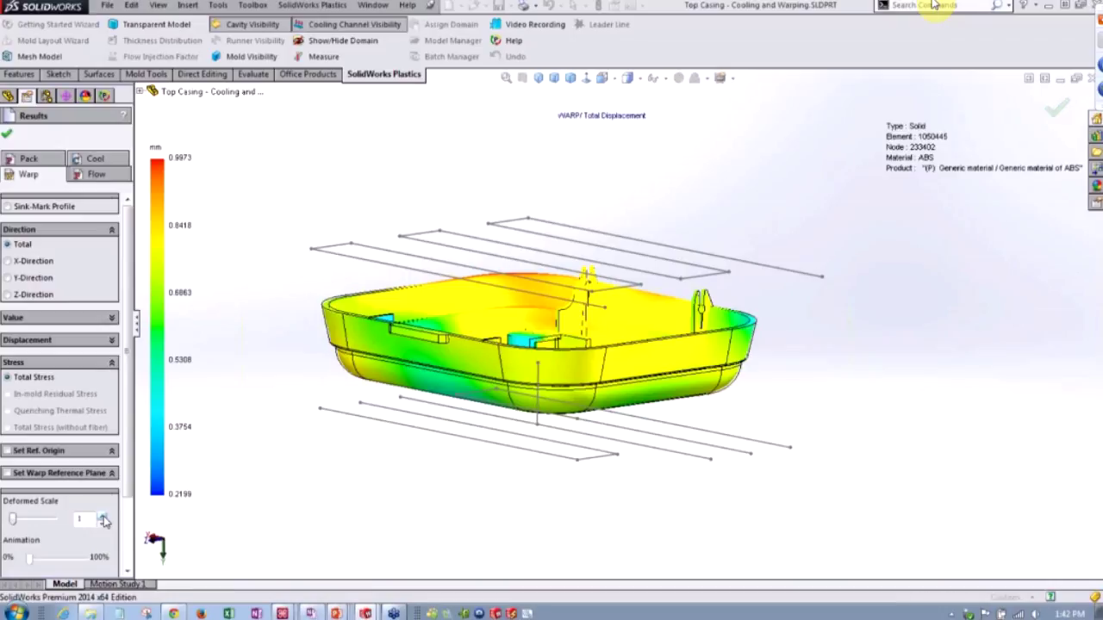
{"action": "left_click", "coordinate": [103, 518]}
{"action": "left_click", "coordinate": [103, 518]}
{"action": "left_click", "coordinate": [104, 519]}
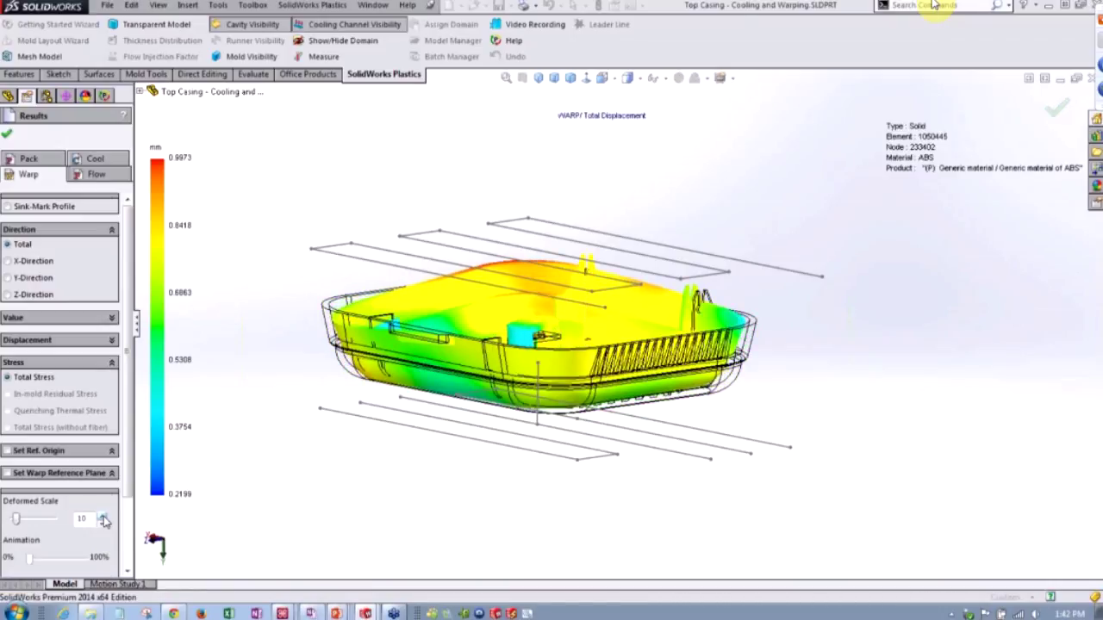
{"action": "middle_click_drag", "start_coordinate": [315, 494], "coordinate": [370, 505]}
Return the Total Displacement plot's deformed scale to 1
{"action": "left_click", "coordinate": [104, 524]}
{"action": "left_click", "coordinate": [104, 526]}
{"action": "left_click", "coordinate": [103, 525]}
{"action": "left_click", "coordinate": [103, 525]}
{"action": "left_click", "coordinate": [103, 525]}
{"action": "left_click", "coordinate": [102, 525]}
{"action": "left_click", "coordinate": [102, 524]}
{"action": "left_click", "coordinate": [103, 525]}
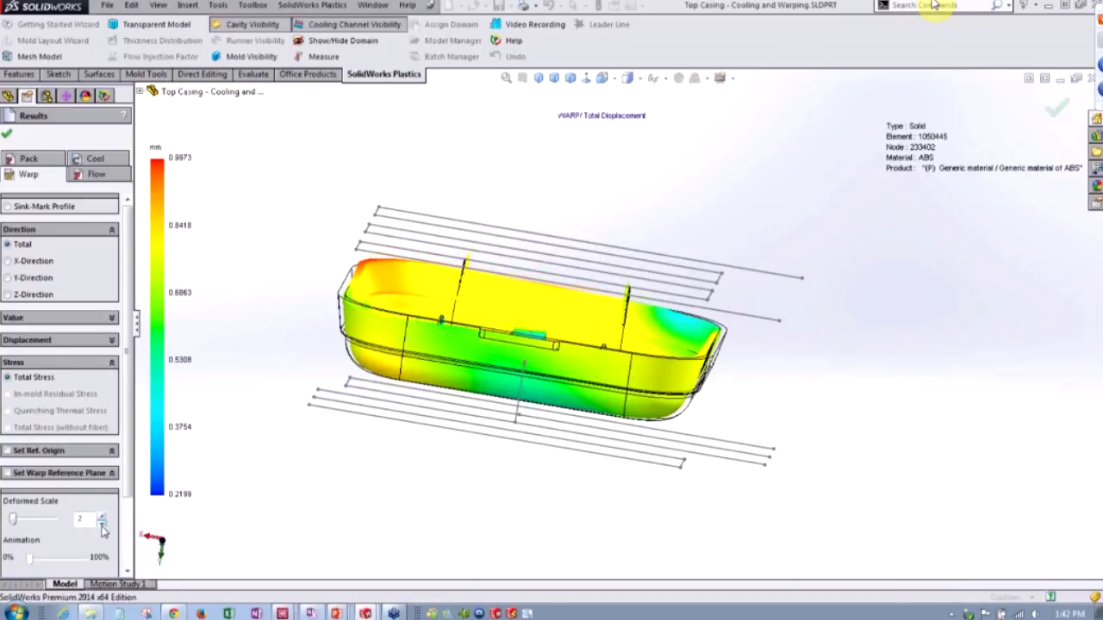
{"action": "left_click", "coordinate": [103, 525]}
Examine the displacement at the casing's red corner against the undeformed outline and across the inside of the part
{"action": "middle_click_drag", "start_coordinate": [325, 455], "coordinate": [379, 475]}
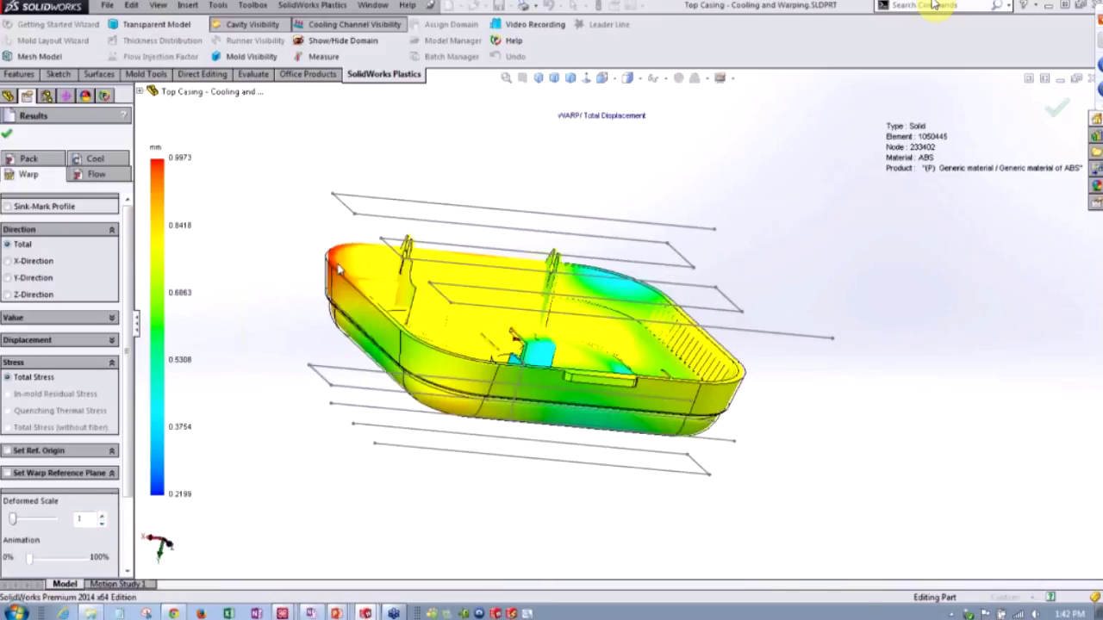
{"action": "scroll", "coordinate": [428, 252], "scroll_direction": "down", "scroll_amount": 10}
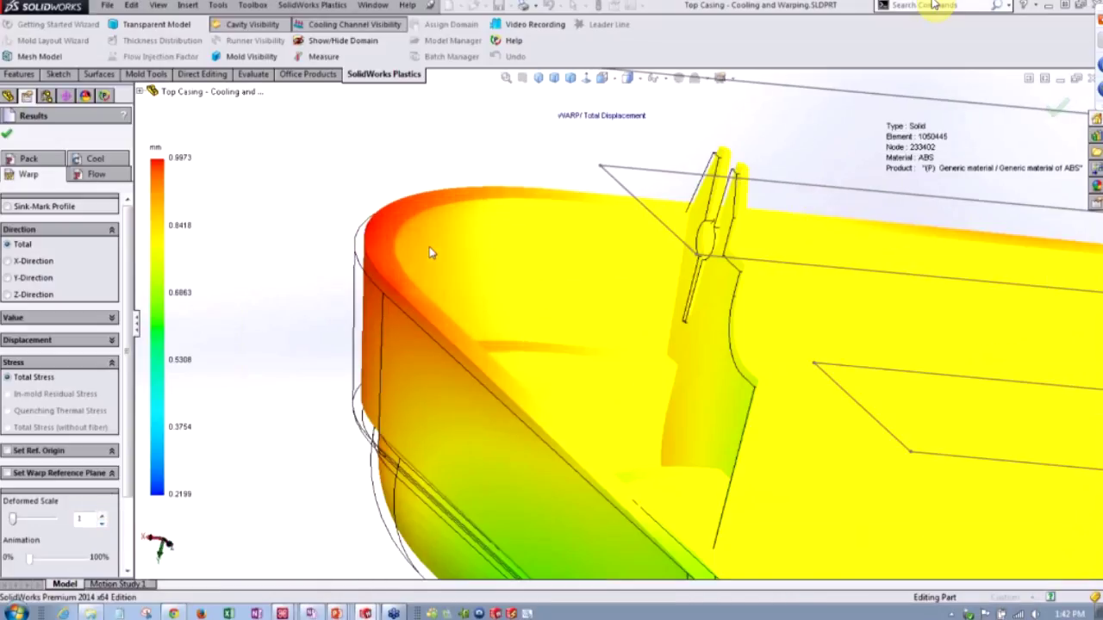
{"action": "middle_click_drag", "start_coordinate": [430, 264], "coordinate": [398, 287]}
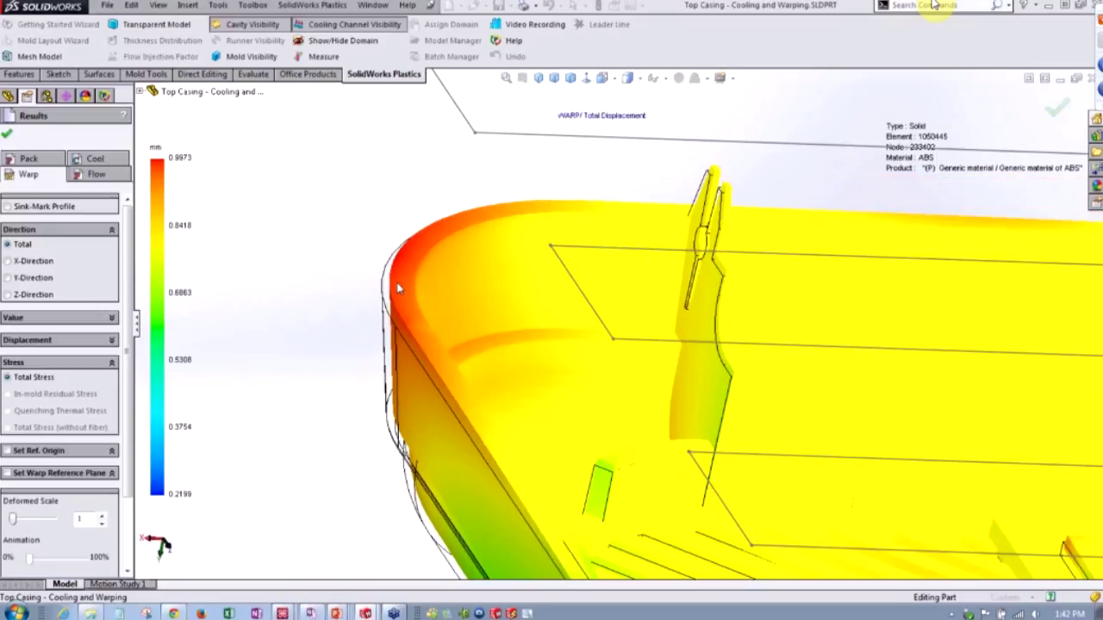
{"action": "scroll", "coordinate": [399, 287], "scroll_direction": "down", "scroll_amount": 5}
{"action": "scroll", "coordinate": [529, 301], "scroll_direction": "up", "scroll_amount": 2}
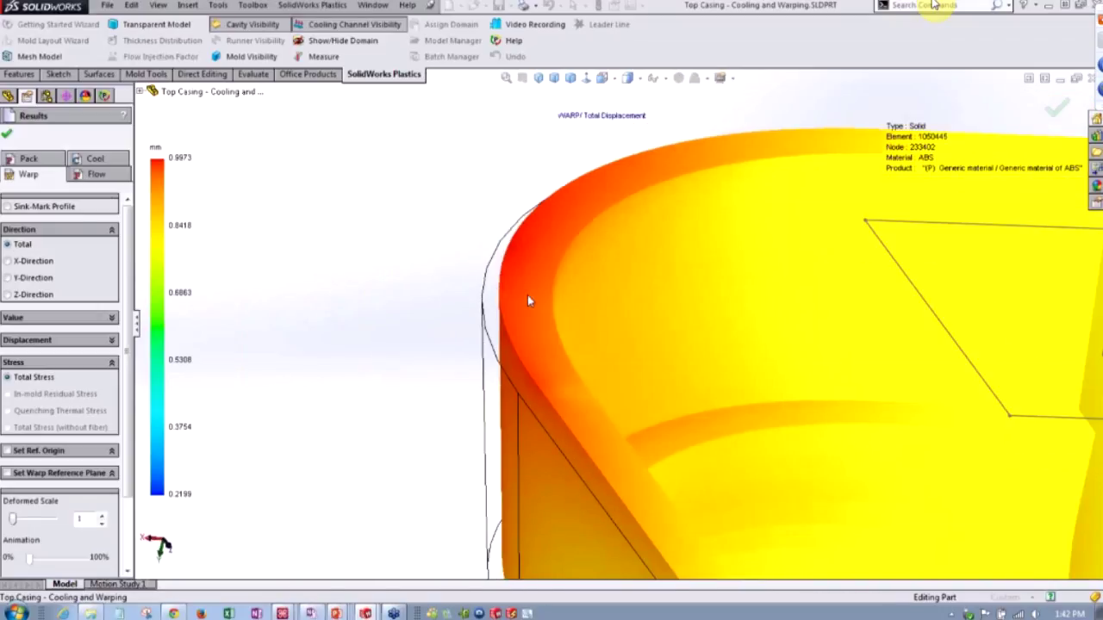
{"action": "scroll", "coordinate": [730, 339], "scroll_direction": "up", "scroll_amount": 5}
{"action": "middle_click_drag", "start_coordinate": [731, 339], "coordinate": [779, 334]}
{"action": "scroll", "coordinate": [857, 354], "scroll_direction": "up", "scroll_amount": 4}
{"action": "mouse_move", "coordinate": [858, 353]}
{"action": "middle_mouse_down"}
{"action": "mouse_move", "coordinate": [901, 346]}
{"action": "mouse_move", "coordinate": [871, 380]}
{"action": "mouse_move", "coordinate": [865, 356]}
{"action": "middle_mouse_up"}
{"action": "scroll", "coordinate": [870, 380], "scroll_direction": "down", "scroll_amount": 1}
{"action": "scroll", "coordinate": [871, 380], "scroll_direction": "down", "scroll_amount": 3}
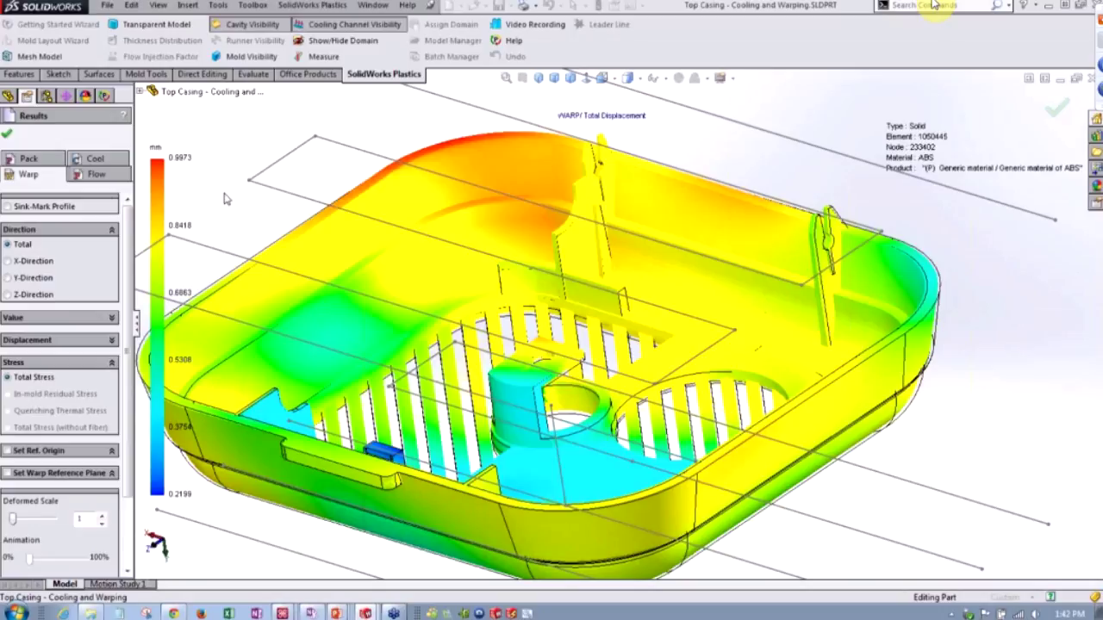
Look up the Scale command among the mold tools, close the warp results and examine the cooling channels around the casing
{"action": "left_click", "coordinate": [146, 75]}
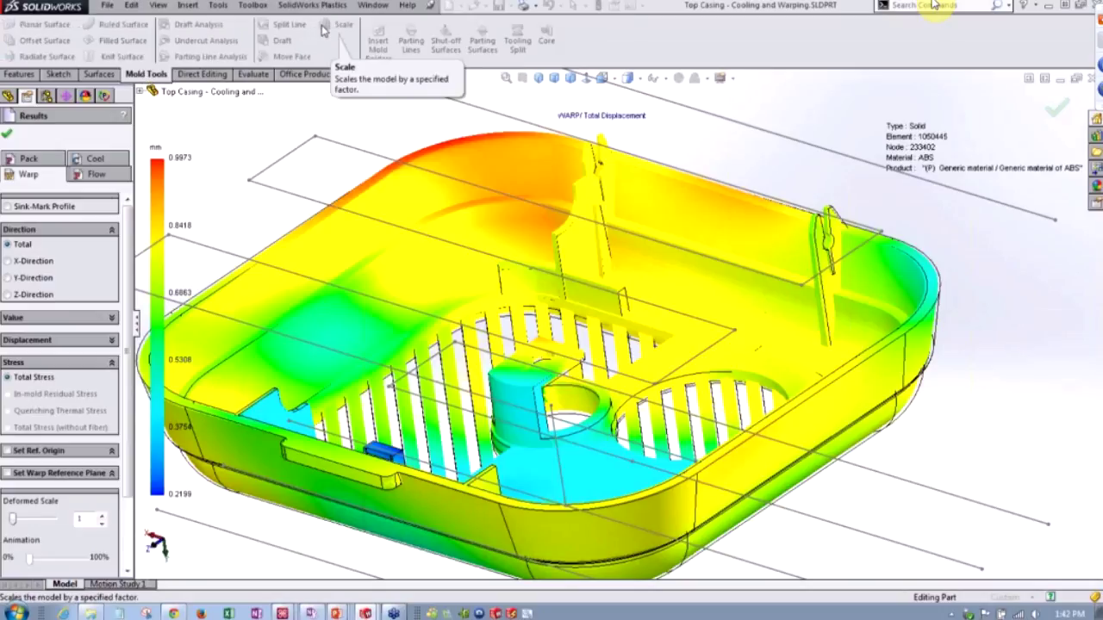
{"action": "left_click", "coordinate": [386, 74]}
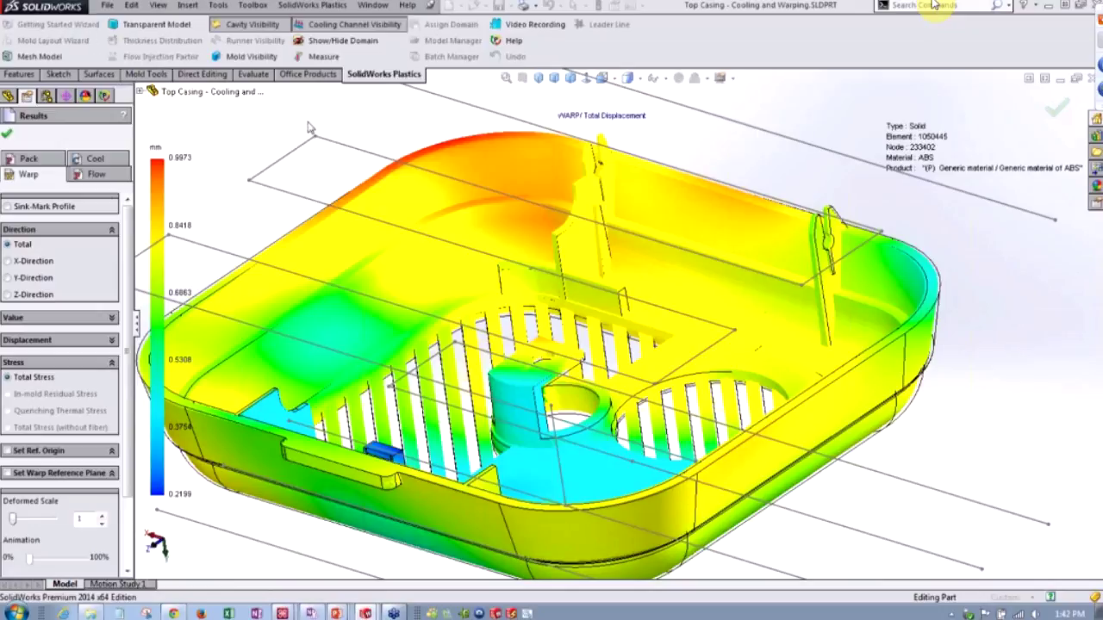
{"action": "scroll", "coordinate": [326, 207], "scroll_direction": "up", "scroll_amount": 1}
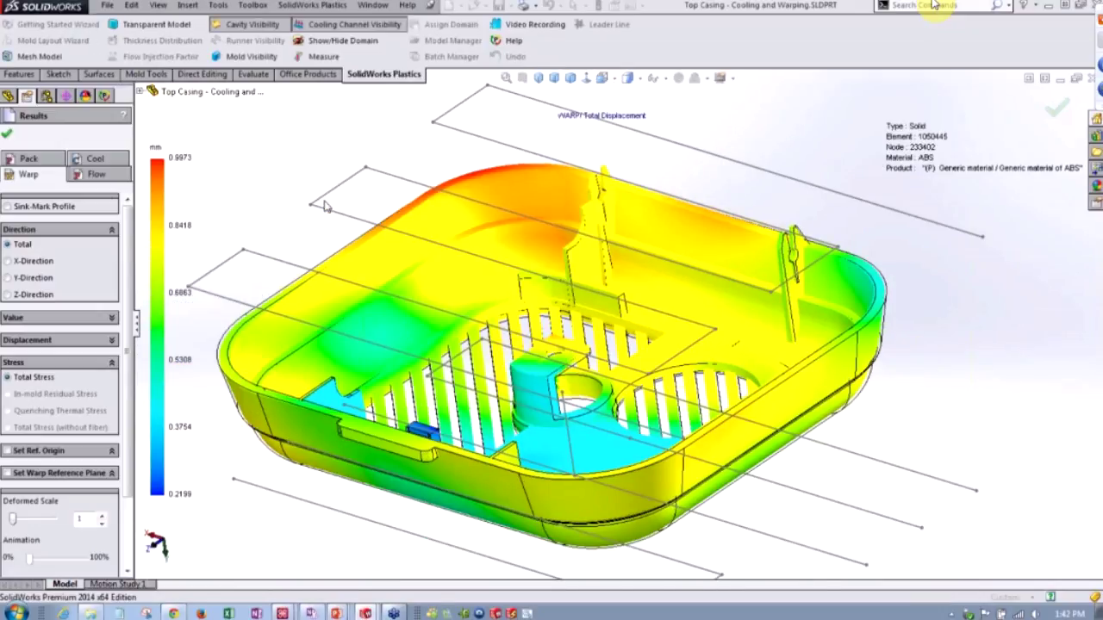
{"action": "scroll", "coordinate": [325, 207], "scroll_direction": "up", "scroll_amount": 3}
{"action": "middle_click_drag", "start_coordinate": [407, 255], "coordinate": [424, 231]}
{"action": "scroll", "coordinate": [535, 343], "scroll_direction": "down", "scroll_amount": 2}
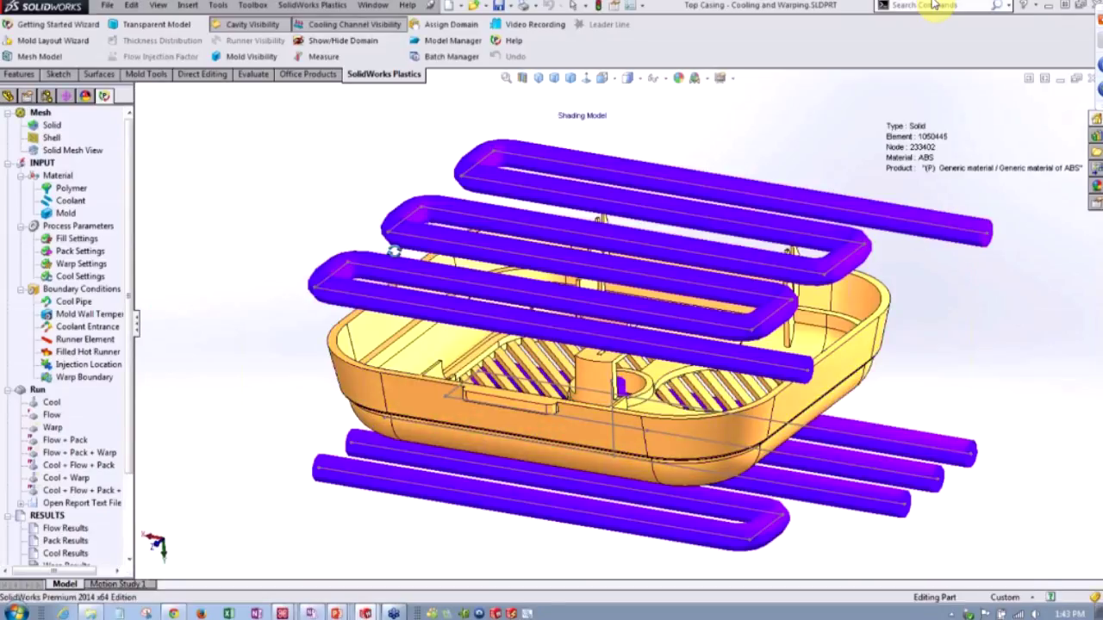
{"action": "middle_click_drag", "start_coordinate": [394, 251], "coordinate": [396, 289]}
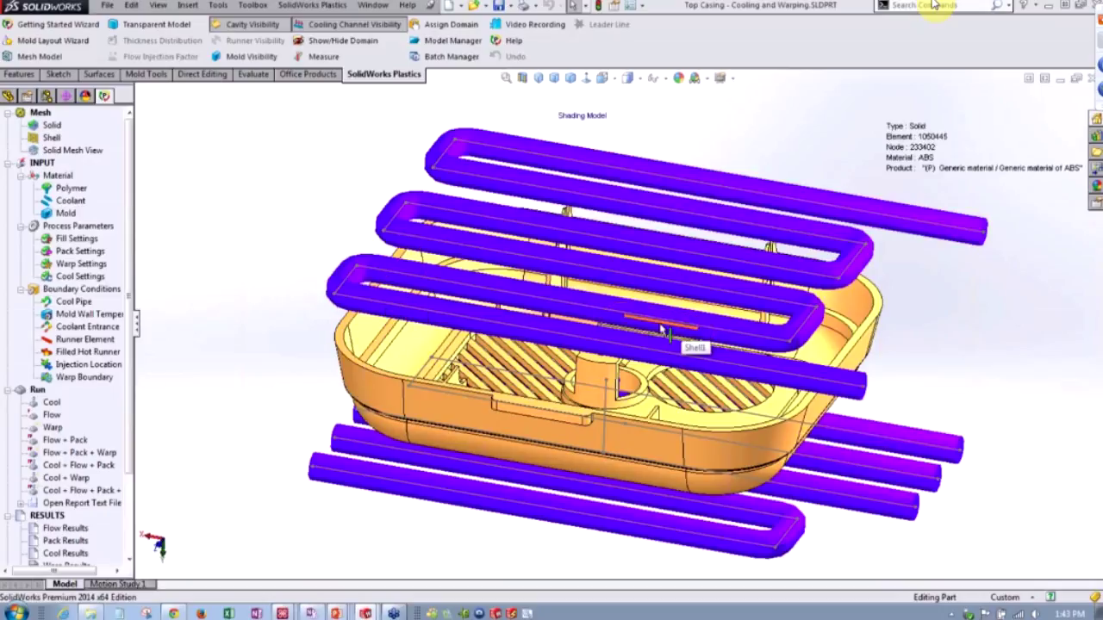
Activate the configuration Demo_start and reload its SolidWorks Plastics project
{"action": "left_click", "coordinate": [46, 96]}
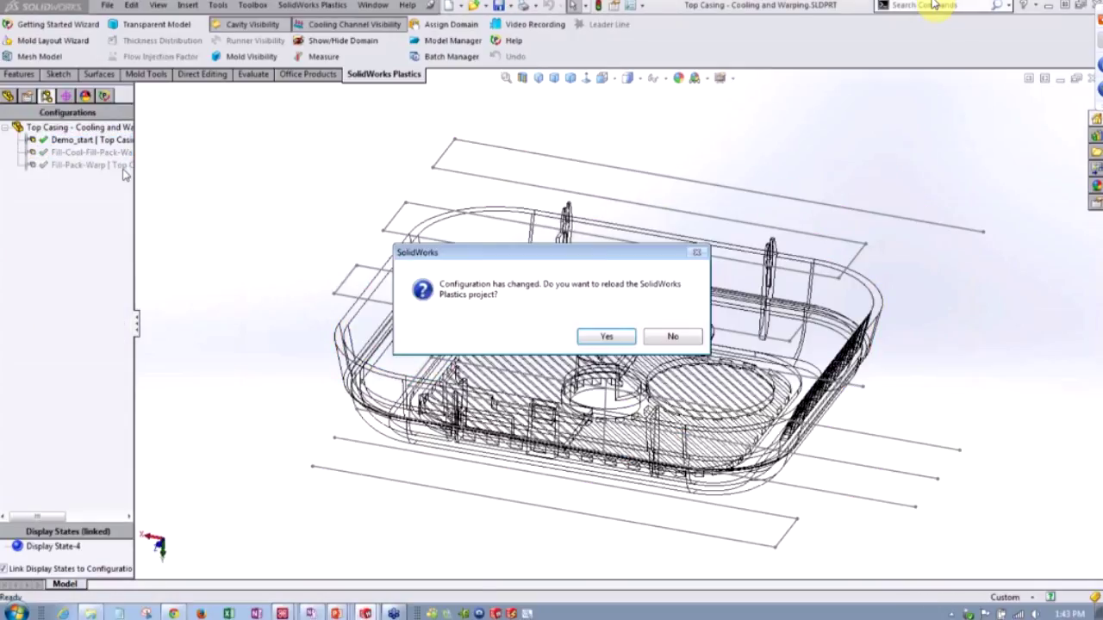
{"action": "left_click", "coordinate": [606, 336]}
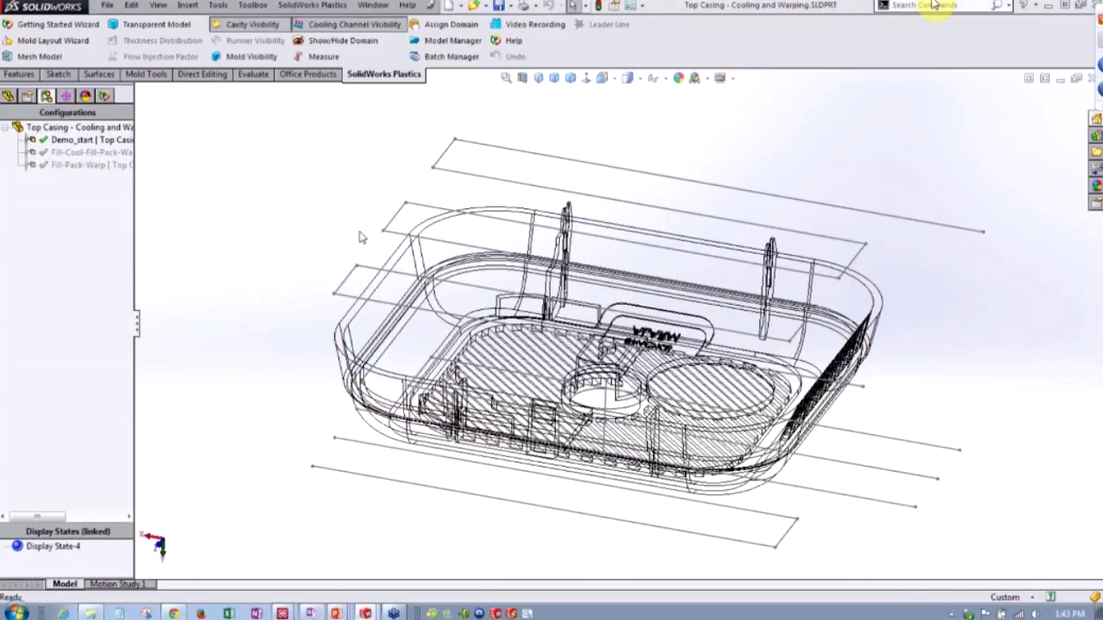
{"action": "middle_click_drag", "start_coordinate": [487, 234], "coordinate": [766, 400]}
{"action": "scroll", "coordinate": [772, 389], "scroll_direction": "up", "scroll_amount": 1}
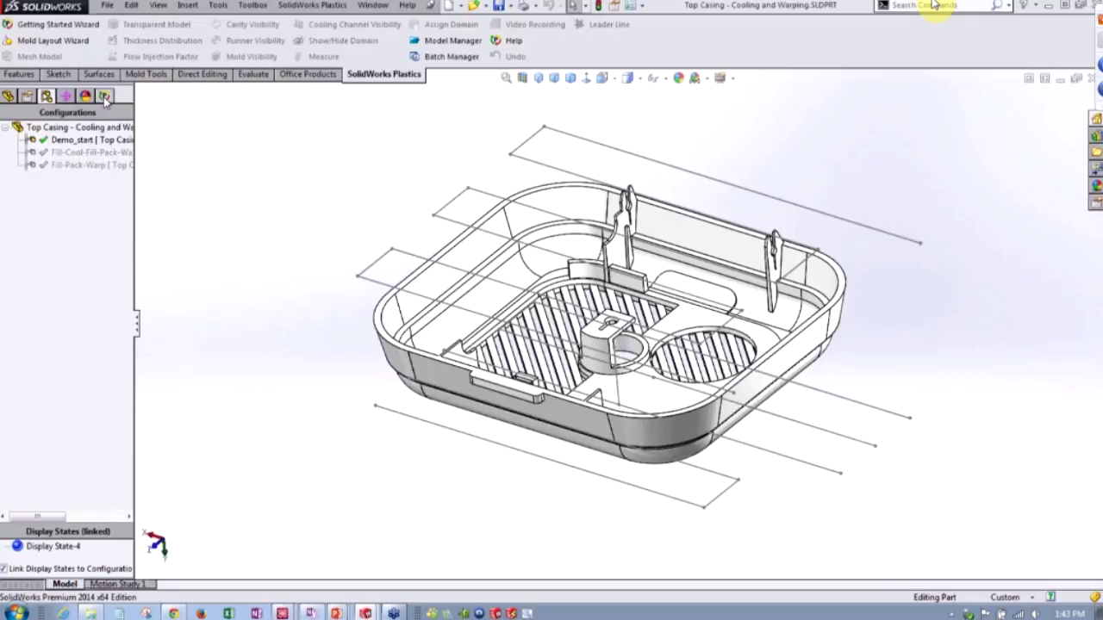
Start a manual solid mesh with the channel design and Virtual Mold options enabled, and proceed to Channel Design
{"action": "left_click", "coordinate": [105, 96]}
{"action": "right_click", "coordinate": [48, 127]}
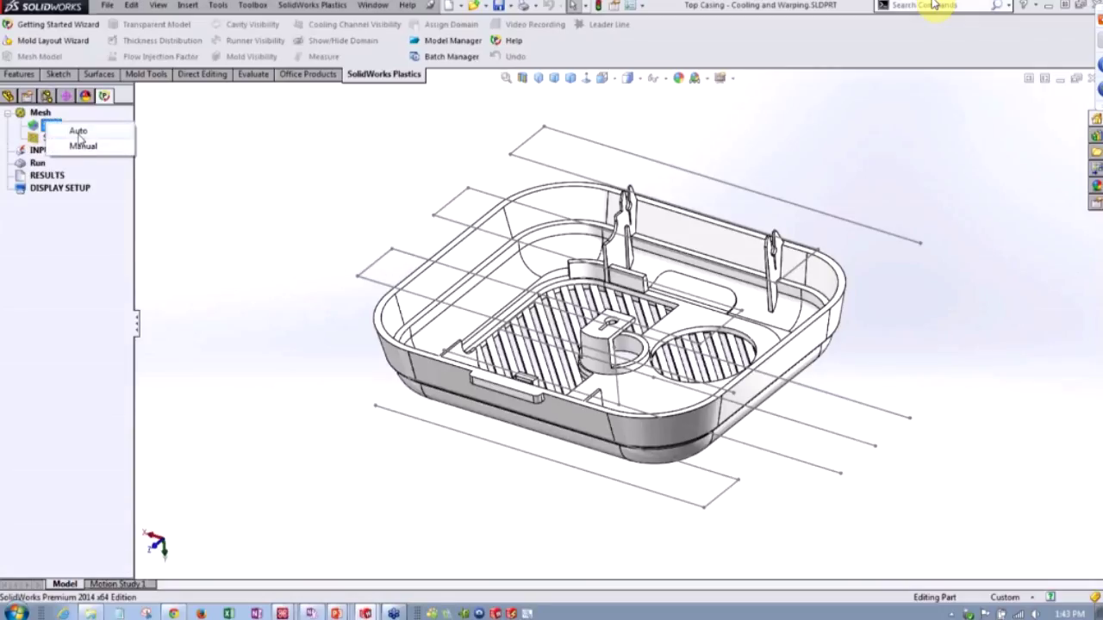
{"action": "left_click", "coordinate": [81, 147]}
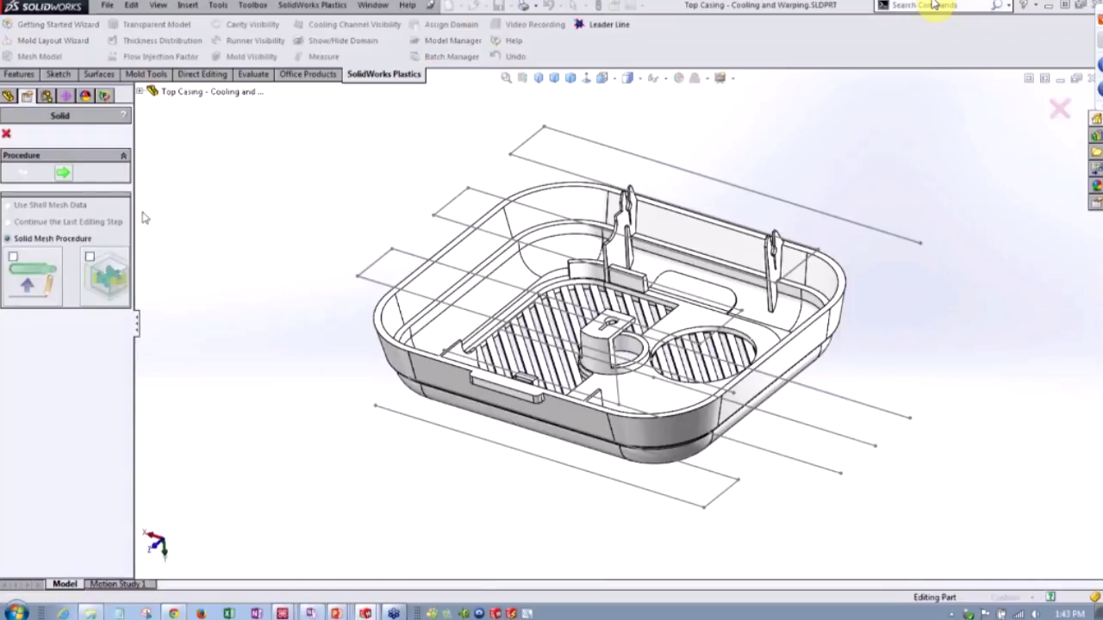
{"action": "left_click", "coordinate": [13, 257]}
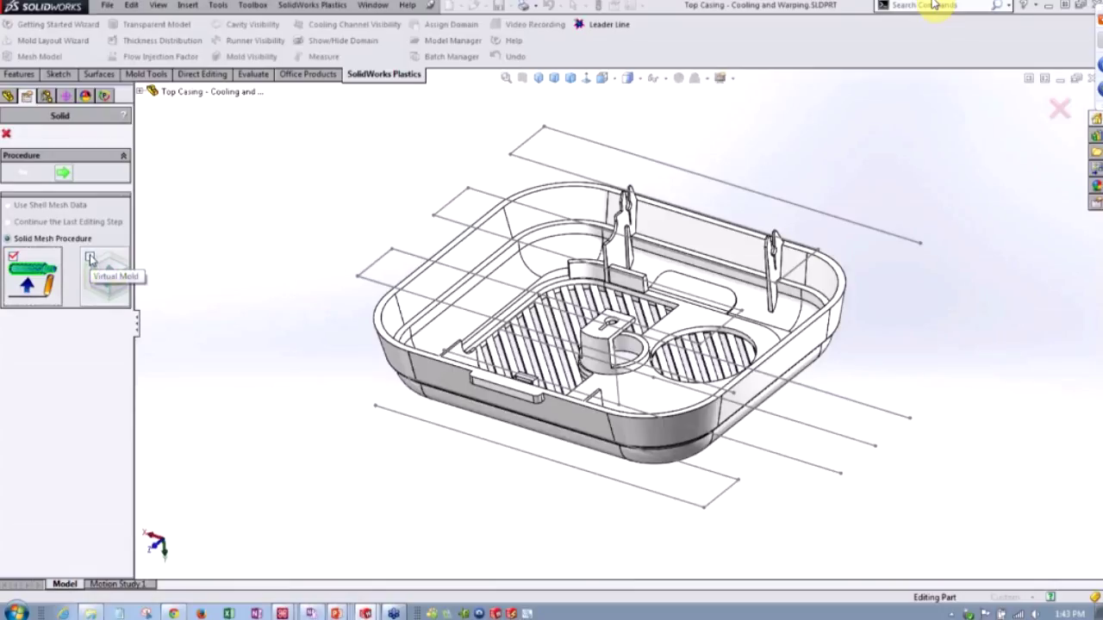
{"action": "left_click", "coordinate": [89, 258]}
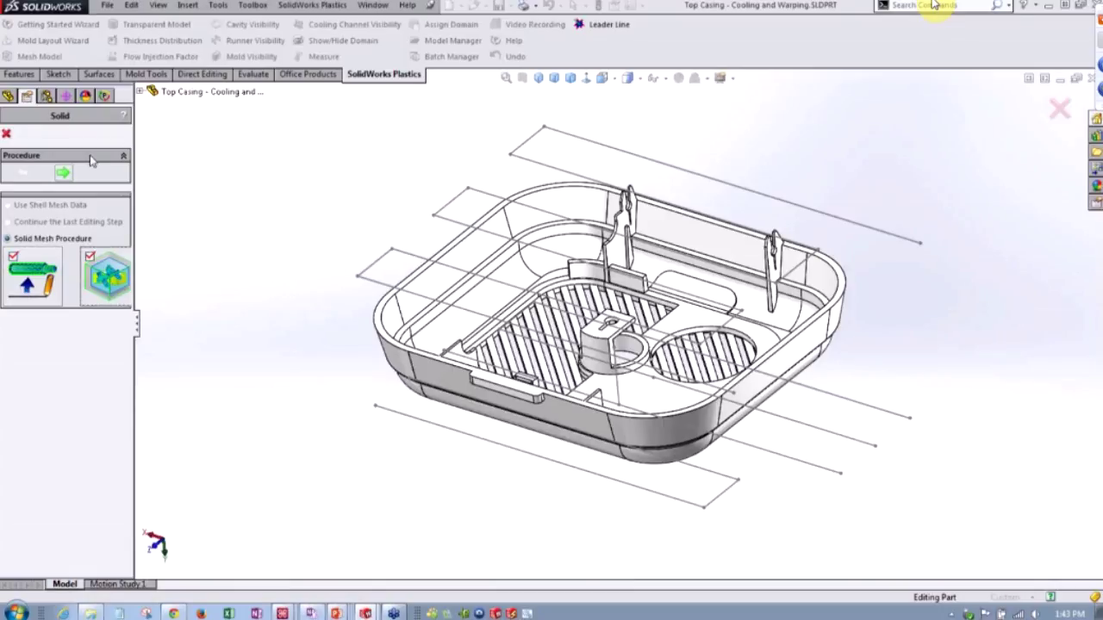
{"action": "left_click", "coordinate": [63, 175]}
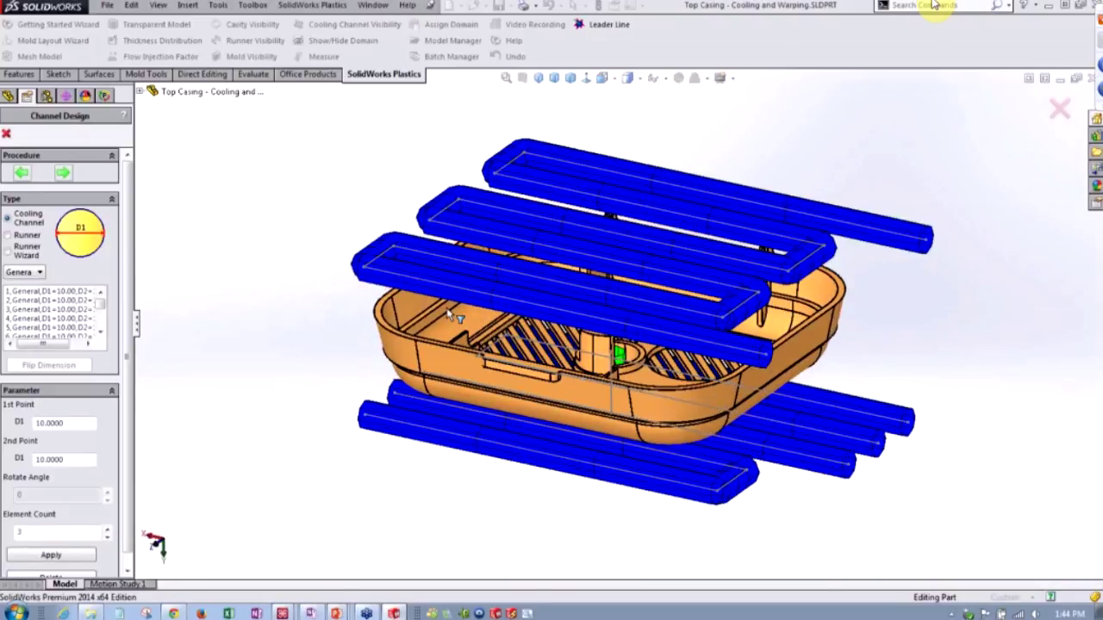
Widen the Channel Design settings to read the full channel list and examine the cooling channels around the casing
{"action": "scroll", "coordinate": [707, 352], "scroll_direction": "up", "scroll_amount": 2}
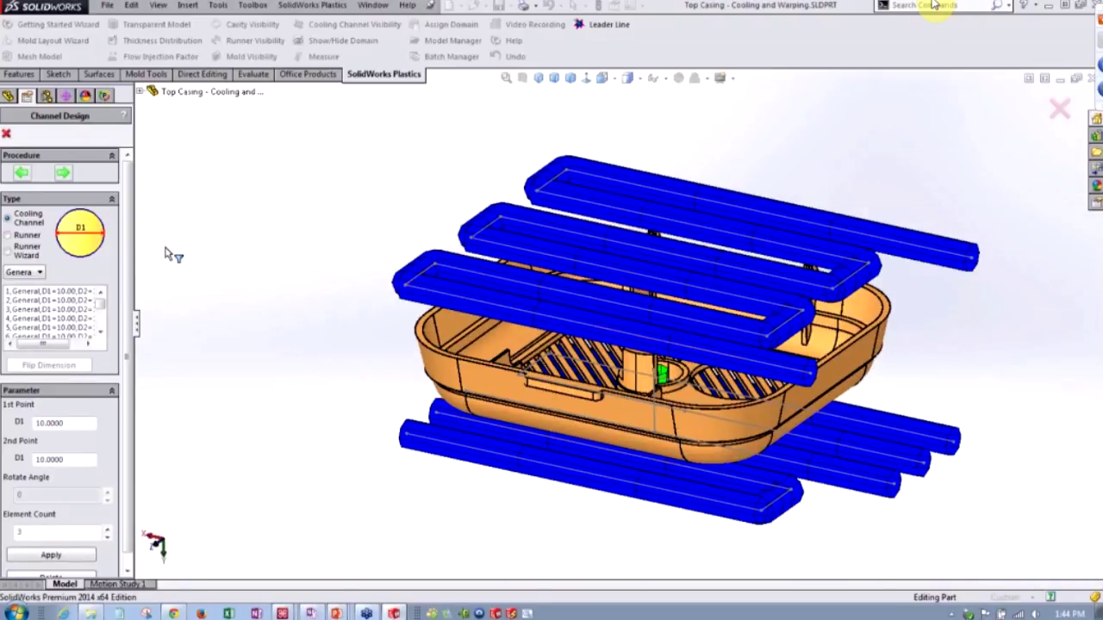
{"action": "left_click_drag", "start_coordinate": [134, 249], "coordinate": [185, 250]}
{"action": "middle_click_drag", "start_coordinate": [349, 325], "coordinate": [344, 324]}
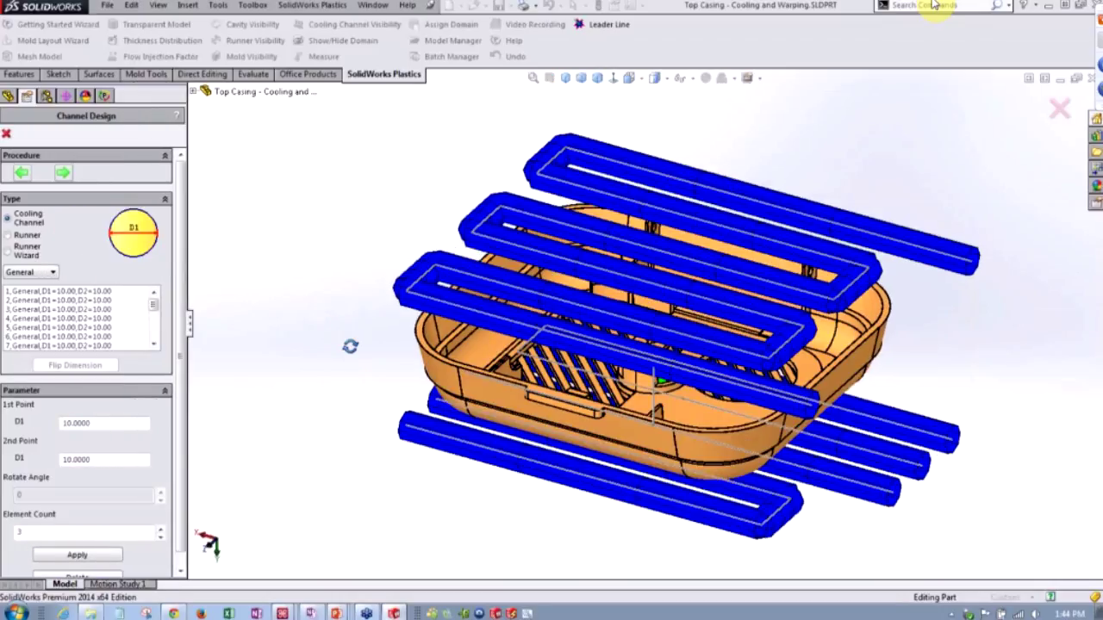
{"action": "scroll", "coordinate": [629, 316], "scroll_direction": "down", "scroll_amount": 2}
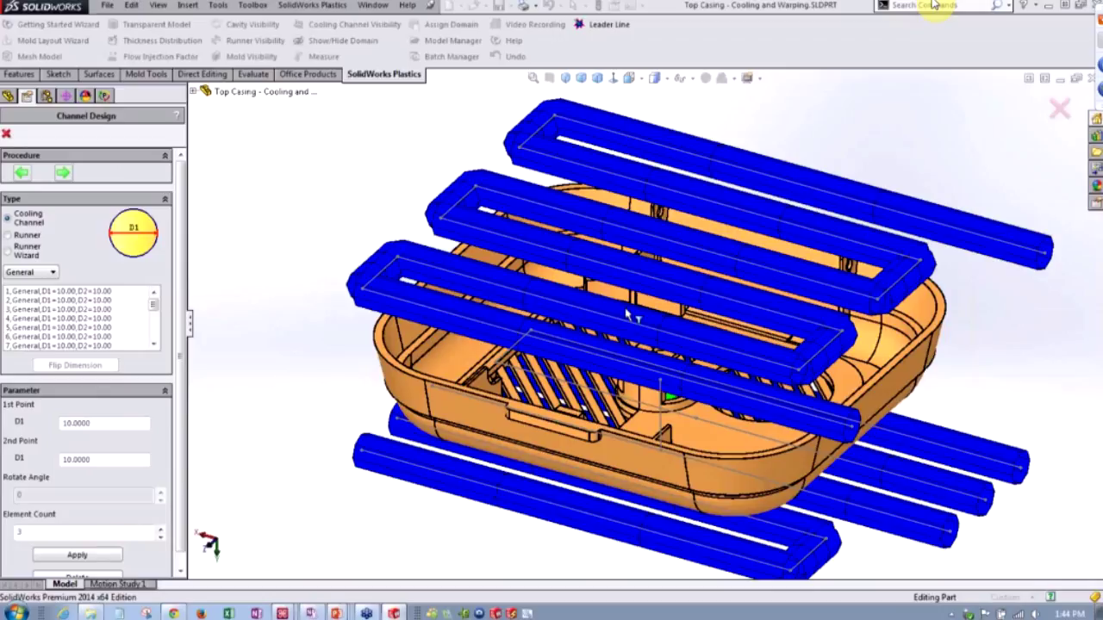
{"action": "scroll", "coordinate": [627, 312], "scroll_direction": "down", "scroll_amount": 1}
{"action": "scroll", "coordinate": [639, 328], "scroll_direction": "up", "scroll_amount": 1}
{"action": "middle_click_drag", "start_coordinate": [639, 329], "coordinate": [646, 326]}
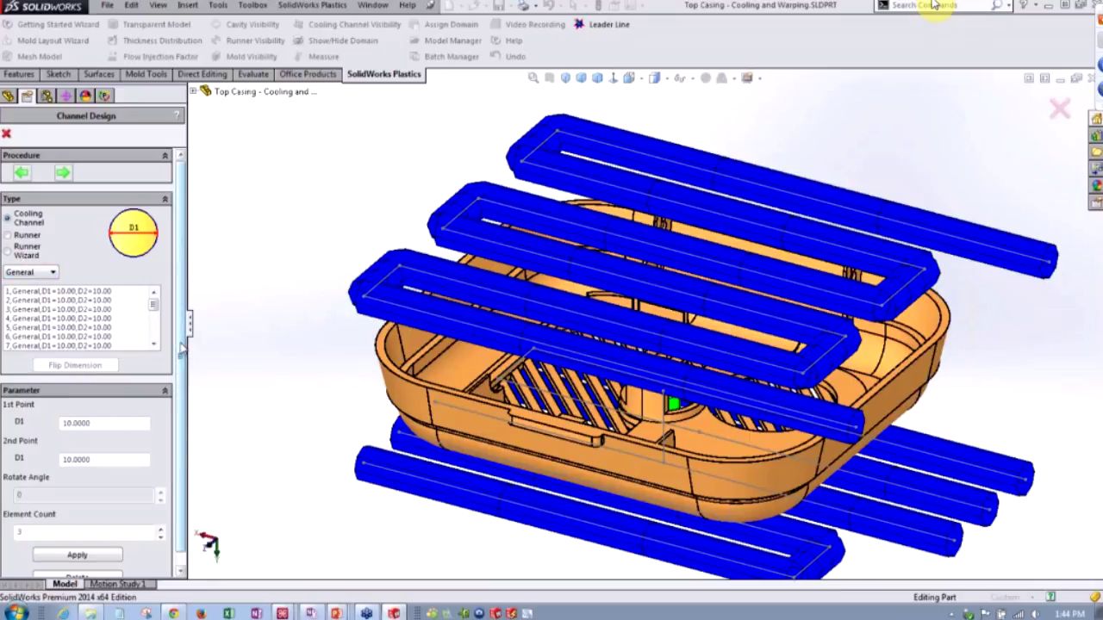
Check the available cooling channel types and select baffle channel 21 in the channel list to locate it under the casing
{"action": "left_click_drag", "start_coordinate": [181, 349], "coordinate": [183, 370]}
{"action": "left_click", "coordinate": [33, 258]}
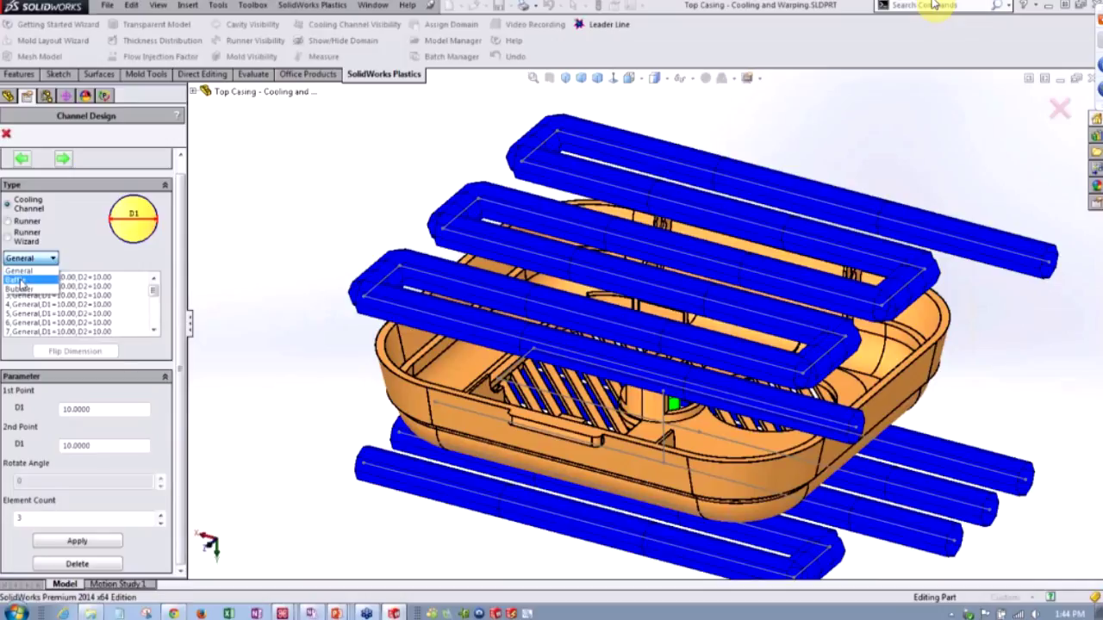
{"action": "left_click", "coordinate": [81, 251]}
{"action": "middle_click_drag", "start_coordinate": [473, 420], "coordinate": [480, 313]}
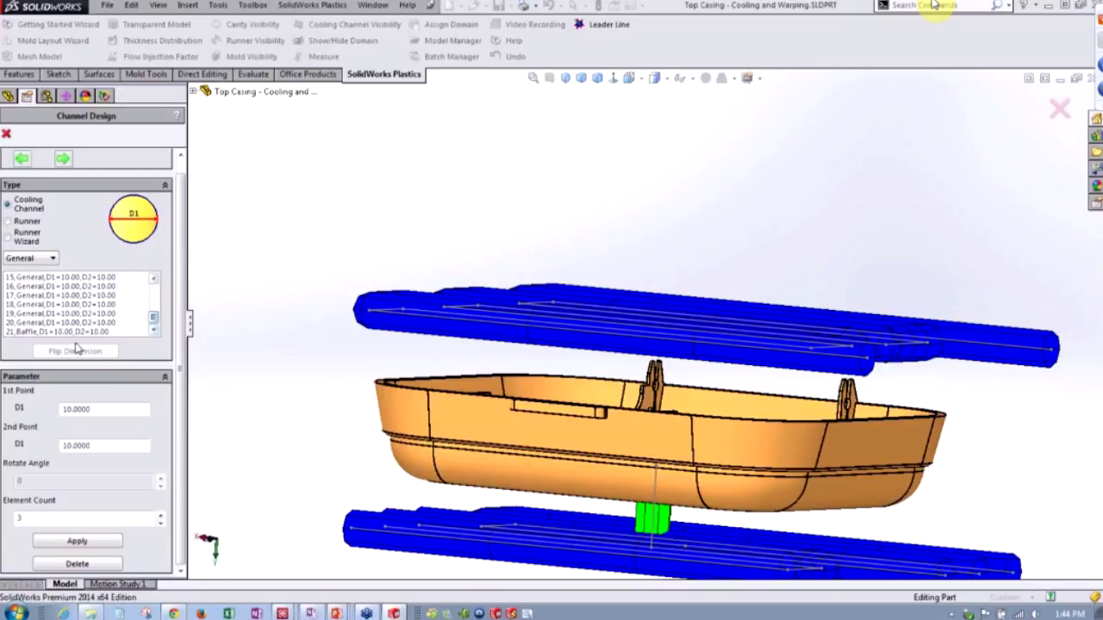
{"action": "left_click", "coordinate": [50, 335]}
{"action": "middle_click_drag", "start_coordinate": [605, 472], "coordinate": [611, 434]}
{"action": "left_click", "coordinate": [24, 325]}
{"action": "left_click", "coordinate": [41, 332]}
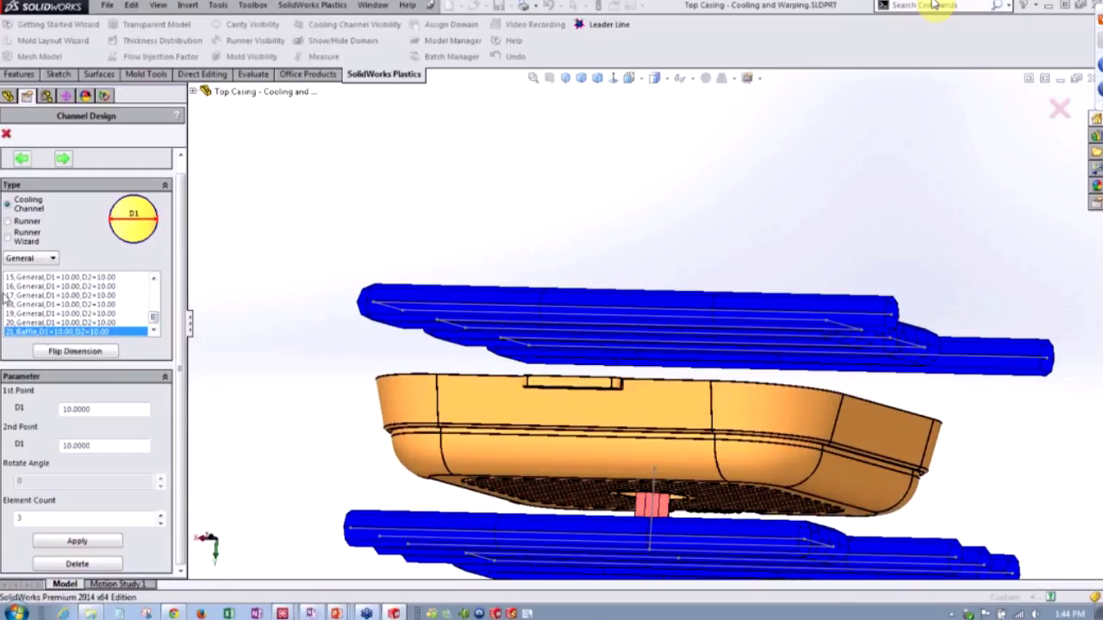
Review the channel type options again and examine the selected baffle among the cooling channels from both sides of the casing
{"action": "left_click", "coordinate": [24, 258]}
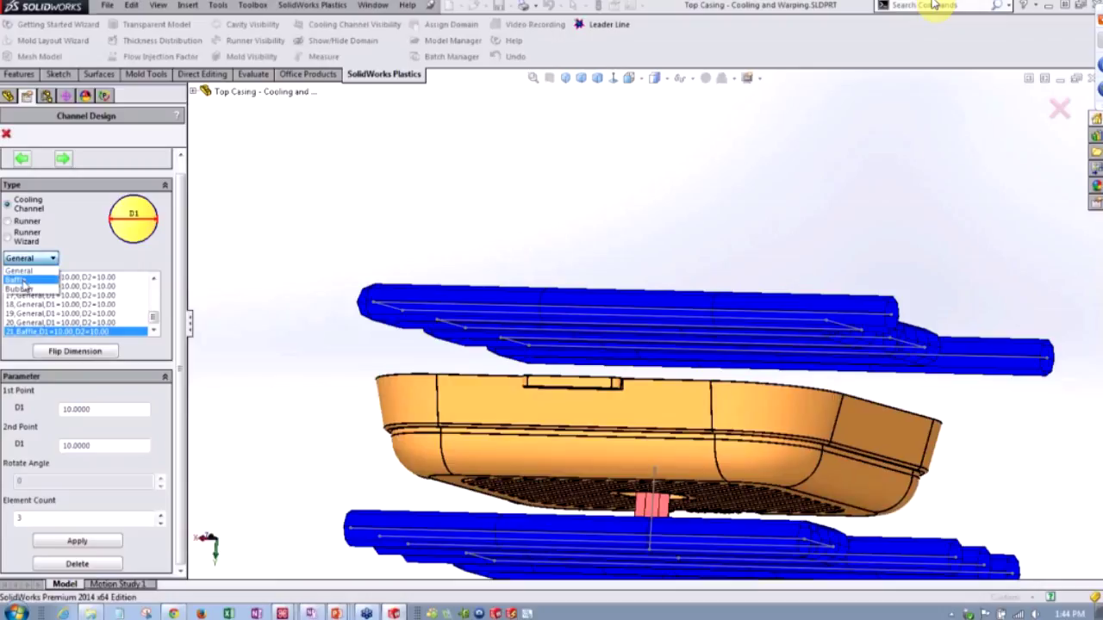
{"action": "left_click", "coordinate": [85, 267]}
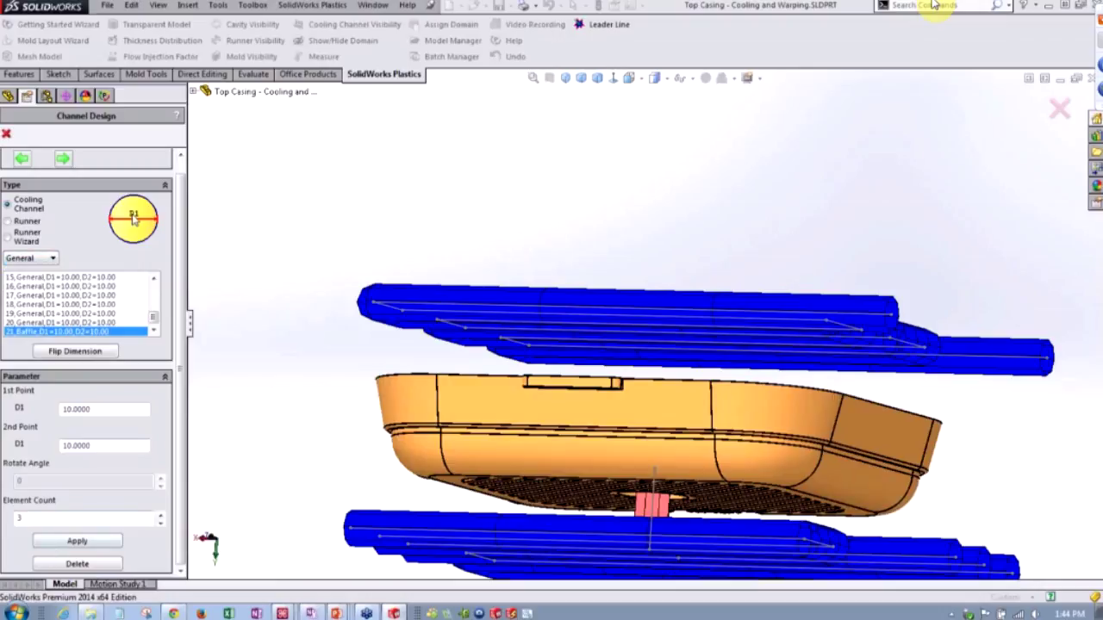
{"action": "scroll", "coordinate": [547, 332], "scroll_direction": "up", "scroll_amount": 2}
{"action": "middle_click_drag", "start_coordinate": [547, 332], "coordinate": [654, 403]}
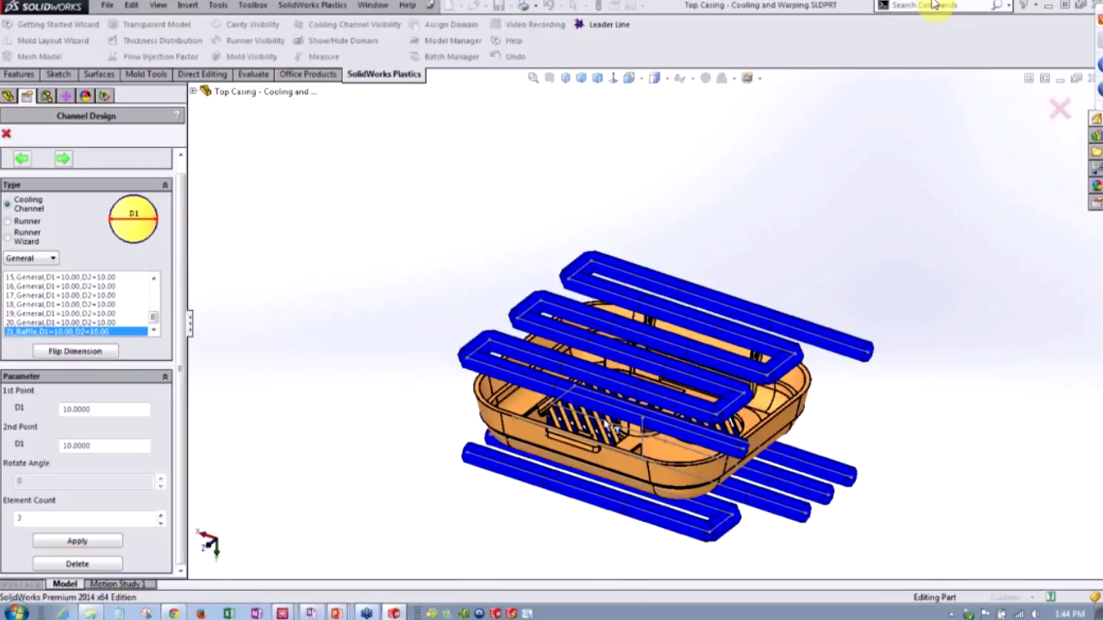
{"action": "middle_click_drag", "start_coordinate": [827, 472], "coordinate": [733, 403]}
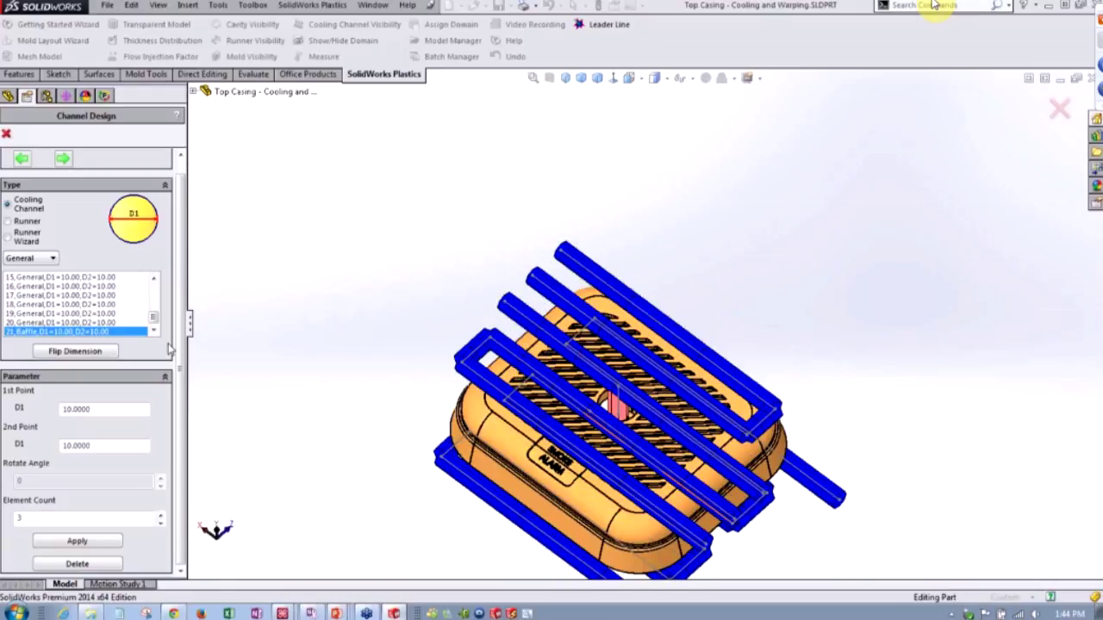
Proceed from Channel Design to Mold Settings and inspect the virtual mold block around the casing and channels
{"action": "left_click", "coordinate": [62, 158]}
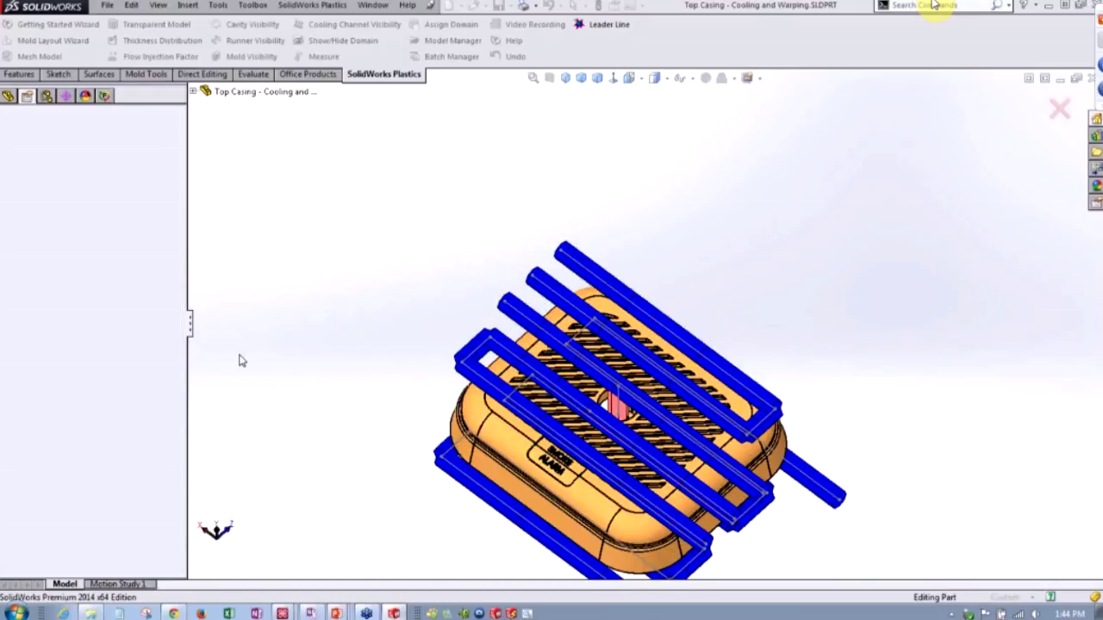
{"action": "scroll", "coordinate": [497, 215], "scroll_direction": "up", "scroll_amount": 4}
{"action": "middle_click_drag", "start_coordinate": [508, 258], "coordinate": [534, 355]}
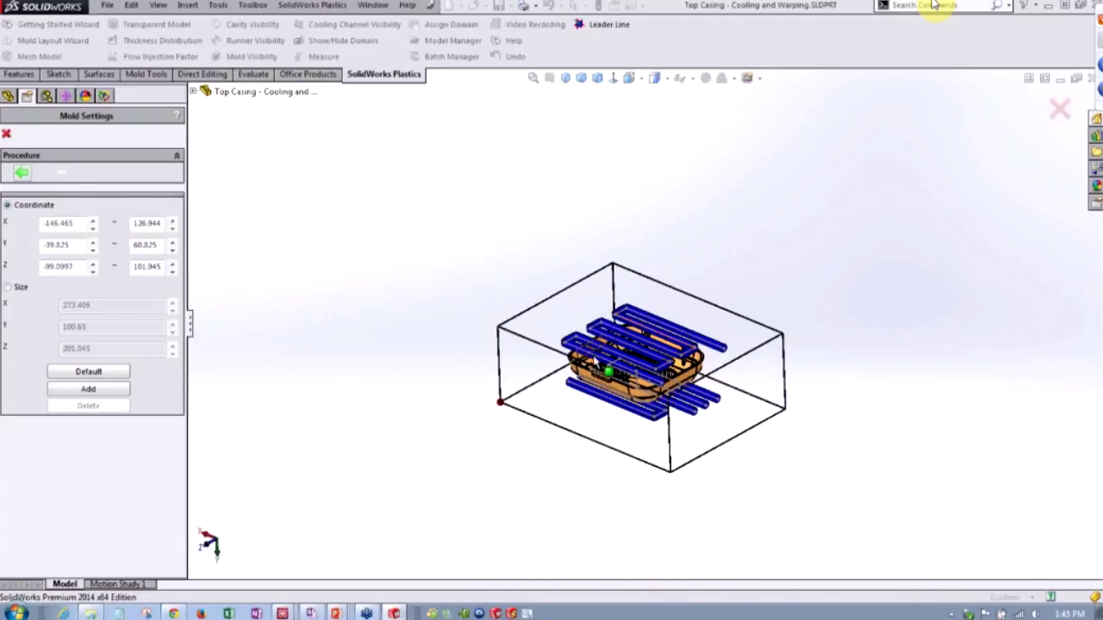
{"action": "scroll", "coordinate": [569, 379], "scroll_direction": "down", "scroll_amount": 2}
Define the virtual mold by size with X 300, Y 120 and Z 220, and exit Mold Settings without adding it
{"action": "left_click", "coordinate": [7, 287]}
{"action": "double_click", "coordinate": [117, 304]}
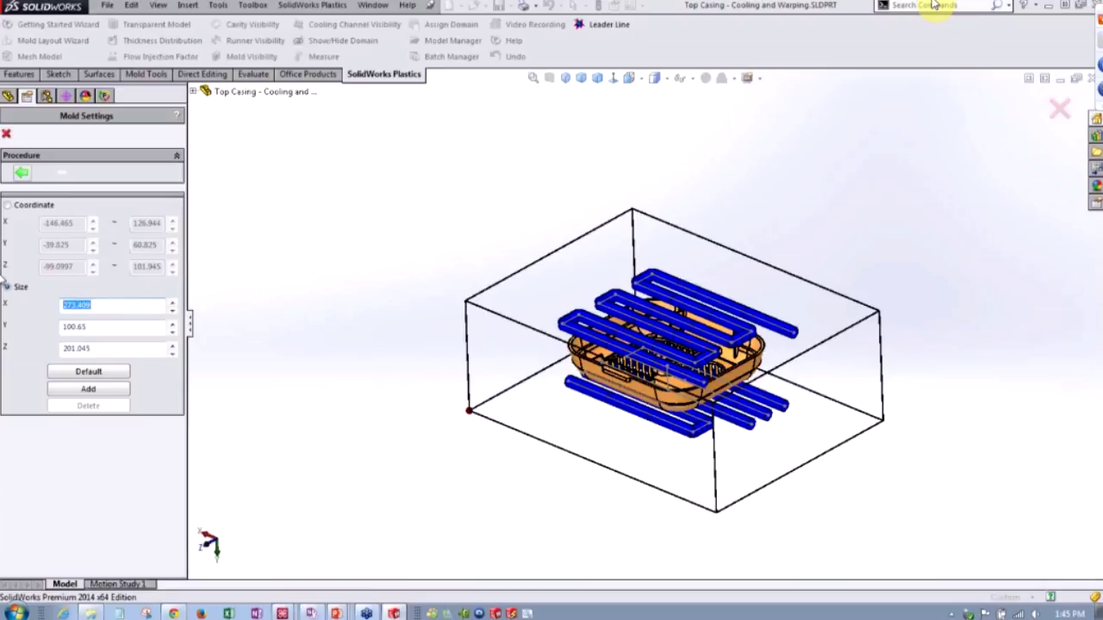
{"action": "type", "text": "300"}
{"action": "key", "text": "Tab"}
{"action": "type", "text": "120"}
{"action": "key", "text": "Tab"}
{"action": "type", "text": "22"}
{"action": "key", "text": "Tab"}
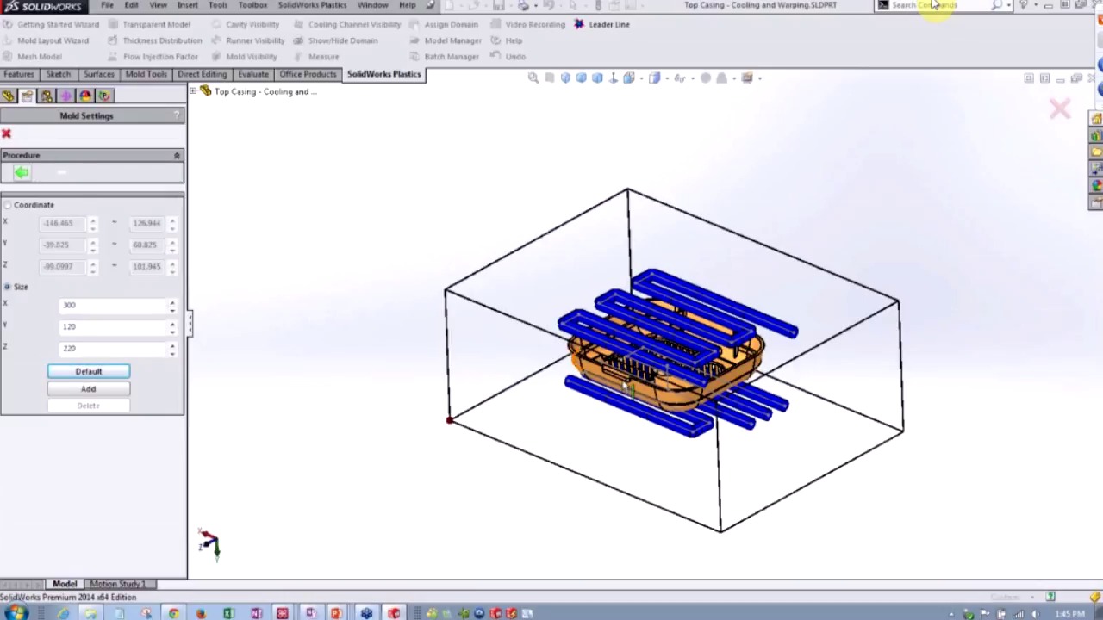
{"action": "scroll", "coordinate": [680, 399], "scroll_direction": "down", "scroll_amount": 3}
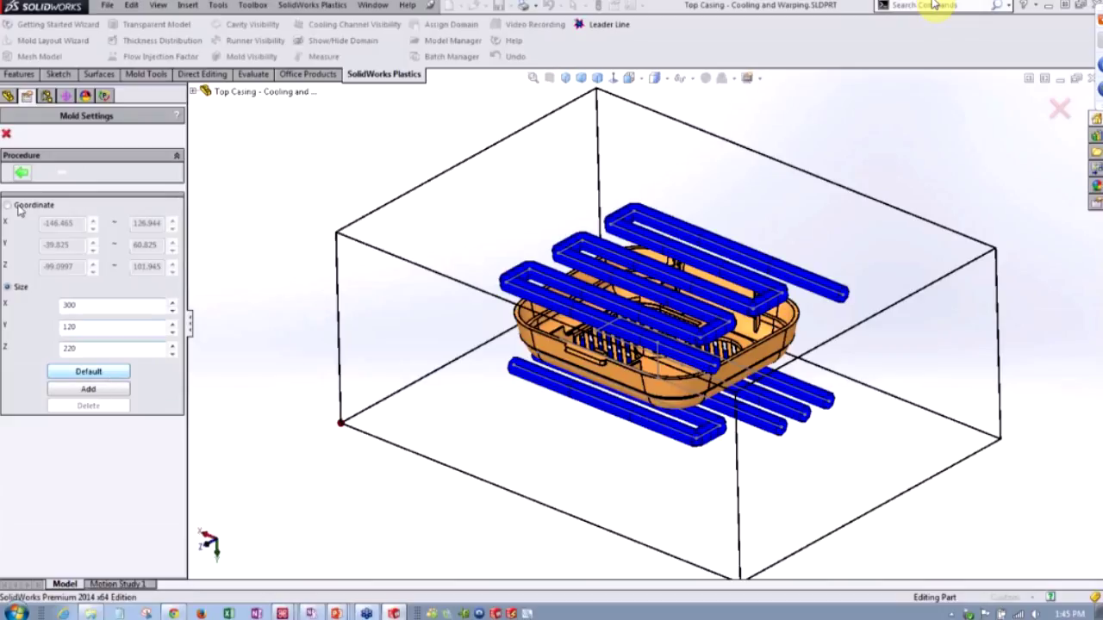
{"action": "left_click", "coordinate": [6, 136]}
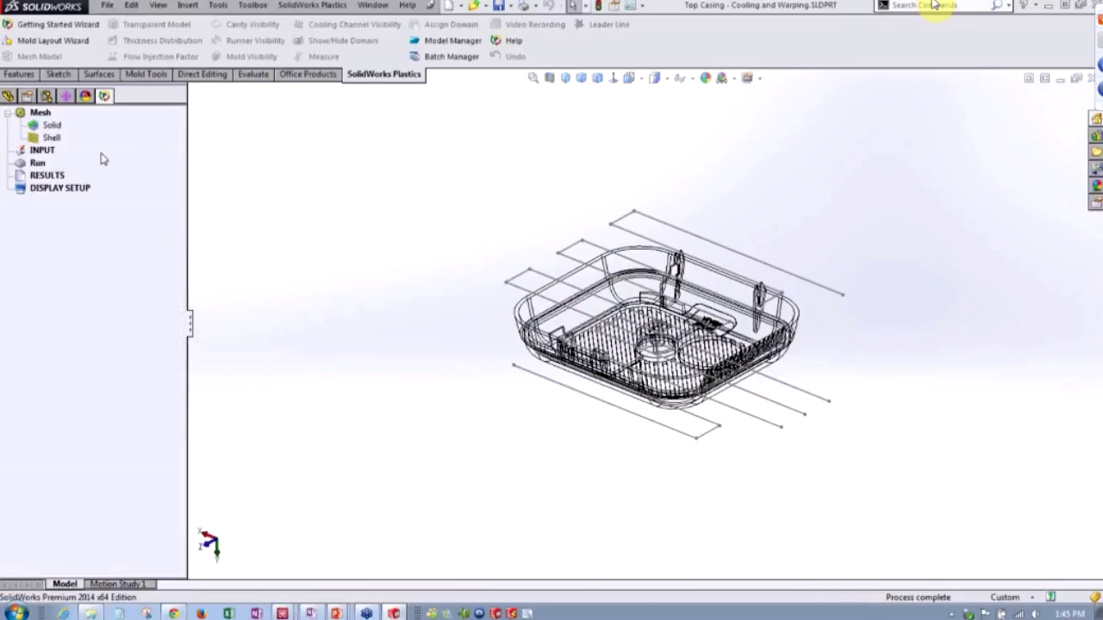
Activate the configuration Fill-Cool-Fill-Pack-Warp and load its SolidWorks Plastics project
{"action": "left_click", "coordinate": [46, 96]}
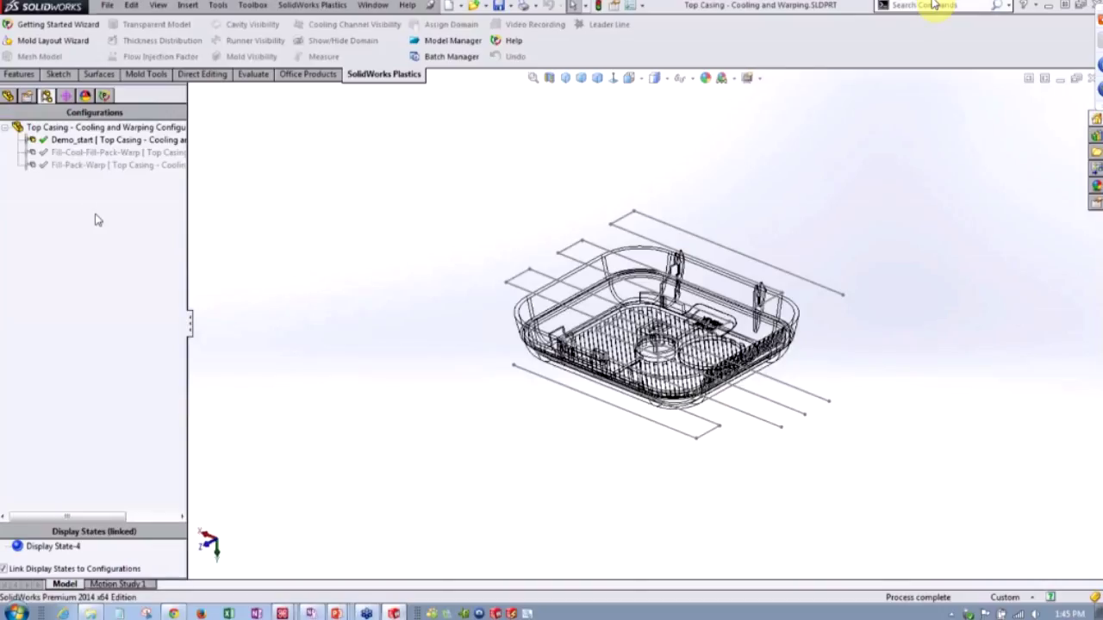
{"action": "left_click", "coordinate": [65, 163]}
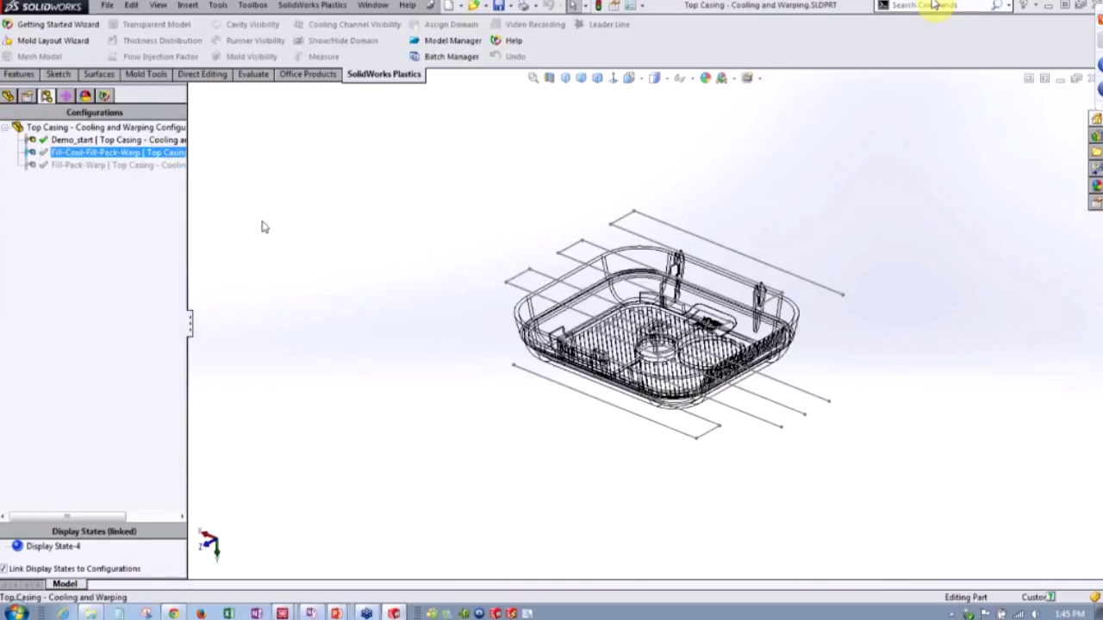
{"action": "left_click", "coordinate": [591, 335]}
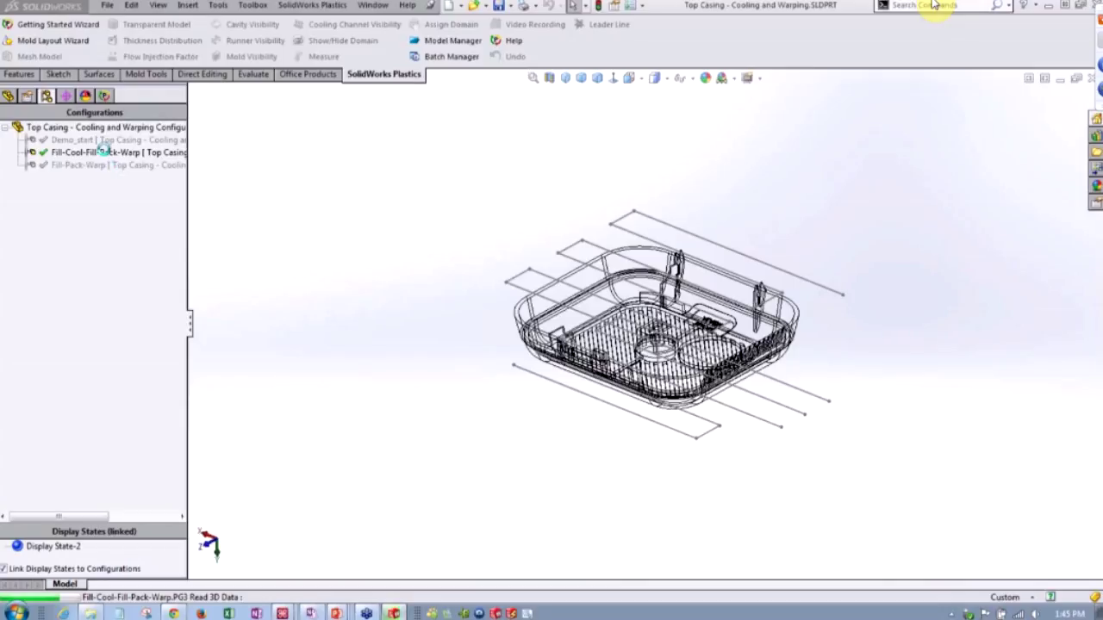
Switch to the presentation slides and advance to the slide comparing material above 90ºC for uniform and accurate mold temperatures
{"action": "key", "text": "alt+Tab"}
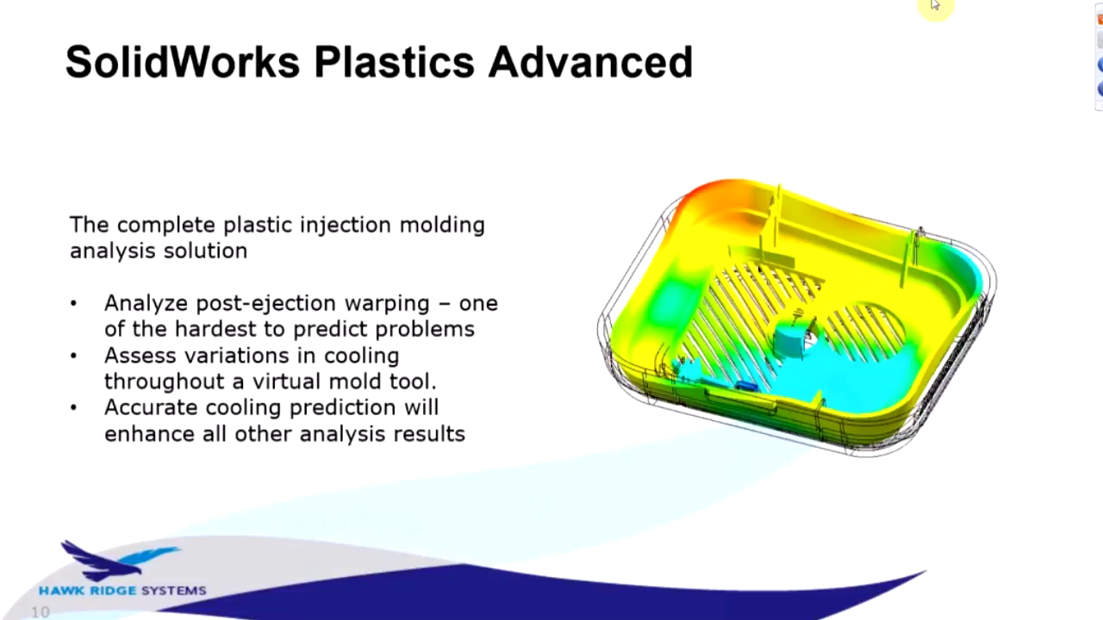
{"action": "key", "text": "Right"}
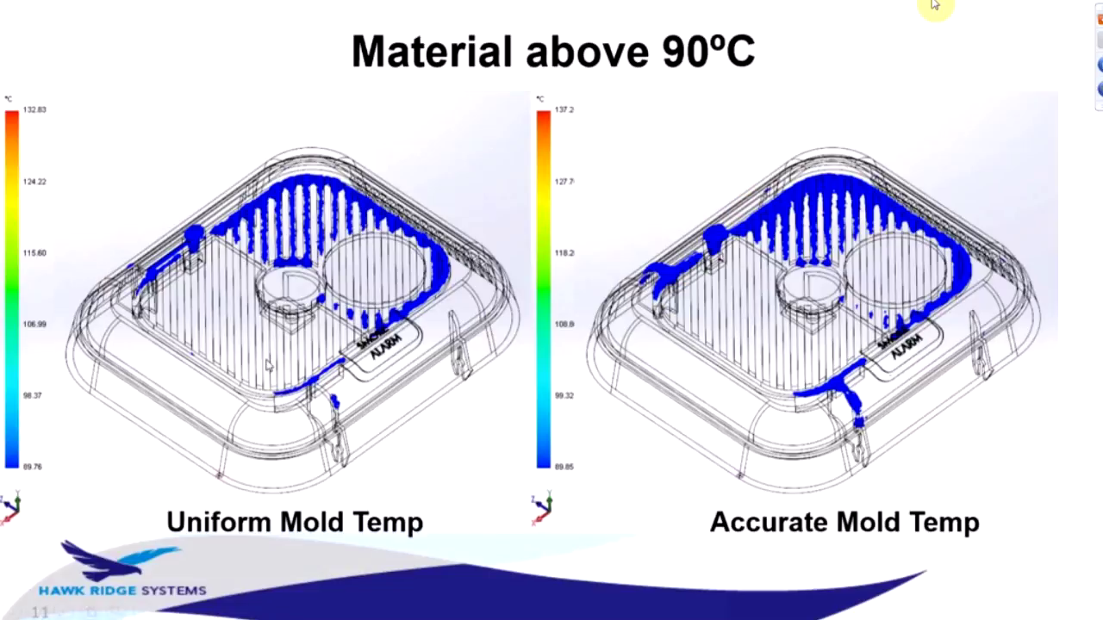